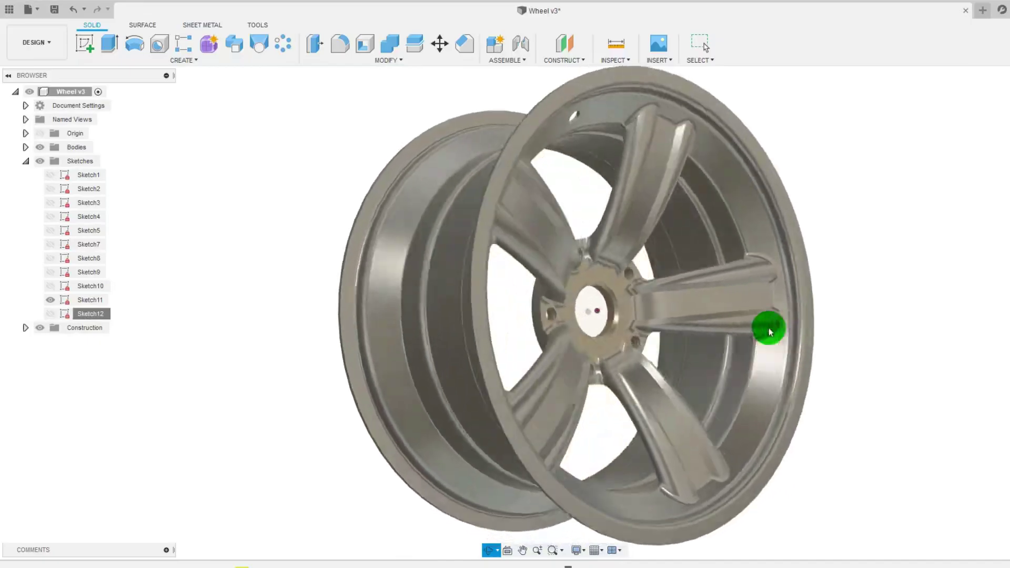
# Create a new design and start a sketch on the horizontal origin plane.
pyautogui.keyDown('shift'); pyautogui.moveTo(728, 309); pyautogui.dragTo(729, 306, button='middle'); pyautogui.keyUp('shift')
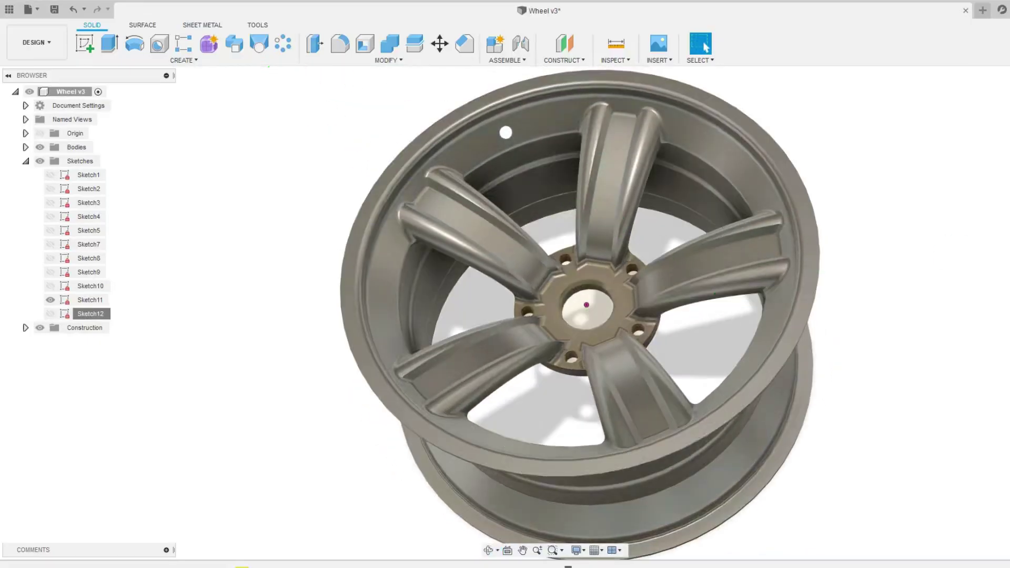
pyautogui.click(30, 9)
pyautogui.click(53, 26)
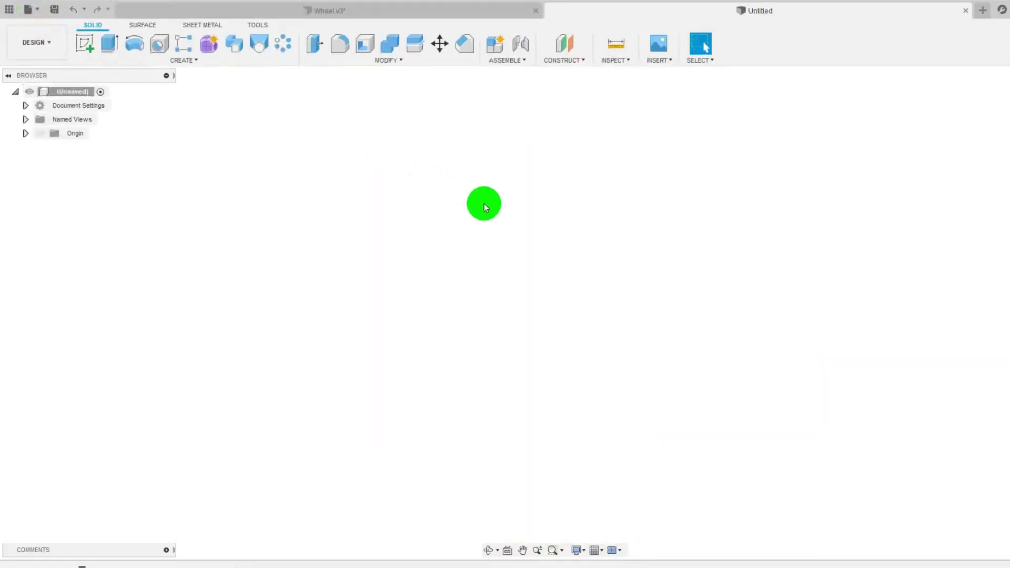
pyautogui.click(85, 42)
pyautogui.click(617, 315)
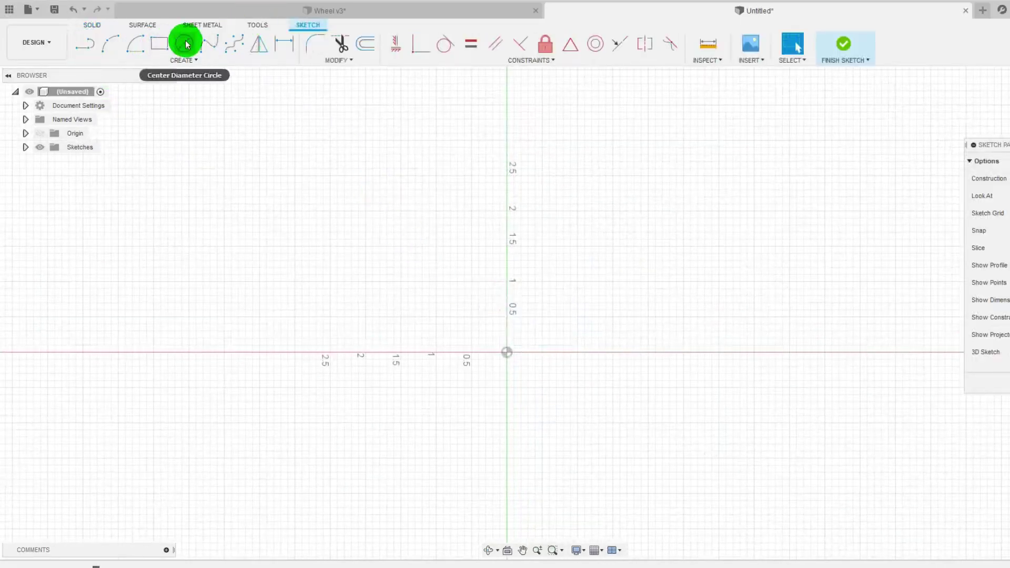
# Sketch a circle centred on the origin and set its diameter to 5.5 in.
pyautogui.click(171, 45)
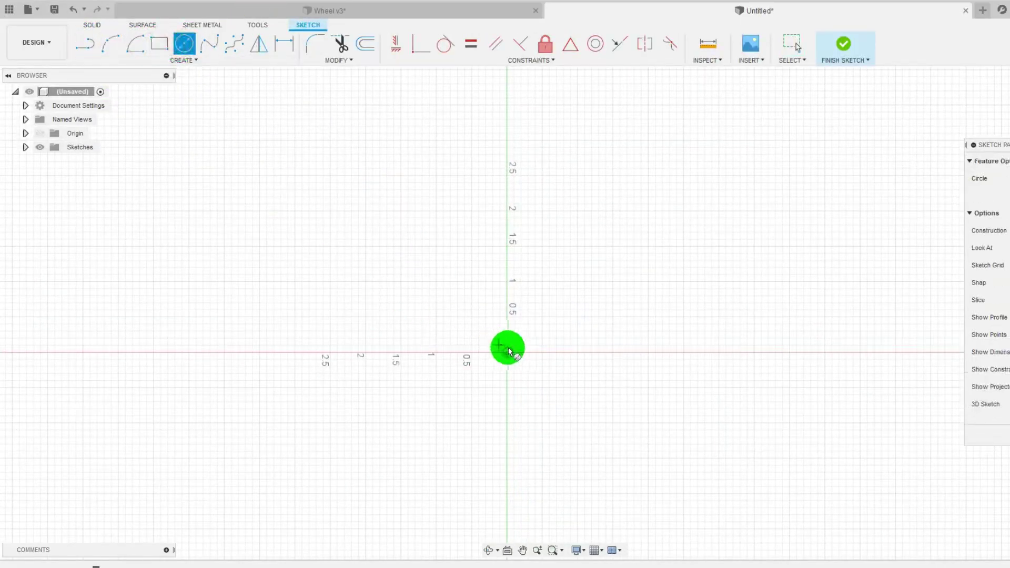
pyautogui.click(507, 352)
pyautogui.click(616, 305)
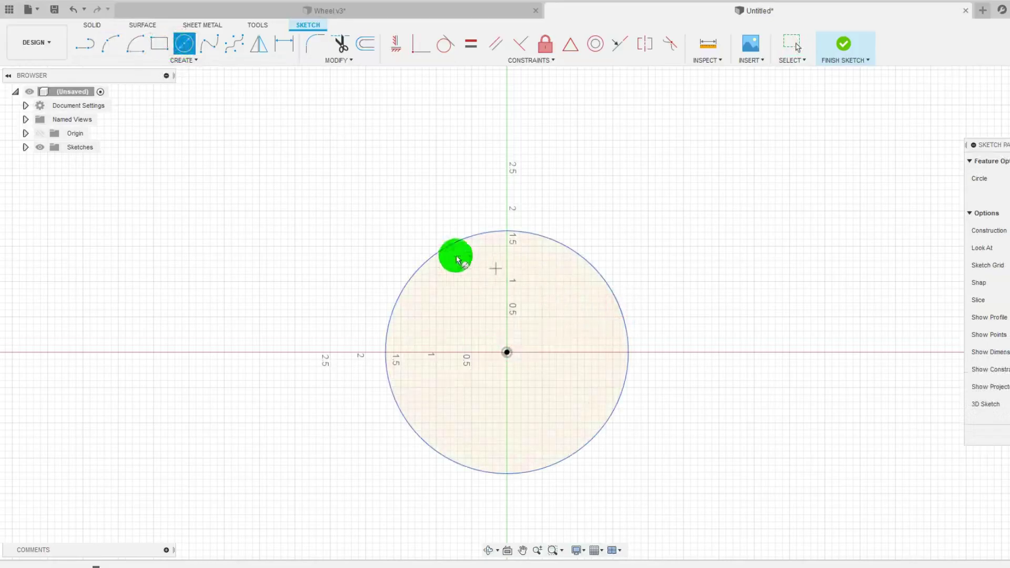
pyautogui.click(266, 49)
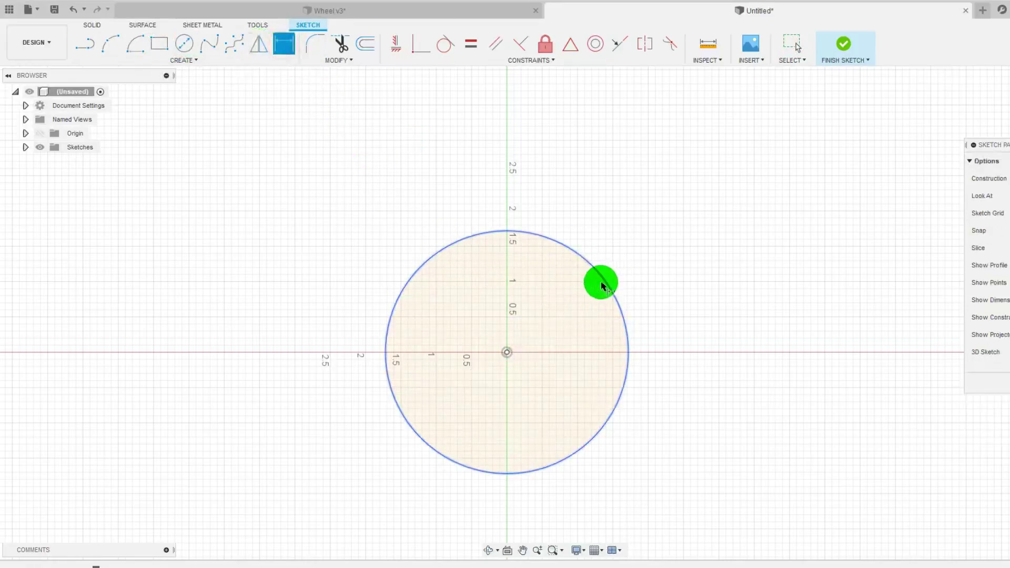
pyautogui.click(606, 282)
pyautogui.click(726, 254)
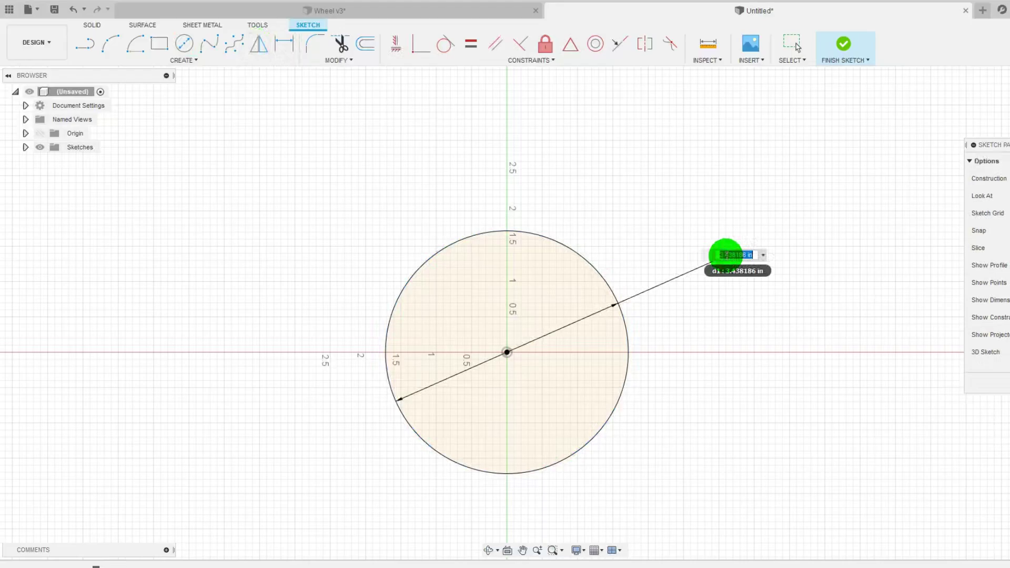
pyautogui.write('5.5')
pyautogui.press('Return')
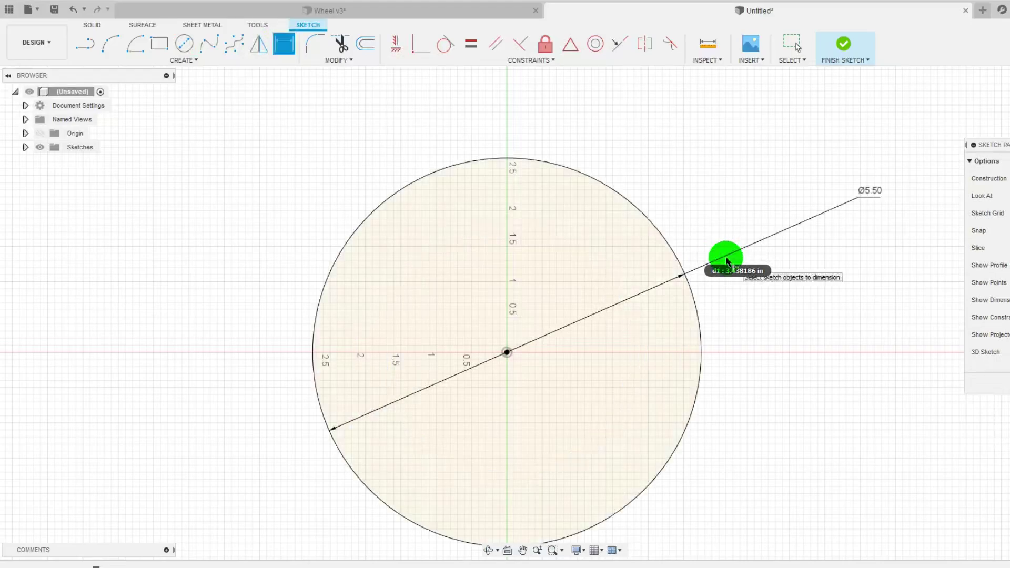
# Sketch a small circle about 1.5 in below the origin and align its centre vertically with the origin.
pyautogui.click(184, 43)
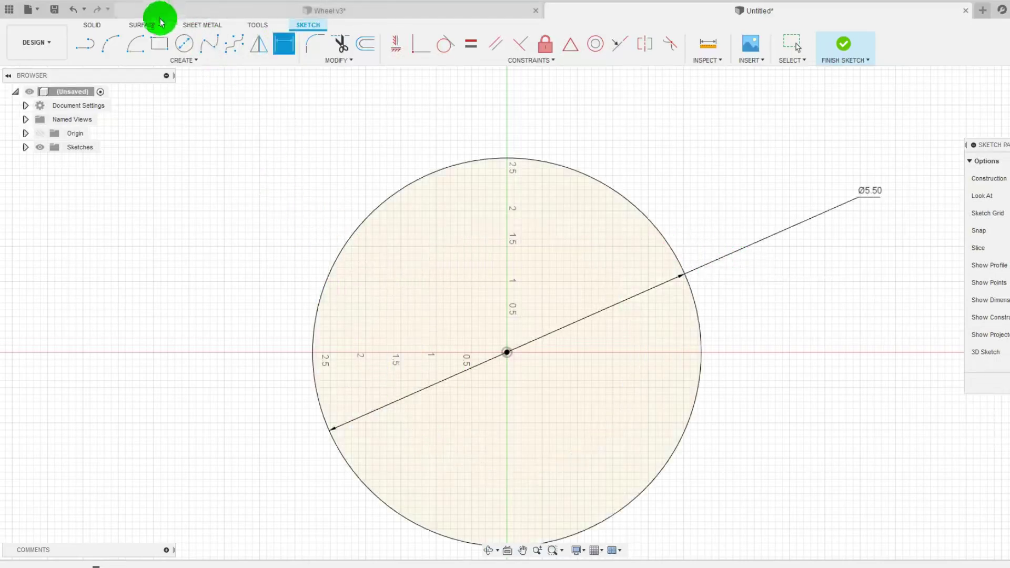
pyautogui.click(536, 467)
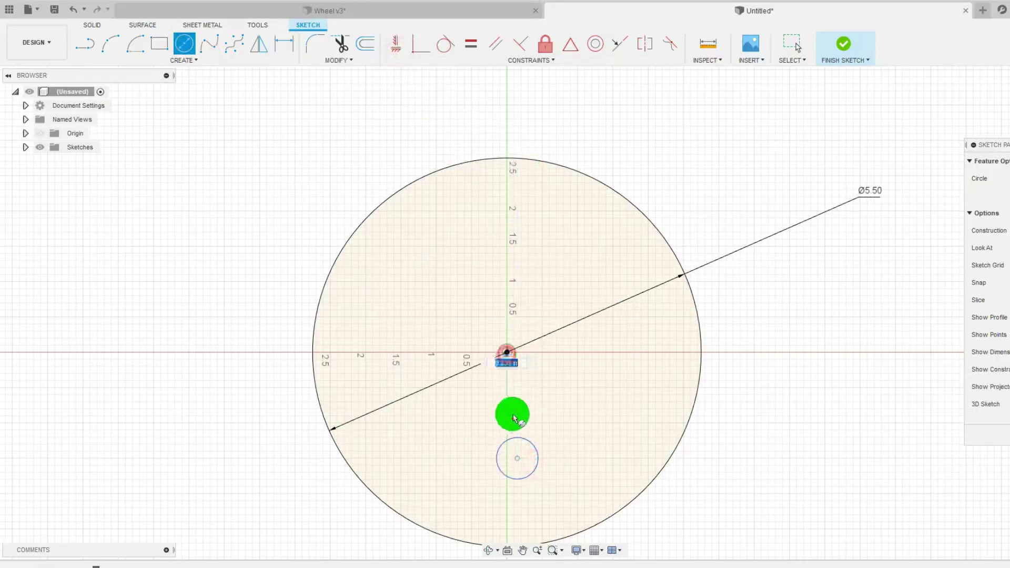
pyautogui.click(396, 43)
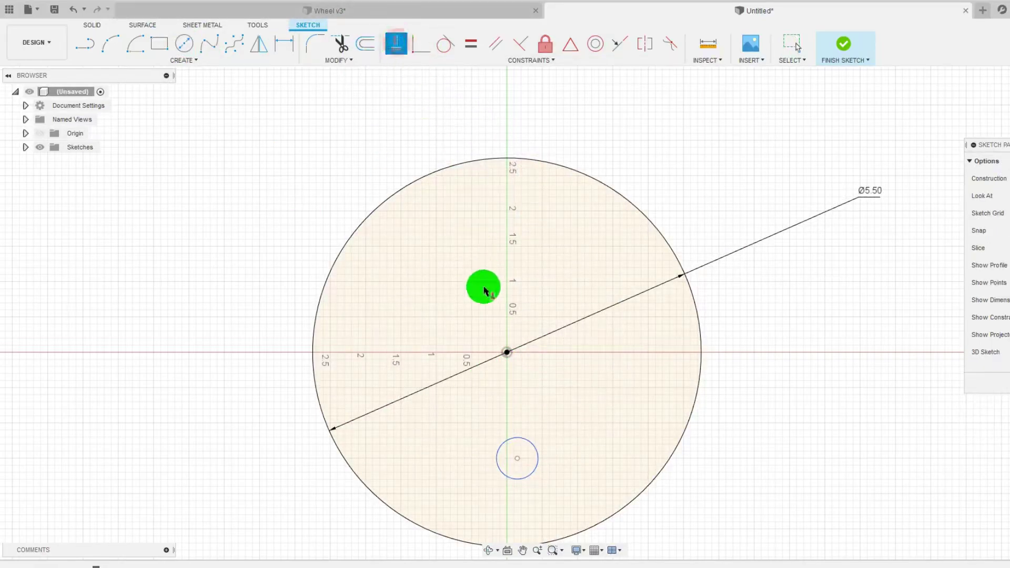
pyautogui.click(510, 360)
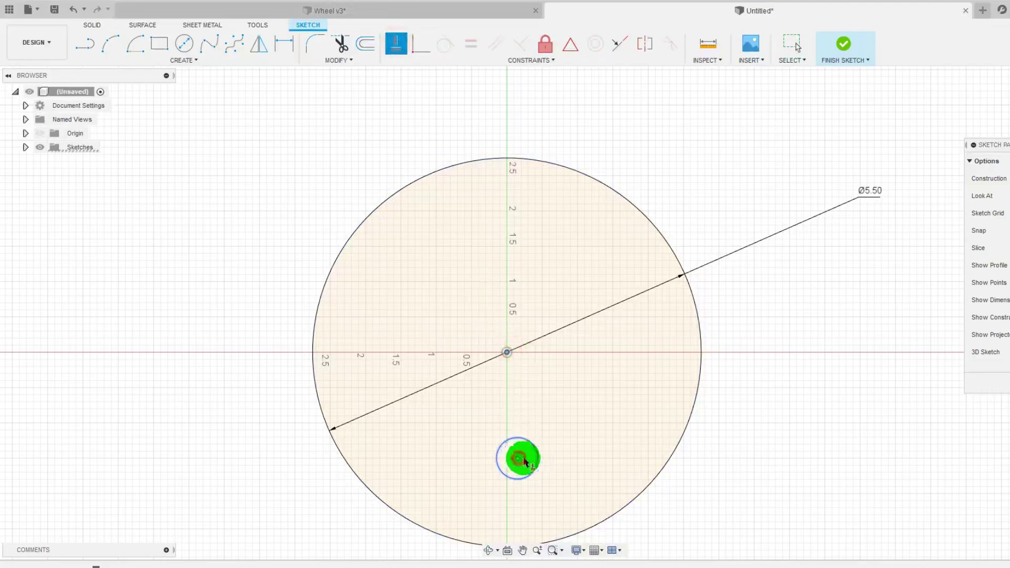
pyautogui.click(519, 461)
# Set the distance between the origin and the small circle's centre to 2.25 in.
pyautogui.click(284, 44)
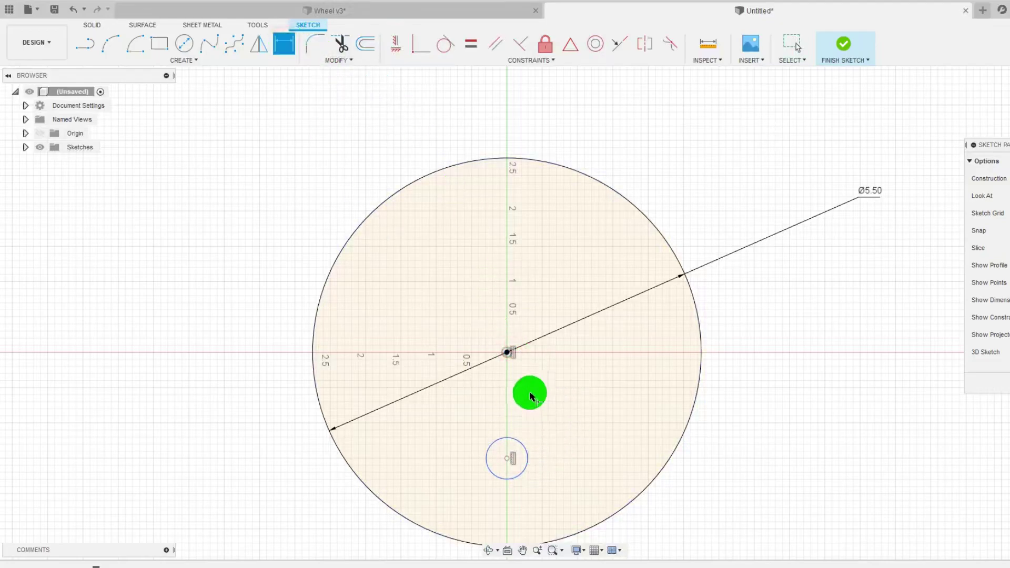
pyautogui.click(505, 352)
pyautogui.click(509, 461)
pyautogui.click(594, 421)
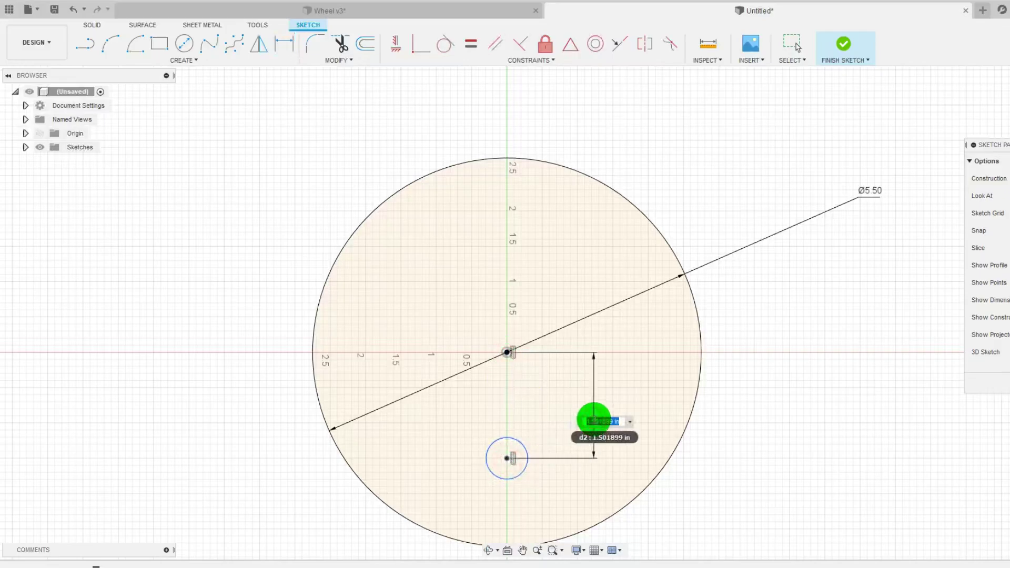
pyautogui.write('2.25')
pyautogui.press('Return')
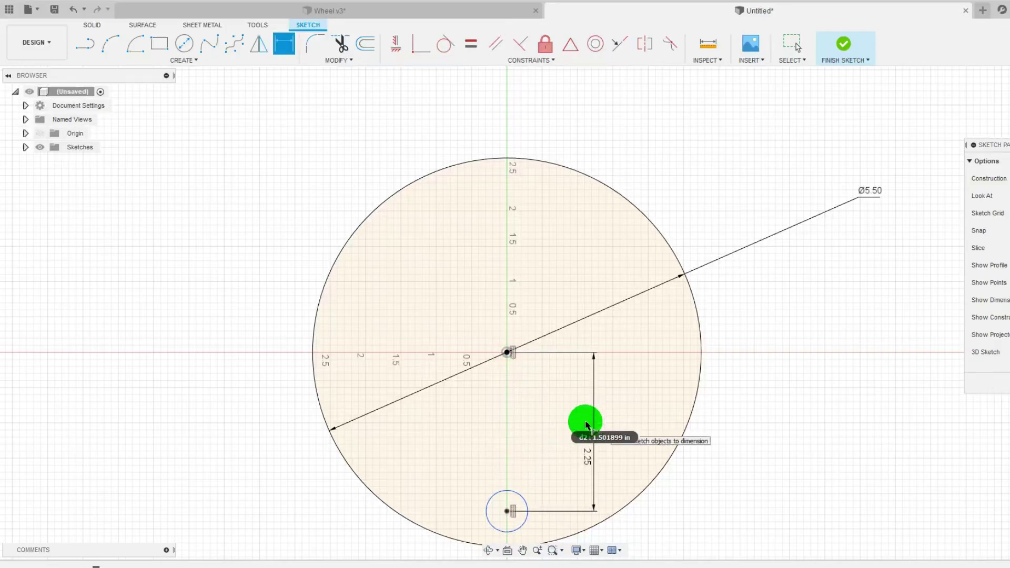
# Set the small circle's diameter to 0.5 in and finish the sketch.
pyautogui.click(504, 493)
pyautogui.click(537, 461)
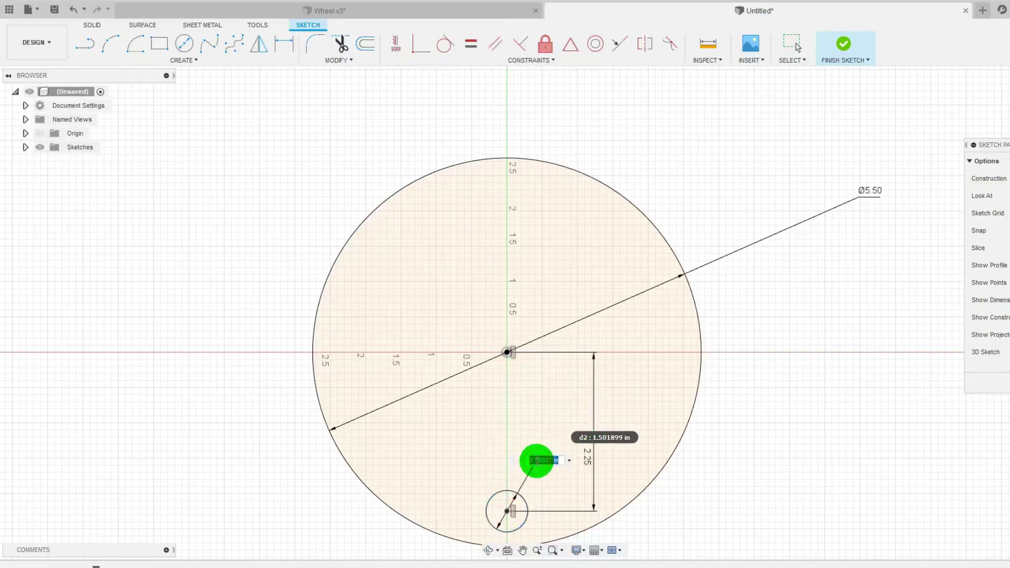
pyautogui.write('0.5')
pyautogui.press('Return')
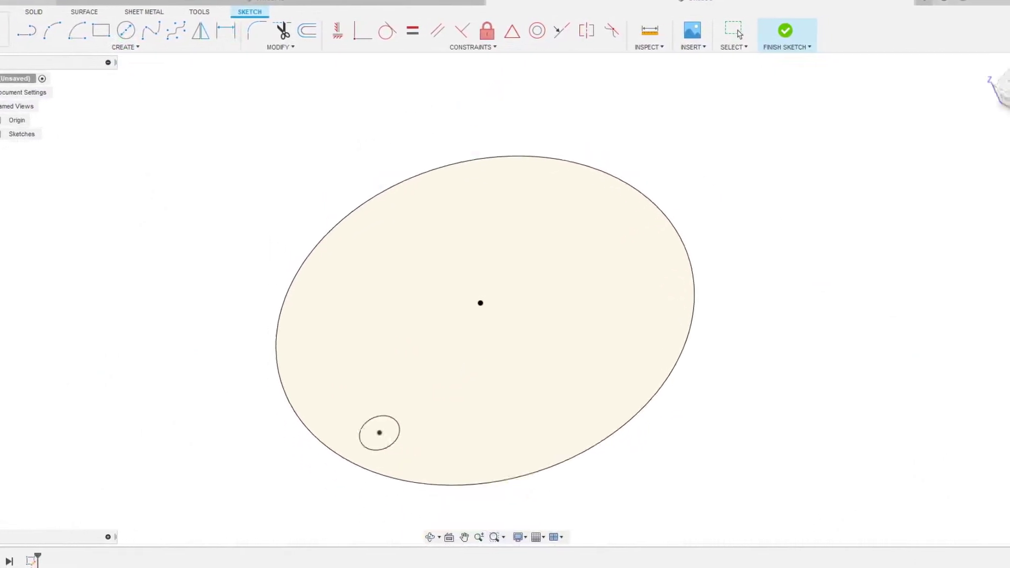
pyautogui.click(785, 32)
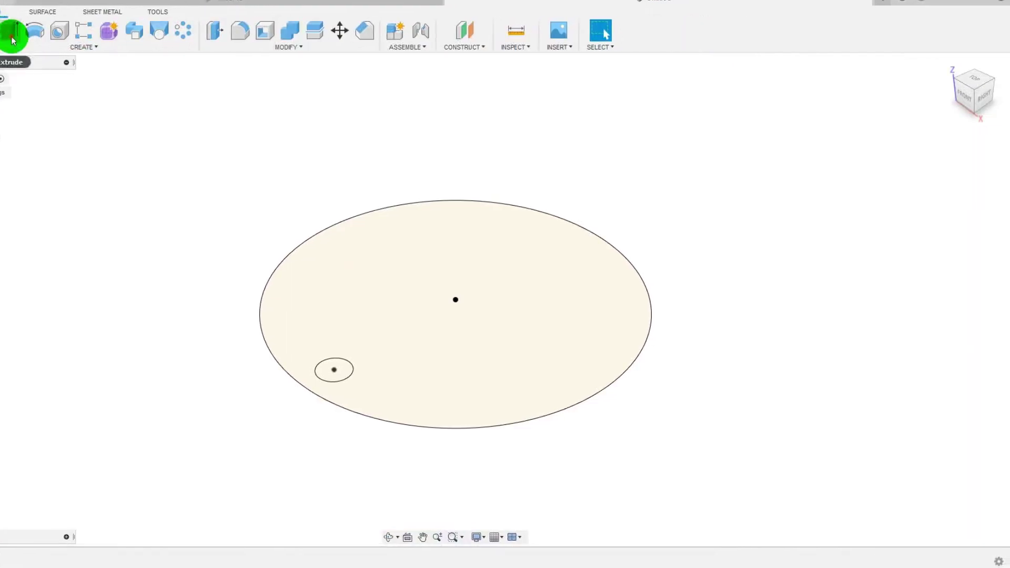
# Extrude the large circular profile as a new body, leaving out the small circle so it forms a through hole.
pyautogui.click(52, 30)
pyautogui.click(441, 274)
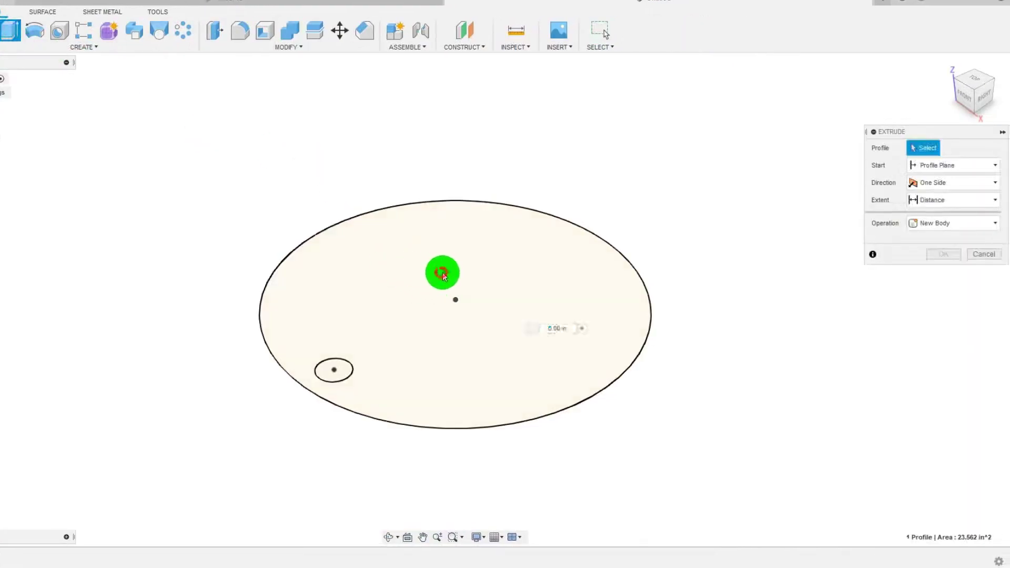
pyautogui.click(958, 216)
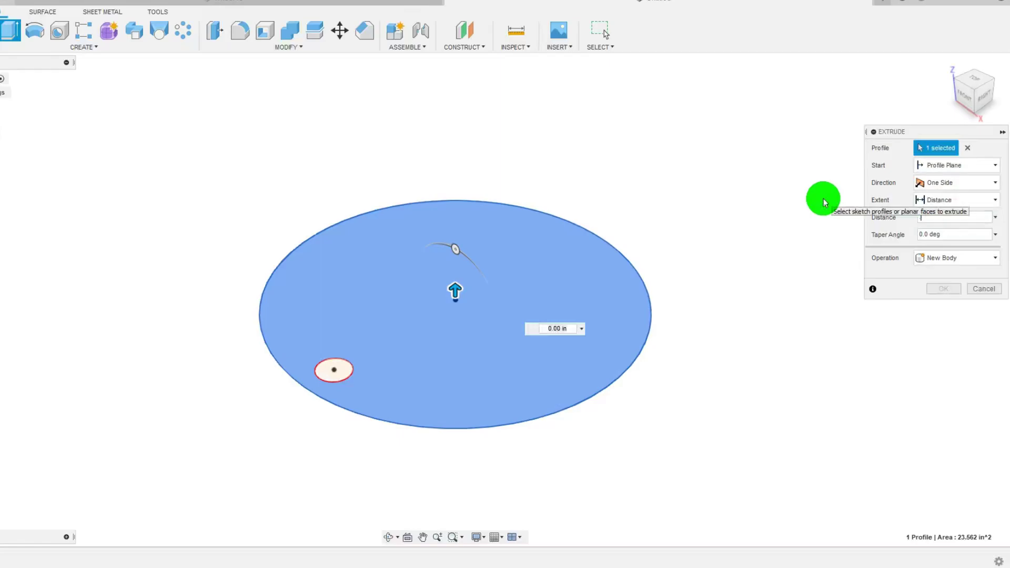
pyautogui.press('Return')
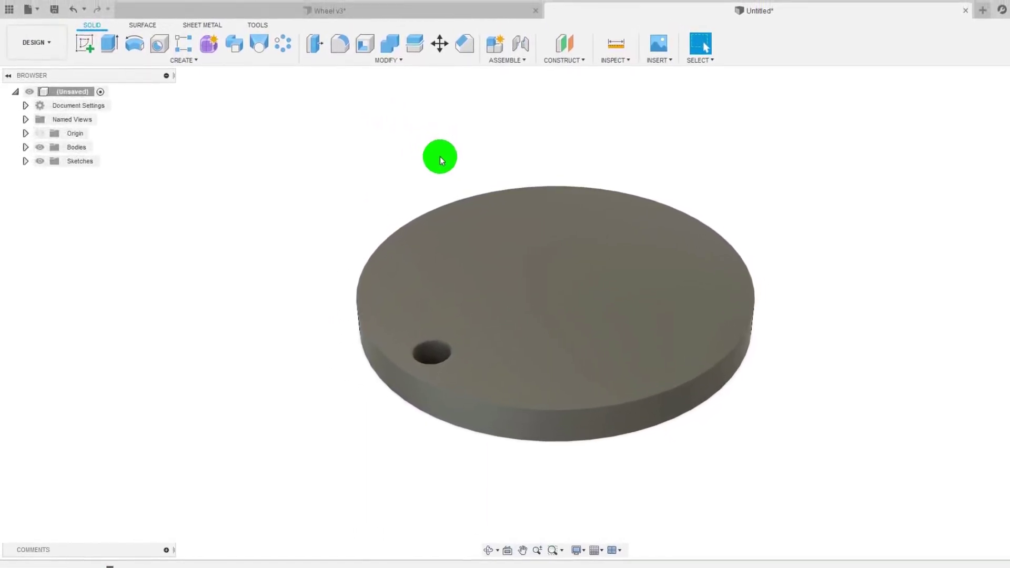
# Create a full circular pattern of the hole's face around the Z axis with a quantity of 5.
pyautogui.click(428, 355)
pyautogui.click(178, 58)
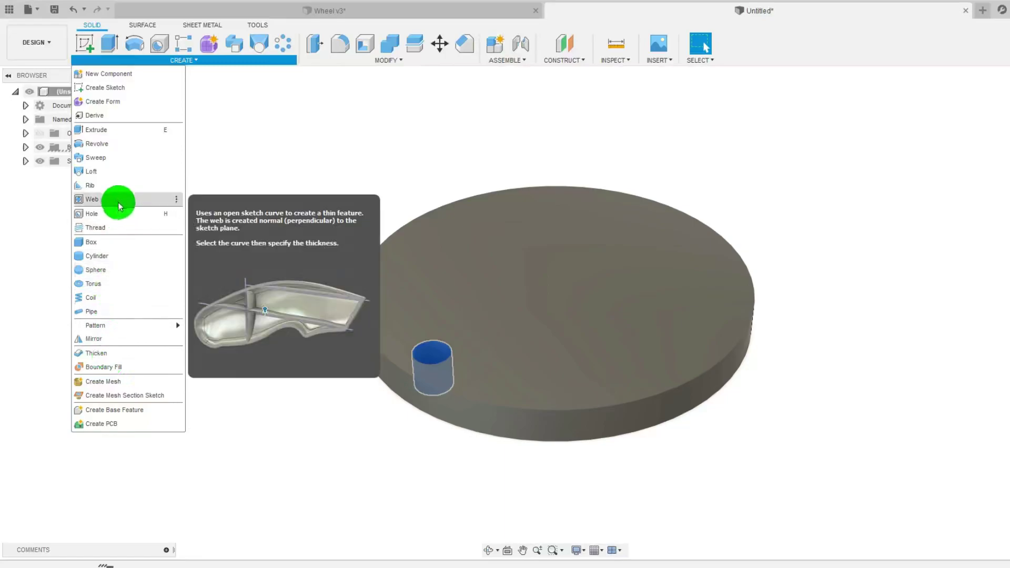
pyautogui.moveTo(121, 330)
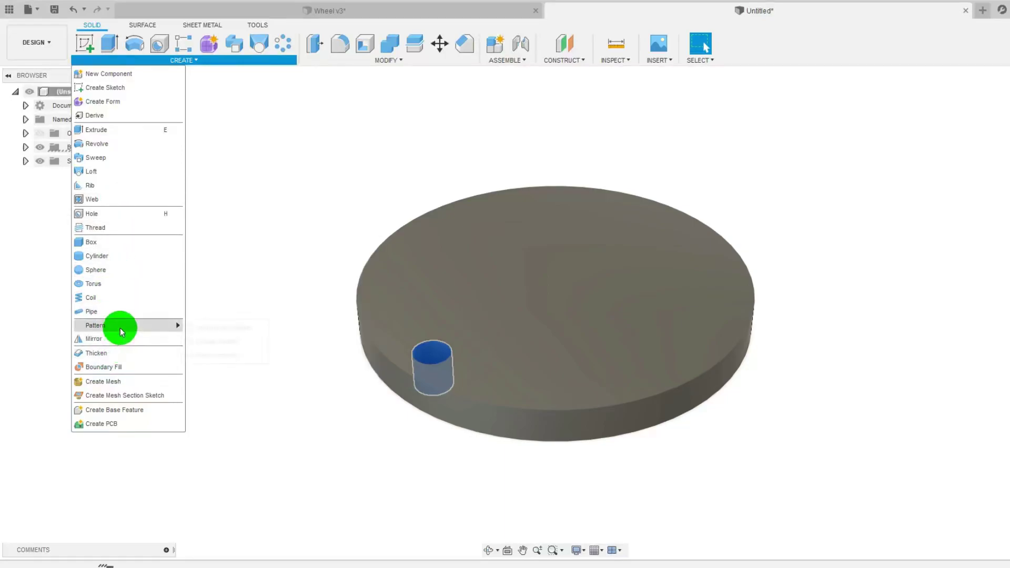
pyautogui.click(213, 342)
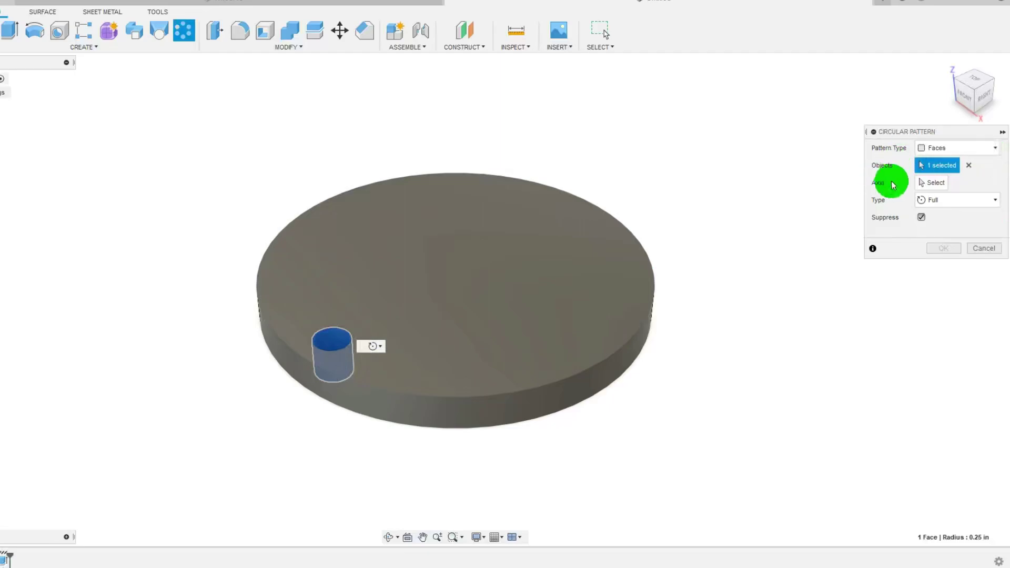
pyautogui.click(930, 183)
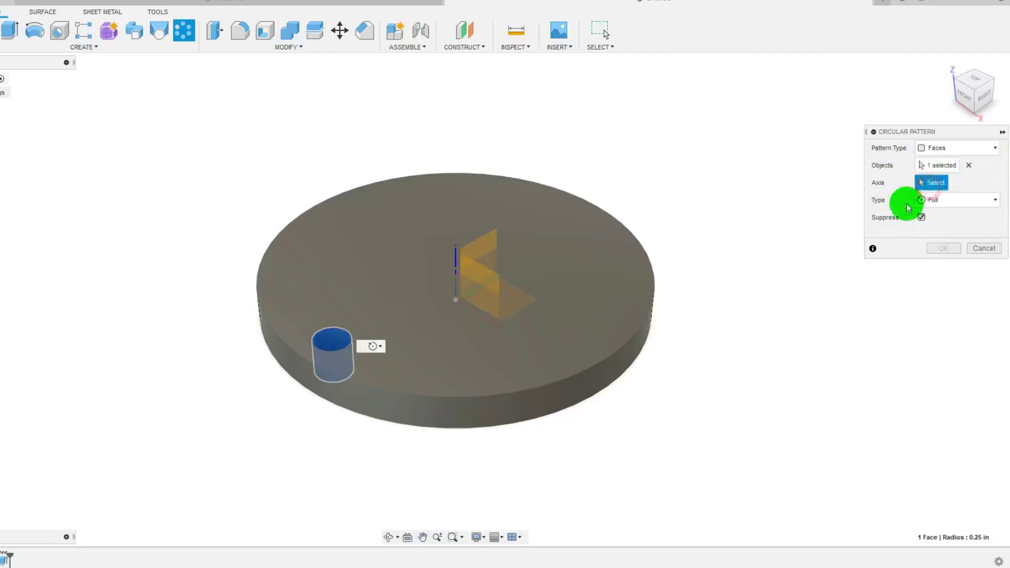
pyautogui.click(457, 262)
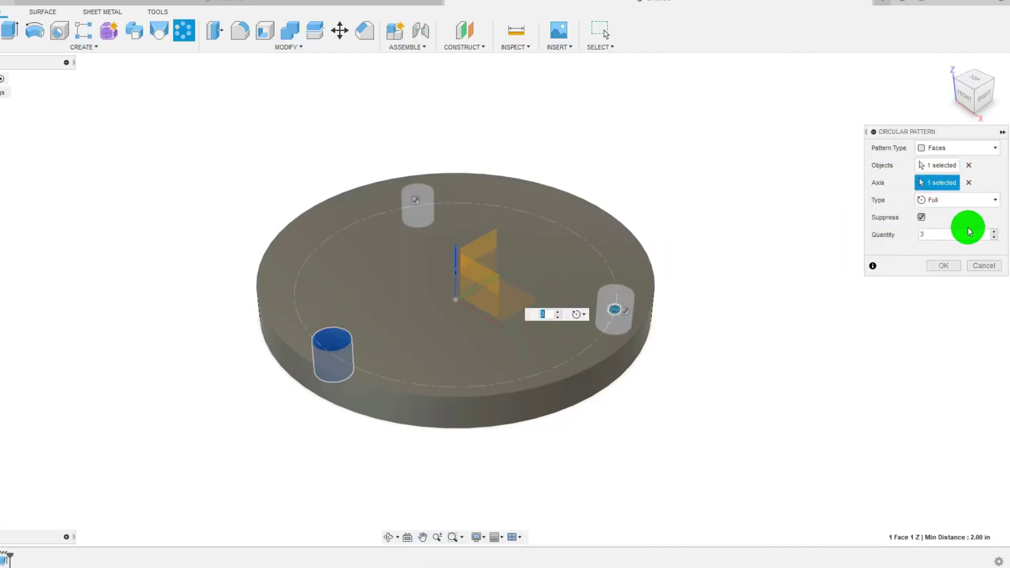
pyautogui.click(994, 232)
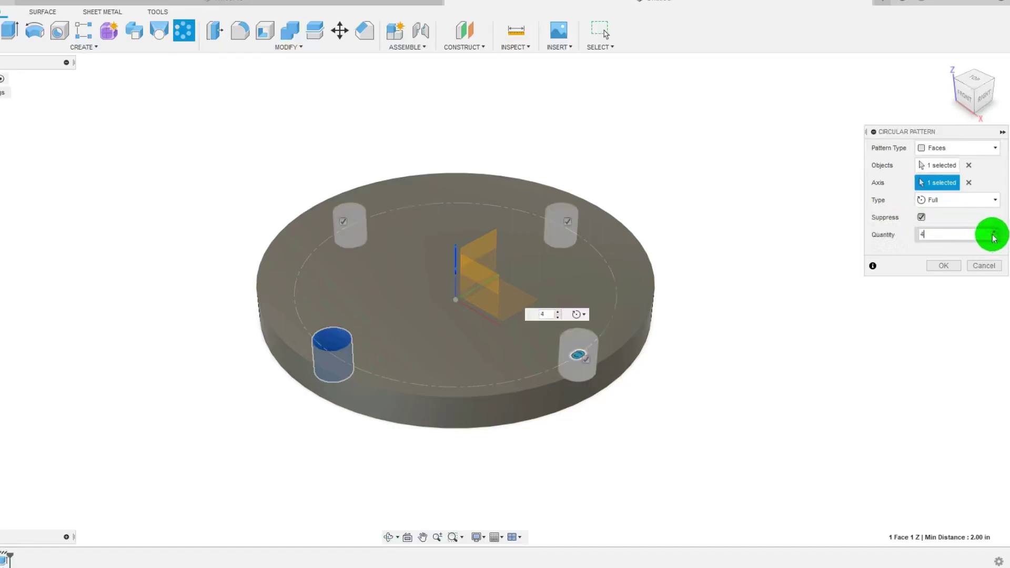
pyautogui.click(995, 232)
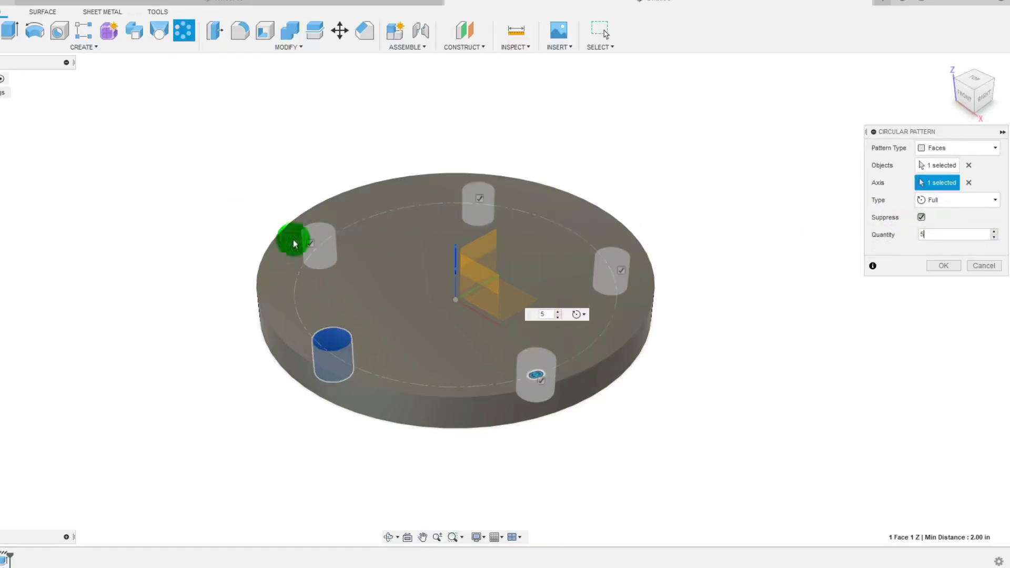
pyautogui.click(946, 266)
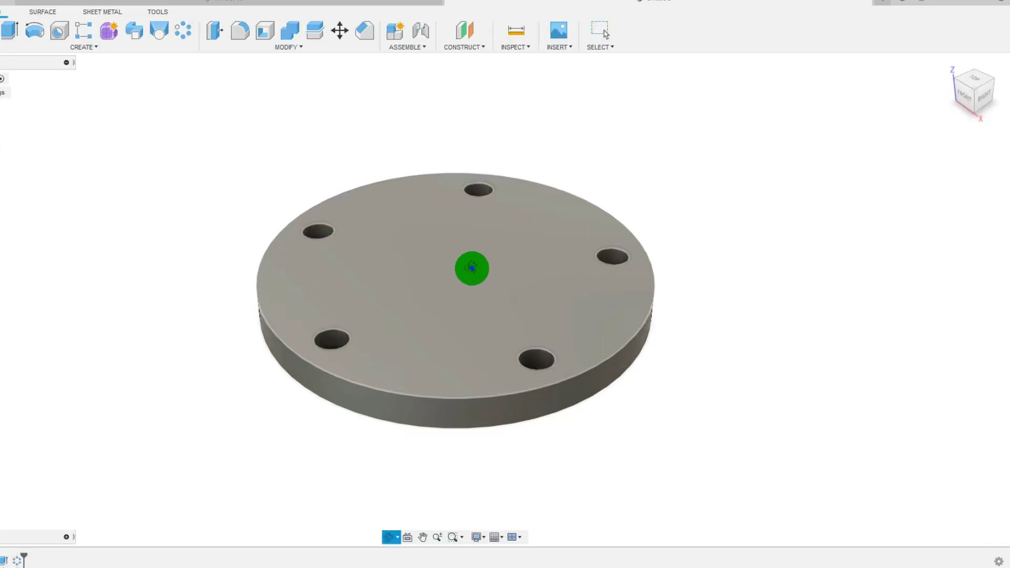
# Start a new sketch on the disc's top face.
pyautogui.keyDown('shift'); pyautogui.moveTo(472, 268); pyautogui.dragTo(442, 314, button='middle'); pyautogui.keyUp('shift')
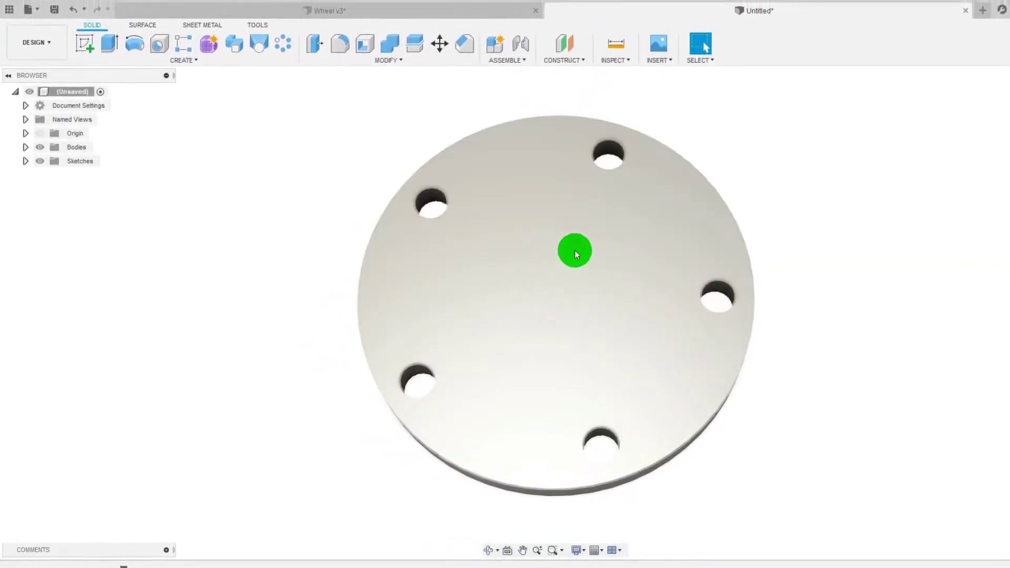
pyautogui.click(576, 253)
pyautogui.click(86, 43)
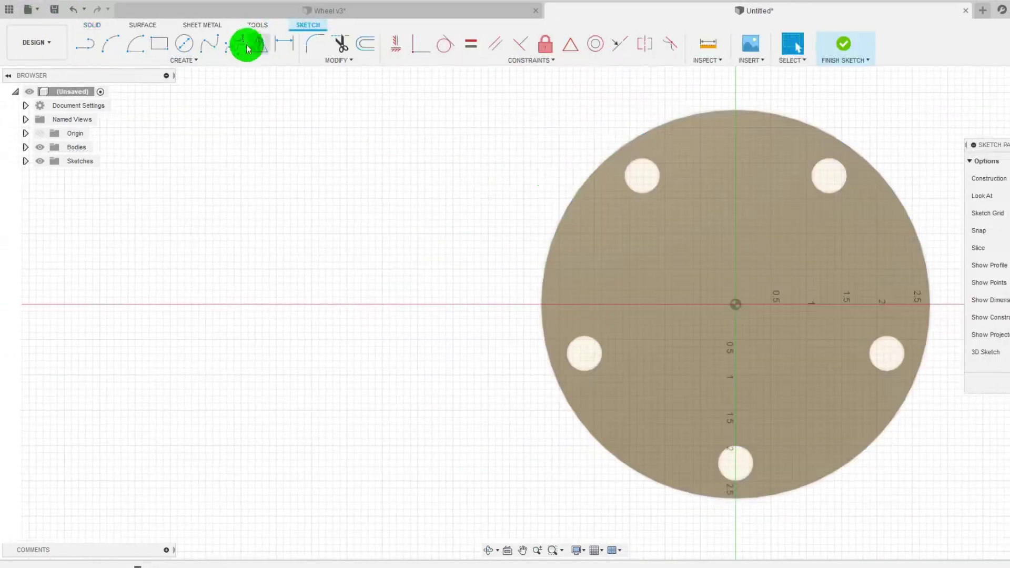
# Draw a center-point arc about the origin along the disc's rim above the two upper holes, and align its endpoints horizontally.
pyautogui.click(135, 43)
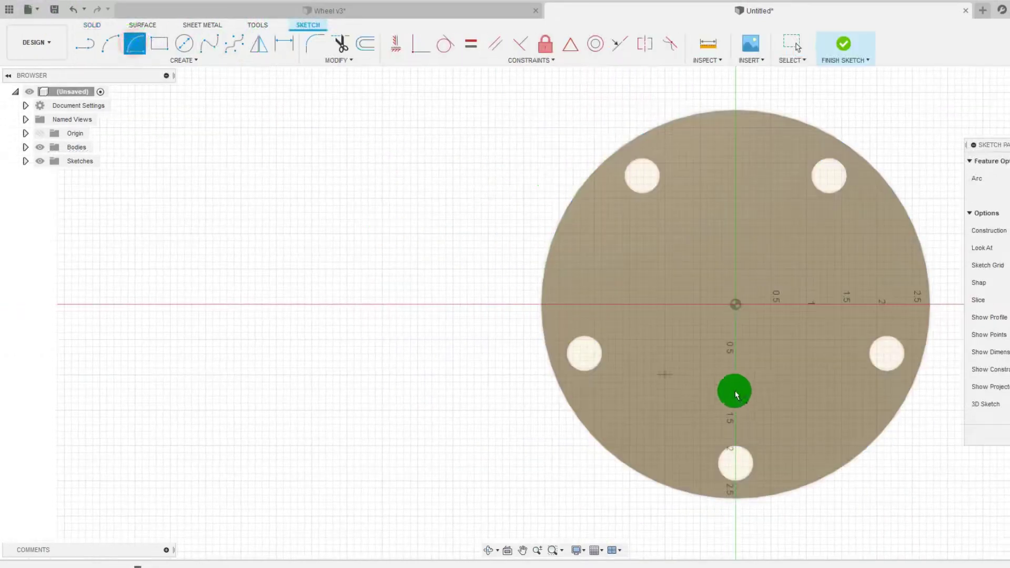
pyautogui.click(737, 306)
pyautogui.click(658, 127)
pyautogui.click(830, 137)
pyautogui.press('Escape')
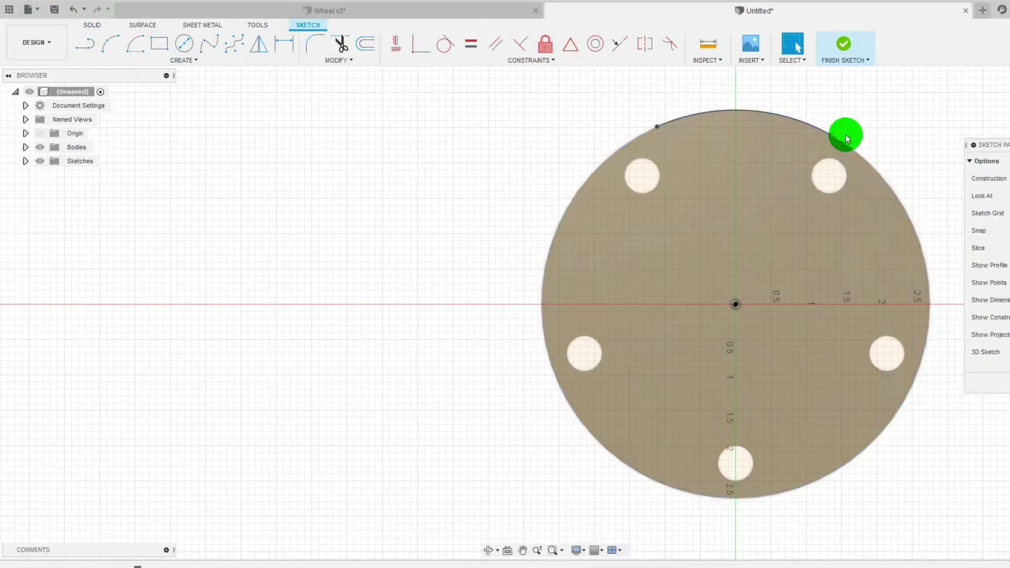
pyautogui.click(831, 136)
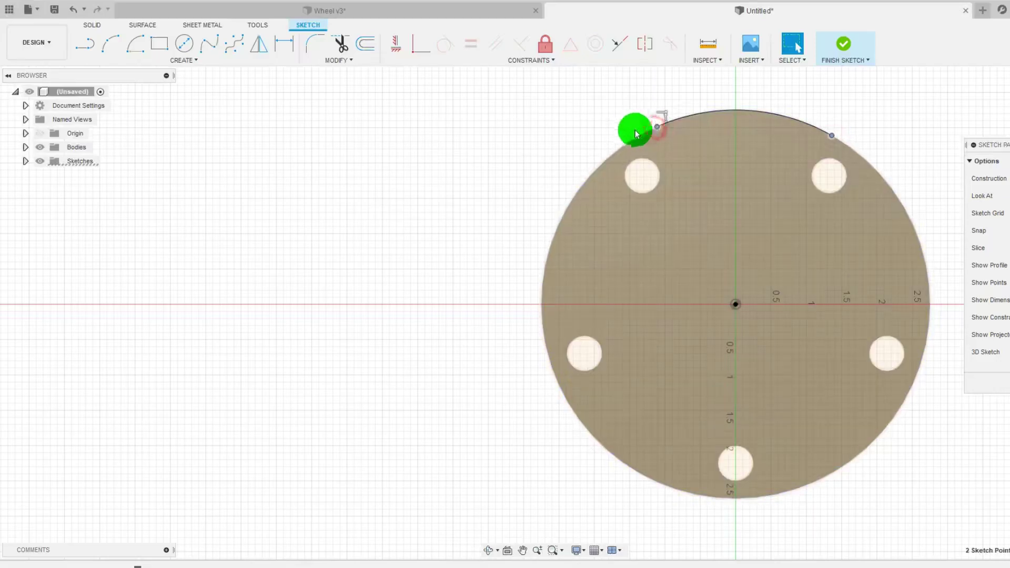
pyautogui.click(394, 48)
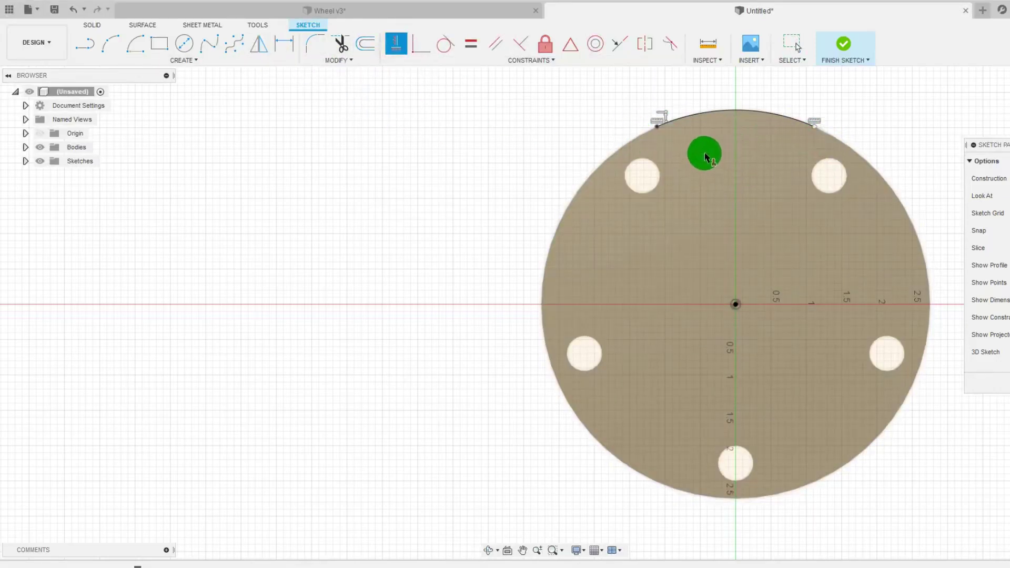
# Stretch the rim arc outward by its endpoints and bring it back between the two upper holes.
pyautogui.moveTo(816, 132); pyautogui.dragTo(868, 156)
pyautogui.click(788, 162)
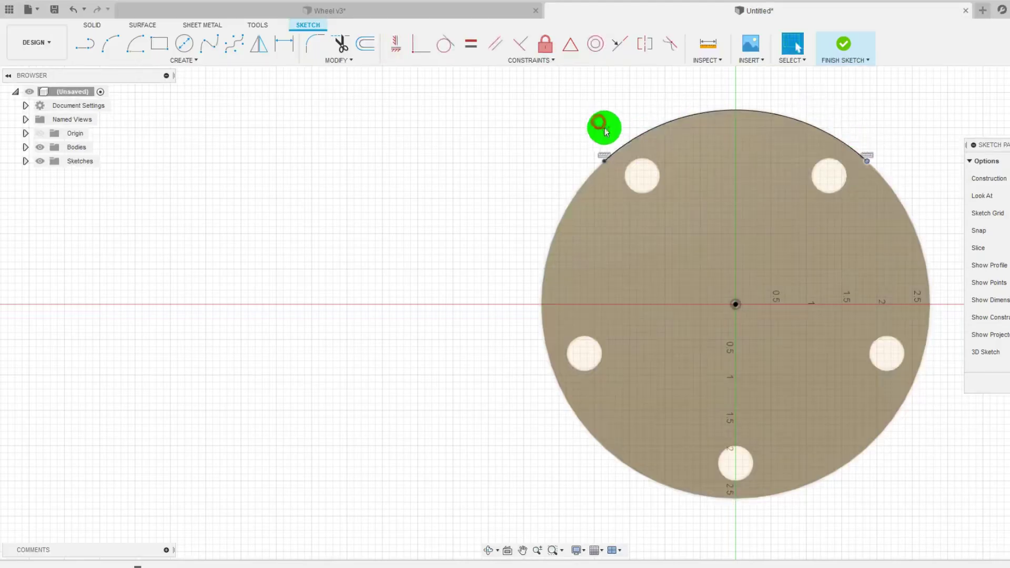
pyautogui.moveTo(659, 125)
pyautogui.mouseDown()
pyautogui.moveTo(621, 141)
pyautogui.moveTo(683, 137)
pyautogui.mouseUp()
pyautogui.click(545, 108)
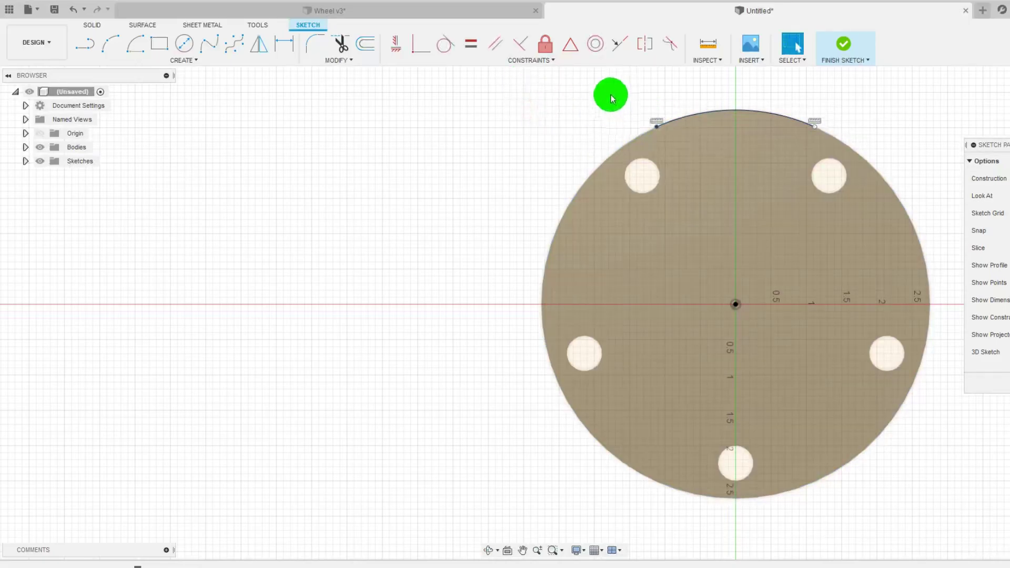
# Dimension the horizontal distance between the rim arc's two endpoints as 1.95 in.
pyautogui.click(285, 44)
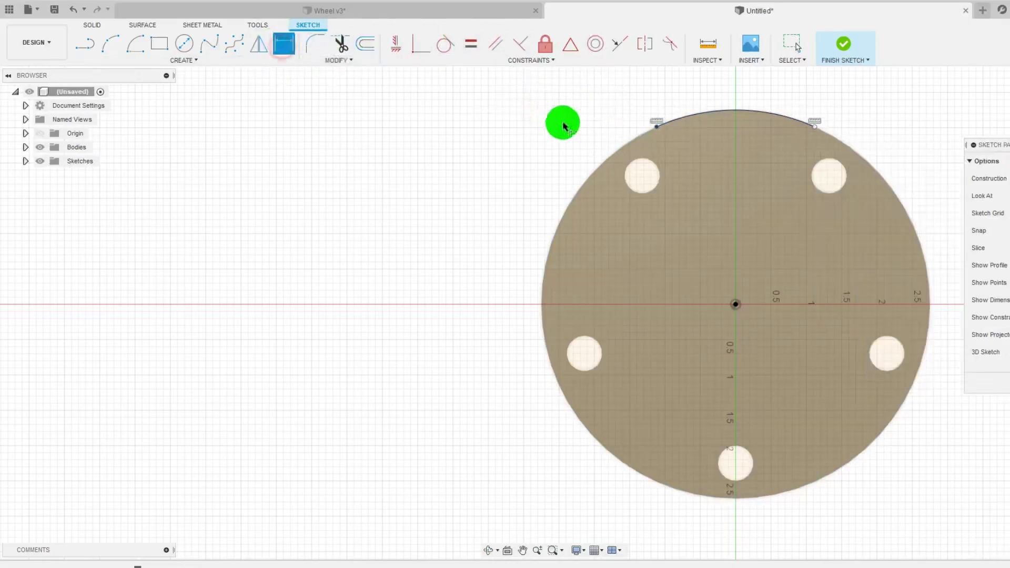
pyautogui.click(656, 127)
pyautogui.click(814, 126)
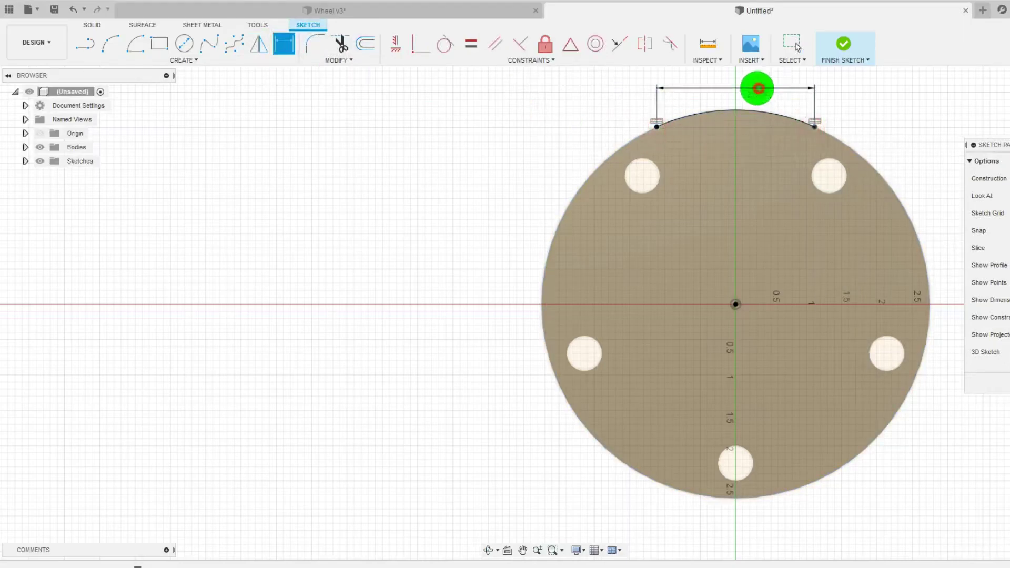
pyautogui.click(744, 90)
pyautogui.write('1.95')
pyautogui.press('Return')
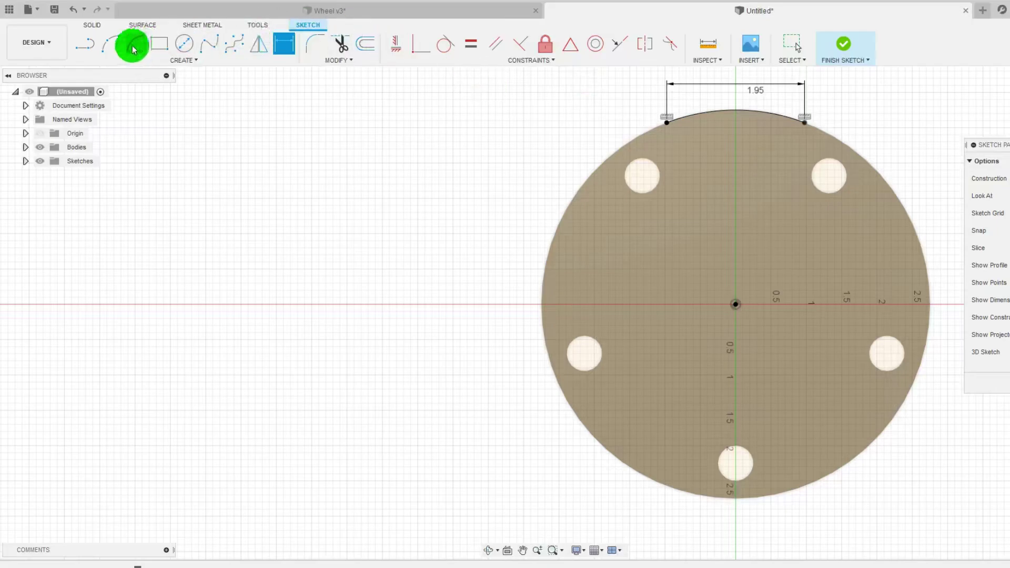
# Draw a three-point arc from the rim arc's left endpoint inward into the disc, and constrain its center horizontally level with that endpoint.
pyautogui.click(108, 42)
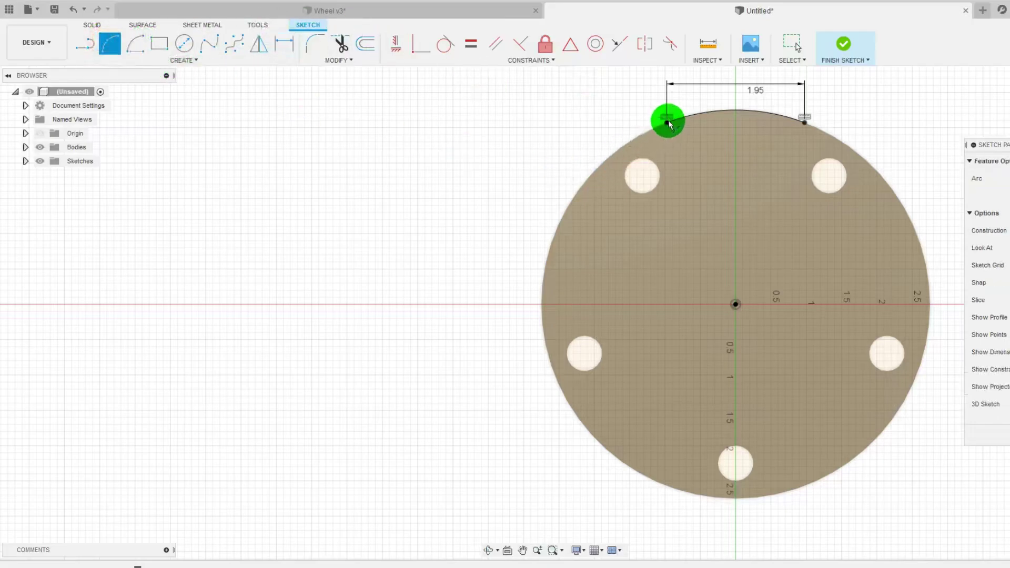
pyautogui.click(667, 123)
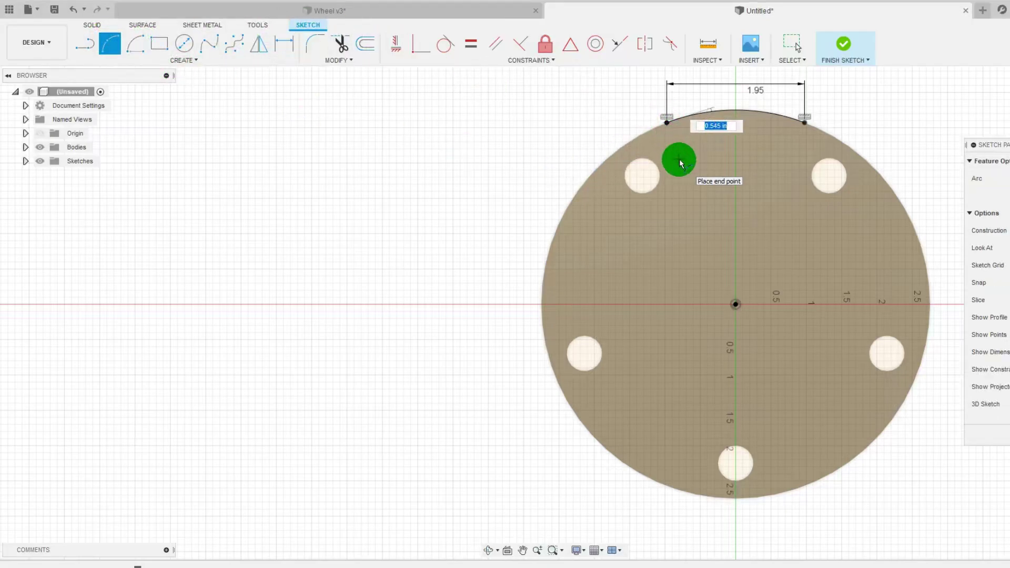
pyautogui.click(725, 199)
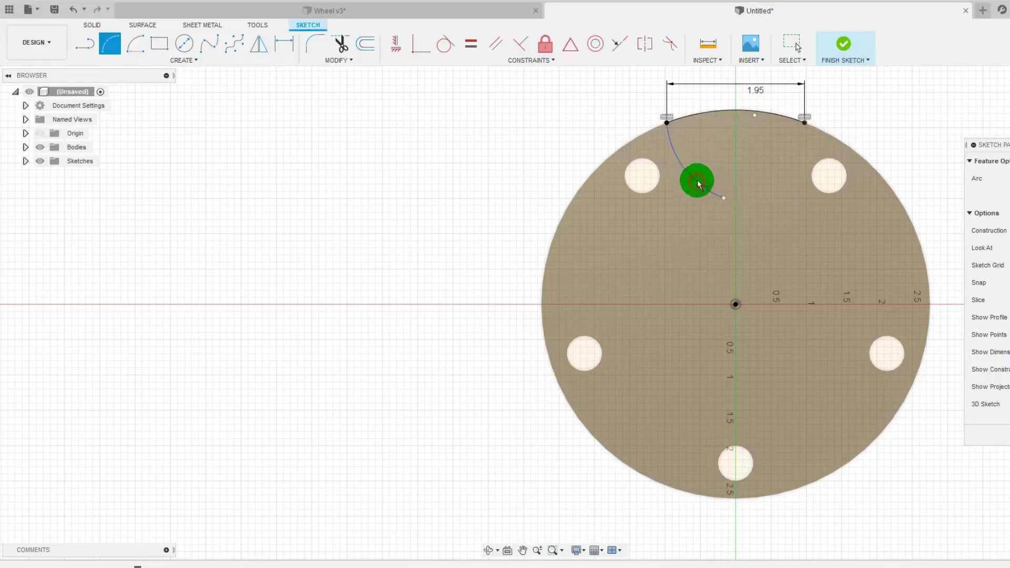
pyautogui.press('Escape')
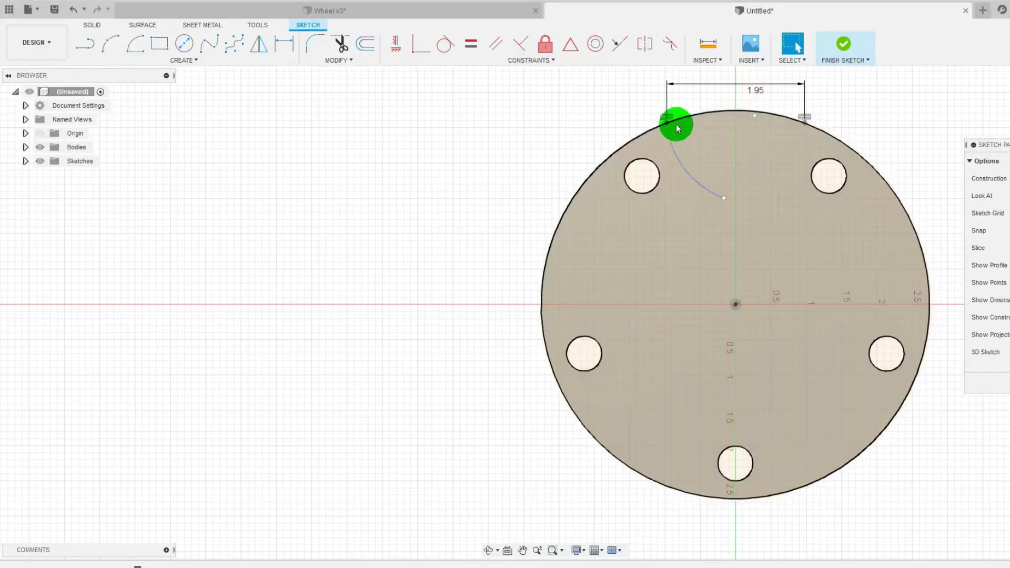
pyautogui.click(396, 44)
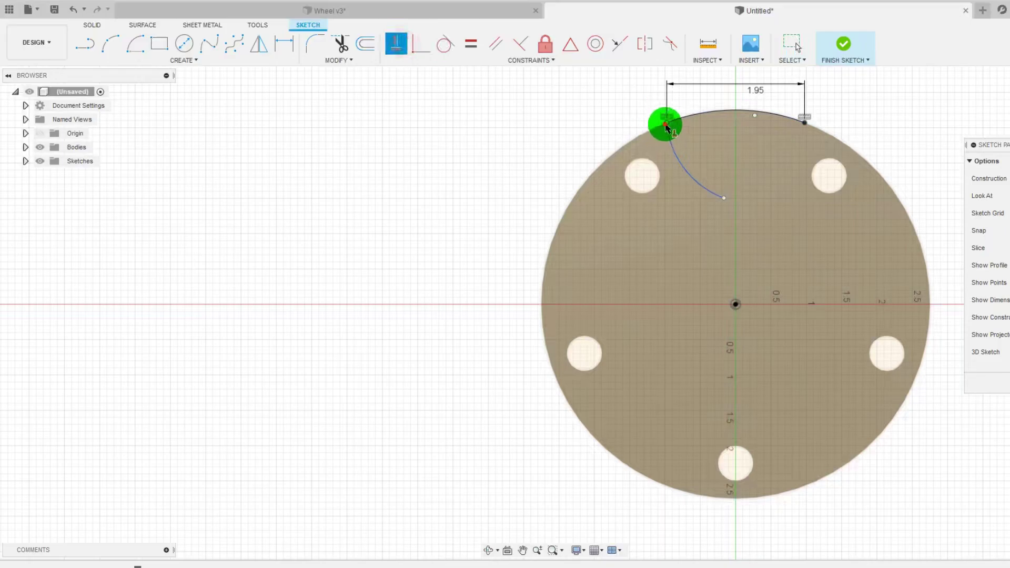
pyautogui.click(756, 115)
pyautogui.press('Escape')
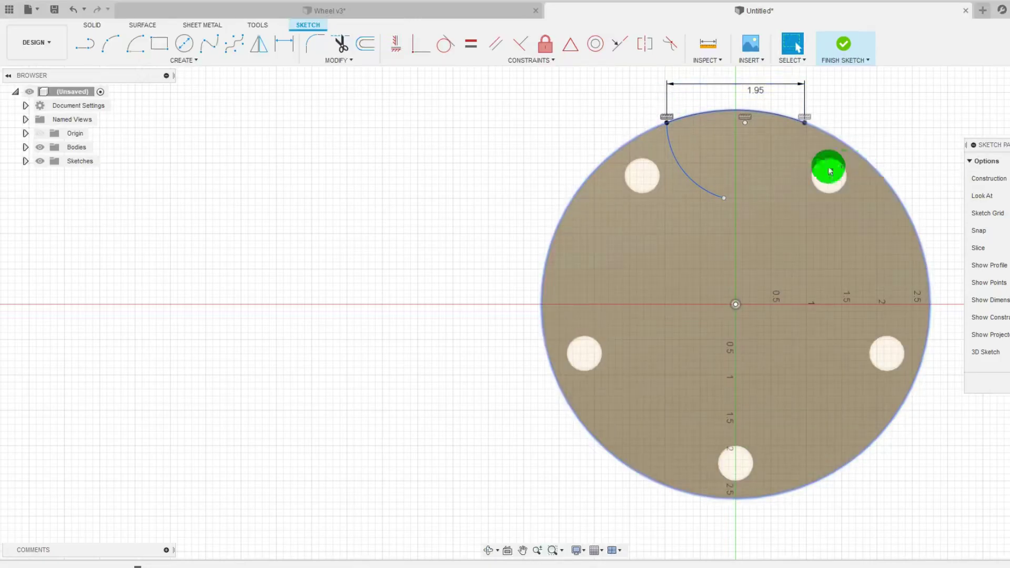
# Set the left side arc's radius to 1.75 in and shorten the arc by moving its lower end up beside the upper-left hole.
pyautogui.click(285, 44)
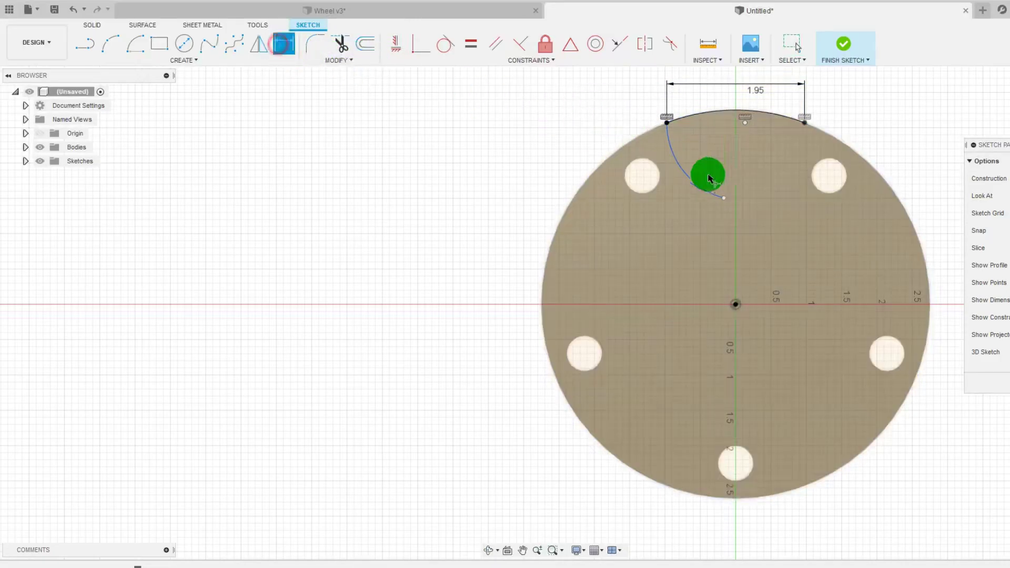
pyautogui.click(695, 185)
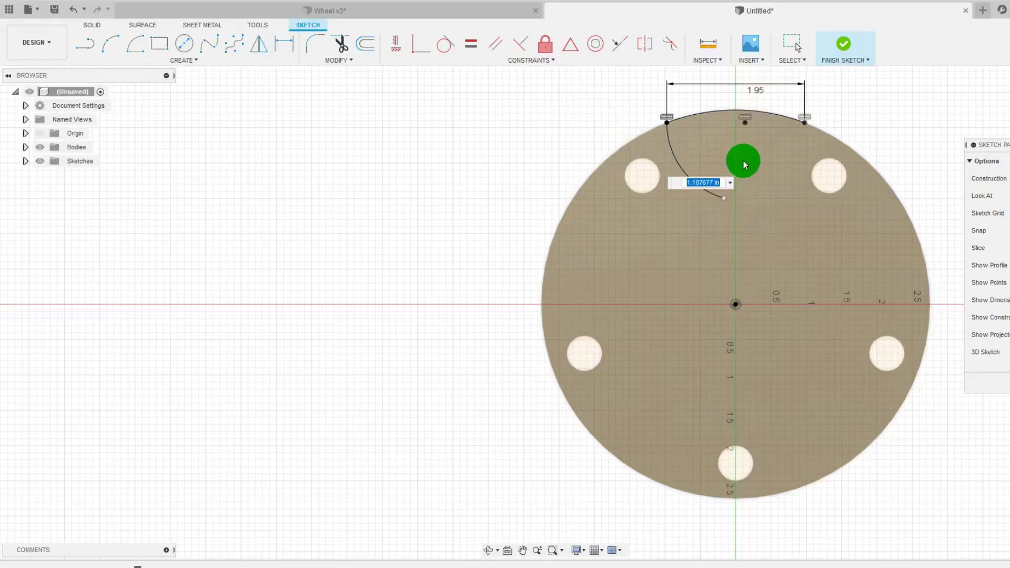
pyautogui.write('1.75')
pyautogui.press('Return')
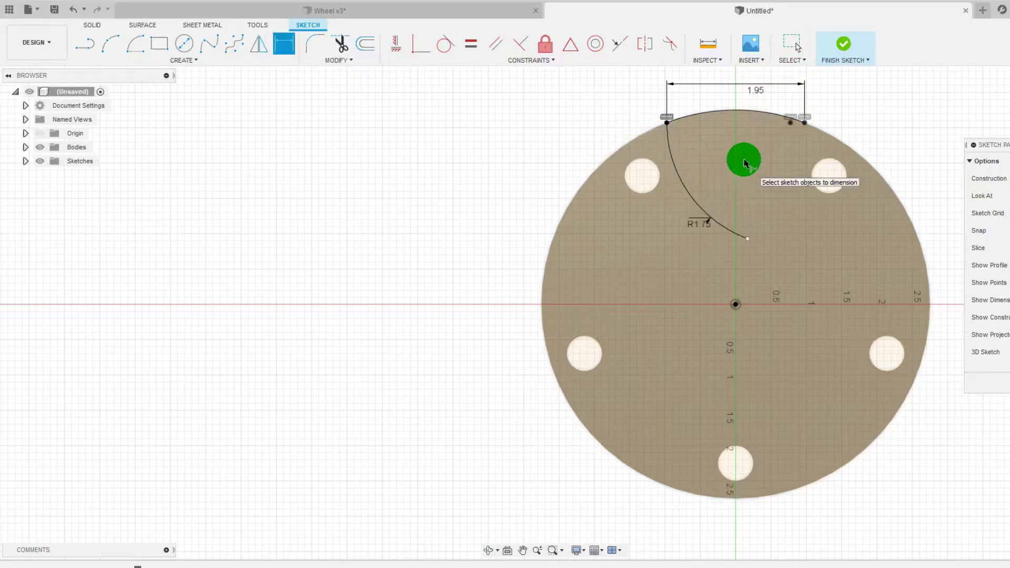
pyautogui.press('Escape')
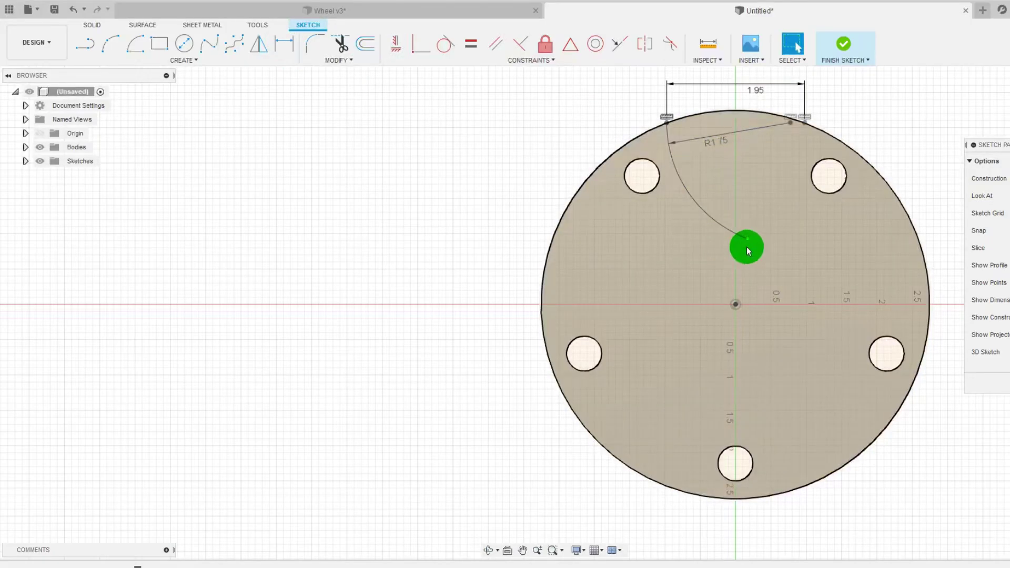
pyautogui.moveTo(746, 237); pyautogui.dragTo(674, 163)
pyautogui.click(567, 144)
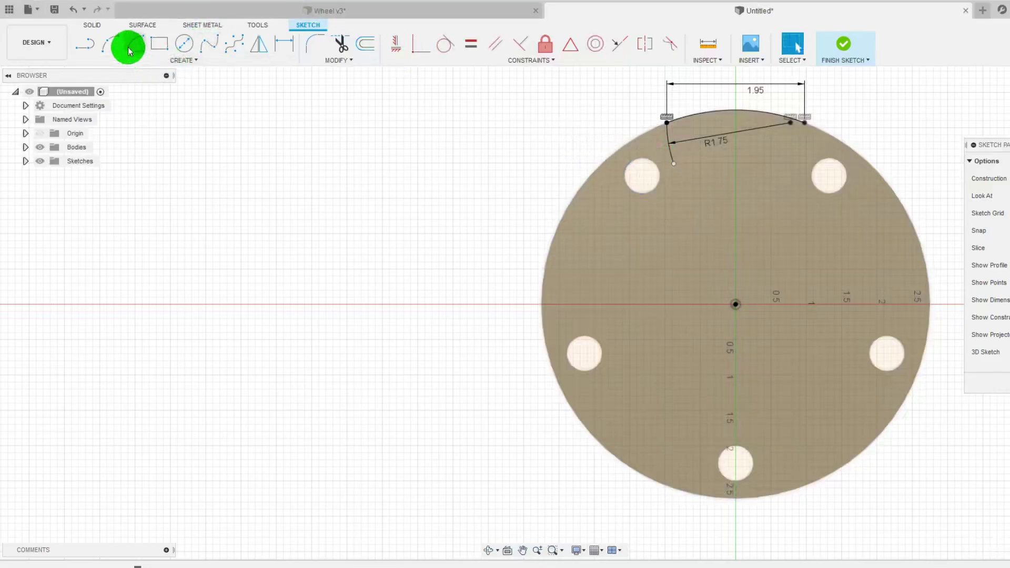
# Draw three connected lines from the side arc's lower end: one slanting up, one horizontal, and one slanting down to the right.
pyautogui.click(87, 45)
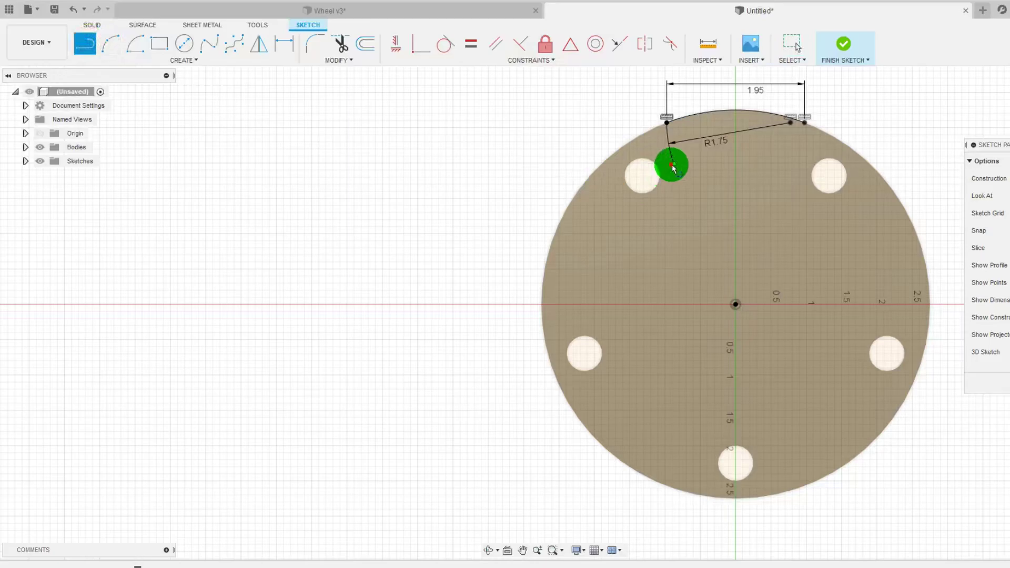
pyautogui.click(673, 166)
pyautogui.click(777, 142)
pyautogui.click(796, 162)
pyautogui.press('Escape')
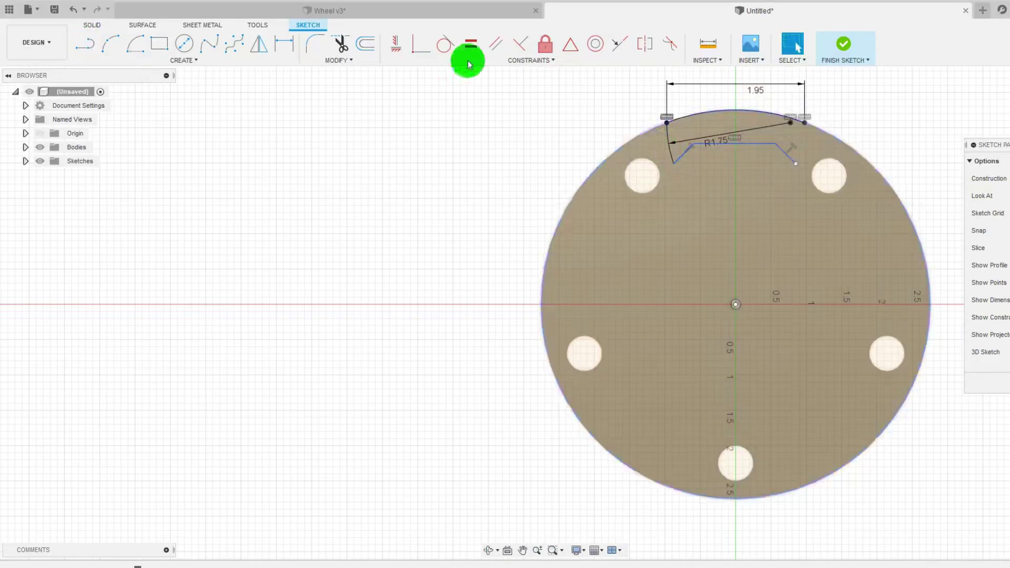
# Dimension the angle between the left slanted line and the horizontal line as 135° and the horizontal line's length as 1.00 in.
pyautogui.click(680, 155)
pyautogui.click(723, 146)
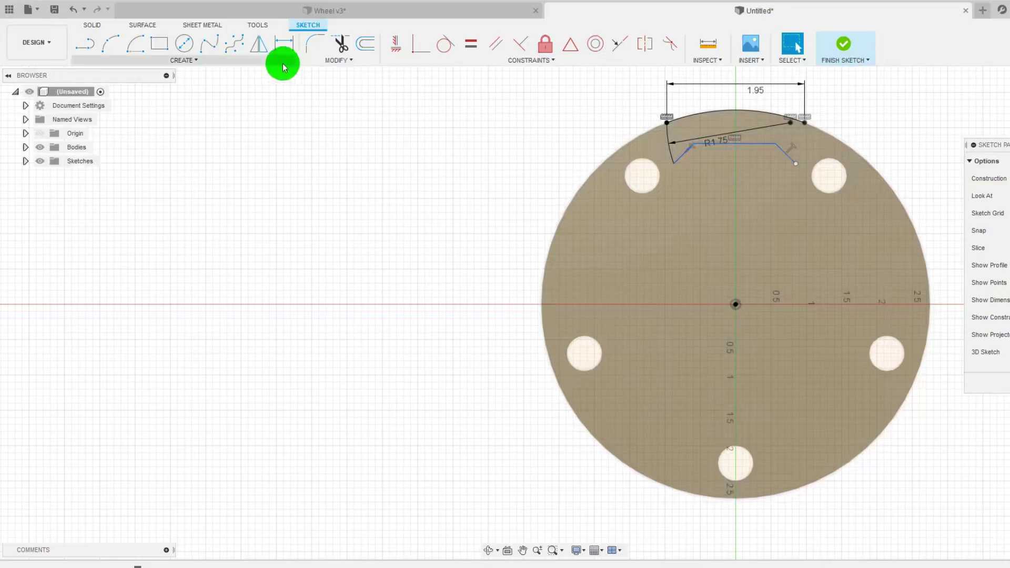
pyautogui.click(284, 44)
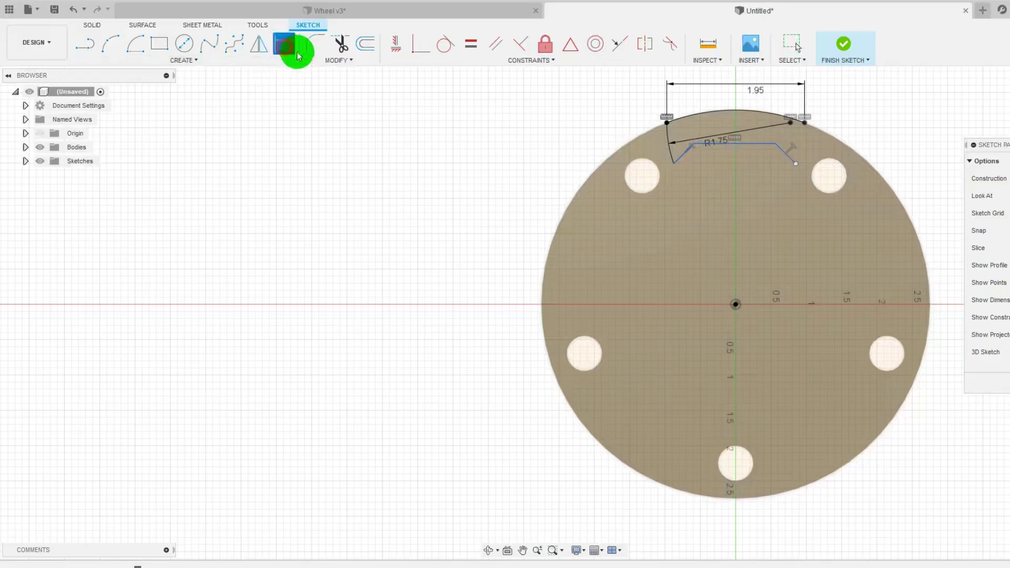
pyautogui.click(749, 145)
pyautogui.click(690, 161)
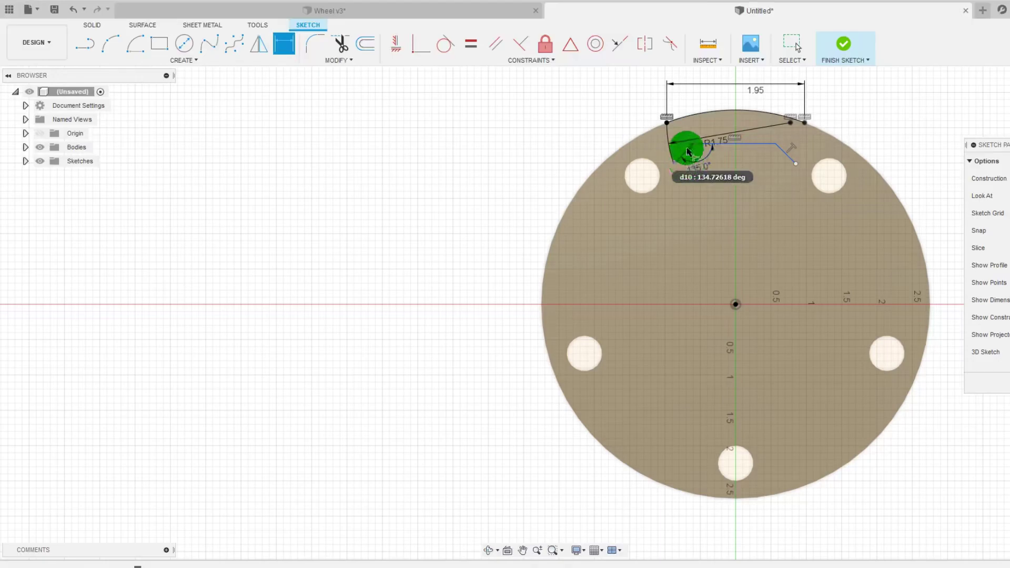
pyautogui.click(724, 202)
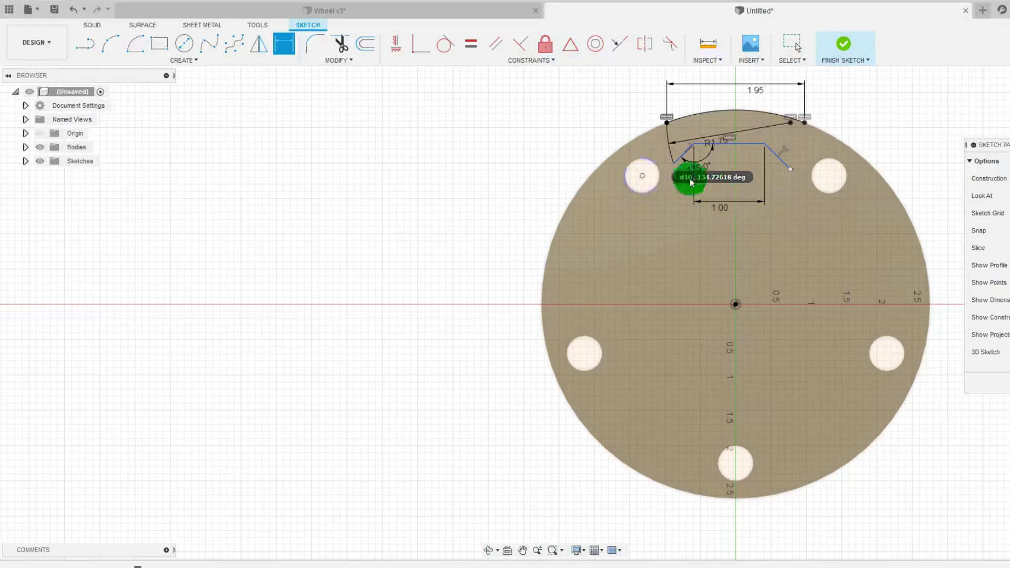
# Dimension the vertical distance from the origin to the horizontal line as 1.675 in.
pyautogui.click(735, 307)
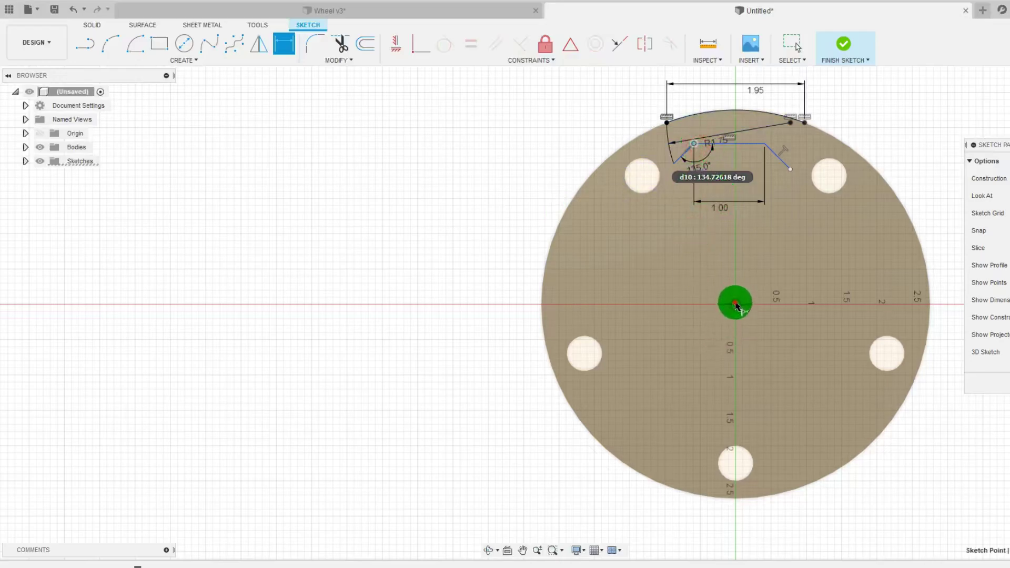
pyautogui.click(613, 255)
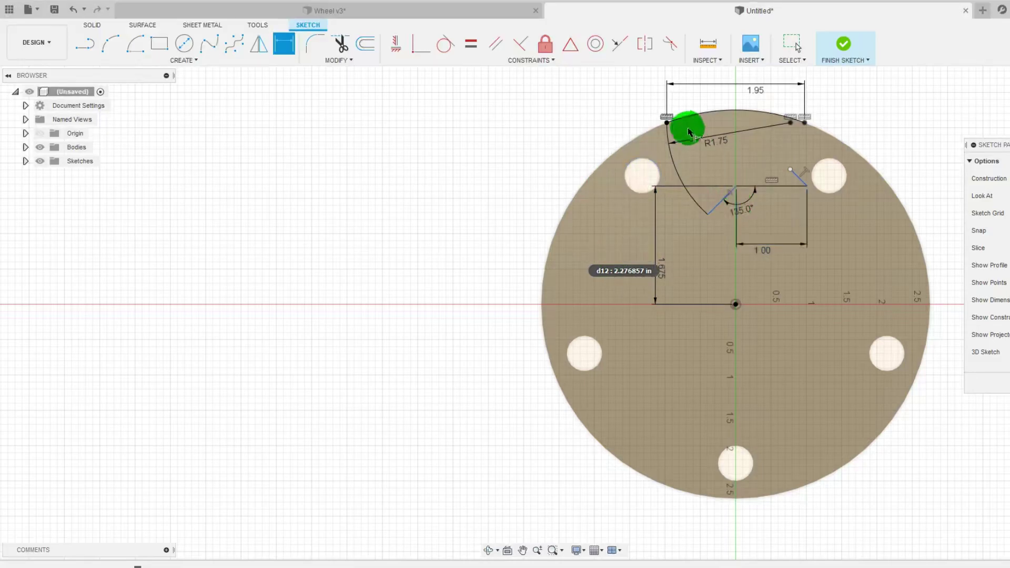
pyautogui.click(683, 124)
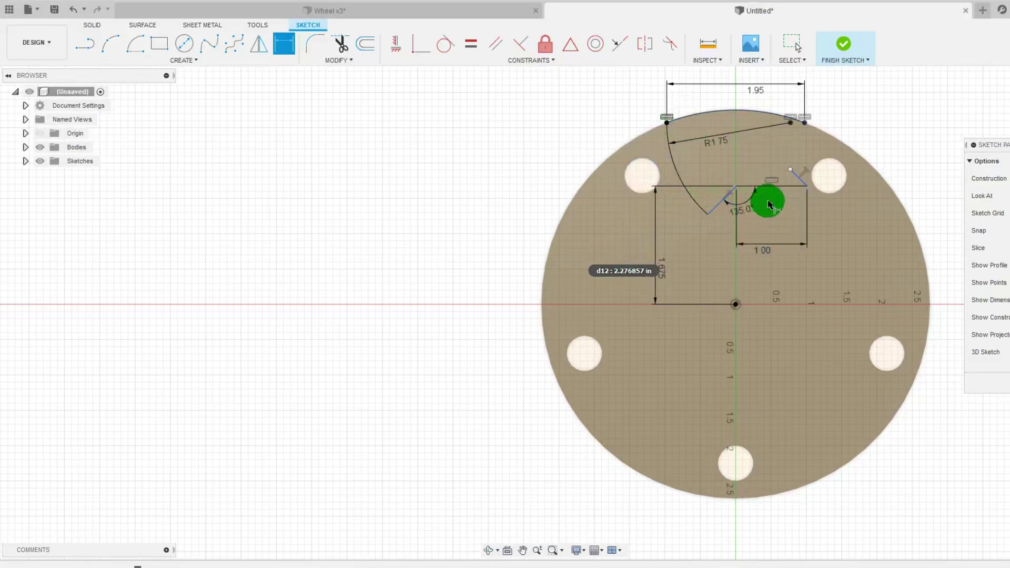
pyautogui.press('Escape')
# Reposition the line chain roughly centered below the rim arc, and constrain the lower ends of both slanted lines to be horizontally level.
pyautogui.moveTo(735, 185)
pyautogui.mouseDown()
pyautogui.moveTo(695, 181)
pyautogui.moveTo(703, 181)
pyautogui.mouseUp()
pyautogui.moveTo(772, 185); pyautogui.dragTo(785, 201)
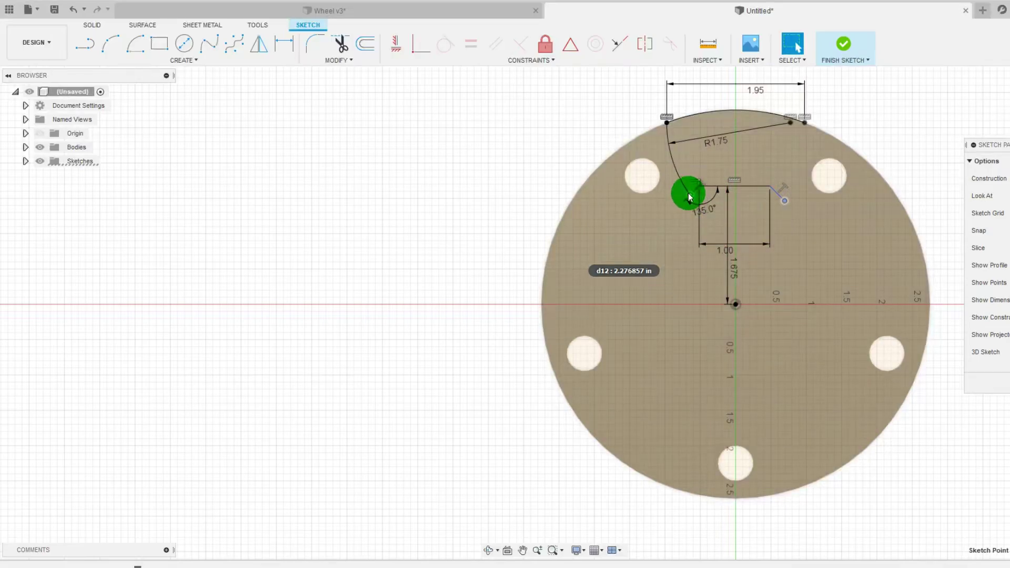
pyautogui.click(396, 44)
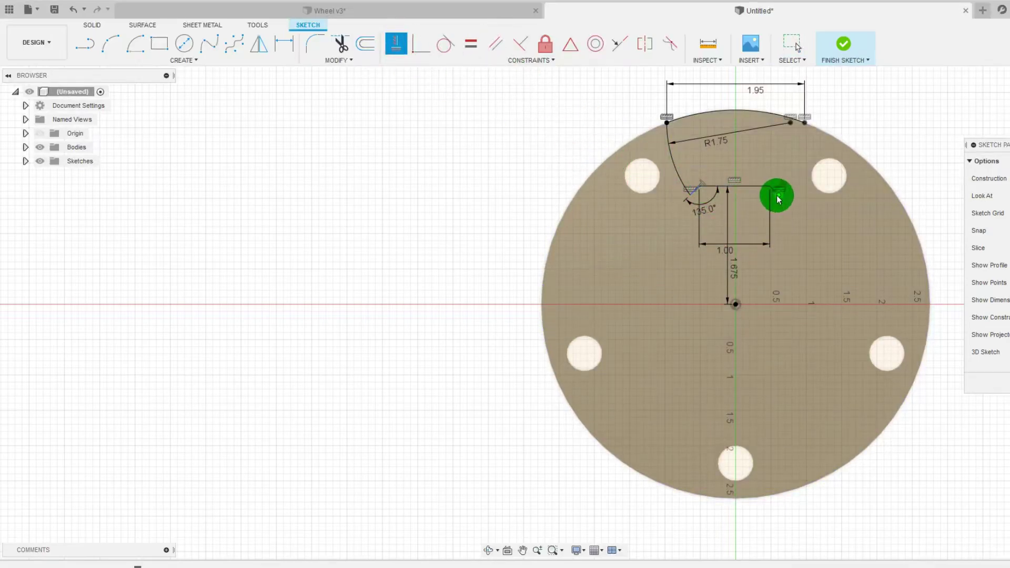
pyautogui.click(780, 196)
pyautogui.click(788, 191)
pyautogui.click(716, 190)
# Try to apply an Equal constraint to the two slanted lines.
pyautogui.click(471, 43)
pyautogui.click(705, 195)
pyautogui.click(792, 194)
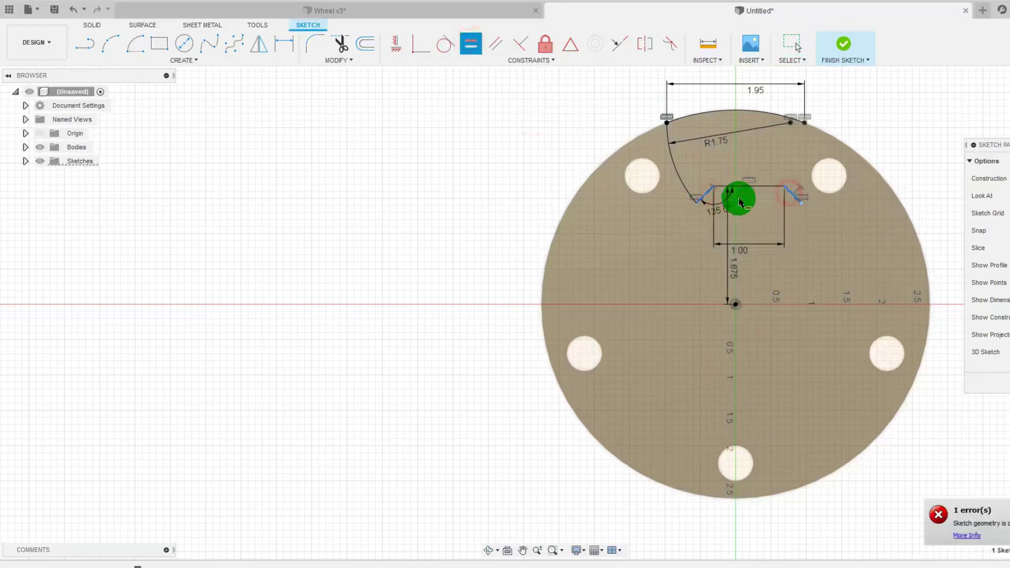
pyautogui.press('Escape')
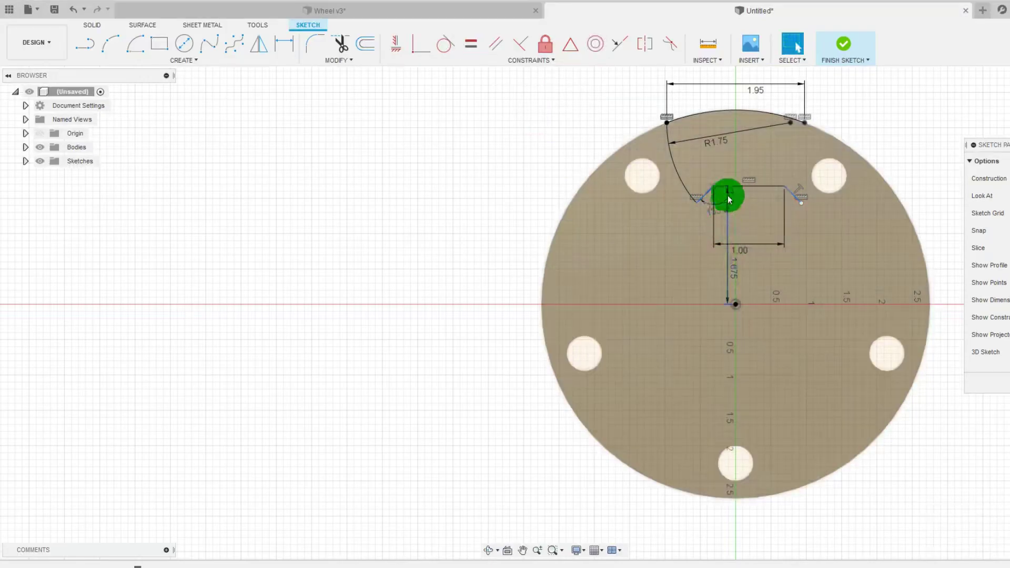
# Move the 1.675 dimension out to the left of the profile and recenter the horizontal line over the origin.
pyautogui.click(731, 263)
pyautogui.moveTo(732, 262); pyautogui.dragTo(609, 240)
pyautogui.moveTo(715, 186)
pyautogui.mouseDown()
pyautogui.moveTo(675, 187)
pyautogui.moveTo(760, 181)
pyautogui.moveTo(737, 175)
pyautogui.moveTo(769, 226)
pyautogui.moveTo(757, 209)
pyautogui.moveTo(737, 213)
pyautogui.mouseUp()
pyautogui.click(558, 136)
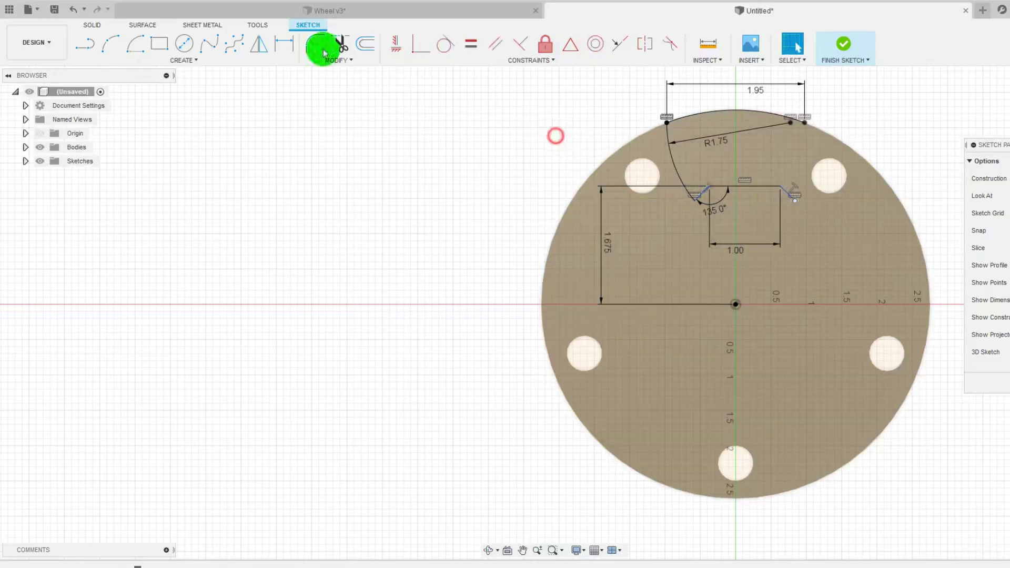
pyautogui.click(134, 43)
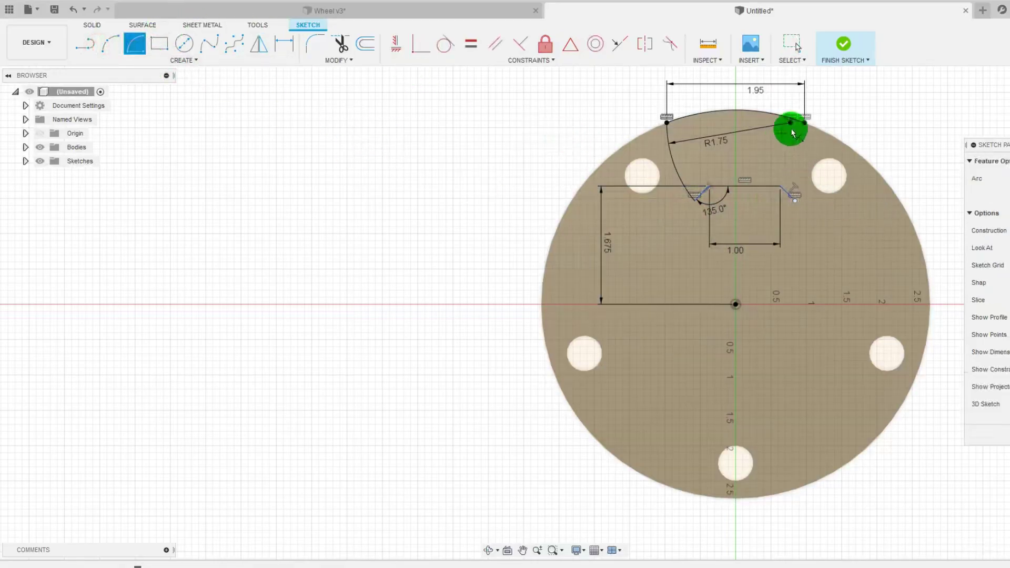
pyautogui.click(807, 124)
pyautogui.press('Escape')
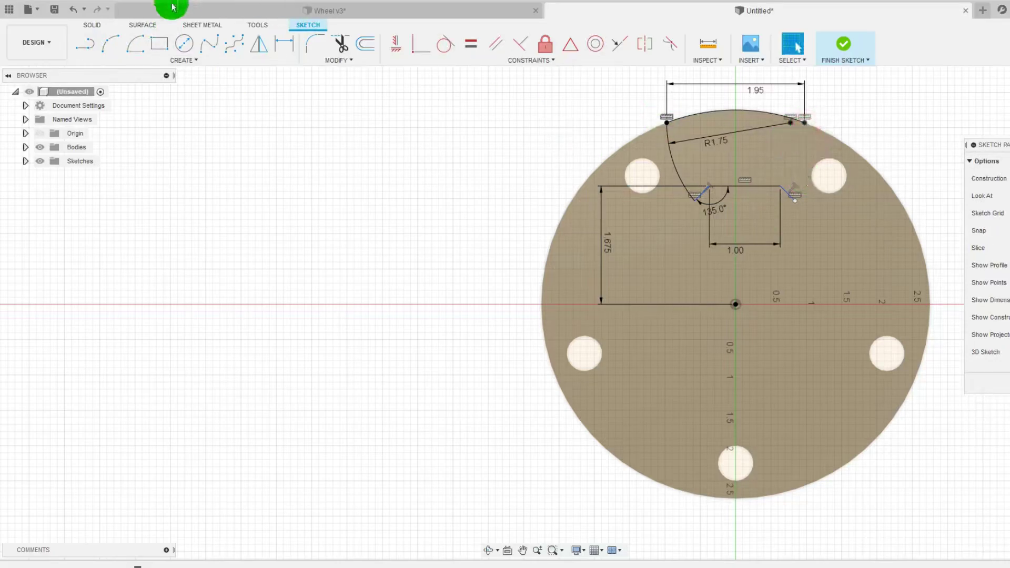
# Draw a three-point arc from the rim arc's right endpoint to the right slanted line's lower end, and make it equal to the left side arc.
pyautogui.click(108, 43)
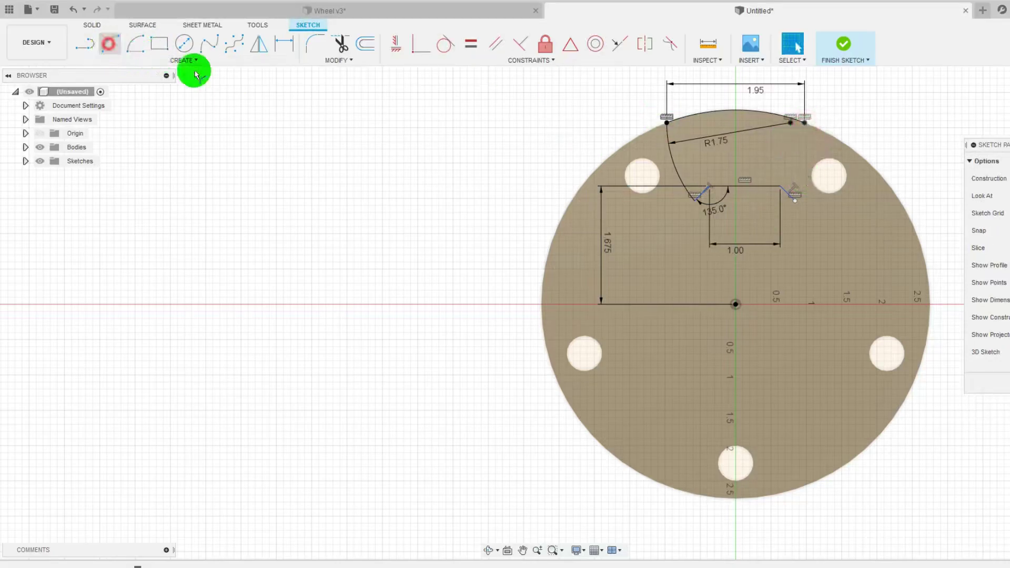
pyautogui.click(804, 122)
pyautogui.click(805, 170)
pyautogui.press('Escape')
pyautogui.click(475, 47)
pyautogui.click(666, 177)
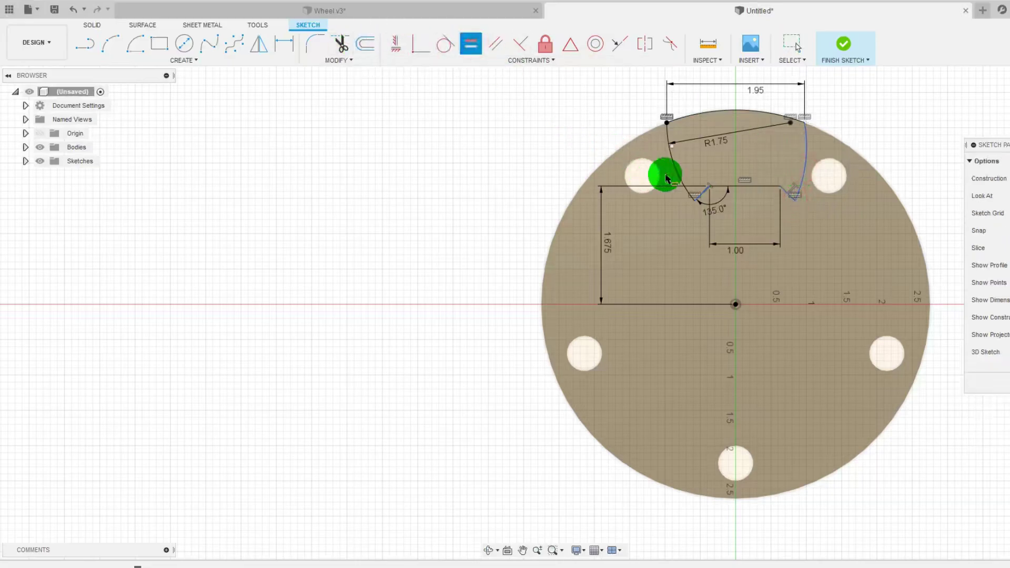
pyautogui.click(807, 168)
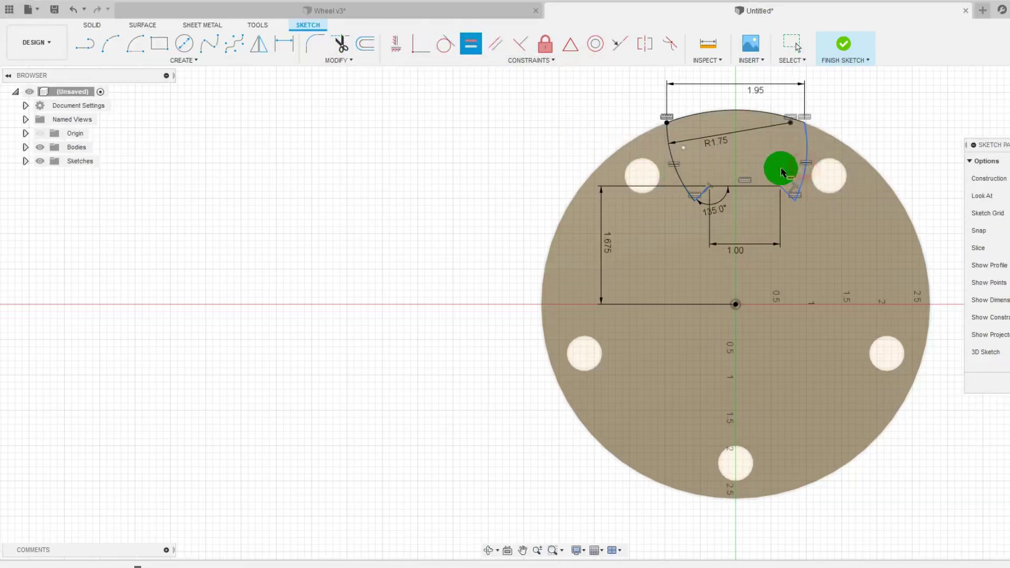
# Constrain the right side arc's center point horizontally level with the rim arc's right endpoint, and finish the sketch.
pyautogui.press('Escape')
pyautogui.click(828, 178)
pyautogui.moveTo(803, 175)
pyautogui.mouseDown()
pyautogui.moveTo(688, 153)
pyautogui.moveTo(804, 125)
pyautogui.mouseUp()
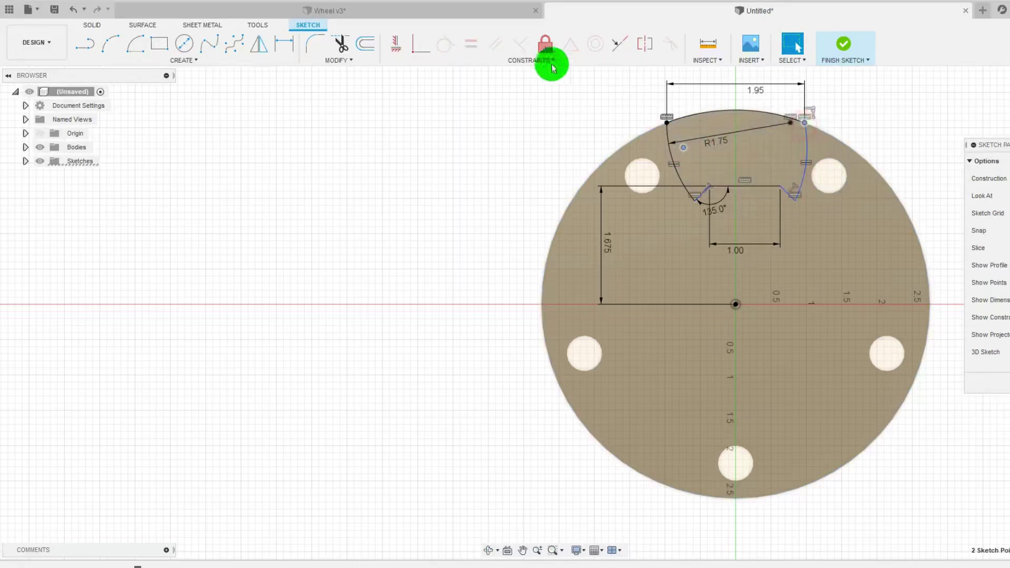
pyautogui.click(396, 42)
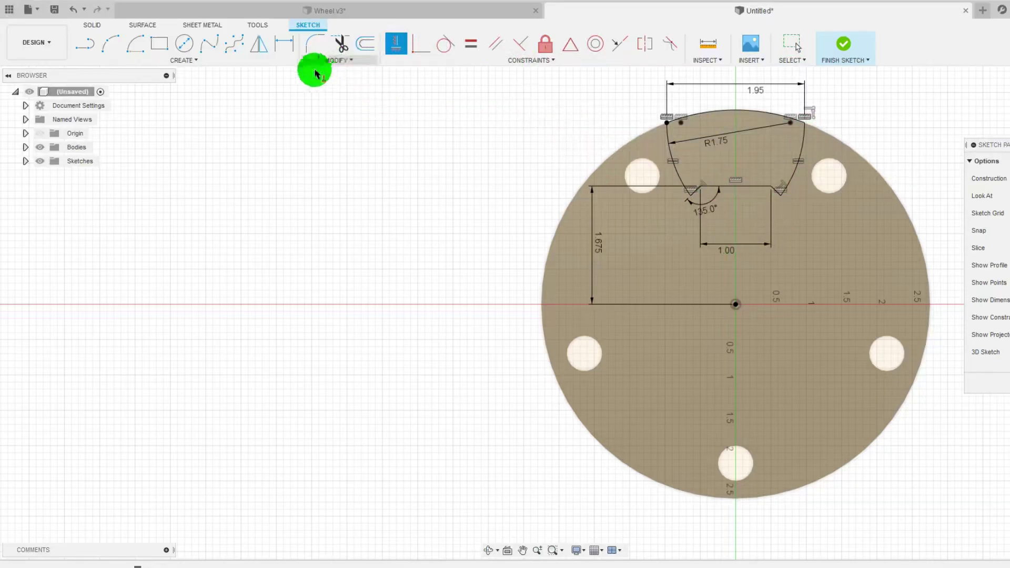
pyautogui.click(844, 43)
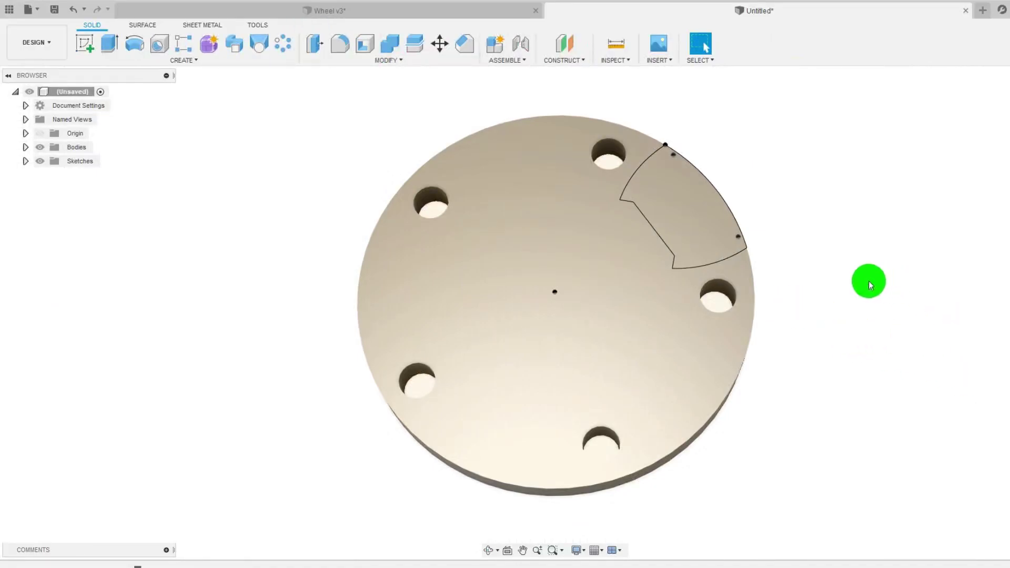
# Start a sketch on the vertical origin plane through the disc's center and draw a vertical line about 3 in long left of the disc.
pyautogui.scroll(2, 526, 258)
pyautogui.scroll(-5, 528, 263)
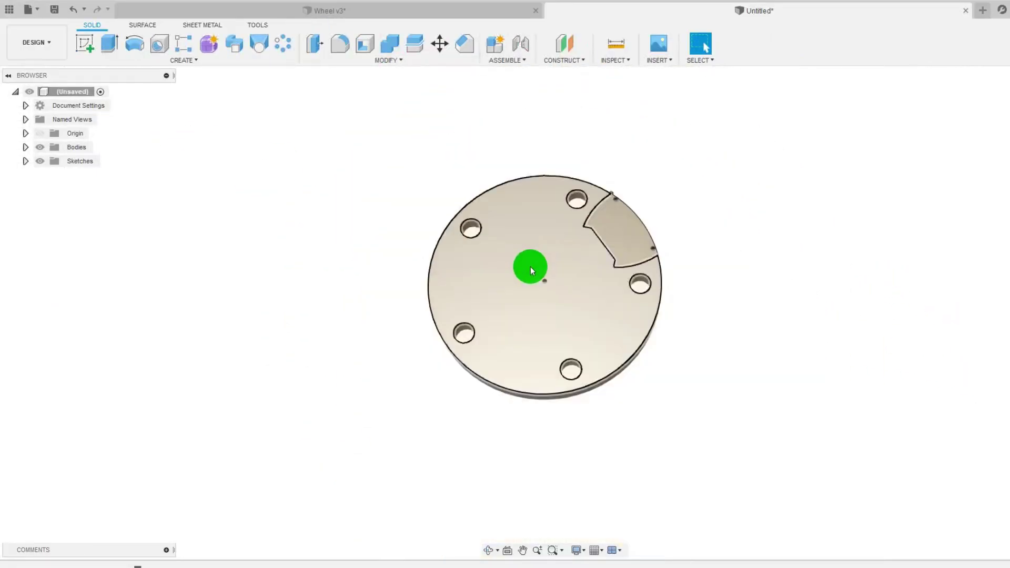
pyautogui.click(87, 44)
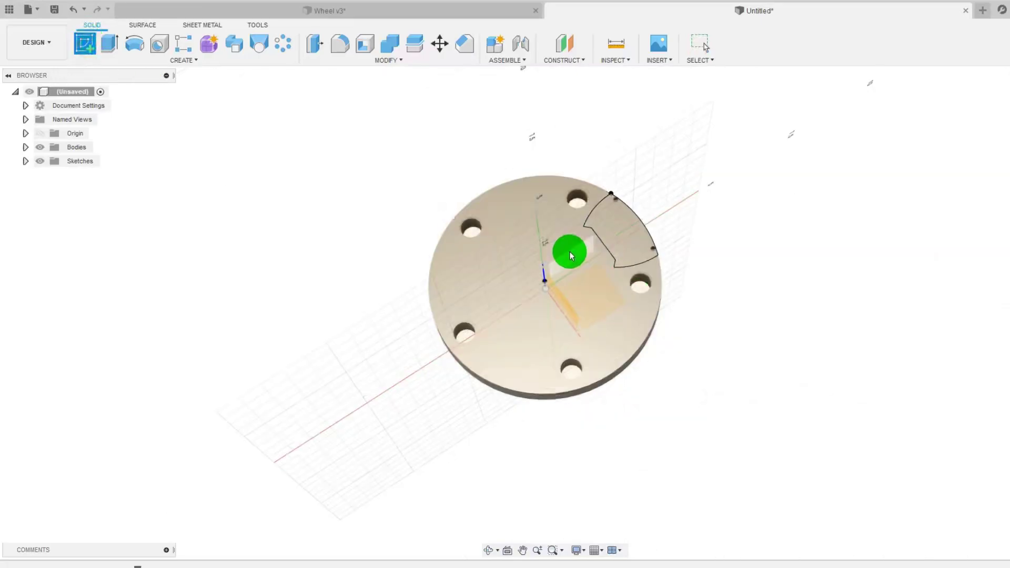
pyautogui.click(573, 256)
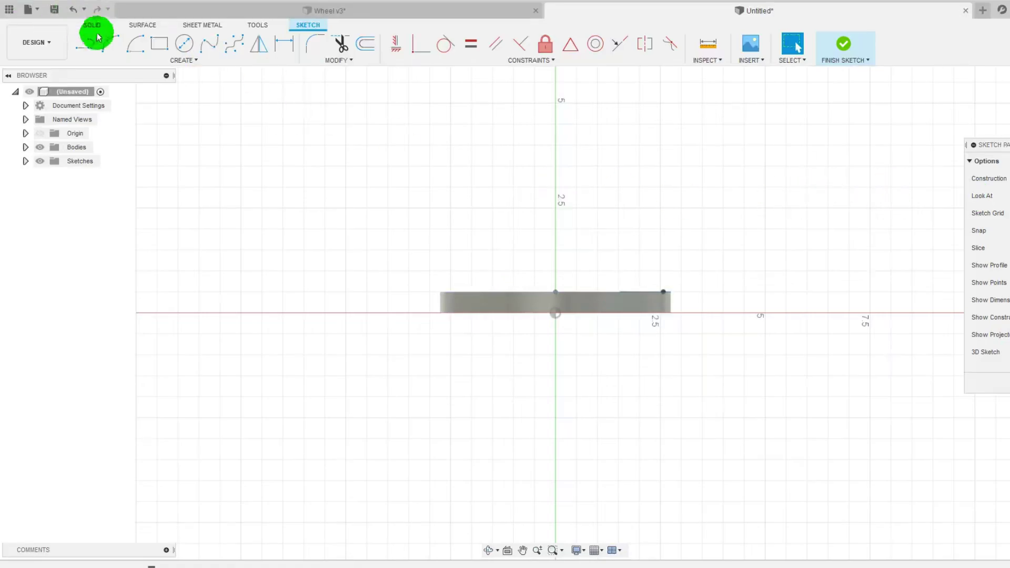
pyautogui.click(84, 44)
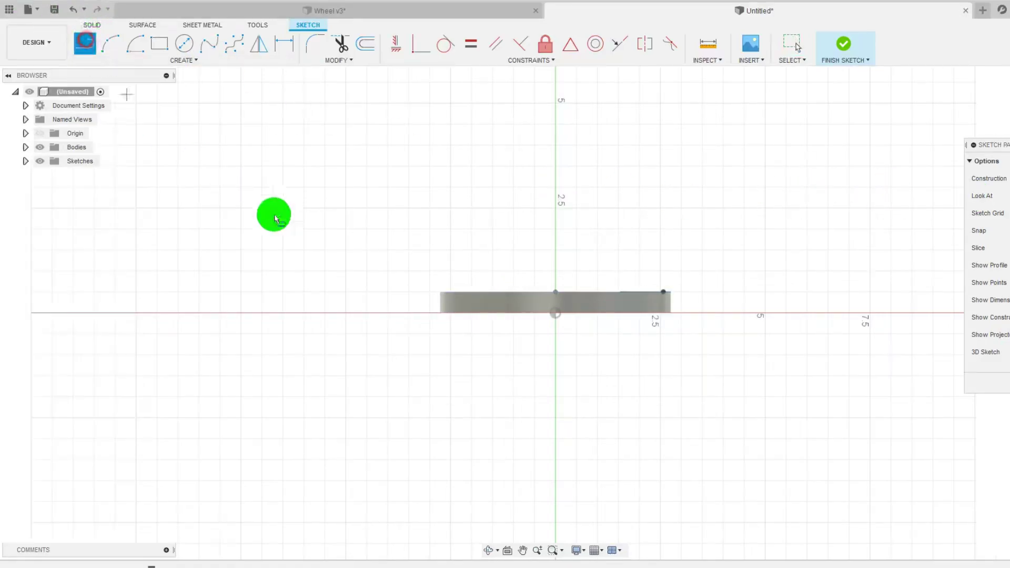
pyautogui.click(285, 305)
pyautogui.click(285, 178)
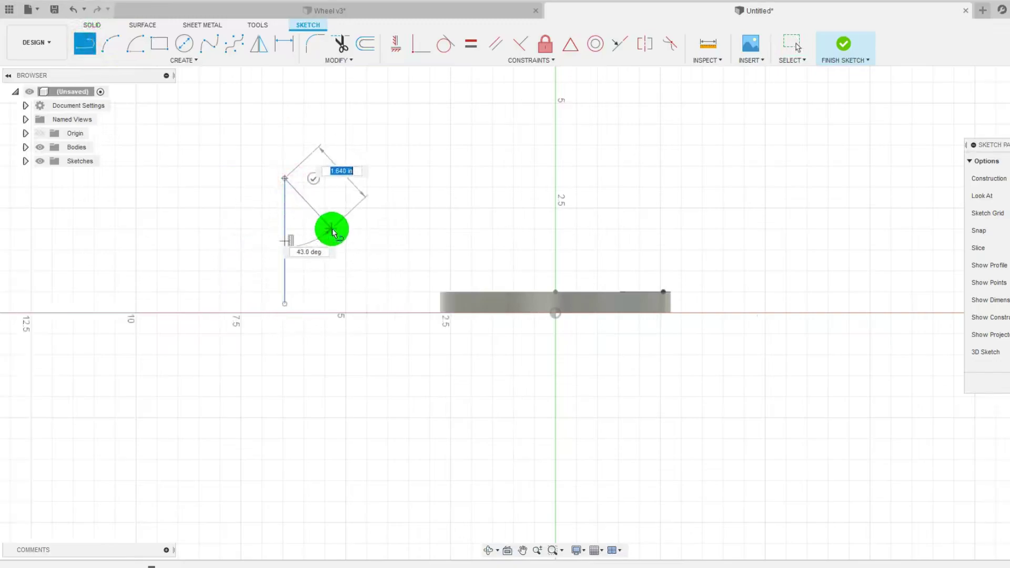
pyautogui.press('Escape')
# Constrain the vertical line's lower end horizontally level with the origin, and set the line's length to 1 in.
pyautogui.click(286, 300)
pyautogui.click(549, 319)
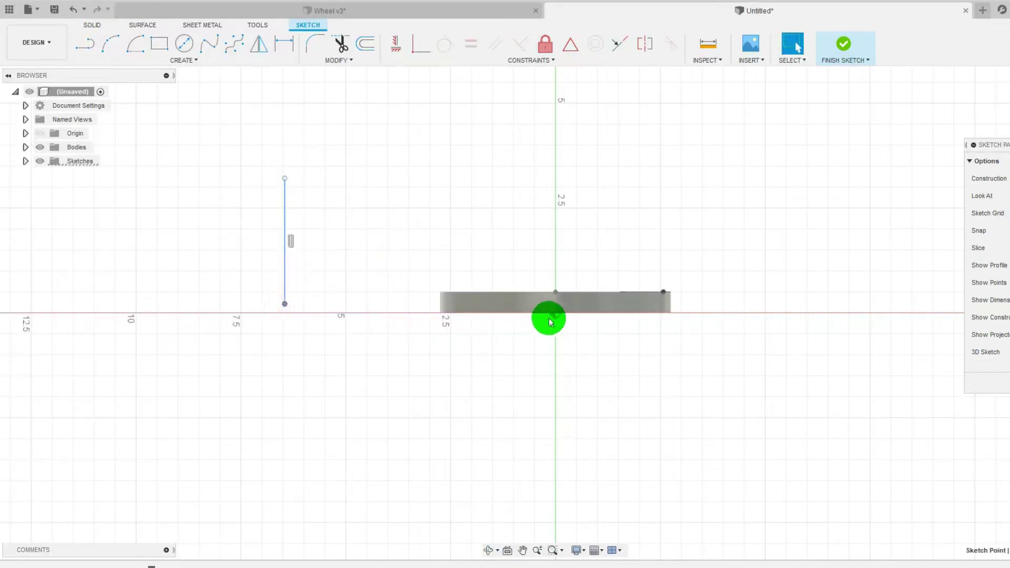
pyautogui.click(394, 44)
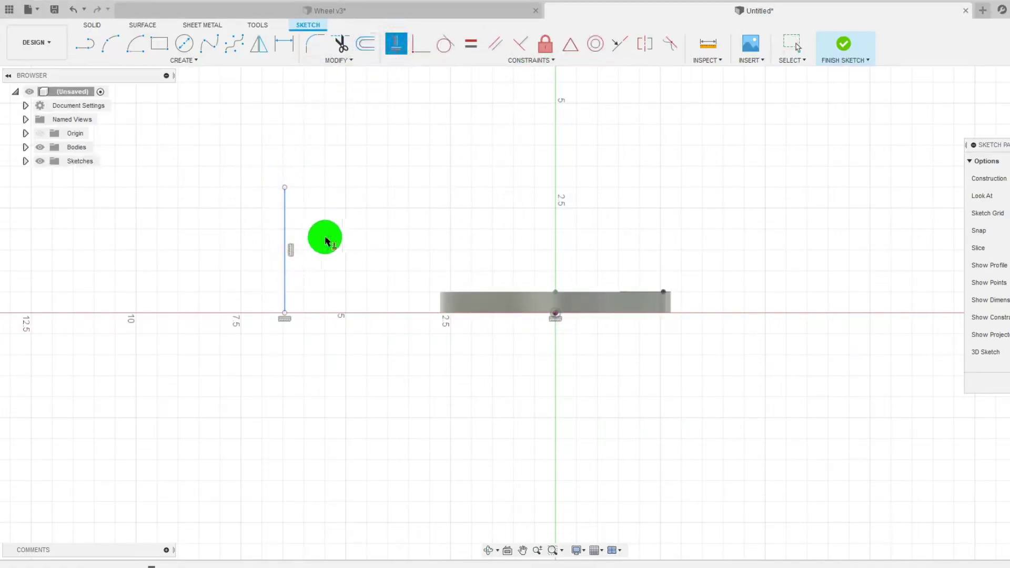
pyautogui.click(283, 40)
pyautogui.click(285, 219)
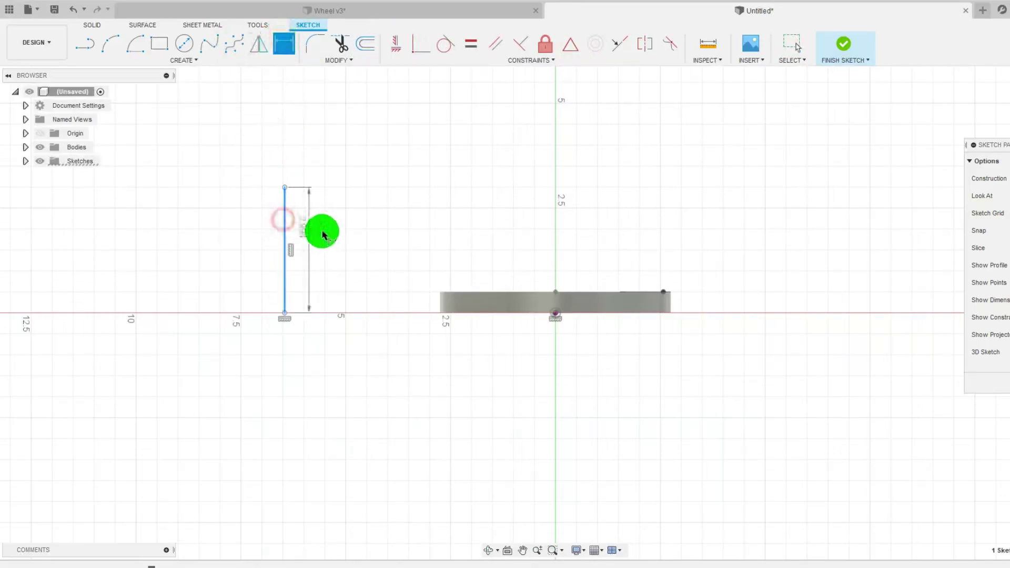
pyautogui.click(322, 230)
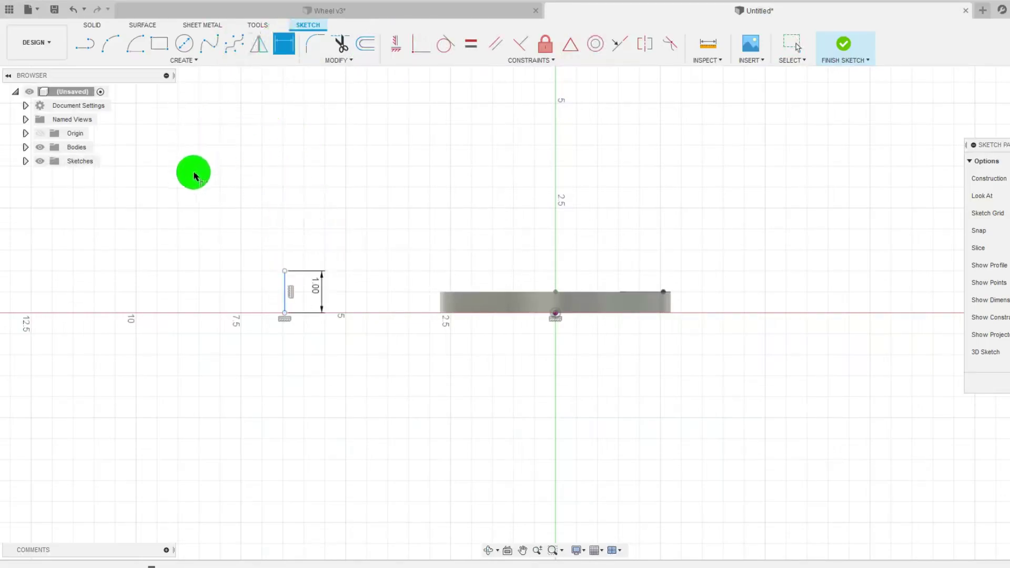
pyautogui.press('Escape')
# Draw two connected three-point arcs rising up and left in an S-curve from the vertical line's upper end.
pyautogui.scroll(2, 291, 315)
pyautogui.scroll(-3, 291, 292)
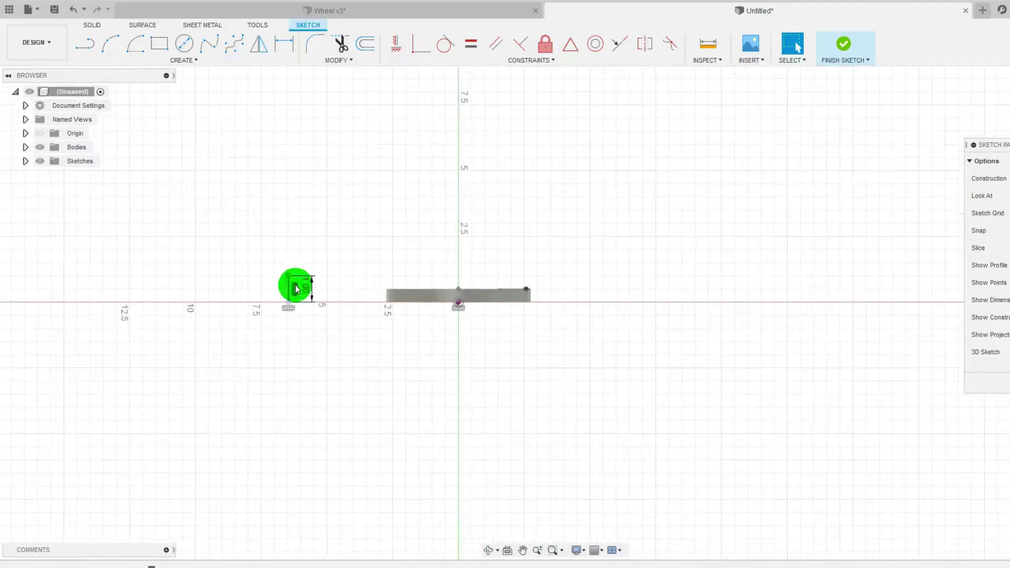
pyautogui.scroll(1, 241, 239)
pyautogui.click(110, 43)
pyautogui.click(305, 288)
pyautogui.click(282, 255)
pyautogui.click(297, 271)
pyautogui.click(283, 253)
pyautogui.click(254, 200)
pyautogui.click(270, 243)
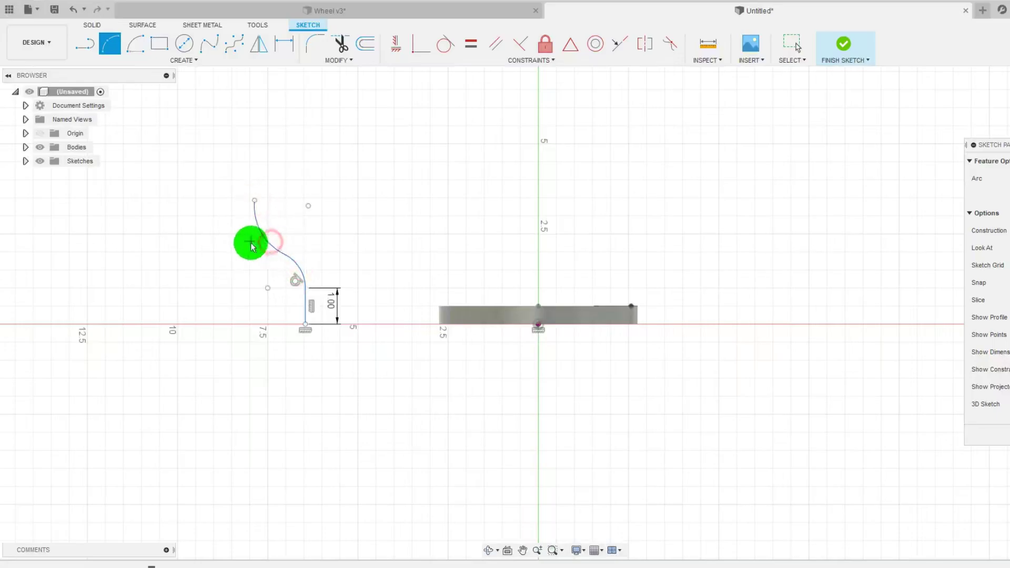
pyautogui.press('Escape')
# Apply a Tangent constraint between the two arcs of the S-curve.
pyautogui.click(446, 43)
pyautogui.click(262, 235)
pyautogui.click(289, 256)
pyautogui.press('Escape')
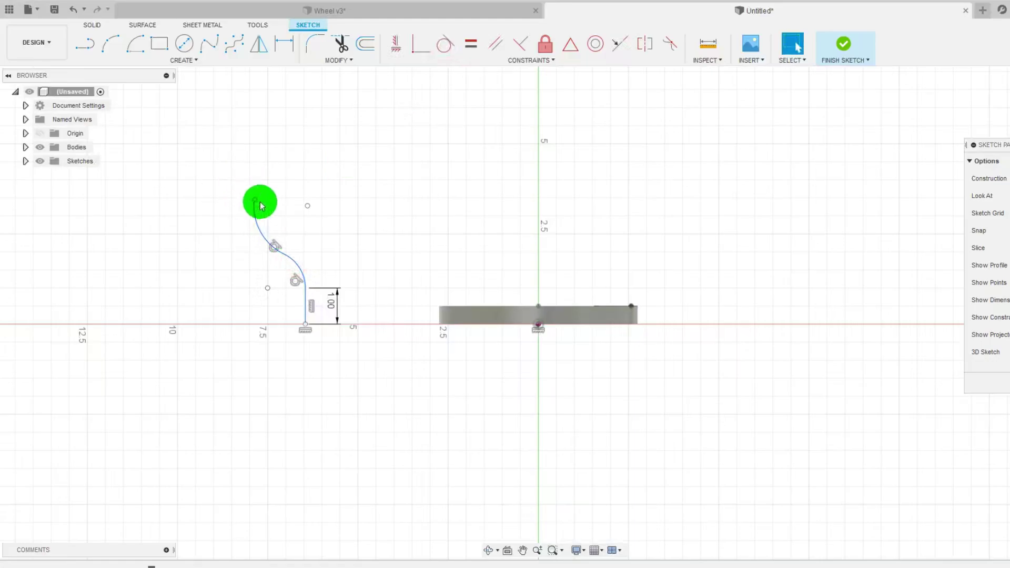
# Constrain the upper arc's center point horizontally level with that arc's upper endpoint.
pyautogui.click(307, 205)
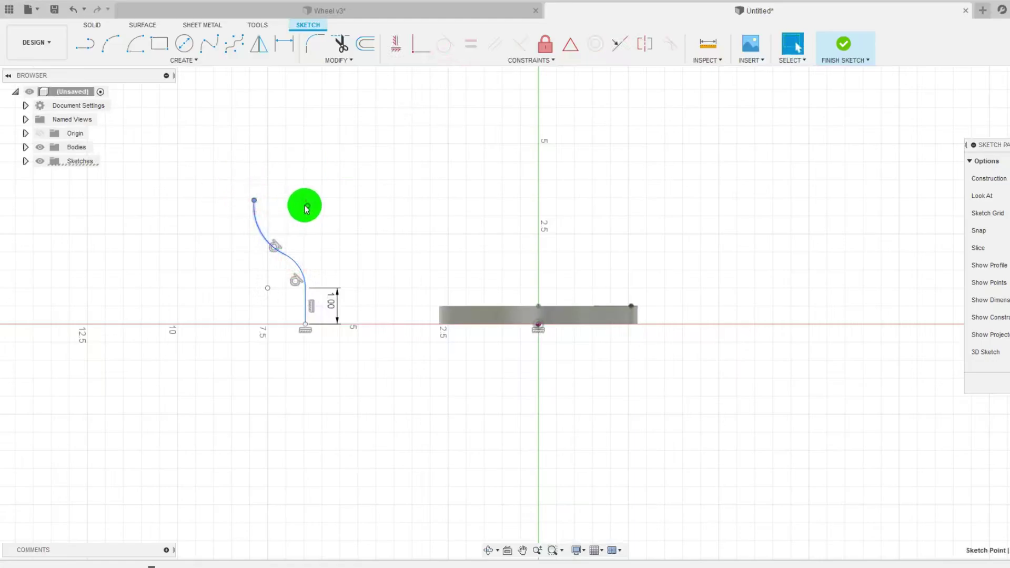
pyautogui.click(395, 43)
pyautogui.click(254, 201)
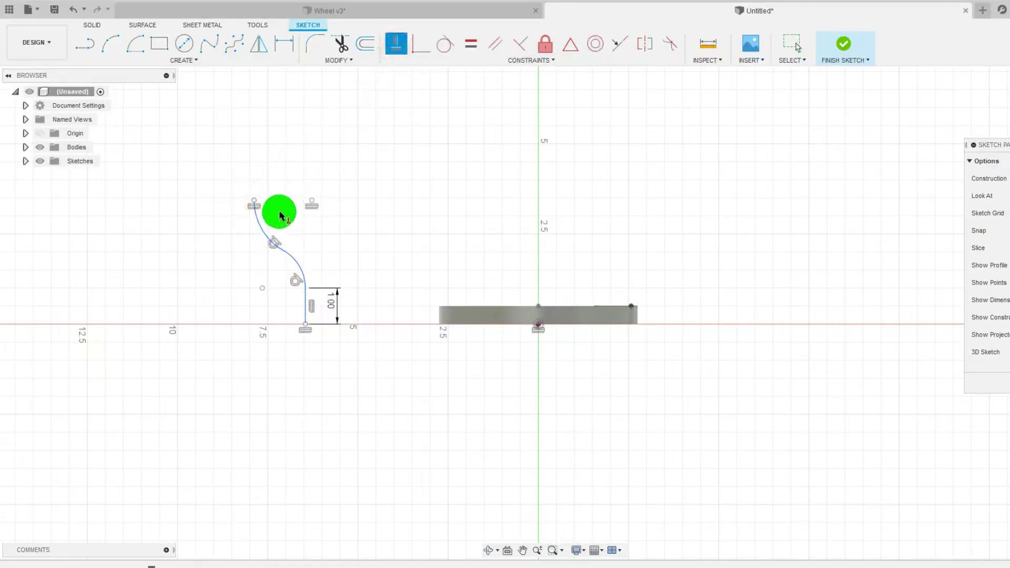
pyautogui.press('Escape')
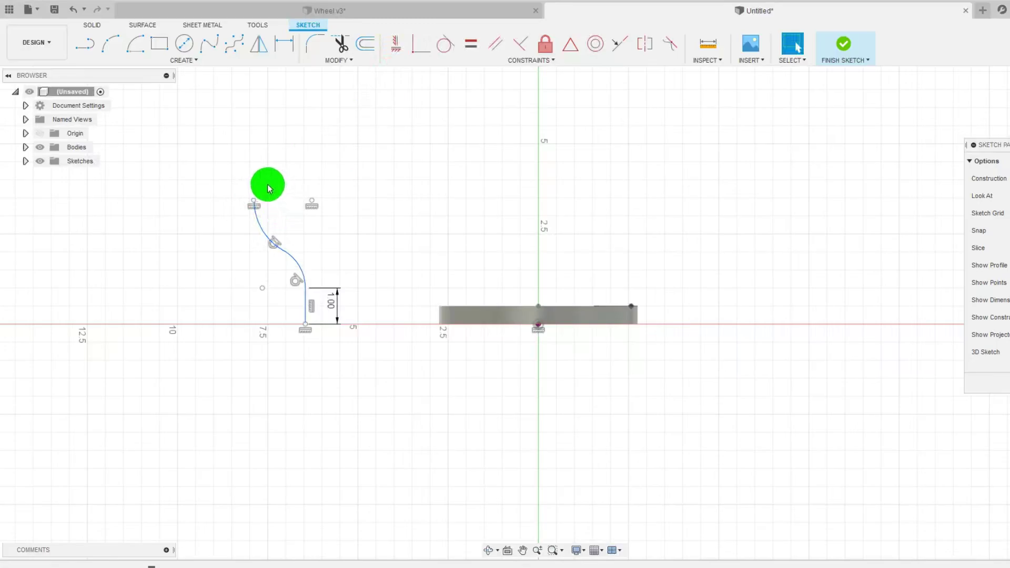
# Draw a second vertical line above the S-curve and make its lower end coincident with the upper arc's top endpoint.
pyautogui.click(77, 49)
pyautogui.click(270, 205)
pyautogui.click(260, 165)
pyautogui.click(266, 100)
pyautogui.press('Escape')
pyautogui.click(264, 167)
pyautogui.keyDown('shift'); pyautogui.click(255, 202); pyautogui.keyUp('shift')
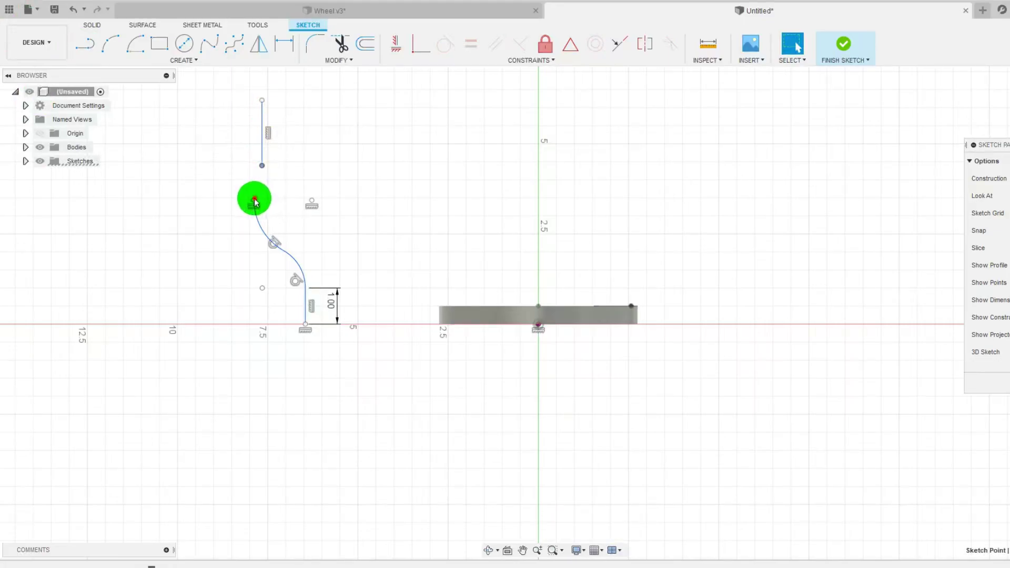
pyautogui.click(417, 52)
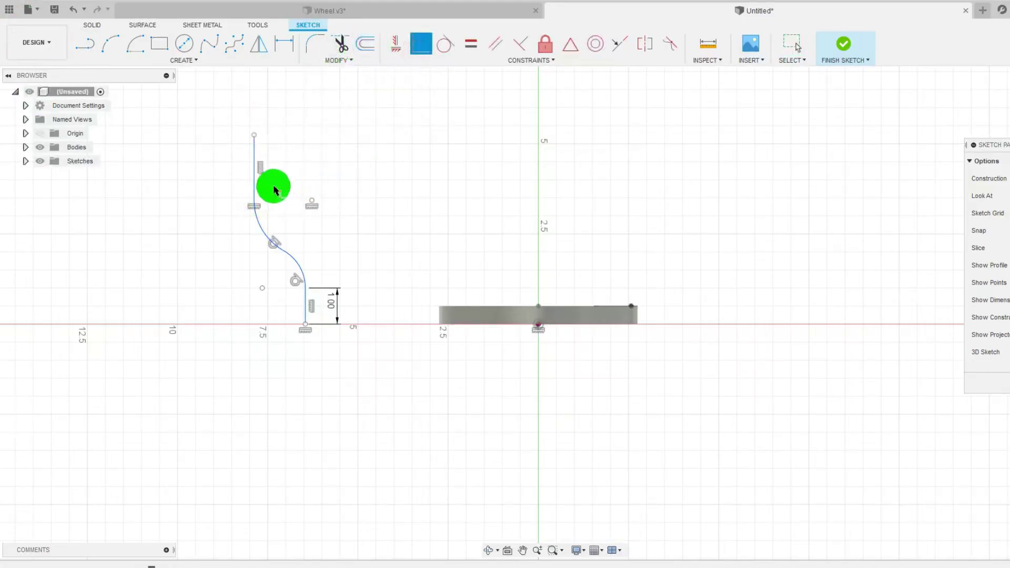
pyautogui.click(76, 88)
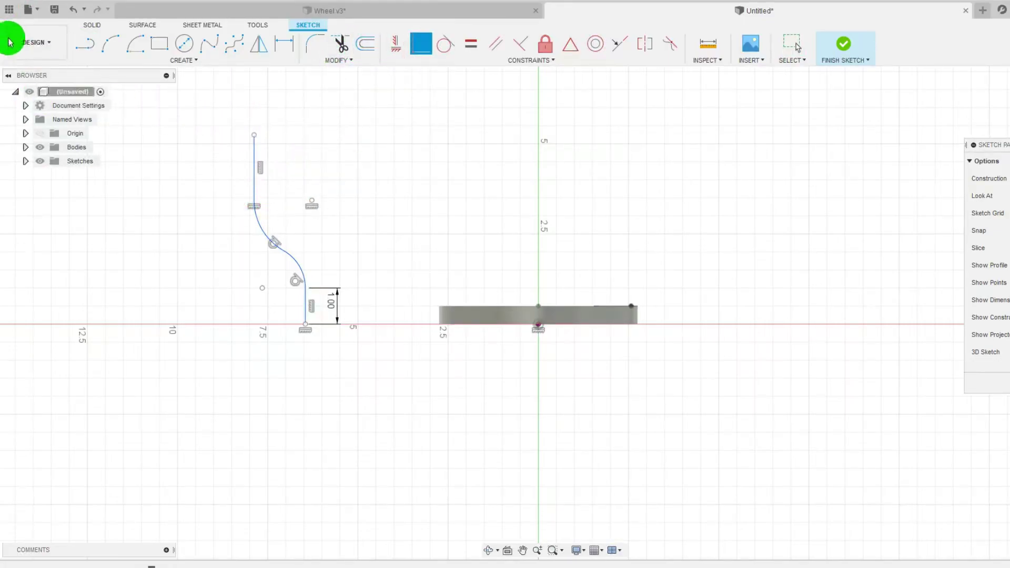
# Make the upper vertical line equal in length to the lower 1 in vertical line.
pyautogui.click(306, 309)
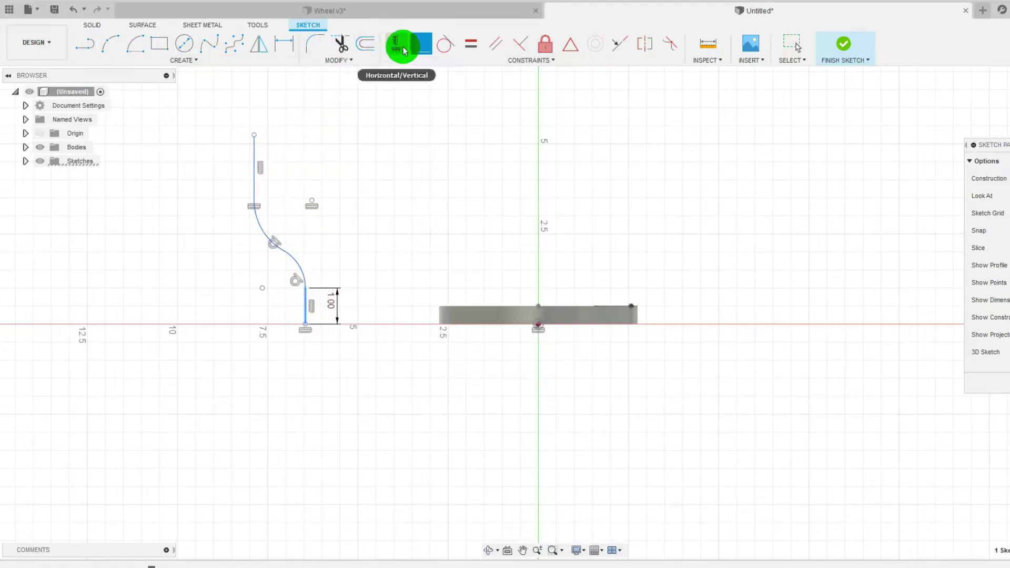
pyautogui.click(470, 43)
pyautogui.click(256, 155)
pyautogui.click(305, 302)
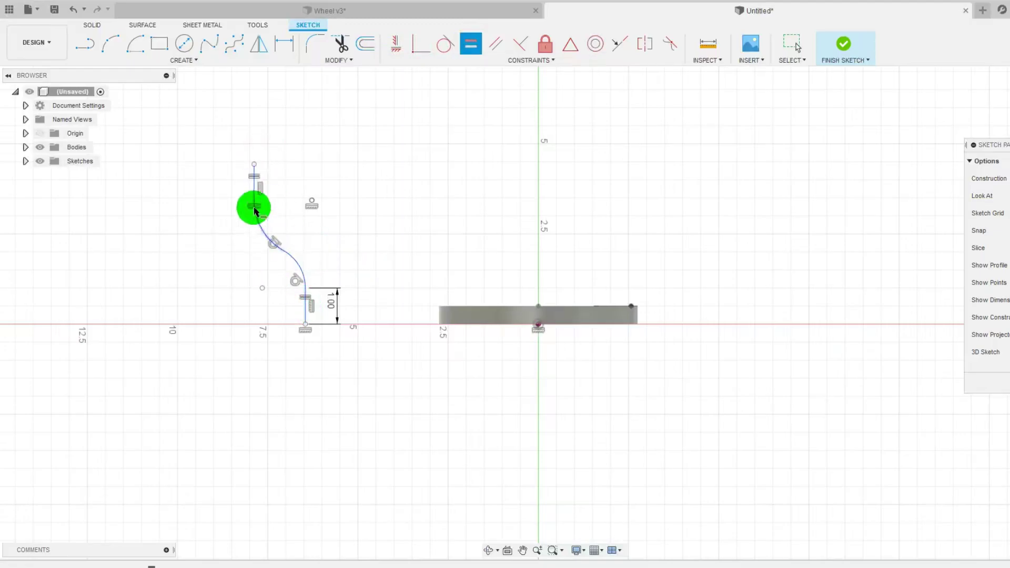
pyautogui.press('Escape')
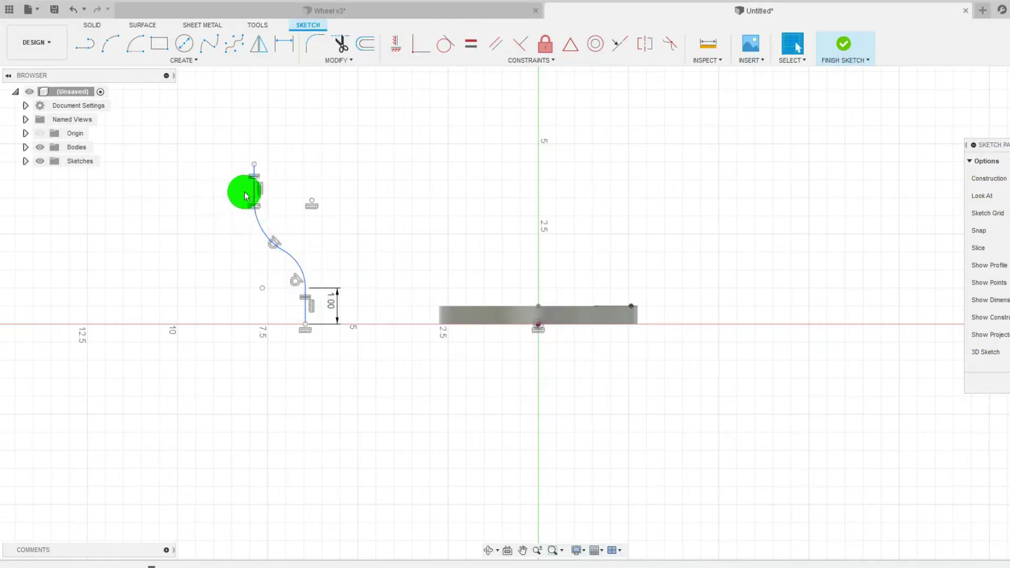
# Add a horizontal dimension between the upper arc's top endpoint and the lower vertical line's upper end.
pyautogui.click(283, 44)
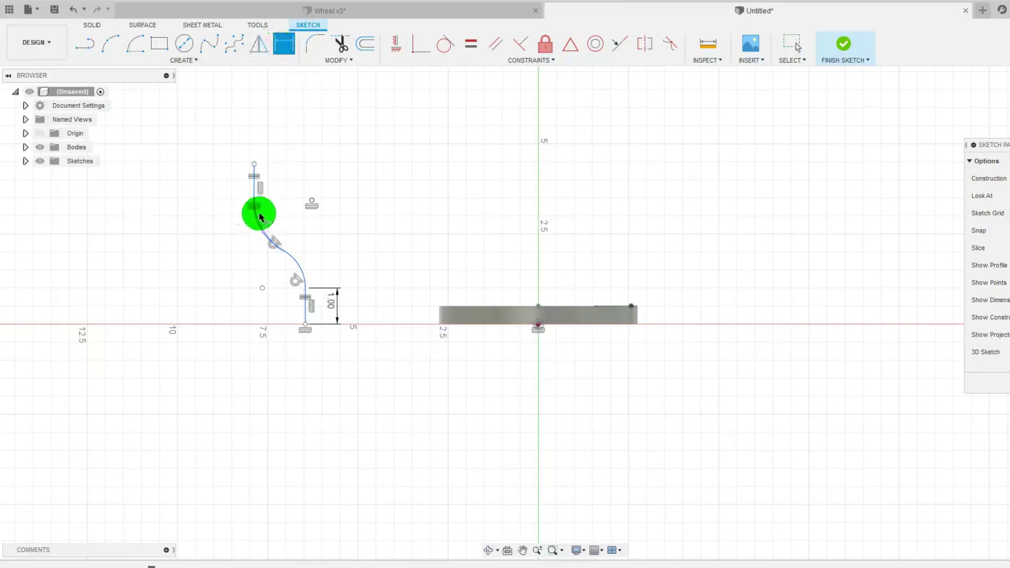
pyautogui.click(254, 200)
pyautogui.click(306, 287)
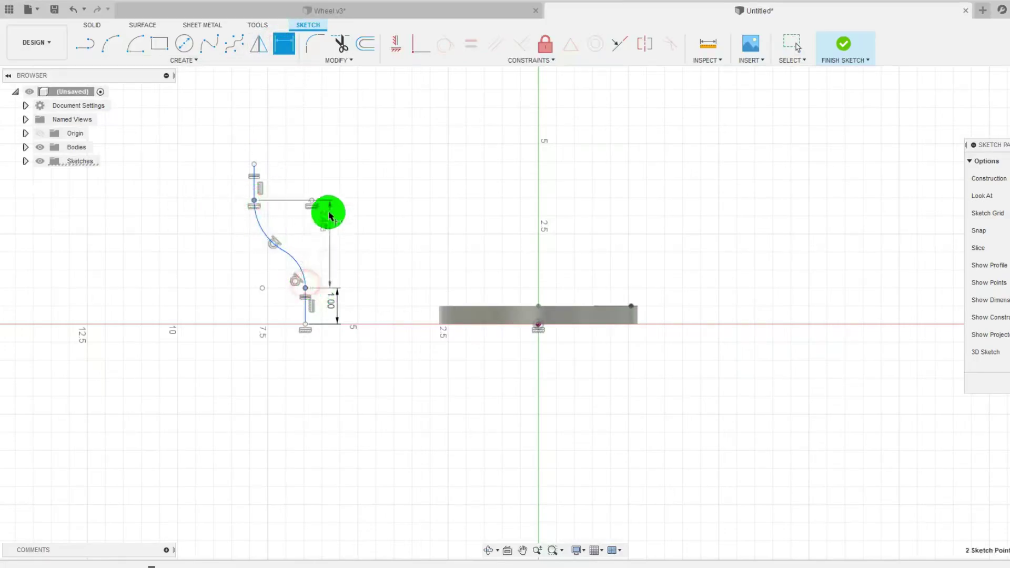
pyautogui.click(303, 165)
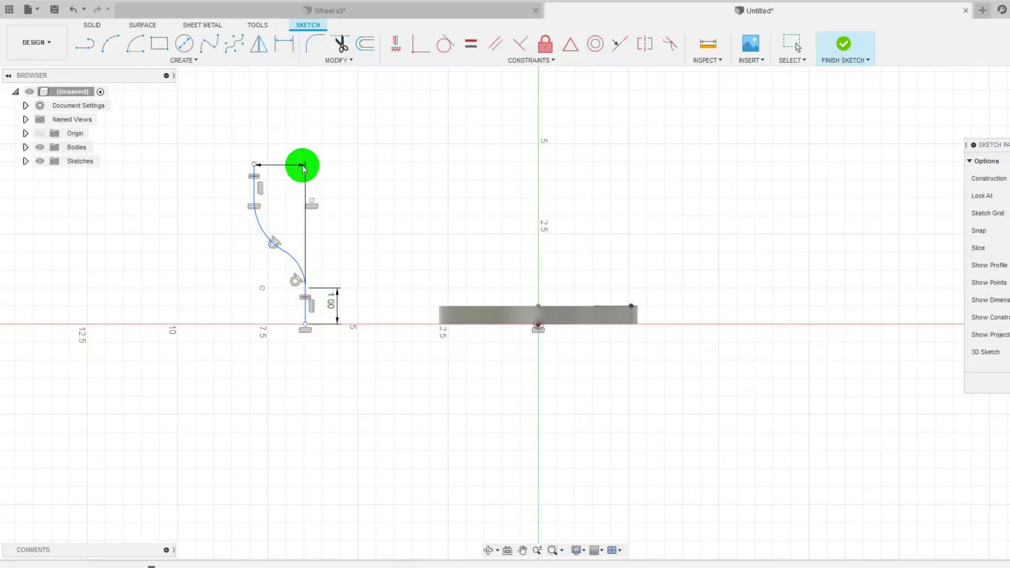
# Try to set the horizontal offset between the S-curve's two ends to 0.15 in.
pyautogui.write('0.15')
pyautogui.press('Return')
pyautogui.click(246, 181)
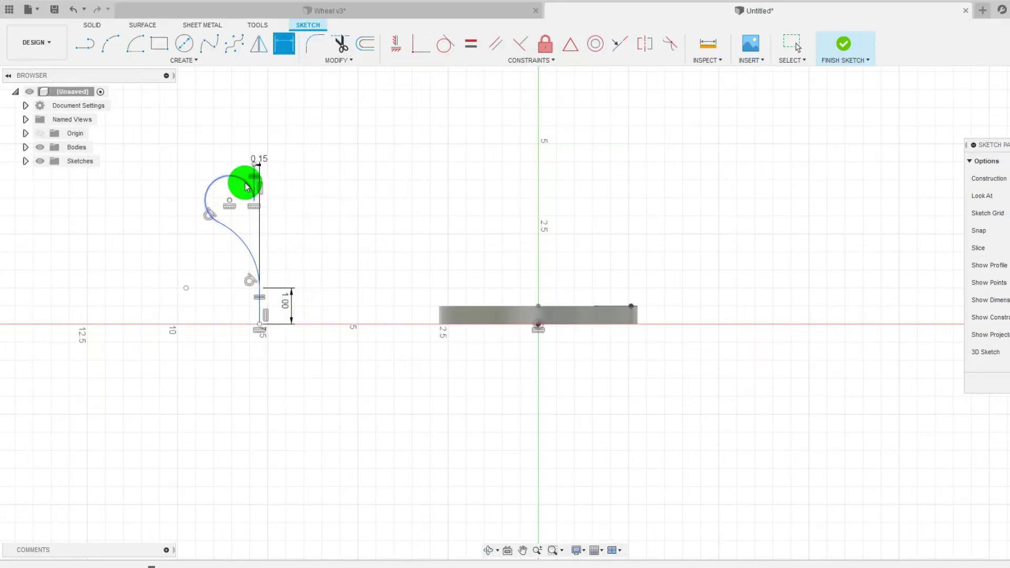
pyautogui.hotkey('ctrl', 'z')
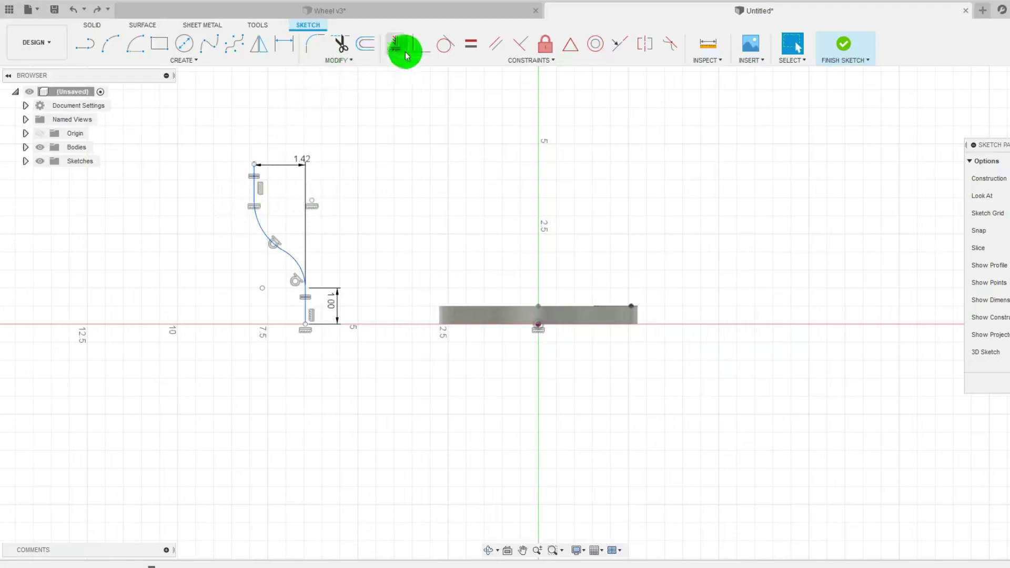
# Try to apply a Tangent constraint between the upper vertical line and the upper arc.
pyautogui.click(443, 48)
pyautogui.click(253, 188)
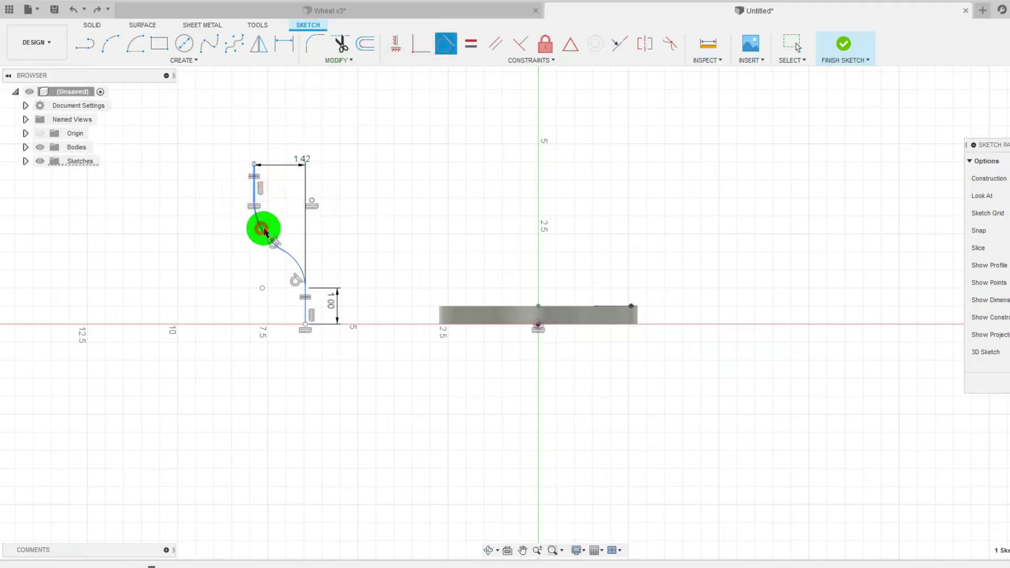
pyautogui.click(261, 230)
pyautogui.click(305, 206)
pyautogui.press('Escape')
# Move the whole profile about 1.4 in closer to the disc, and try again to set its horizontal offset directly to 0.15 in.
pyautogui.moveTo(254, 165); pyautogui.dragTo(306, 170)
pyautogui.doubleClick(350, 166)
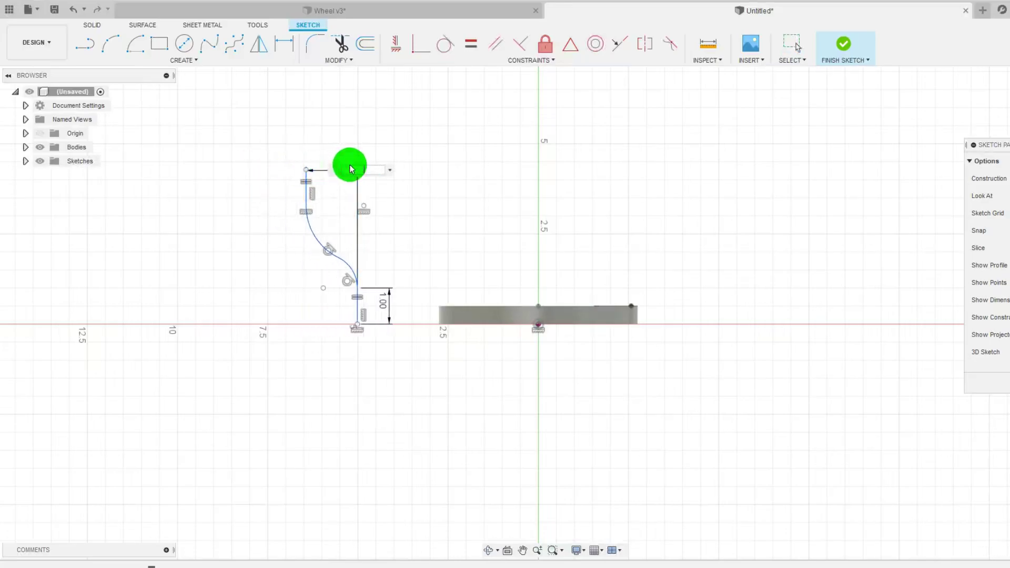
pyautogui.write('0.15')
pyautogui.press('Return')
pyautogui.hotkey('ctrl', 'z')
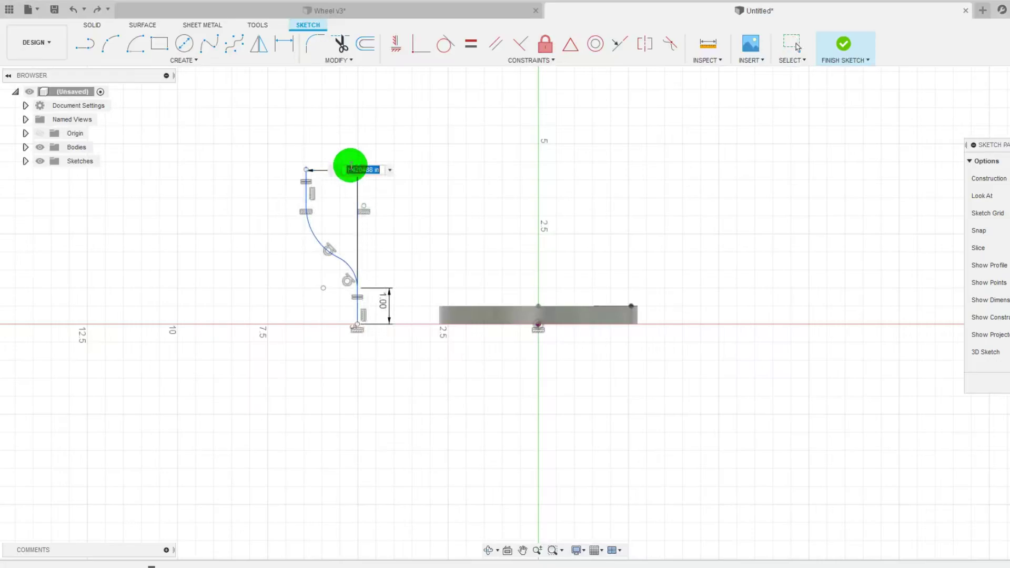
# Reduce the horizontal offset between the two vertical lines in stages to 1 in, 0.5 in and finally 0.15 in.
pyautogui.write('1')
pyautogui.press('Return')
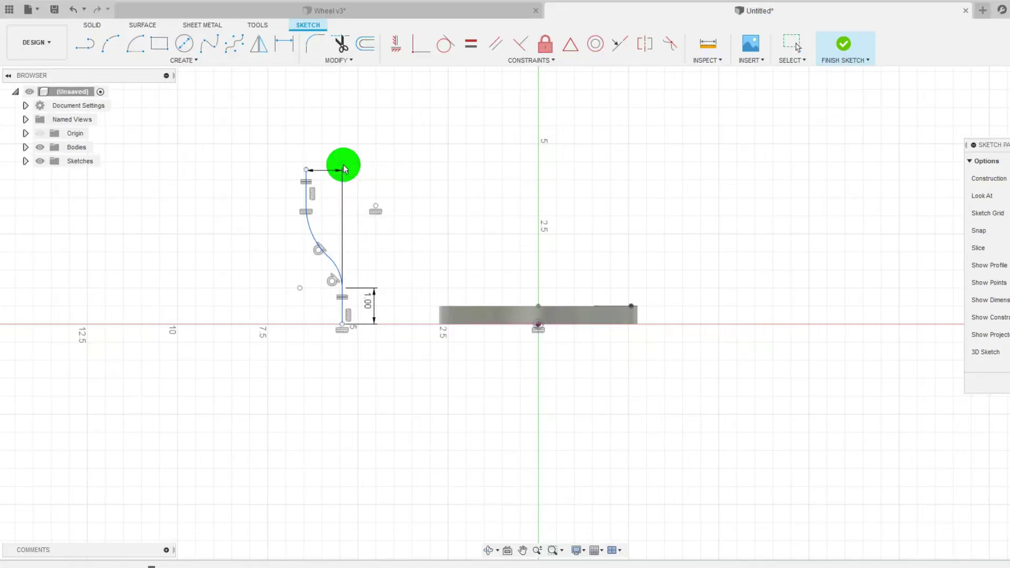
pyautogui.write('0.5')
pyautogui.press('Return')
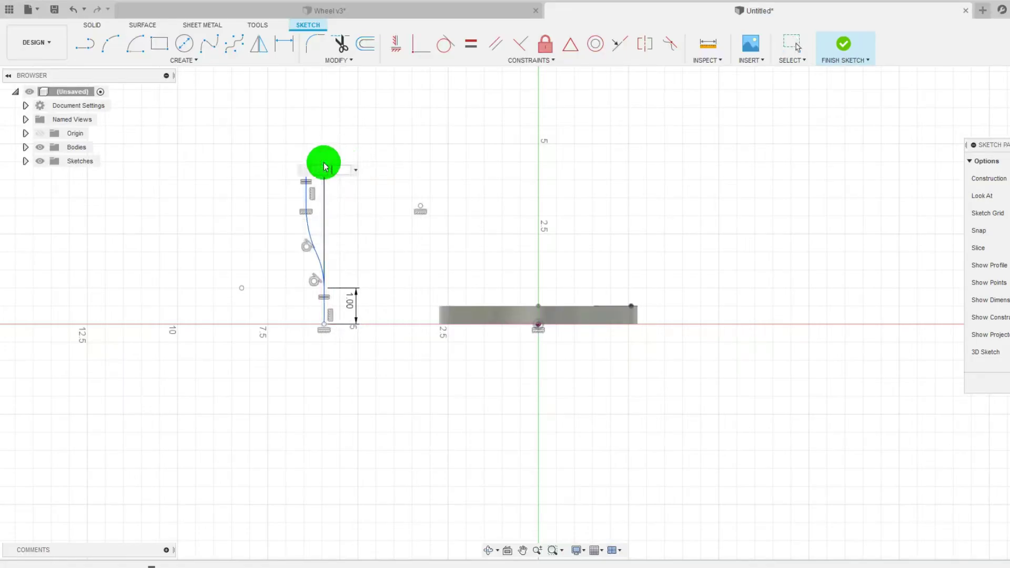
pyautogui.write('0.15')
pyautogui.press('Return')
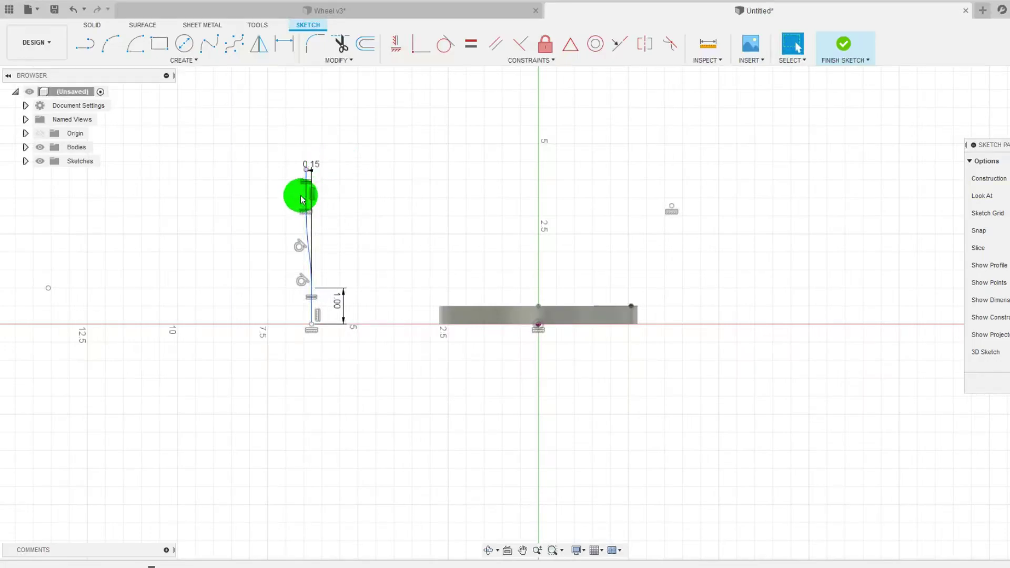
# Shorten the S-curve by moving its upper end down closer to the 1 in vertical line.
pyautogui.moveTo(306, 203); pyautogui.dragTo(303, 257)
pyautogui.scroll(2, 300, 276)
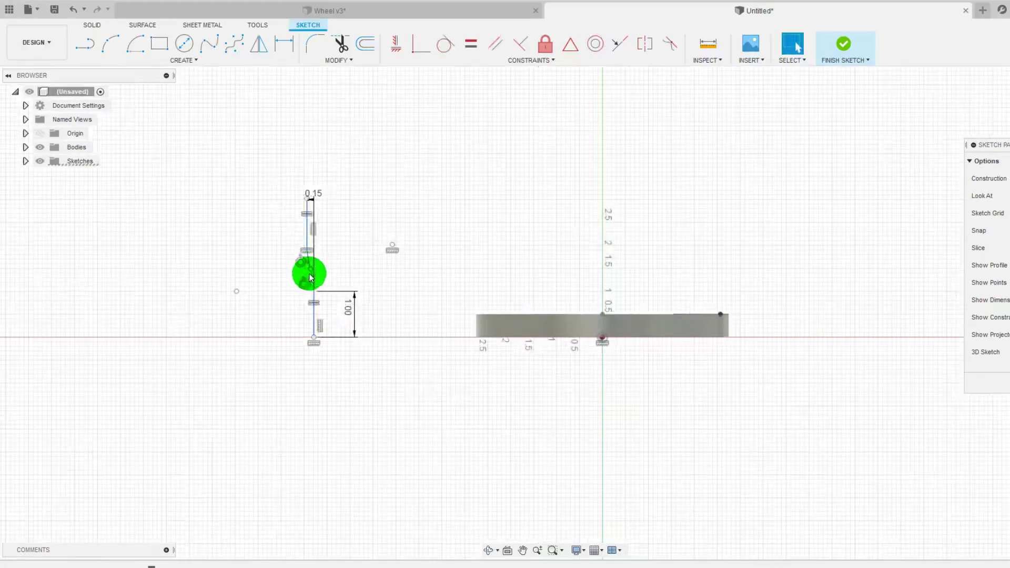
pyautogui.scroll(2, 309, 277)
# Try an Equal constraint between the two arcs of the S-curve and remove it again.
pyautogui.click(311, 269)
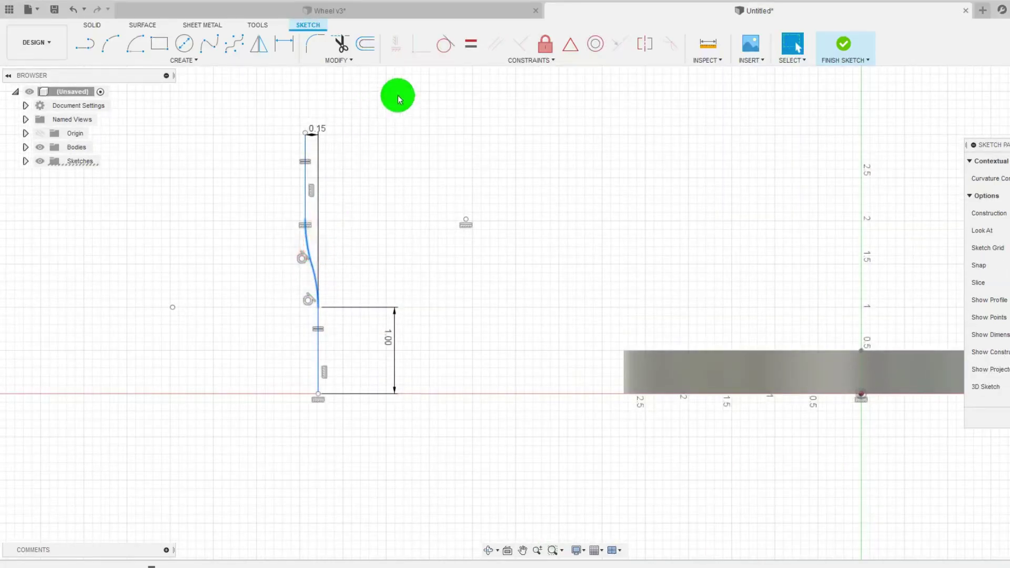
pyautogui.click(471, 44)
pyautogui.click(310, 248)
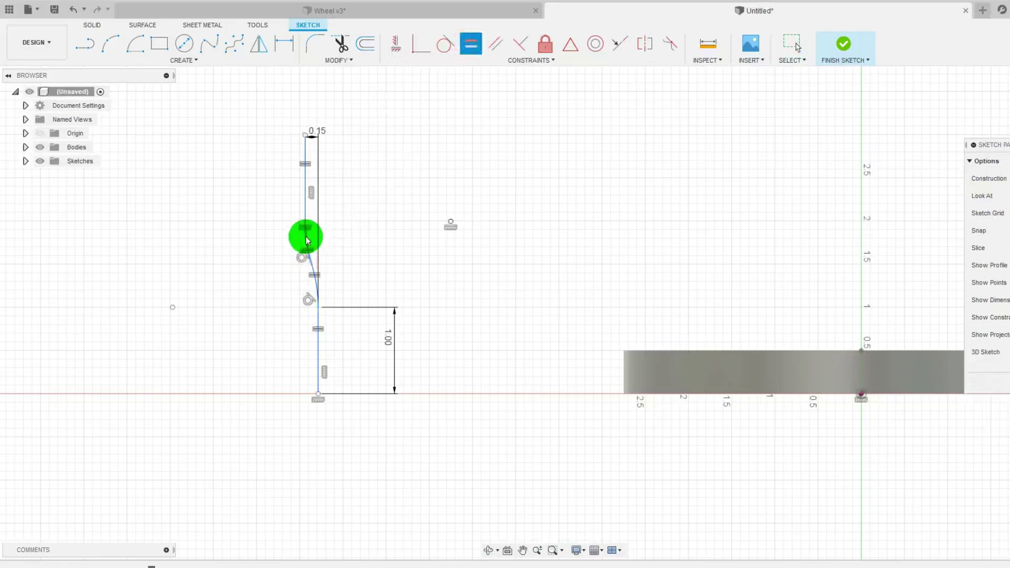
pyautogui.press('Escape')
pyautogui.click(374, 221)
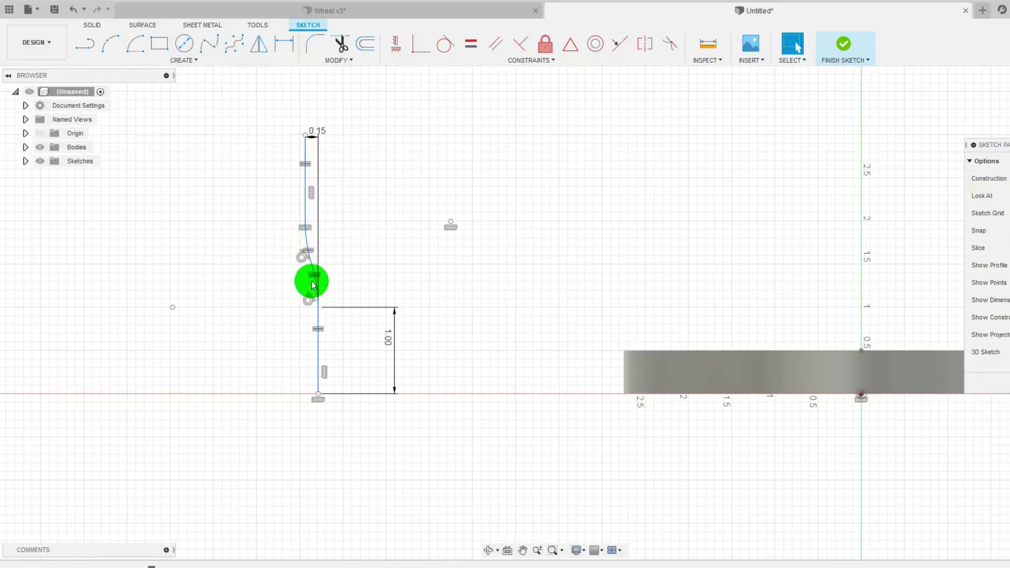
pyautogui.moveTo(317, 279)
pyautogui.mouseDown()
pyautogui.moveTo(304, 278)
pyautogui.moveTo(295, 208)
pyautogui.moveTo(284, 283)
pyautogui.moveTo(316, 279)
pyautogui.moveTo(311, 251)
pyautogui.mouseUp()
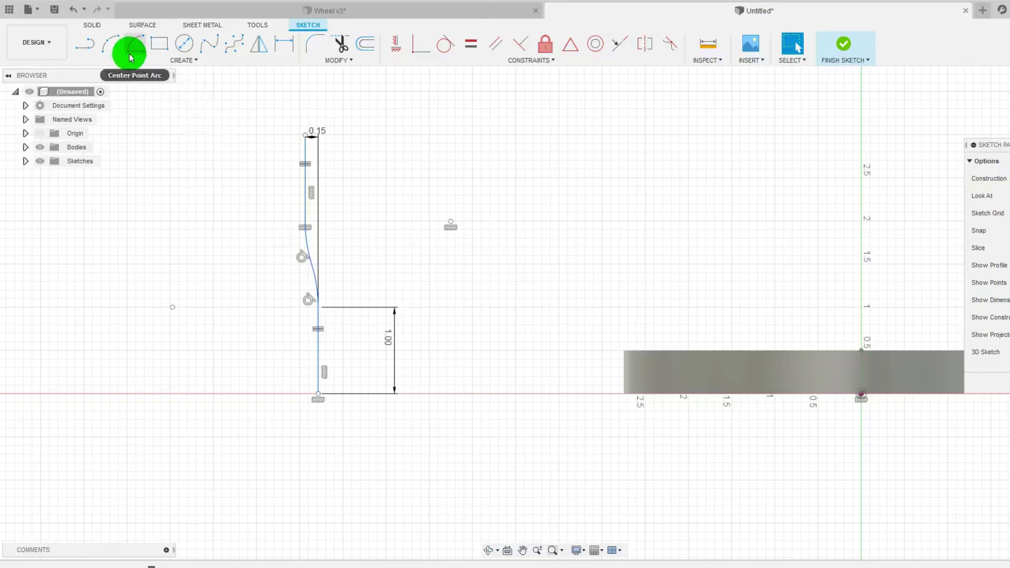
# Draw a 3-point arc from the top of the upper vertical line, curving outward away from the hub disc.
pyautogui.click(107, 50)
pyautogui.click(306, 136)
pyautogui.click(265, 93)
pyautogui.click(261, 119)
pyautogui.press('Escape')
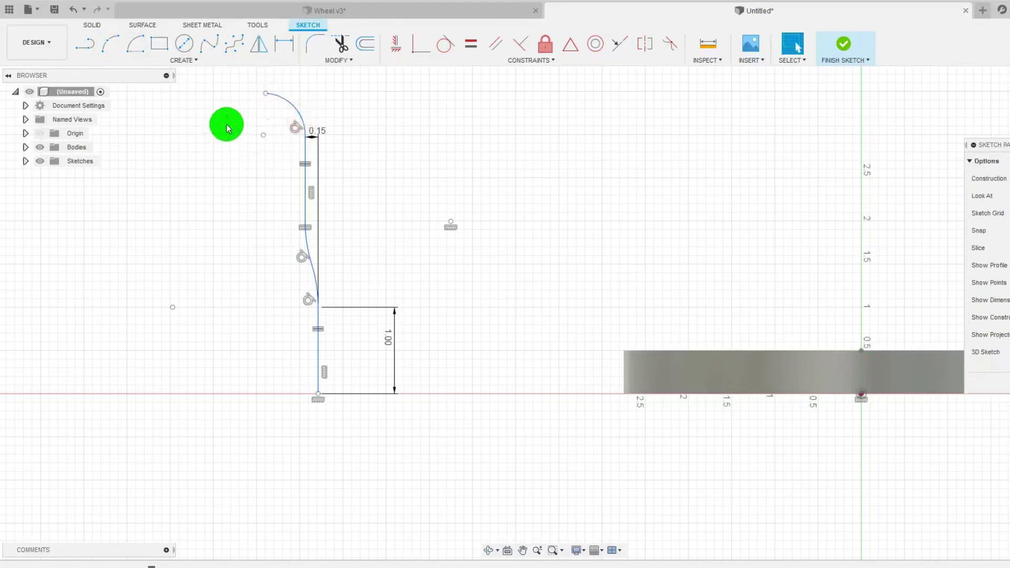
# Draw a slanted line outward from the new arc's free end and make it tangent to that arc.
pyautogui.click(84, 44)
pyautogui.click(266, 93)
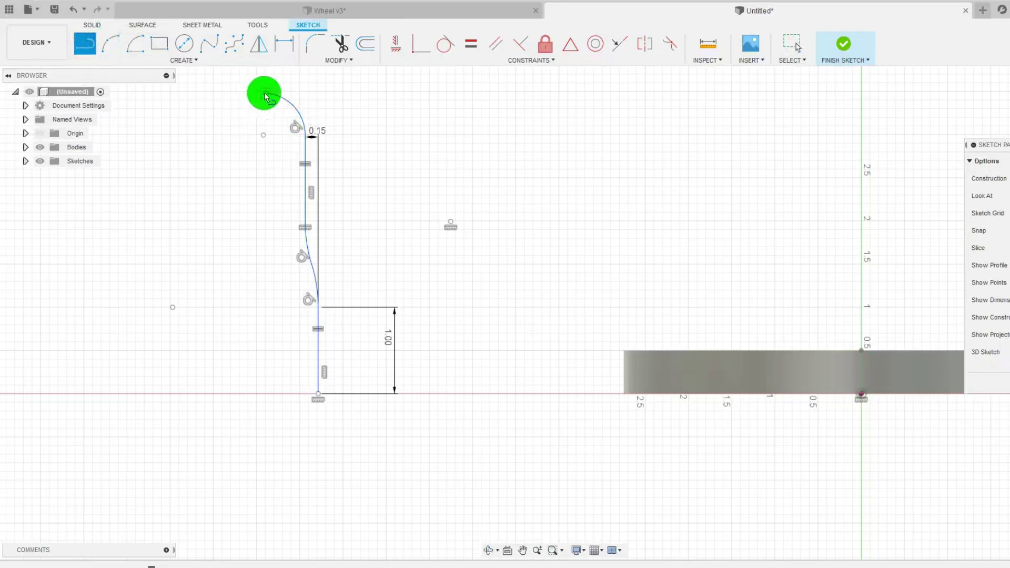
pyautogui.click(227, 67)
pyautogui.press('Escape')
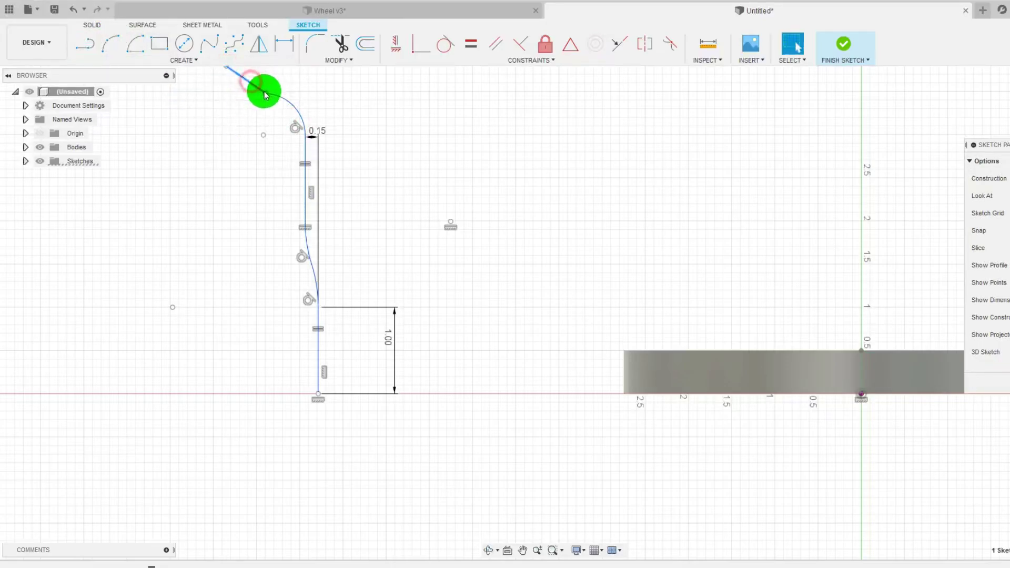
pyautogui.click(281, 97)
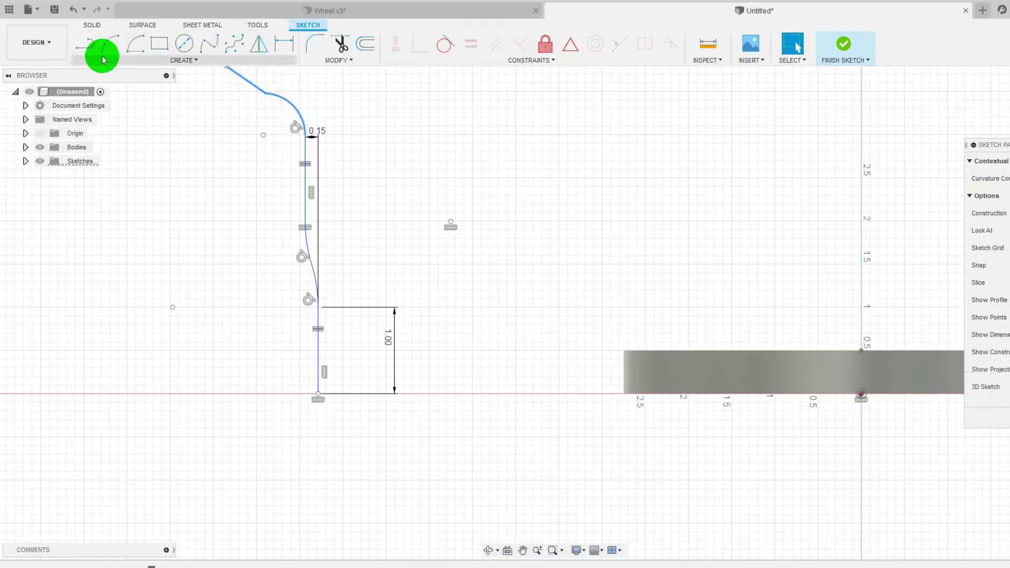
pyautogui.click(446, 43)
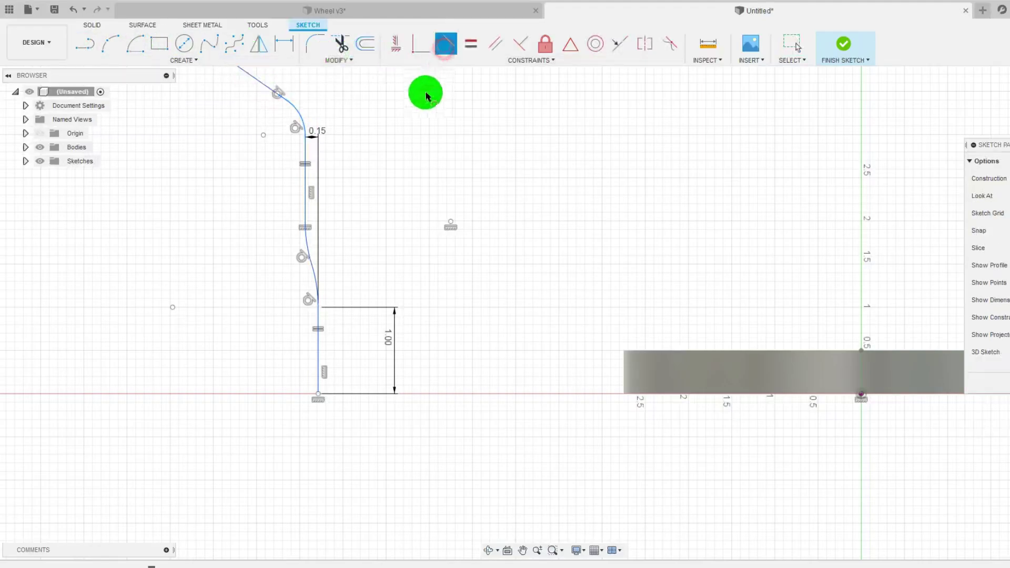
pyautogui.scroll(3, 388, 172)
pyautogui.scroll(-3, 388, 172)
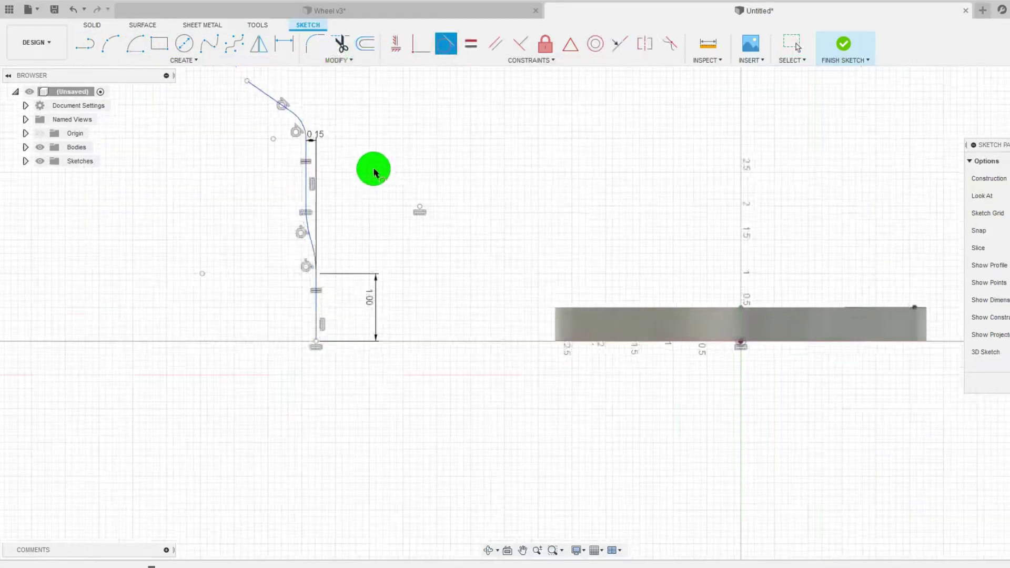
# Set the angle between the slanted line and the upper vertical line to 135 degrees.
pyautogui.click(283, 43)
pyautogui.click(321, 112)
pyautogui.click(322, 199)
pyautogui.write('135')
pyautogui.press('Return')
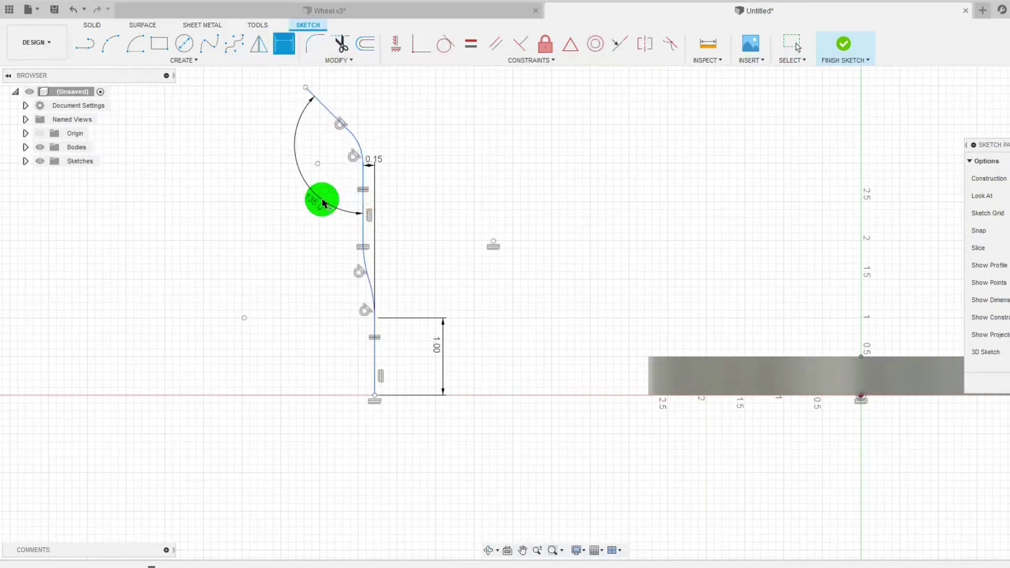
pyautogui.press('Escape')
# Draw a 3-point arc bending upward from the slanted line's end and align its upper endpoint horizontally with its centre.
pyautogui.scroll(-3, 316, 192)
pyautogui.moveTo(315, 191); pyautogui.dragTo(346, 244, button='middle')
pyautogui.scroll(4, 346, 244)
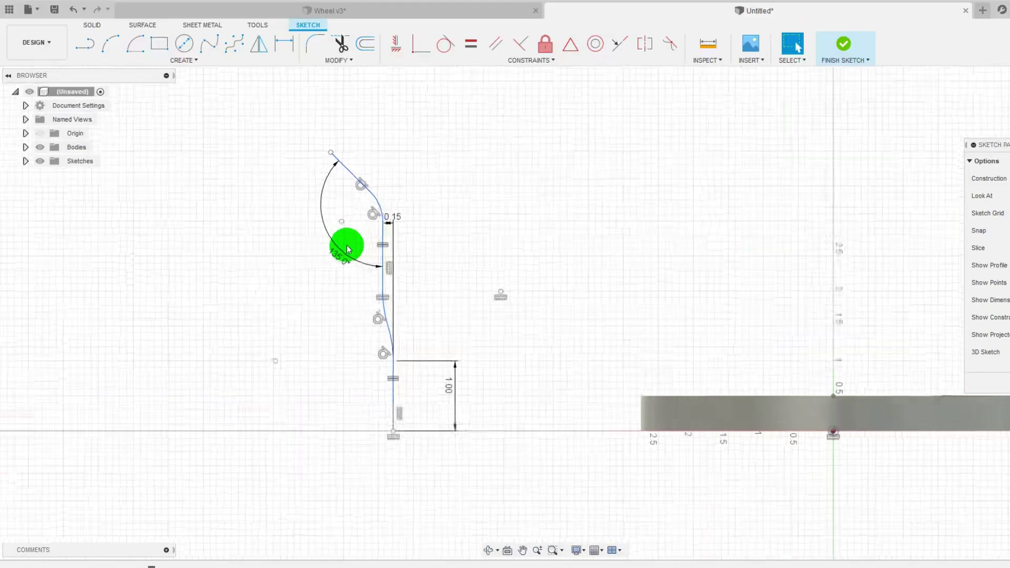
pyautogui.click(113, 43)
pyautogui.click(328, 132)
pyautogui.press('Escape')
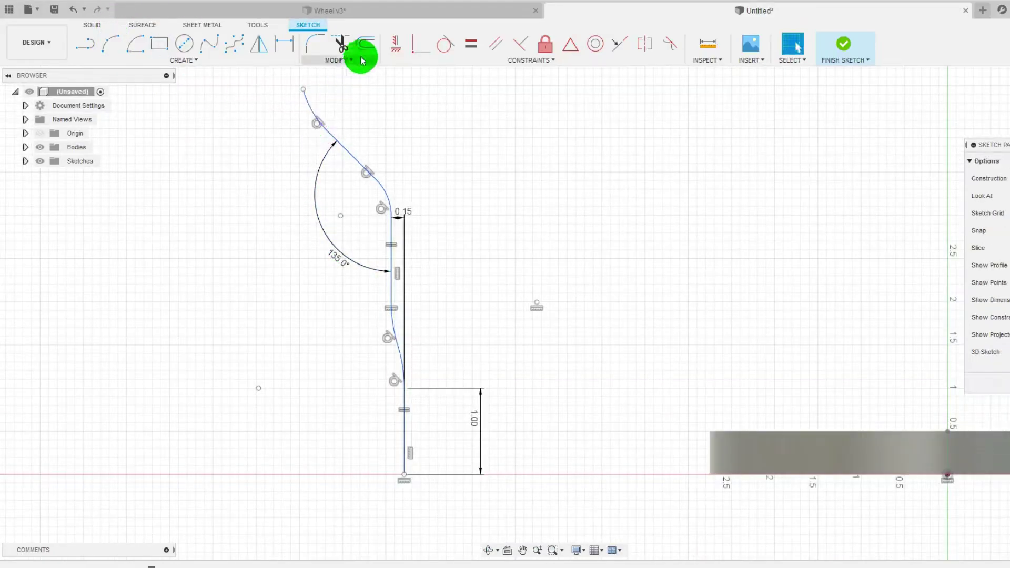
pyautogui.scroll(-3, 319, 97)
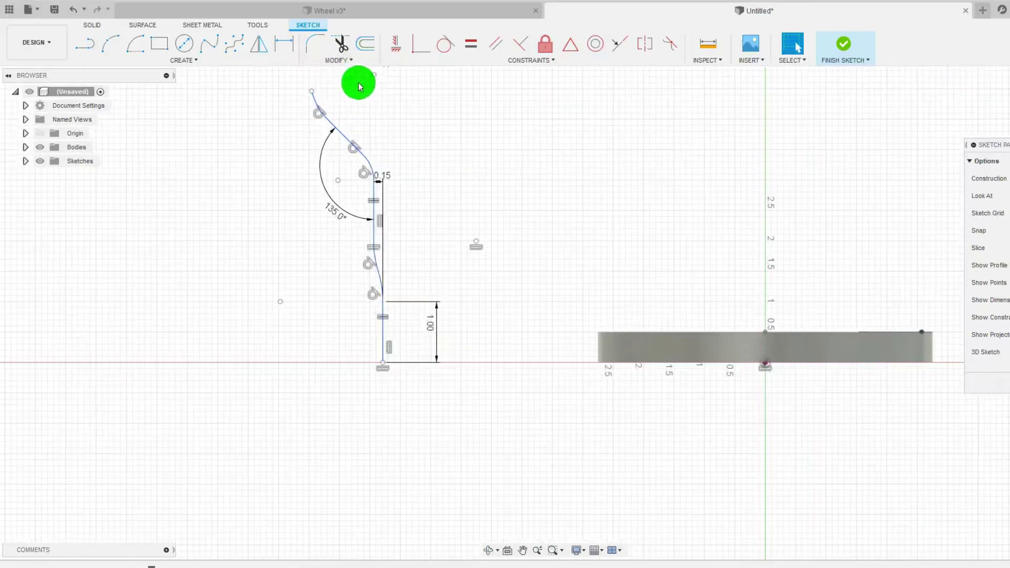
pyautogui.click(317, 96)
pyautogui.click(396, 44)
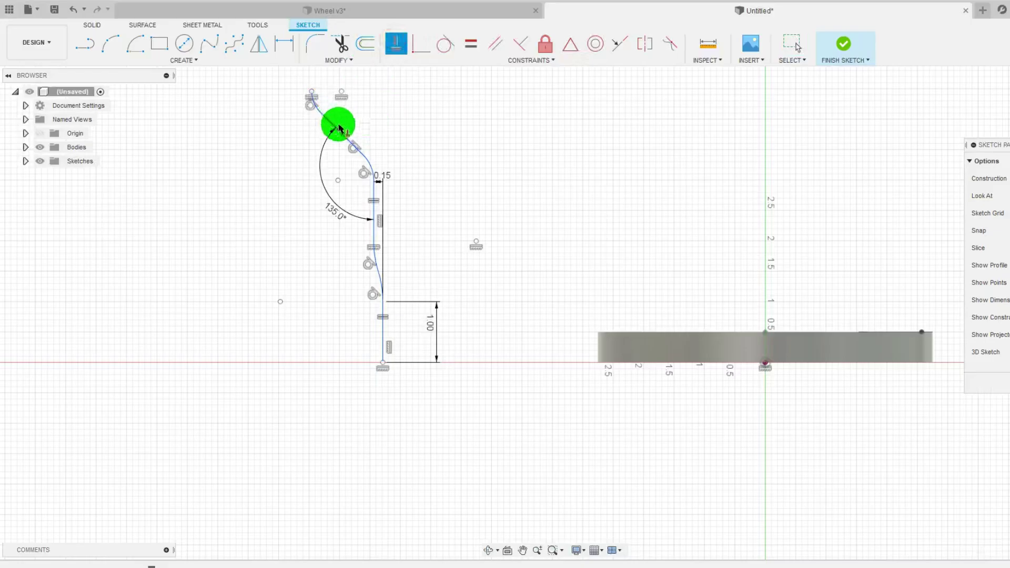
# Draw a vertical line about 0.57 in long upward from the end of the upward-bending arc.
pyautogui.click(86, 47)
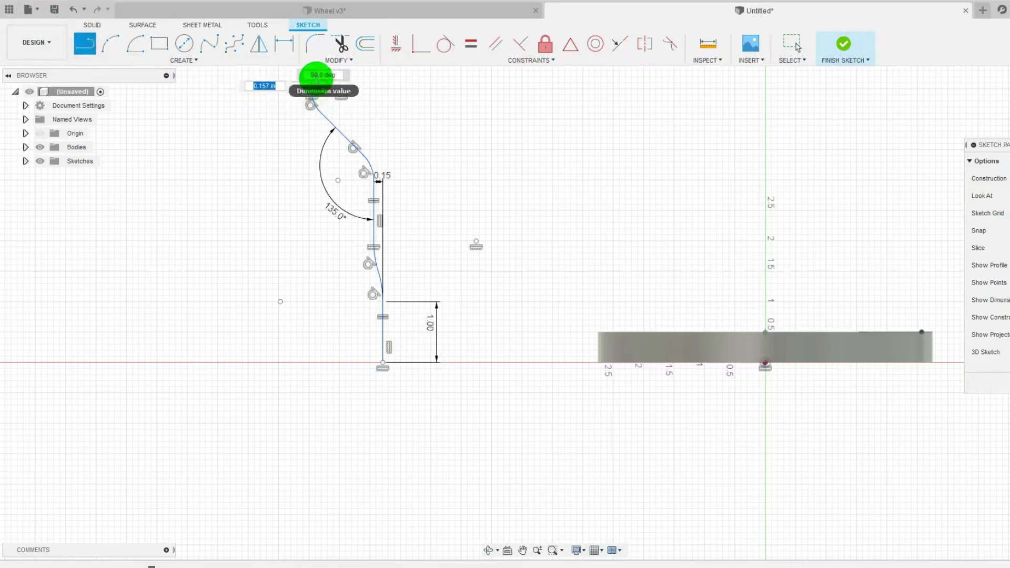
pyautogui.scroll(3, 302, 213)
pyautogui.scroll(-5, 313, 274)
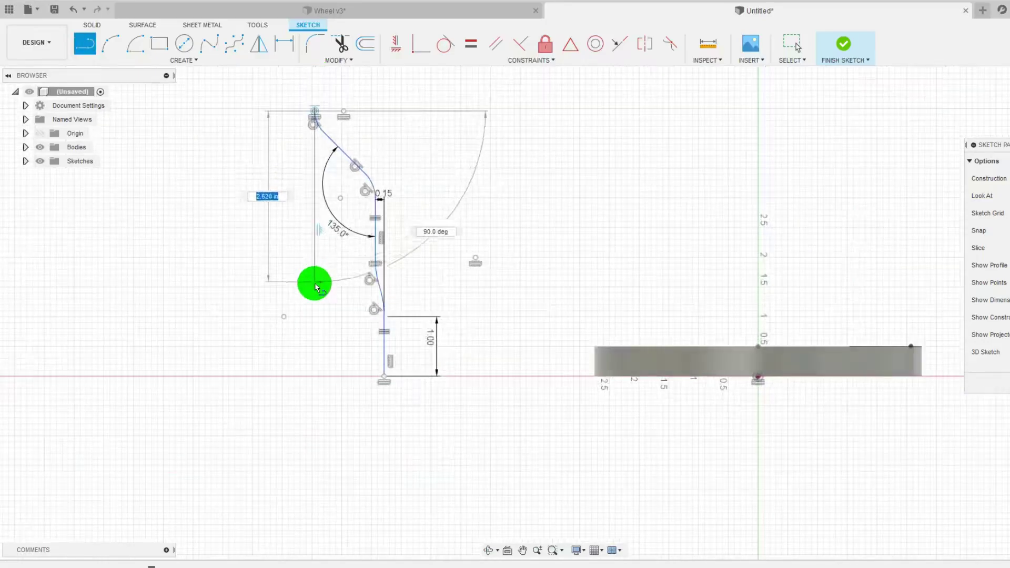
pyautogui.scroll(5, 308, 200)
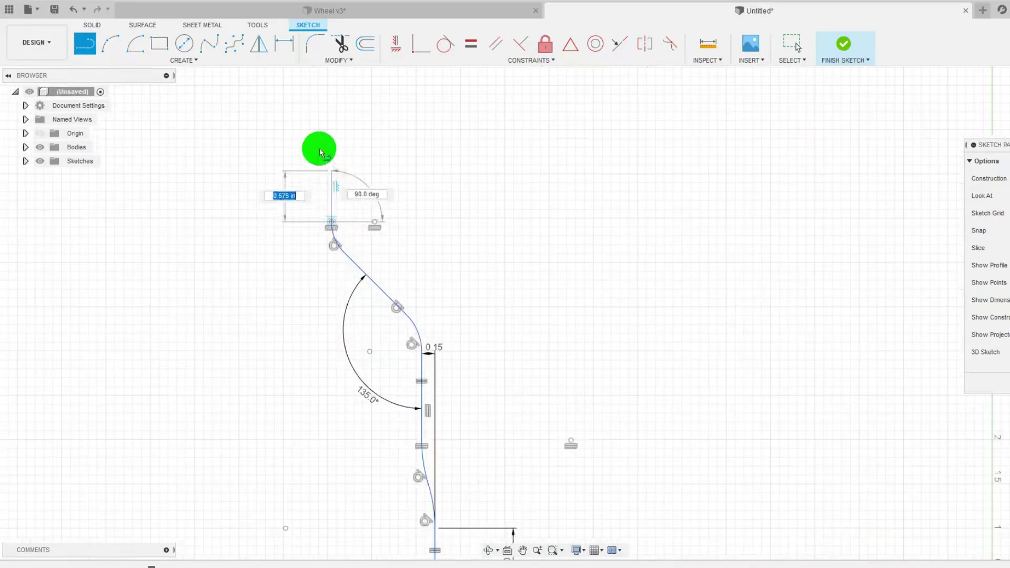
pyautogui.press('Return')
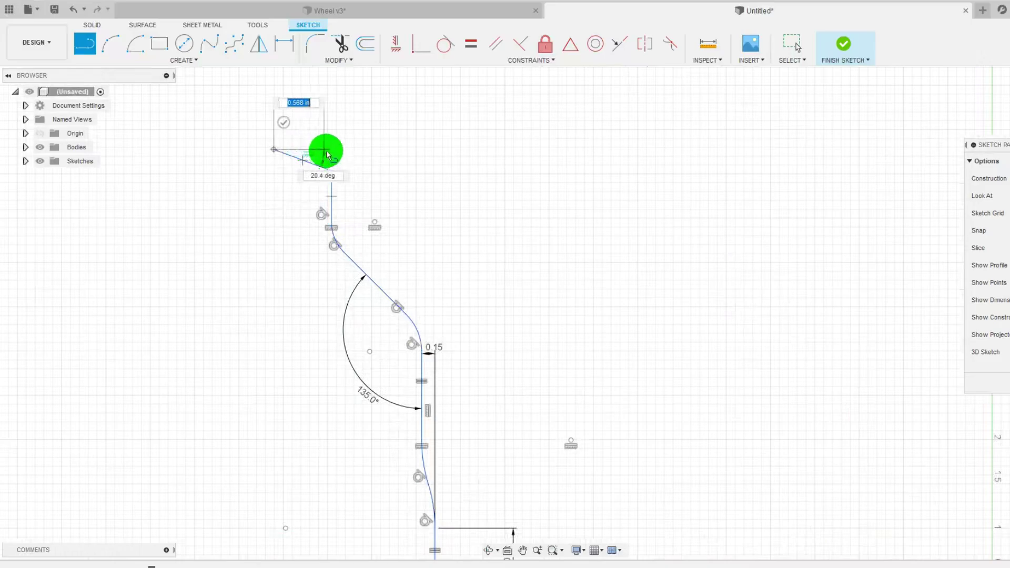
pyautogui.press('Escape')
pyautogui.press('Delete')
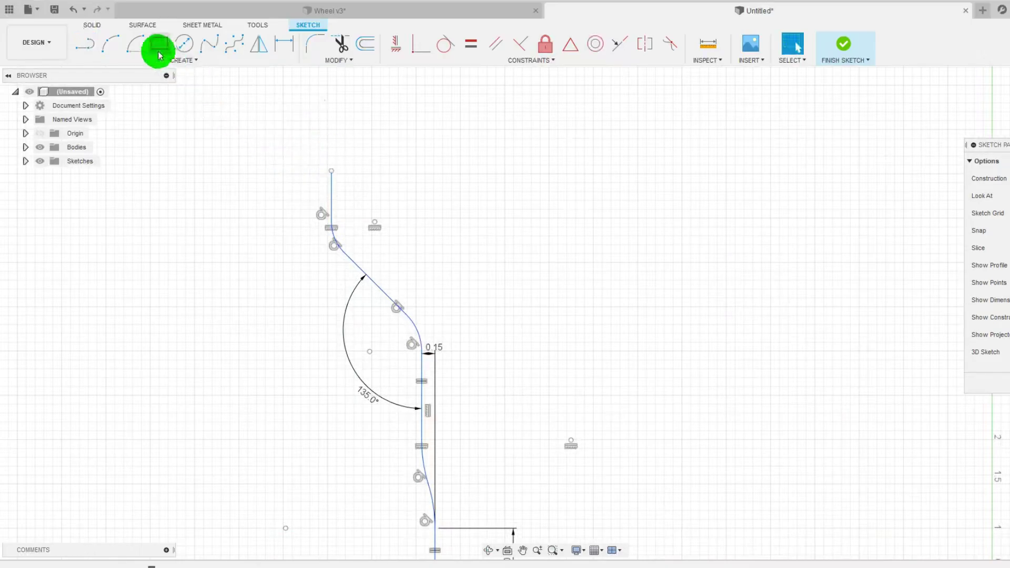
# Draw a 3-point arc curving outward from the top of the short vertical line and make the two tangent.
pyautogui.click(111, 44)
pyautogui.click(332, 171)
pyautogui.click(318, 152)
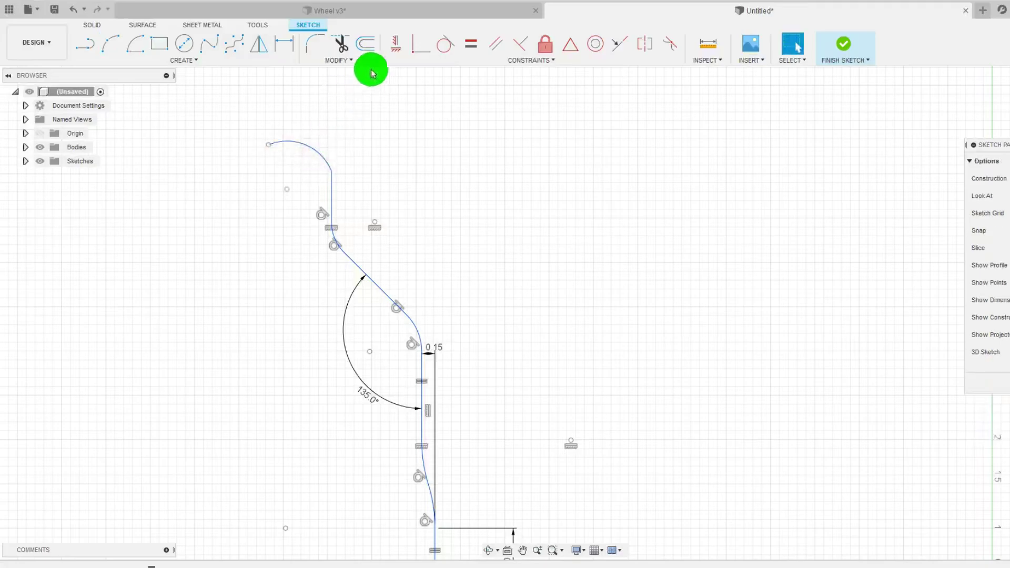
pyautogui.click(445, 43)
pyautogui.click(321, 158)
pyautogui.click(330, 181)
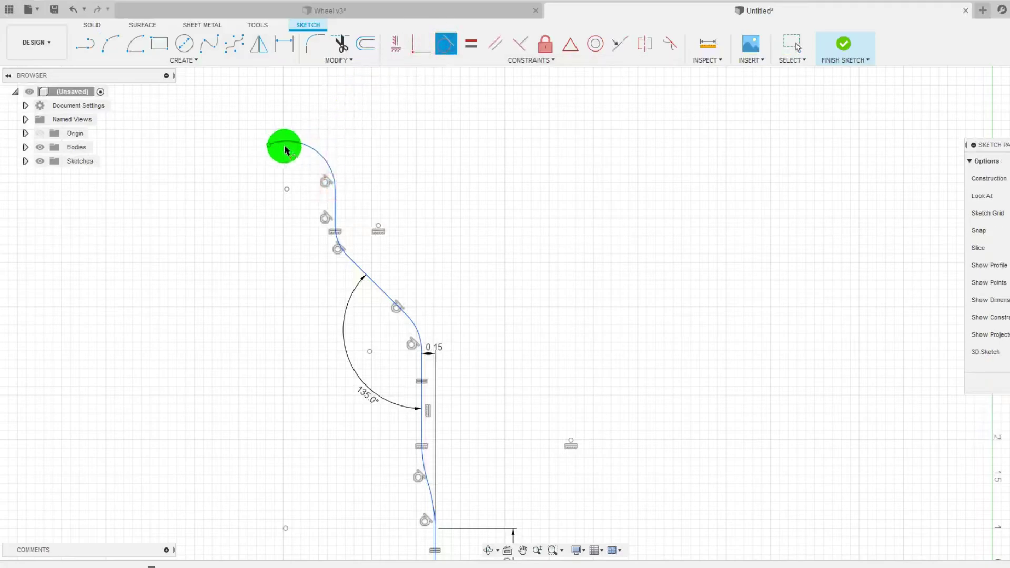
# Align the top arc's free endpoint vertically with the arc's centre point.
pyautogui.press('Escape')
pyautogui.click(270, 146)
pyautogui.click(397, 45)
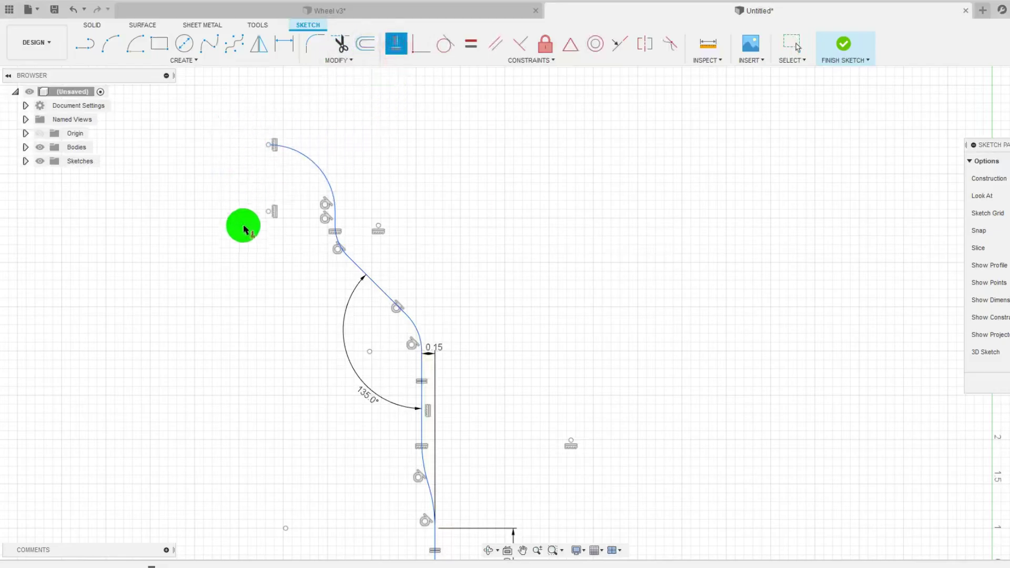
# Draw a horizontal line about 0.56 in long outward from the top arc's free end.
pyautogui.click(88, 45)
pyautogui.moveTo(270, 147); pyautogui.dragTo(337, 167)
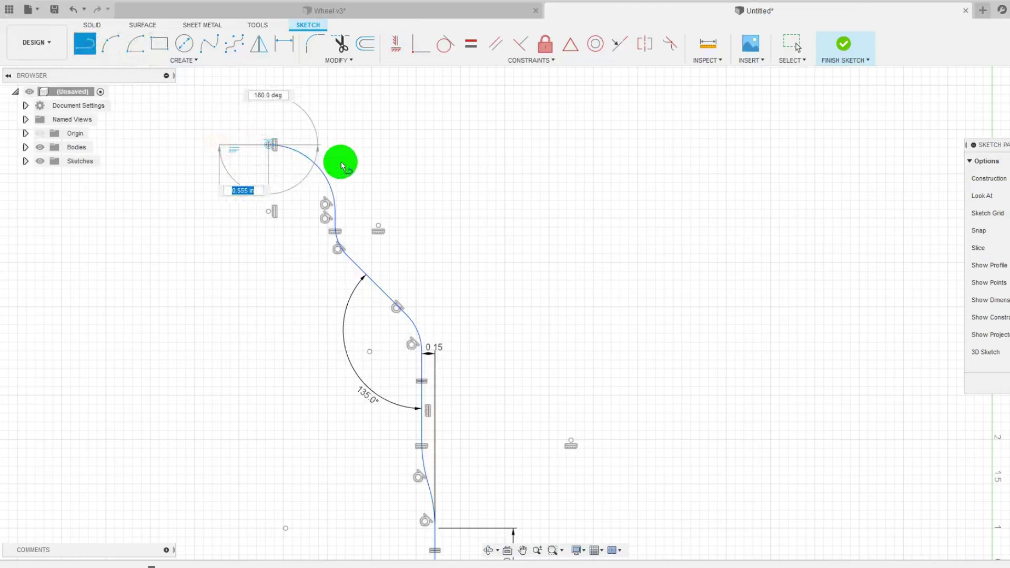
pyautogui.press('Escape')
pyautogui.scroll(3, 259, 180)
pyautogui.scroll(-5, 261, 182)
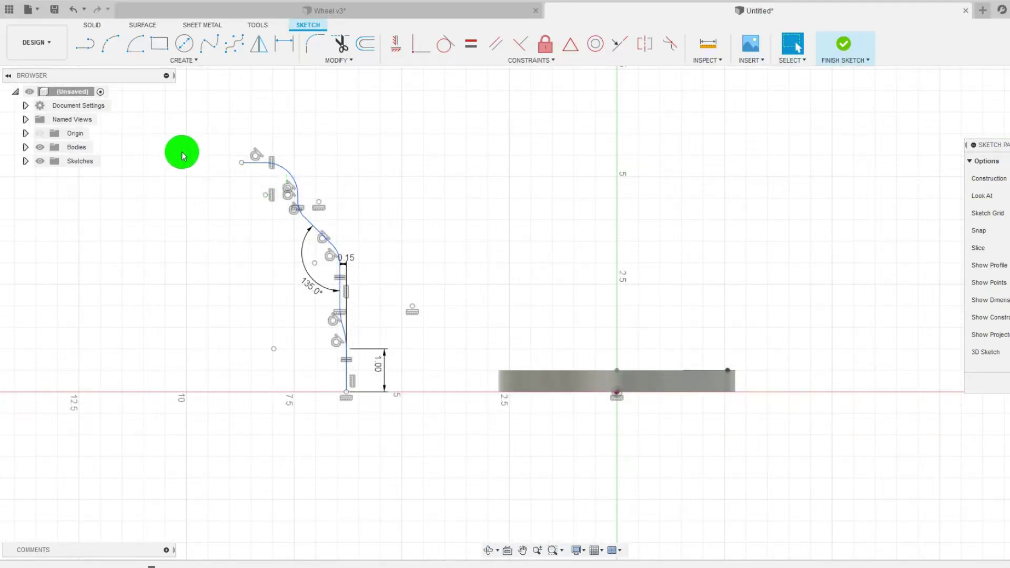
# Set the horizontal distance from the profile's outer end to the origin to 9 in.
pyautogui.click(284, 111)
pyautogui.click(284, 44)
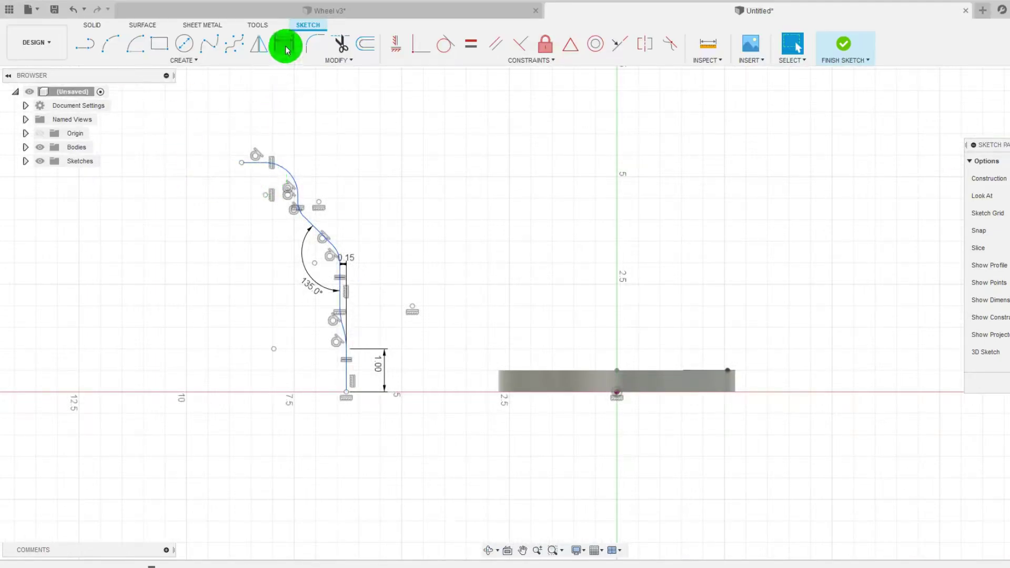
pyautogui.click(242, 163)
pyautogui.click(618, 393)
pyautogui.click(466, 97)
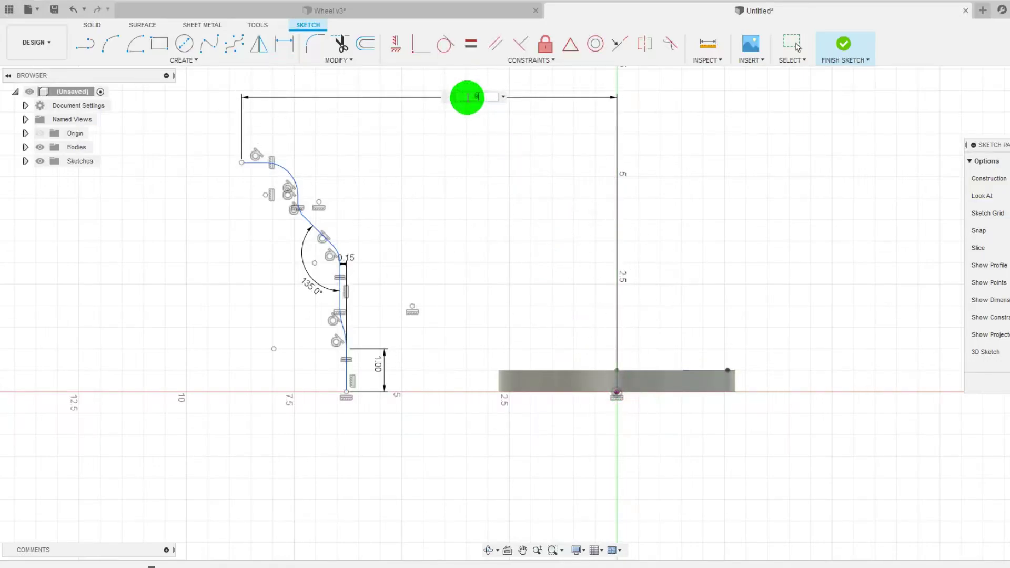
pyautogui.write('9')
pyautogui.press('Return')
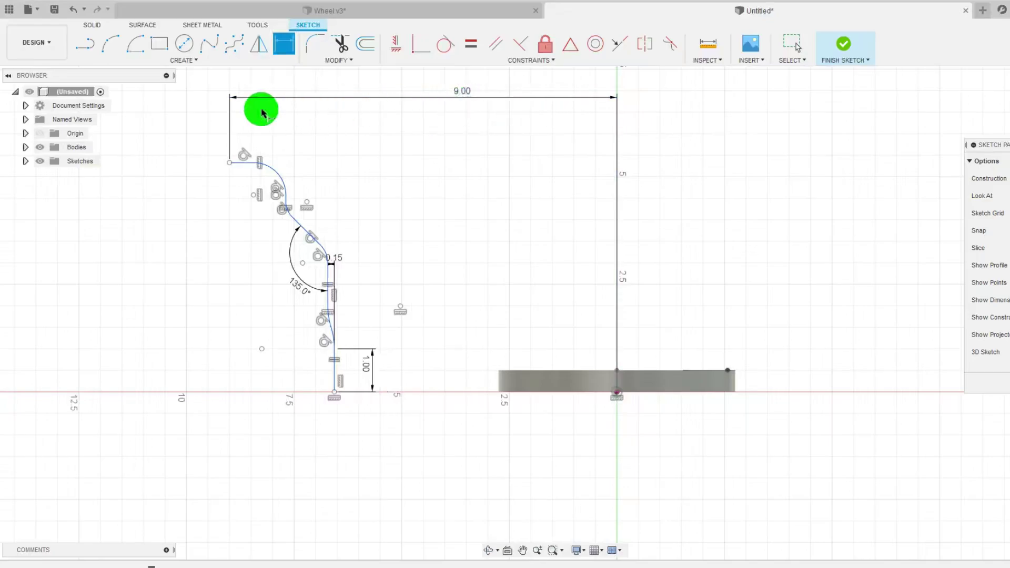
# Set the horizontal distance between the profile's outer end and the short upper vertical line to 0.75 in.
pyautogui.scroll(1, 247, 172)
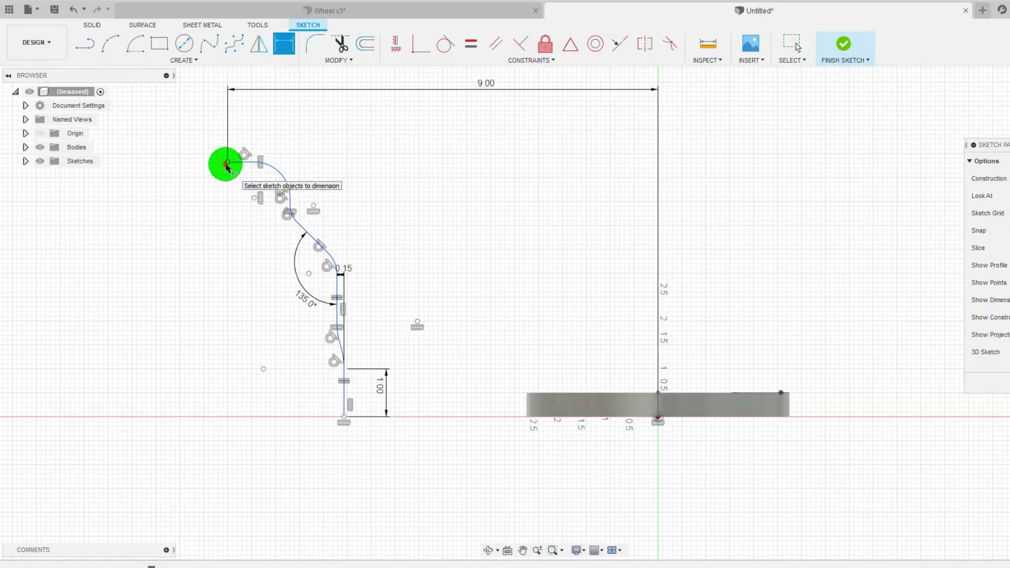
pyautogui.click(228, 163)
pyautogui.click(291, 198)
pyautogui.click(270, 275)
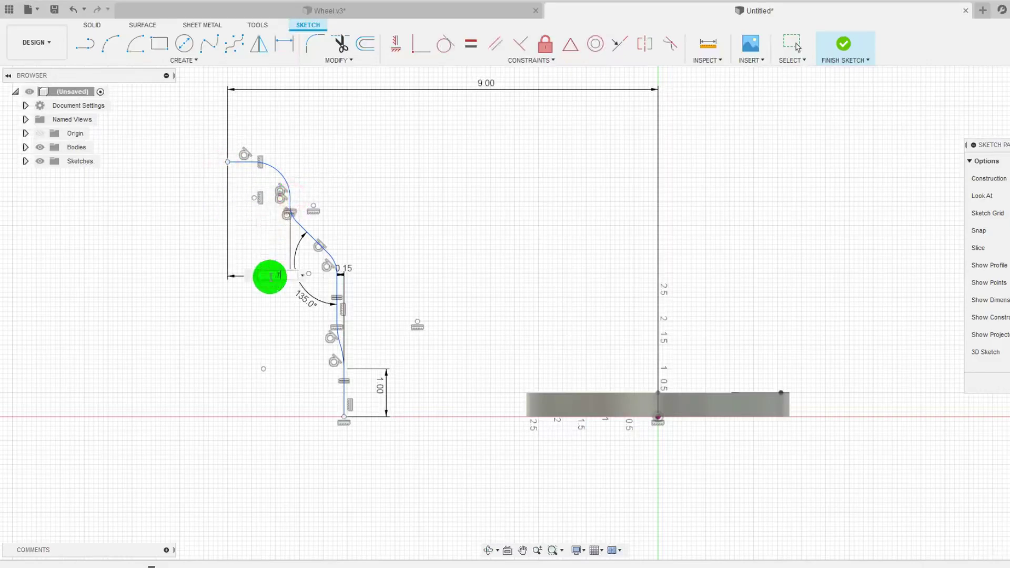
pyautogui.press('Return')
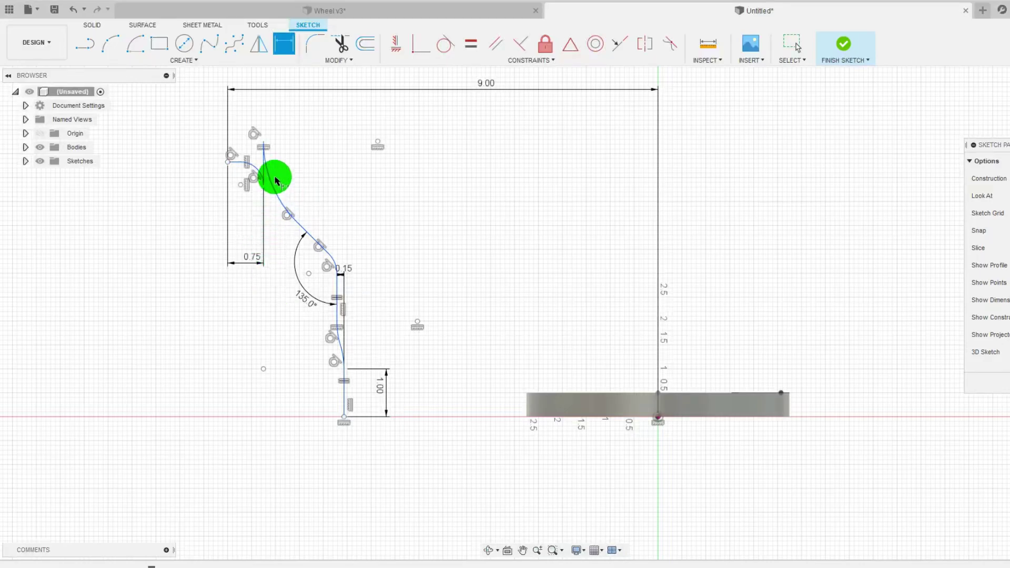
# Move the top arc's lower end and the rim lip upward so the short vertical line runs up from the arc below.
pyautogui.press('Escape')
pyautogui.moveTo(264, 190)
pyautogui.mouseDown()
pyautogui.moveTo(257, 115)
pyautogui.moveTo(263, 163)
pyautogui.mouseUp()
pyautogui.click(123, 46)
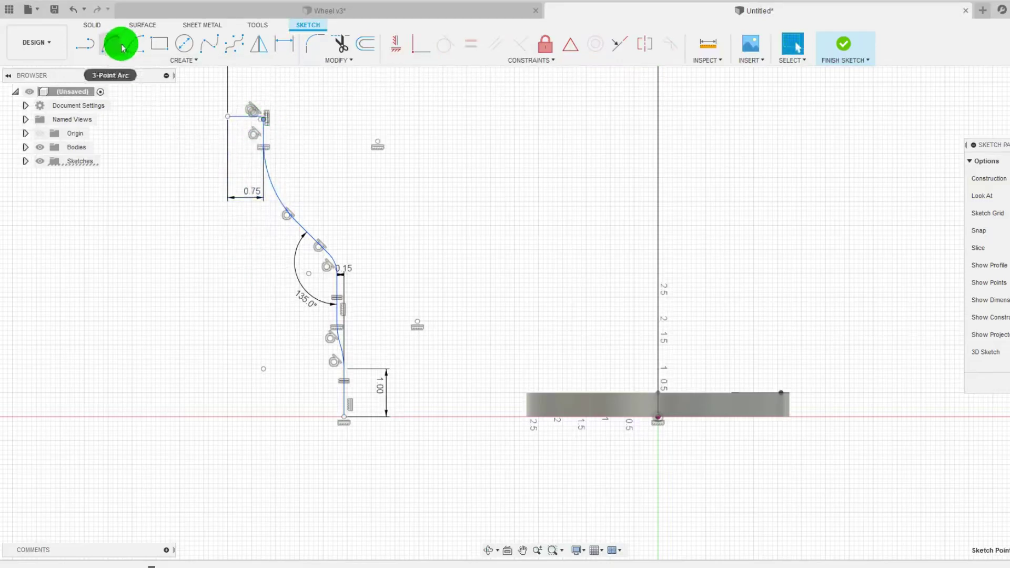
pyautogui.click(282, 45)
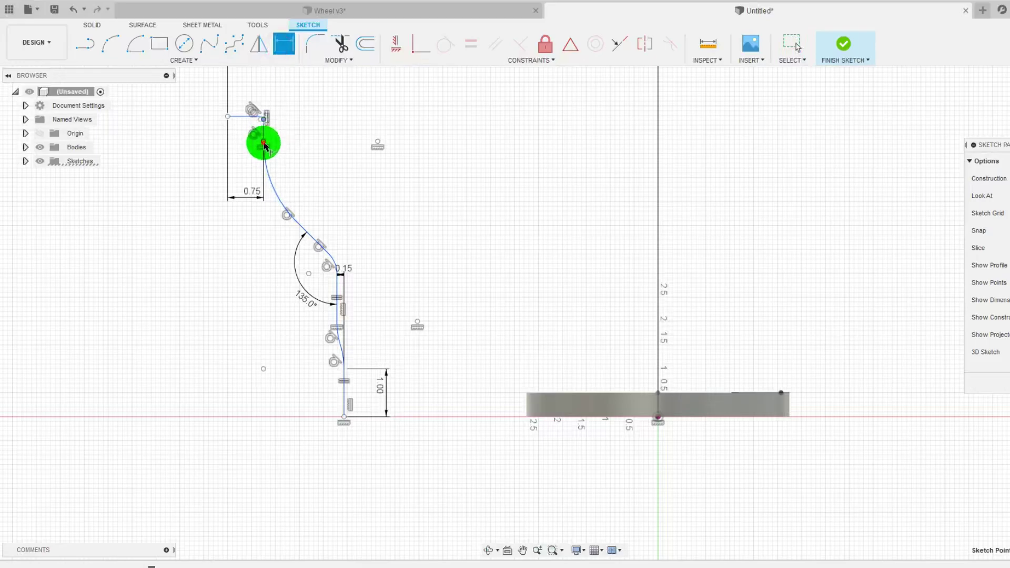
pyautogui.click(341, 282)
pyautogui.press('Escape')
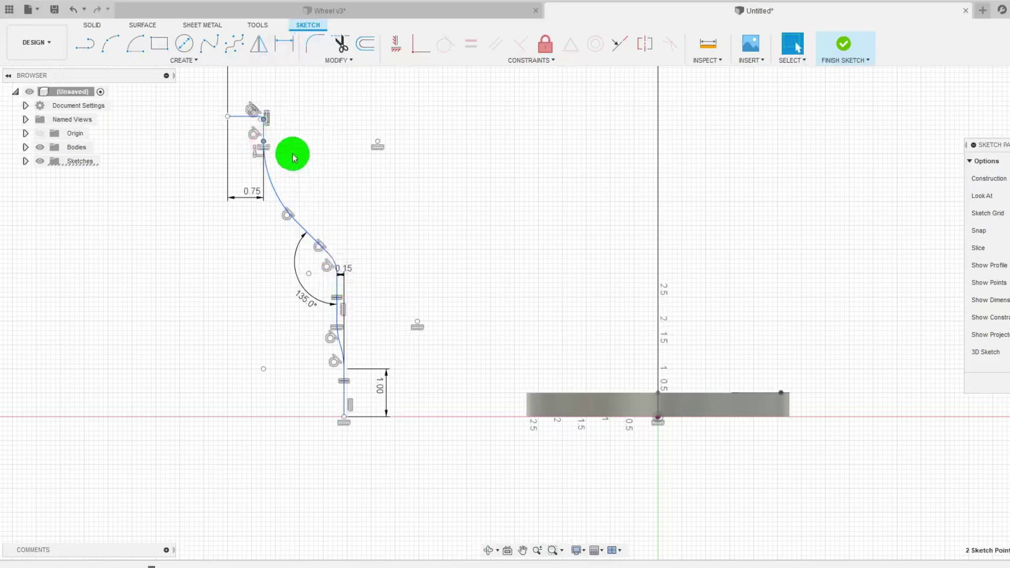
# Set the horizontal distance between the short upper vertical line and the middle vertical line to 1 in.
pyautogui.click(268, 137)
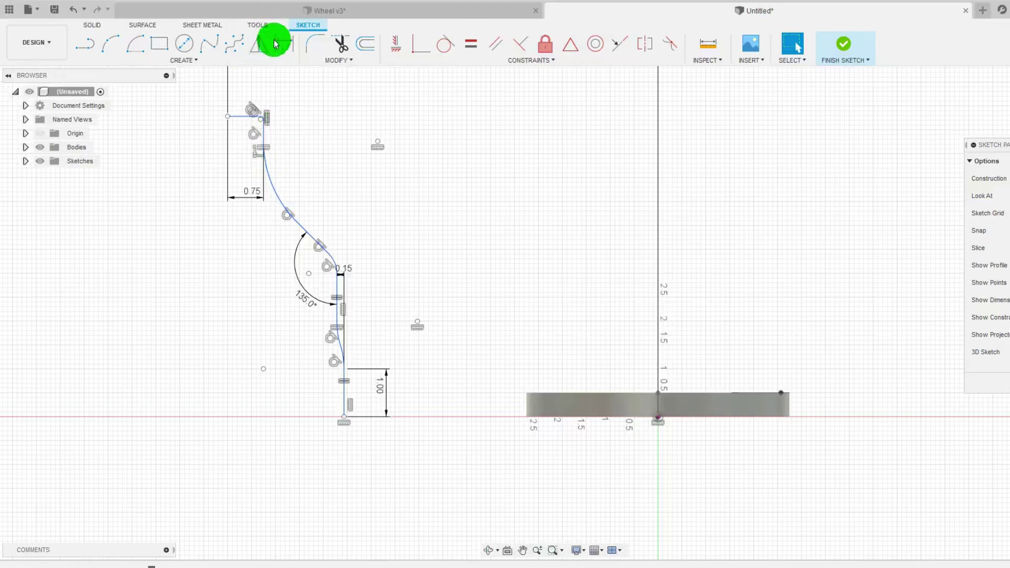
pyautogui.click(275, 43)
pyautogui.click(267, 134)
pyautogui.click(319, 256)
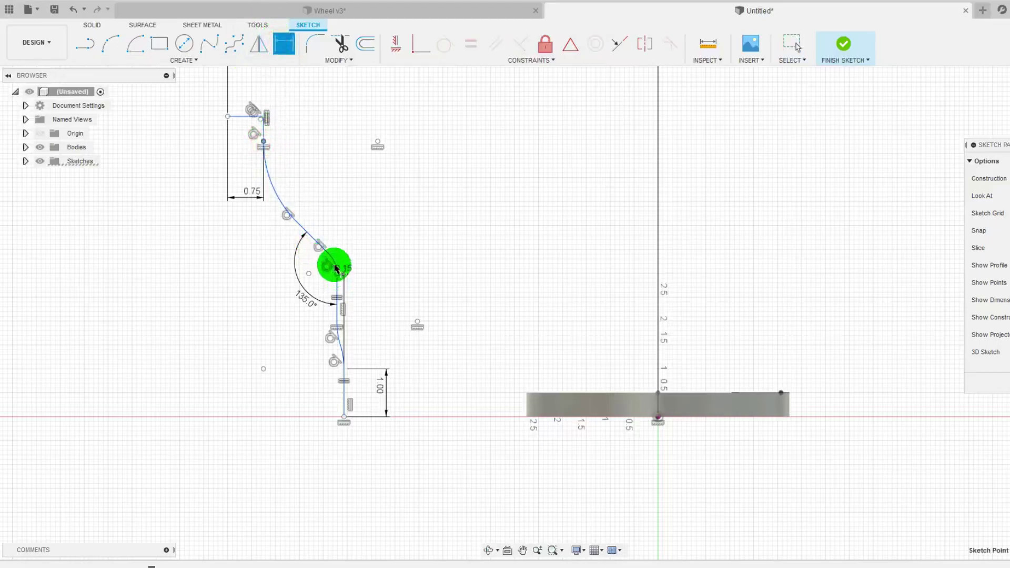
pyautogui.moveTo(339, 277); pyautogui.dragTo(297, 82)
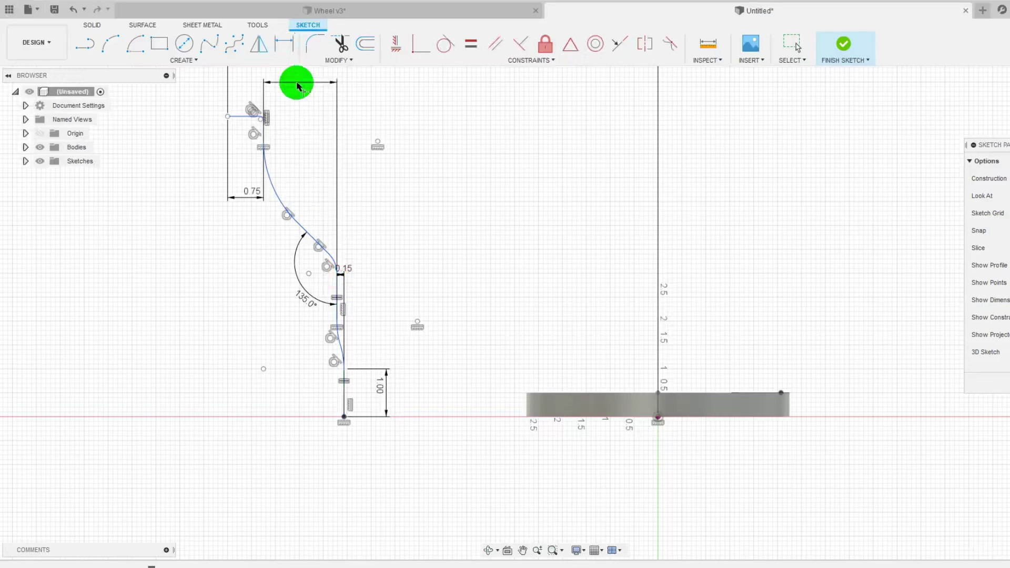
pyautogui.write('1')
pyautogui.press('Return')
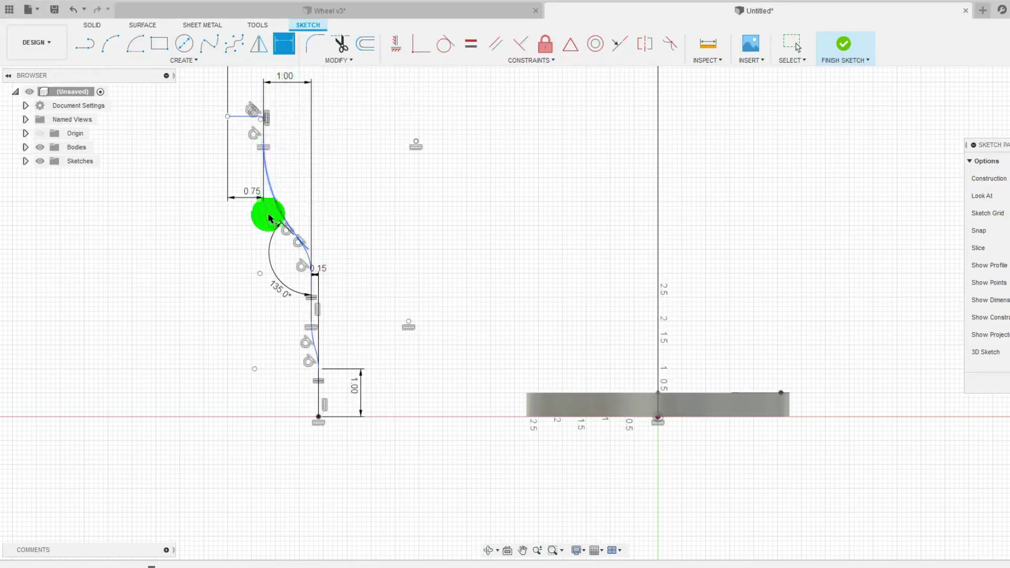
# Set the radius of the rim lip's arc at the top of the profile to 0.25 in.
pyautogui.scroll(-2, 271, 219)
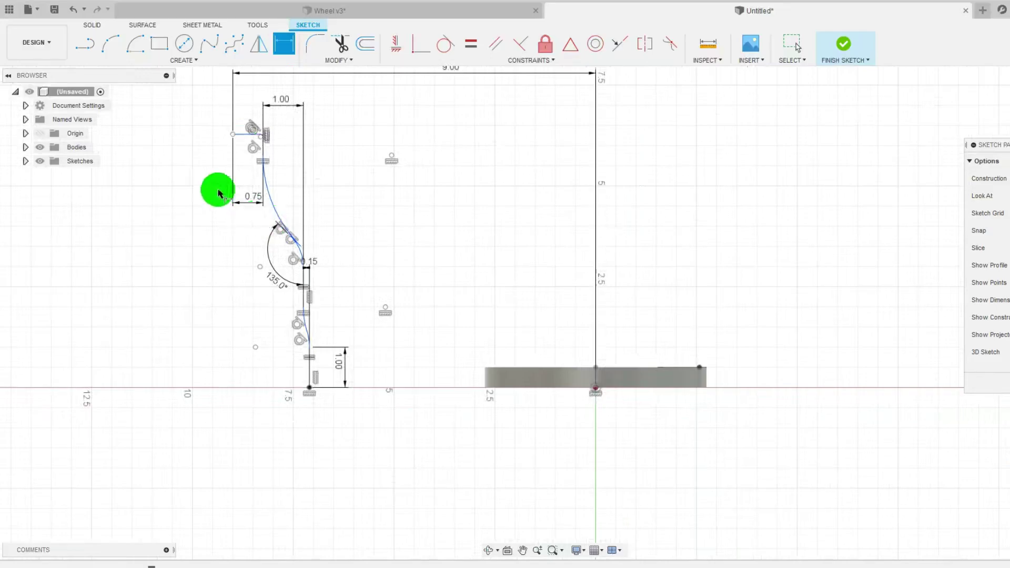
pyautogui.scroll(2, 218, 192)
pyautogui.scroll(3, 281, 120)
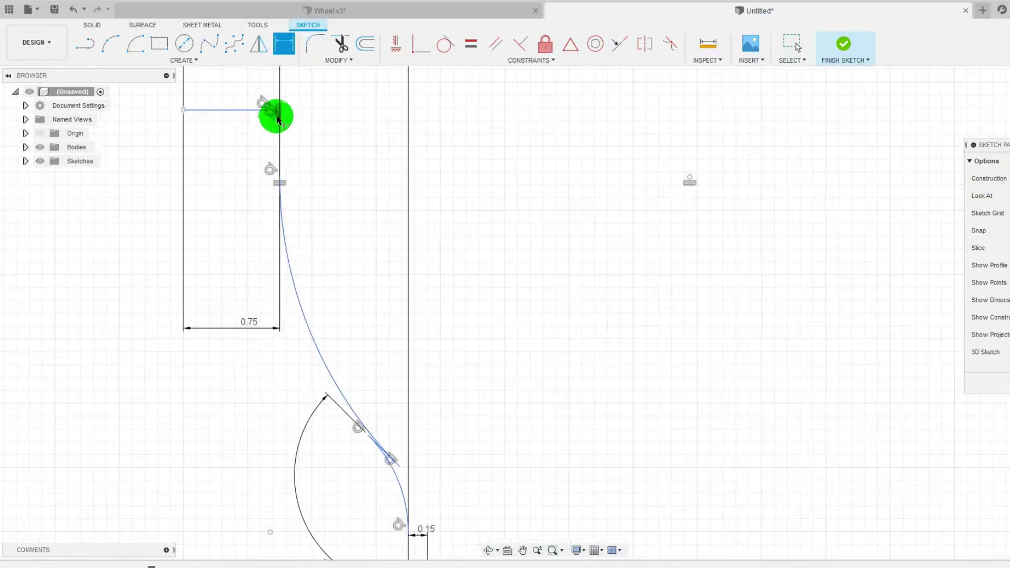
pyautogui.click(278, 115)
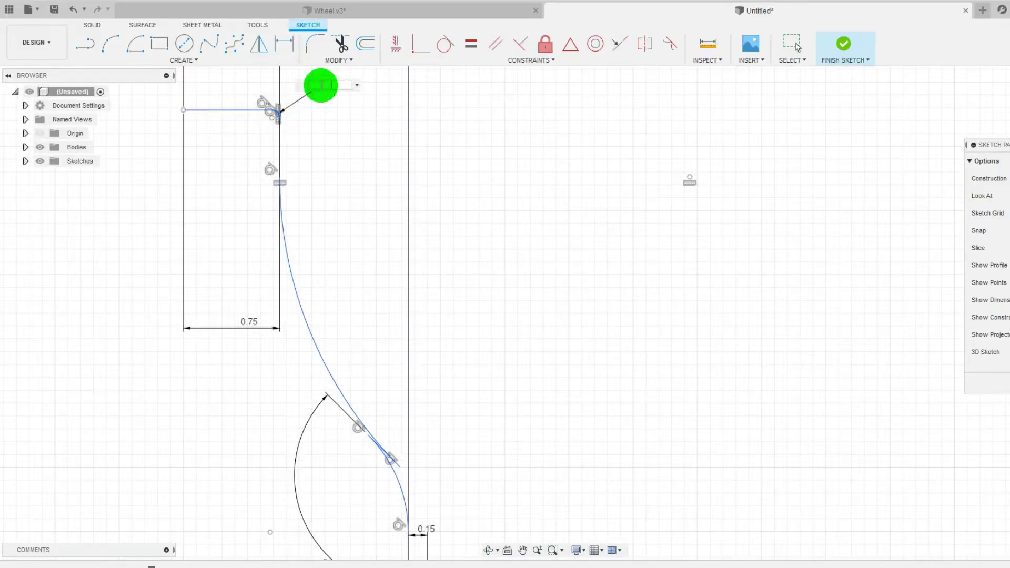
pyautogui.click(322, 89)
pyautogui.write('0.2')
pyautogui.press('Return')
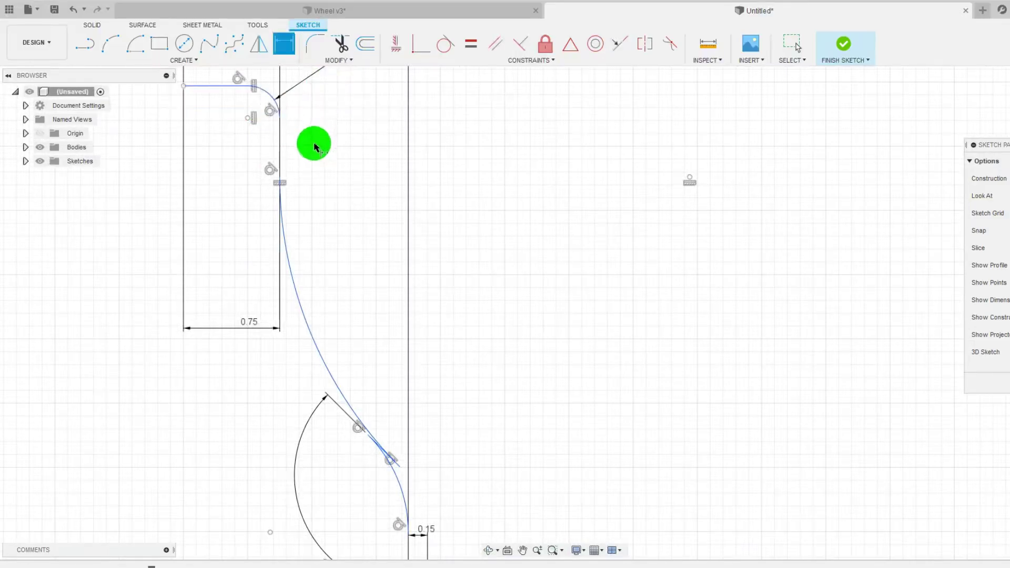
# Set the radius of the long arc below the short upper vertical line to 0.125 in.
pyautogui.scroll(-5, 303, 211)
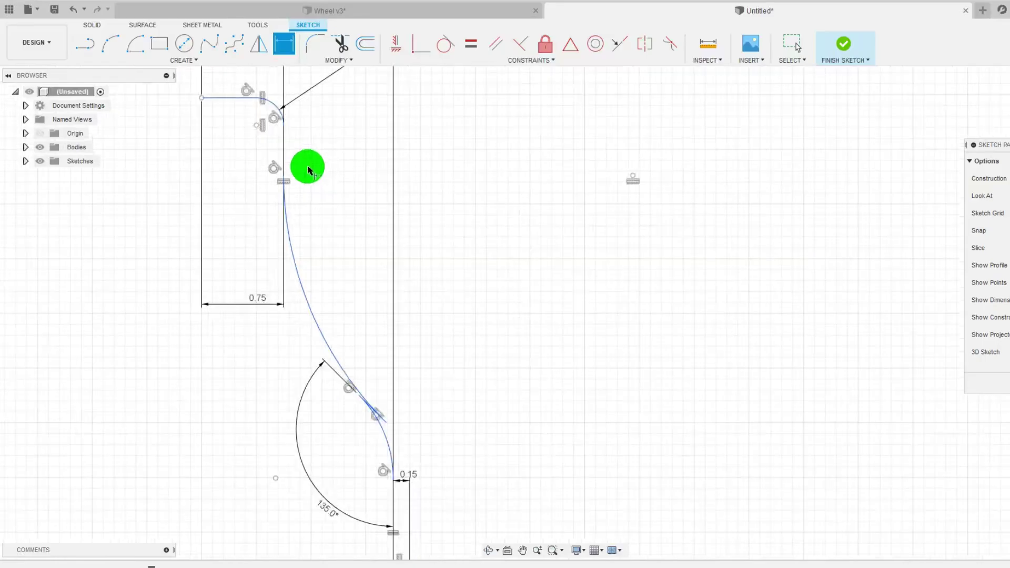
pyautogui.scroll(-3, 299, 216)
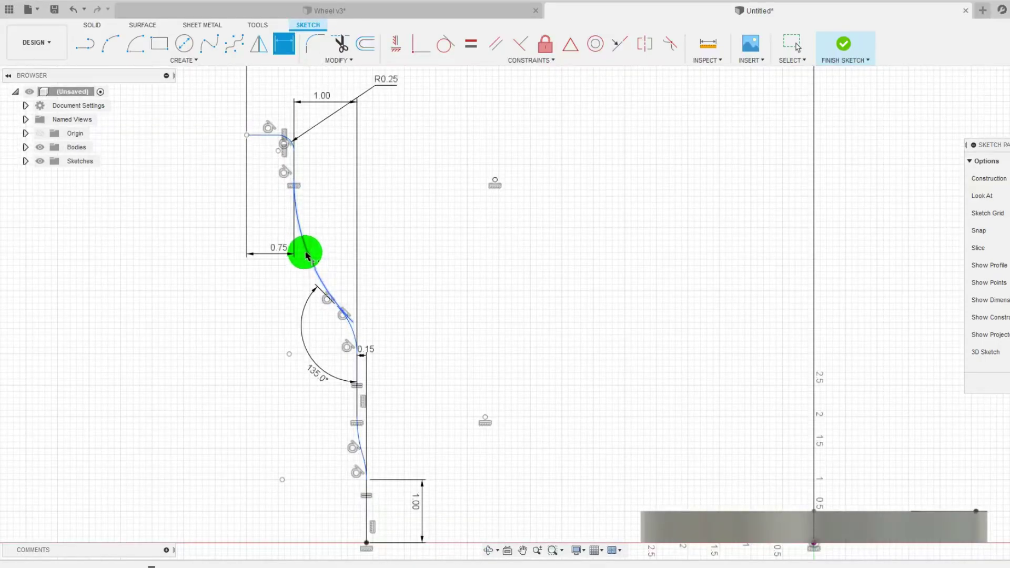
pyautogui.click(307, 252)
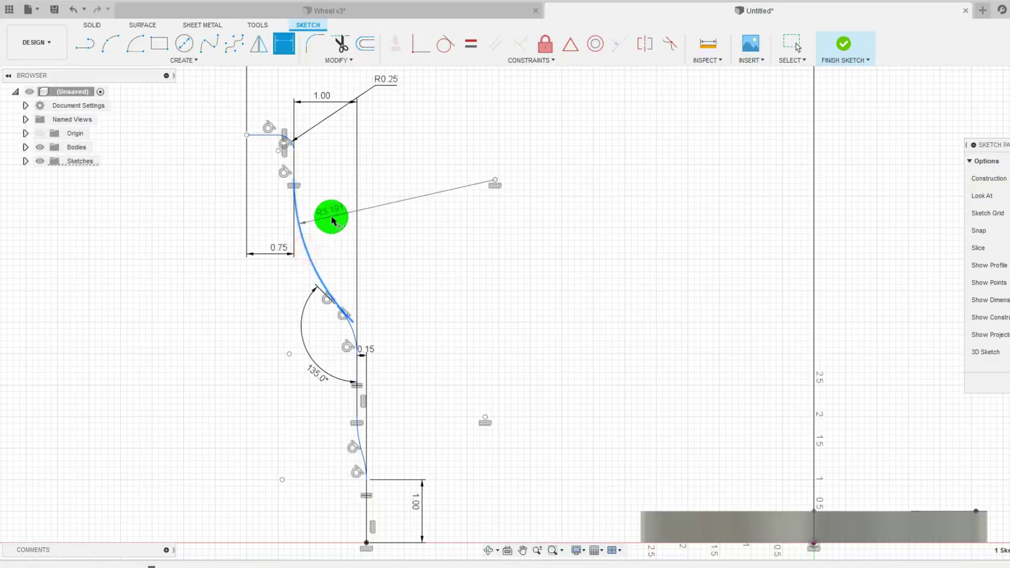
pyautogui.click(356, 209)
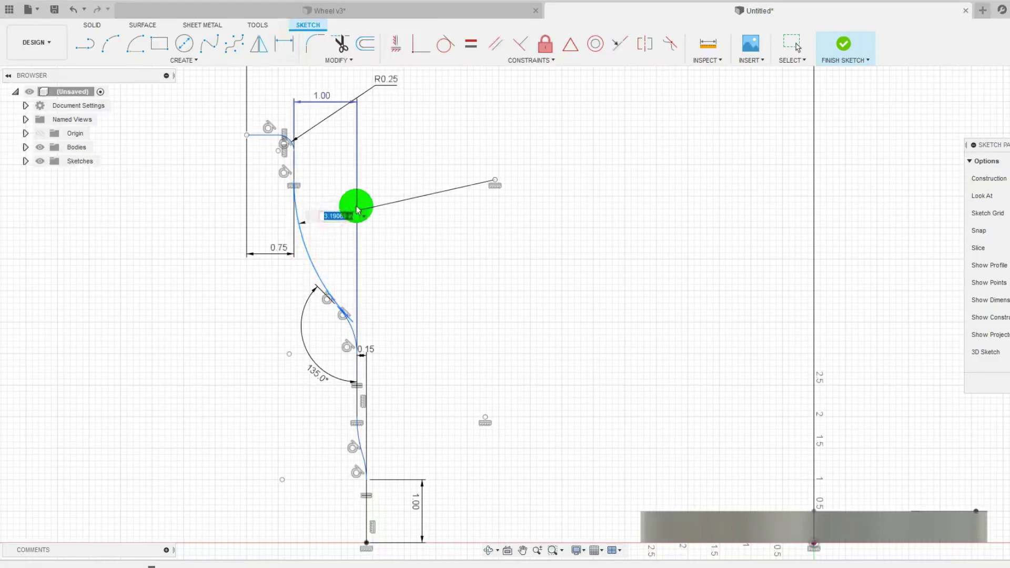
pyautogui.write('1')
pyautogui.press('Return')
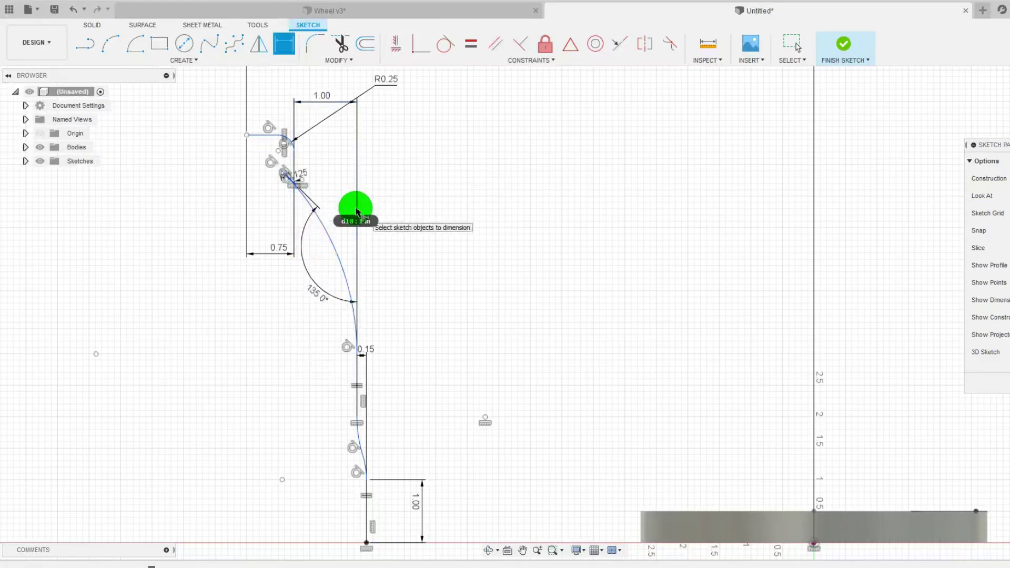
# Move the end points of the slanted line and its adjoining arcs so the line runs downward from the 0.125 in arc without overlap.
pyautogui.scroll(3, 284, 200)
pyautogui.click(304, 193)
pyautogui.scroll(5, 304, 193)
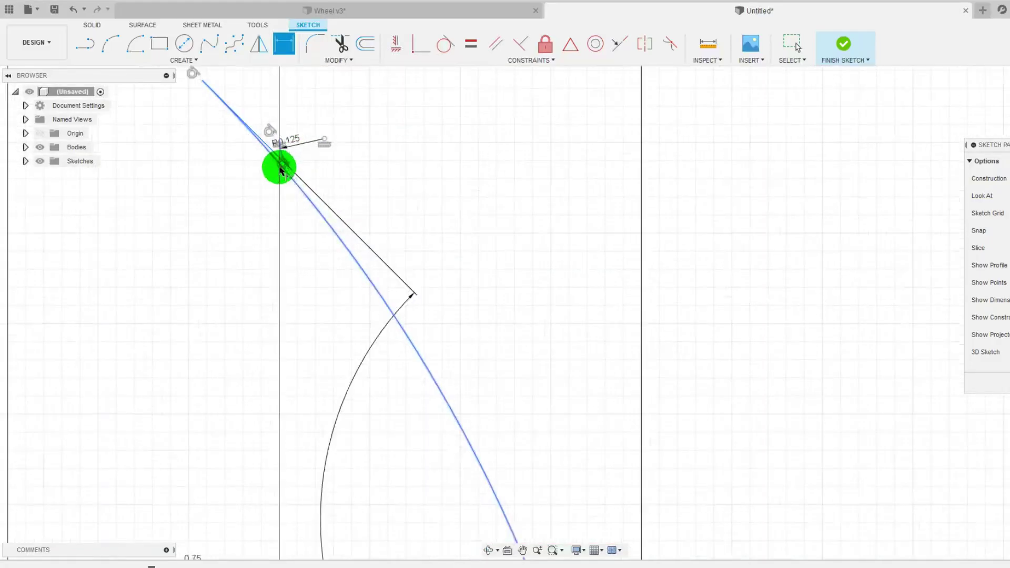
pyautogui.press('Escape')
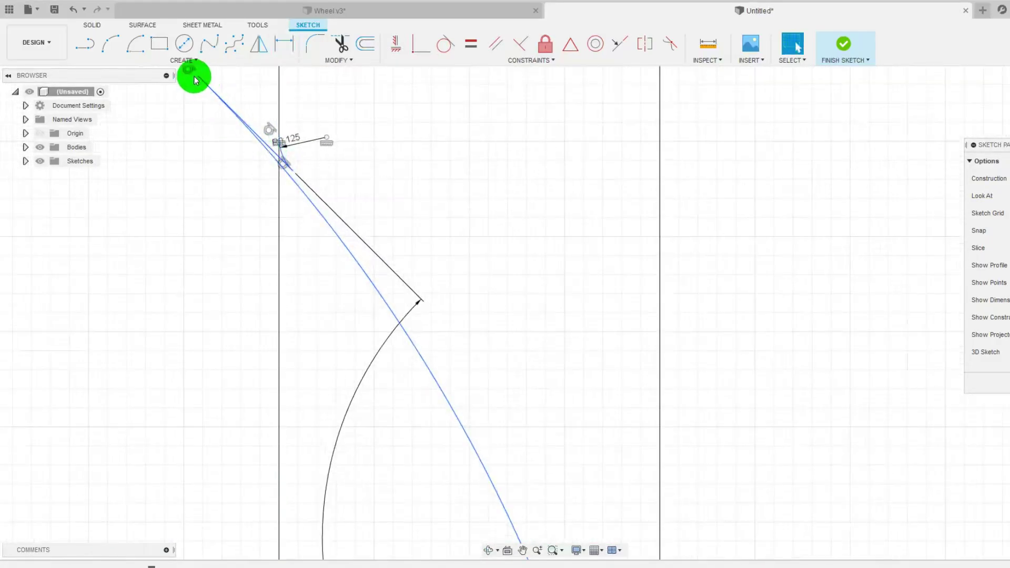
pyautogui.scroll(-5, 213, 103)
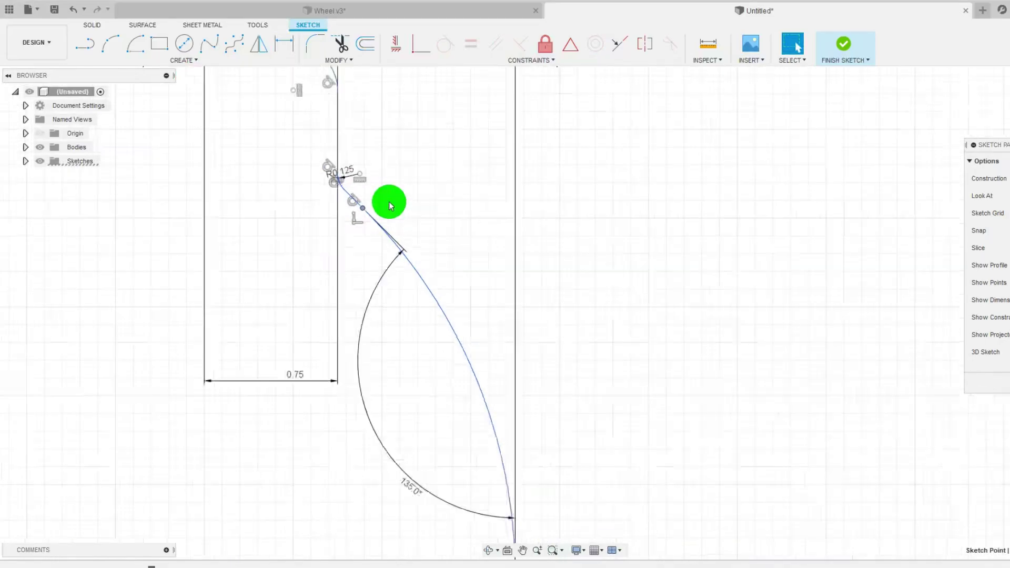
pyautogui.scroll(3, 358, 198)
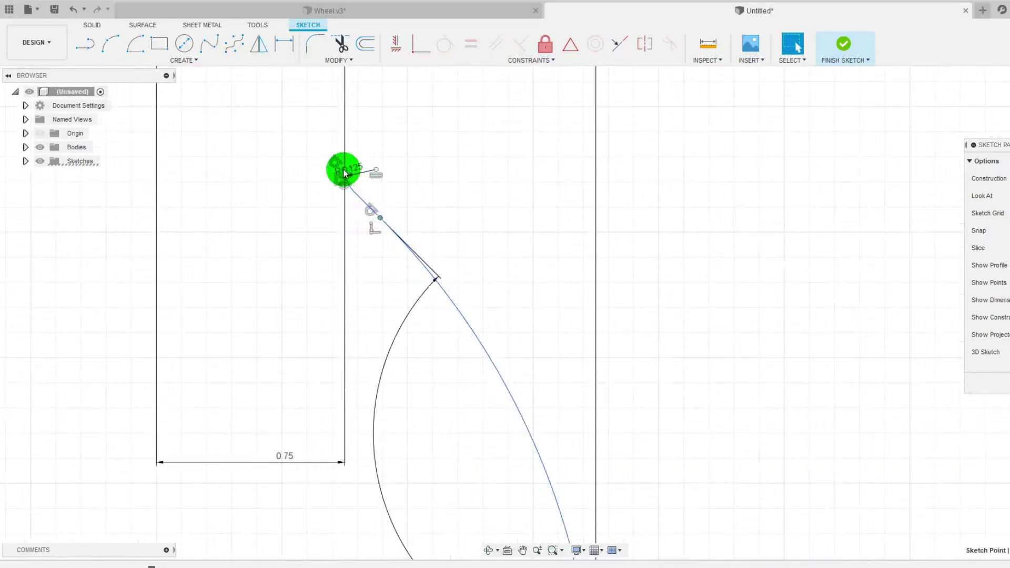
pyautogui.moveTo(351, 173)
pyautogui.mouseDown()
pyautogui.moveTo(406, 147)
pyautogui.moveTo(402, 211)
pyautogui.mouseUp()
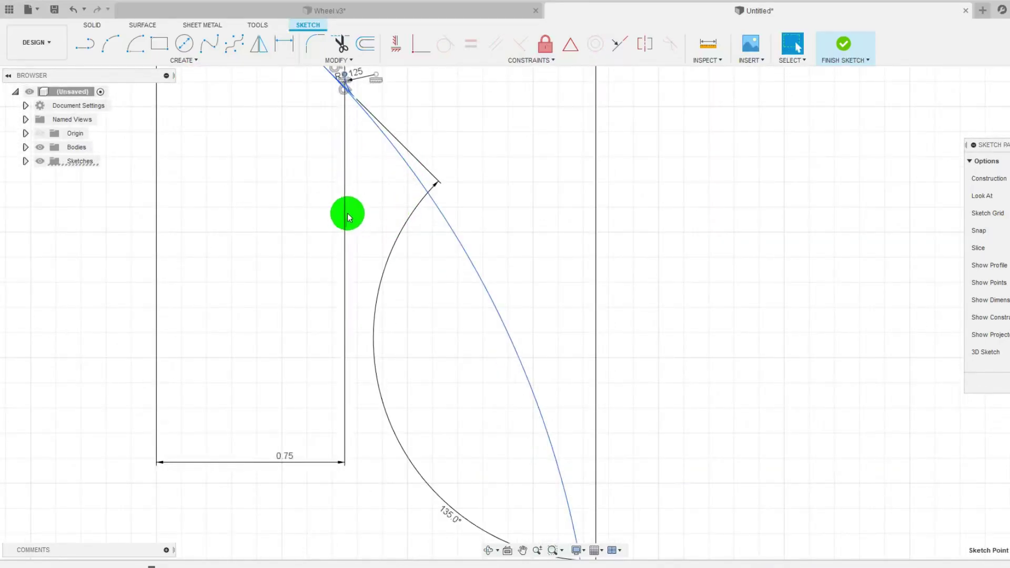
pyautogui.click(348, 213)
pyautogui.scroll(-3, 348, 214)
pyautogui.scroll(-1, 319, 160)
pyautogui.scroll(5, 330, 138)
pyautogui.moveTo(322, 106); pyautogui.dragTo(448, 348)
pyautogui.click(486, 253)
pyautogui.scroll(2, 489, 251)
pyautogui.scroll(-5, 489, 252)
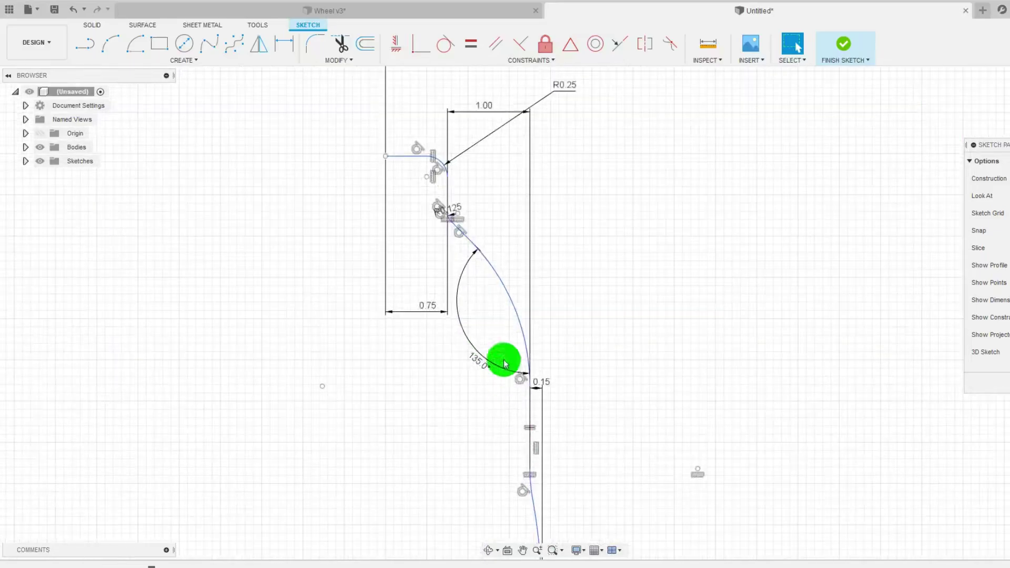
# Make the arc at the slanted line's lower end equal to the 0.25 in rim lip arc.
pyautogui.click(504, 294)
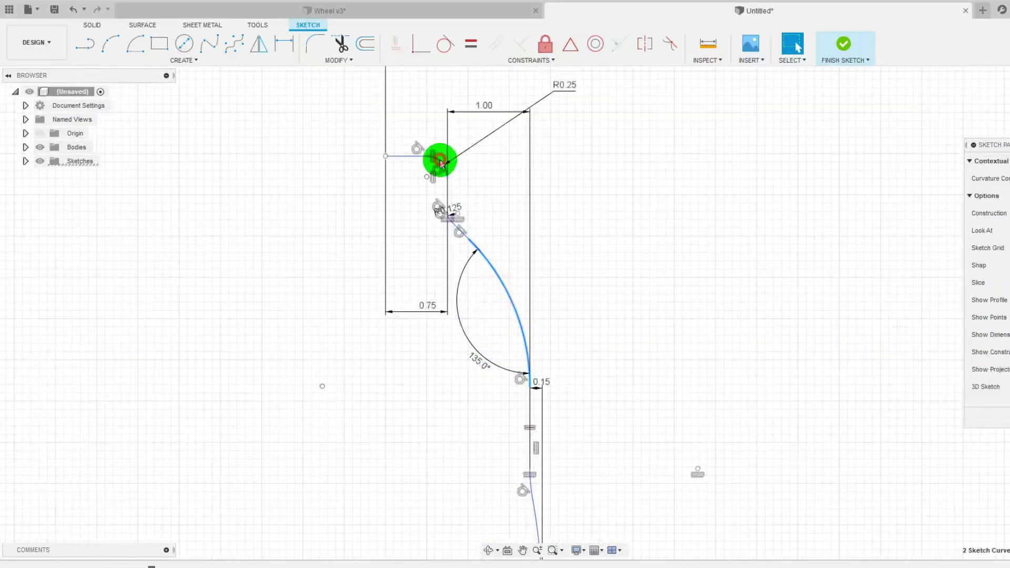
pyautogui.click(467, 47)
pyautogui.click(469, 254)
pyautogui.click(489, 335)
# Make the profile's lowest arc equal to the bend arc at the slanted line's lower end.
pyautogui.scroll(5, 495, 368)
pyautogui.click(521, 456)
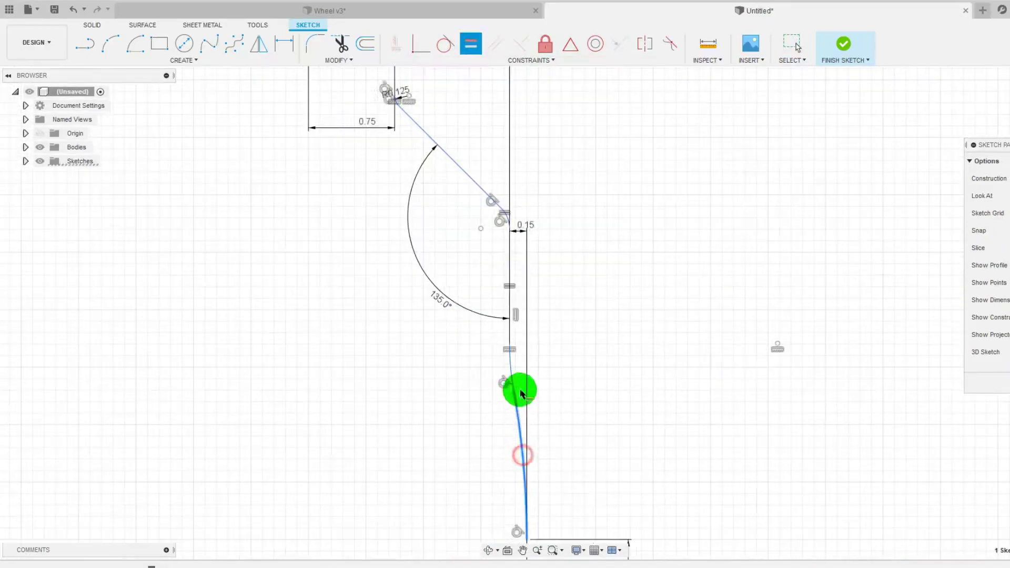
pyautogui.click(506, 215)
pyautogui.click(465, 48)
pyautogui.click(493, 47)
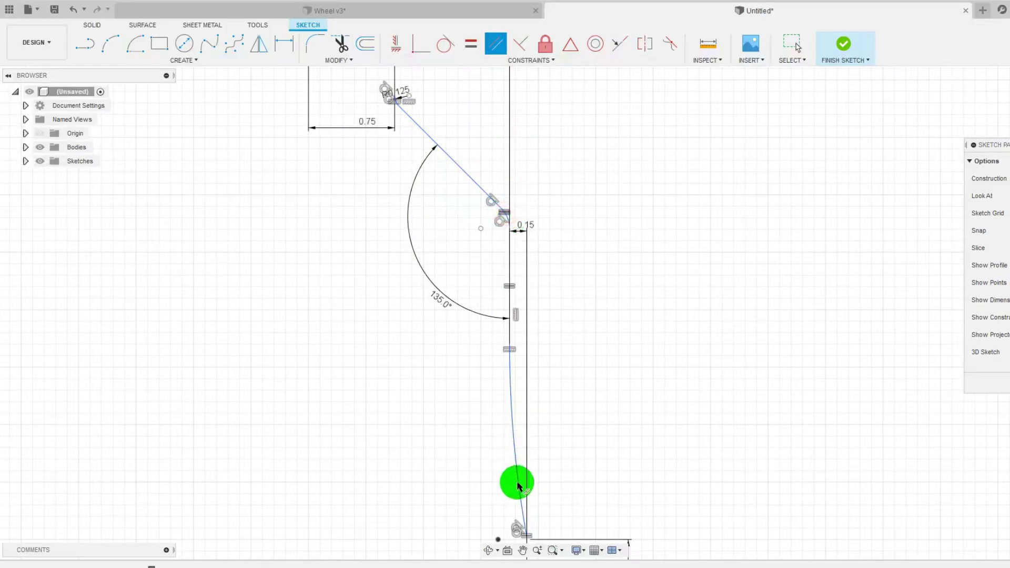
pyautogui.press('Escape')
# Make the long arc below the middle vertical line equal in radius to the other 0.25 in bend arcs.
pyautogui.scroll(-3, 514, 350)
pyautogui.scroll(2, 532, 453)
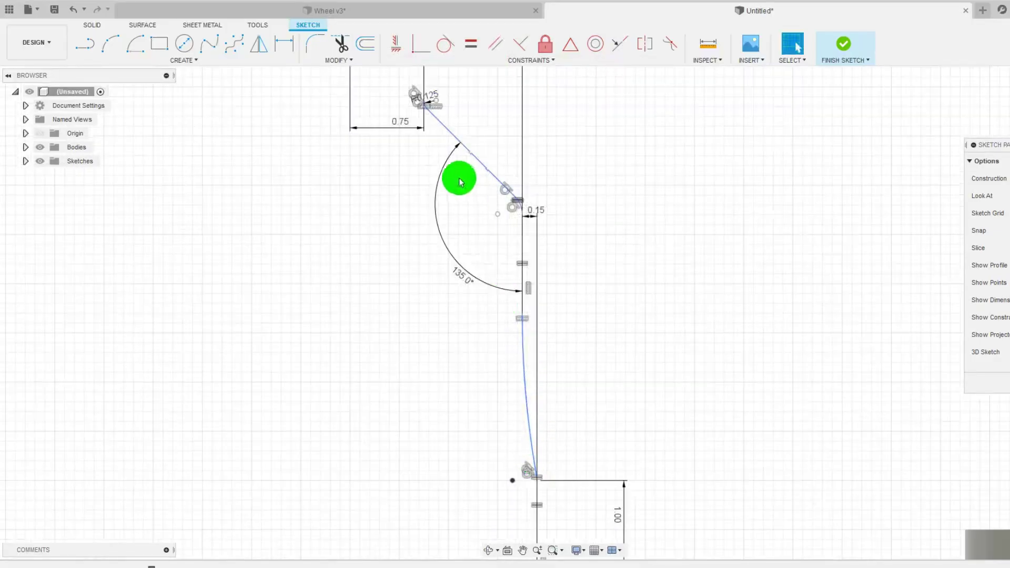
pyautogui.scroll(-5, 460, 180)
pyautogui.scroll(5, 431, 166)
pyautogui.scroll(3, 430, 167)
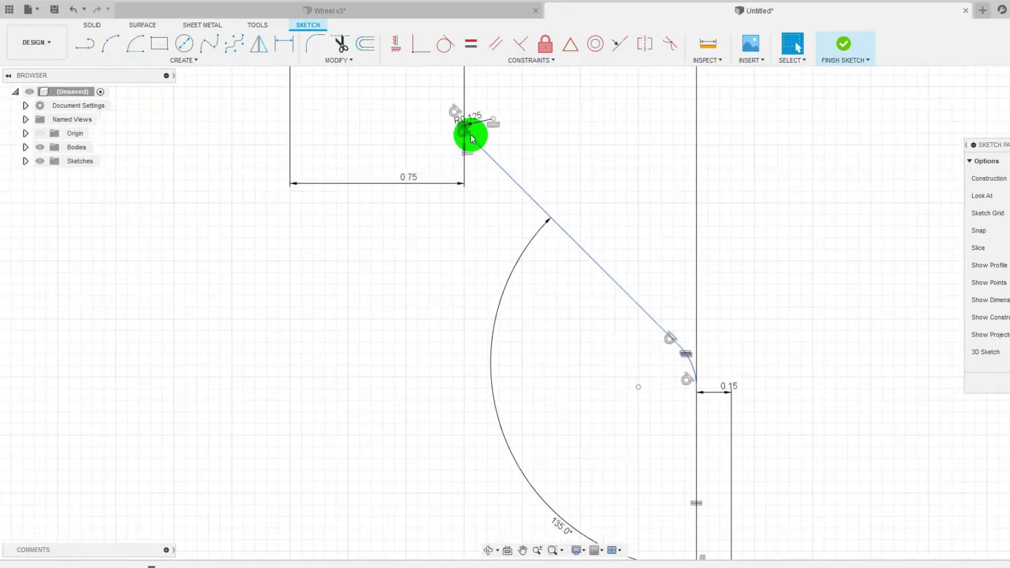
pyautogui.scroll(-5, 679, 368)
pyautogui.click(677, 462)
pyautogui.scroll(-2, 678, 462)
pyautogui.scroll(2, 682, 497)
pyautogui.keyDown('shift'); pyautogui.click(685, 491); pyautogui.keyUp('shift')
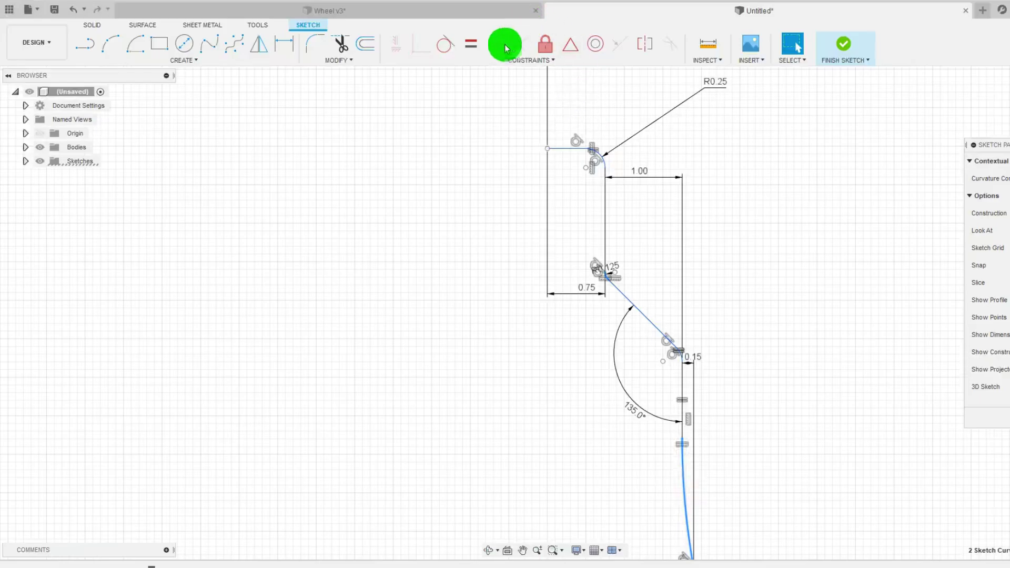
pyautogui.click(476, 49)
pyautogui.scroll(2, 623, 316)
pyautogui.scroll(-4, 624, 316)
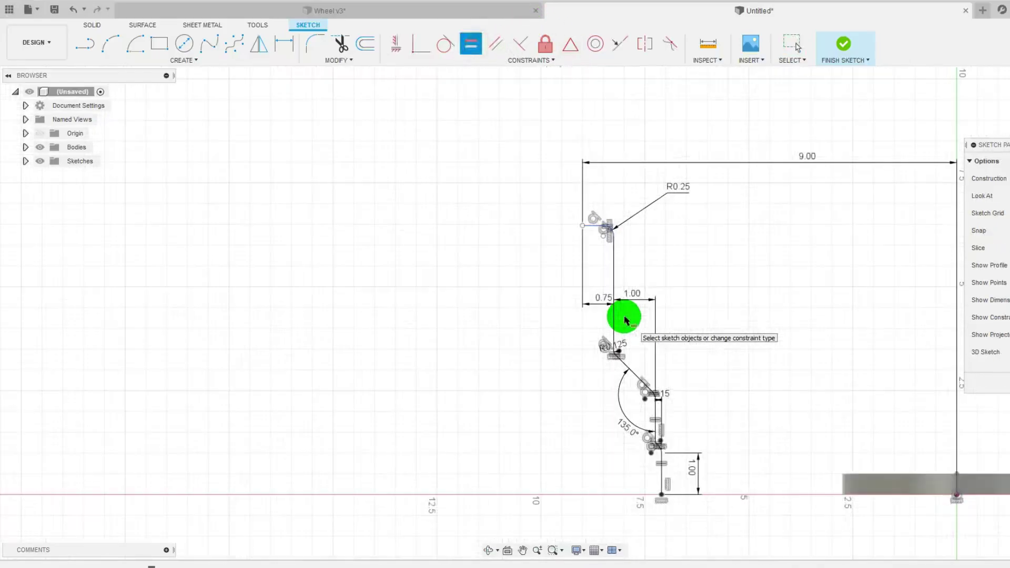
# Inspect the constrained profile and move the rim lip's outer end to check which geometry is still free.
pyautogui.scroll(3, 622, 448)
pyautogui.scroll(-2, 621, 400)
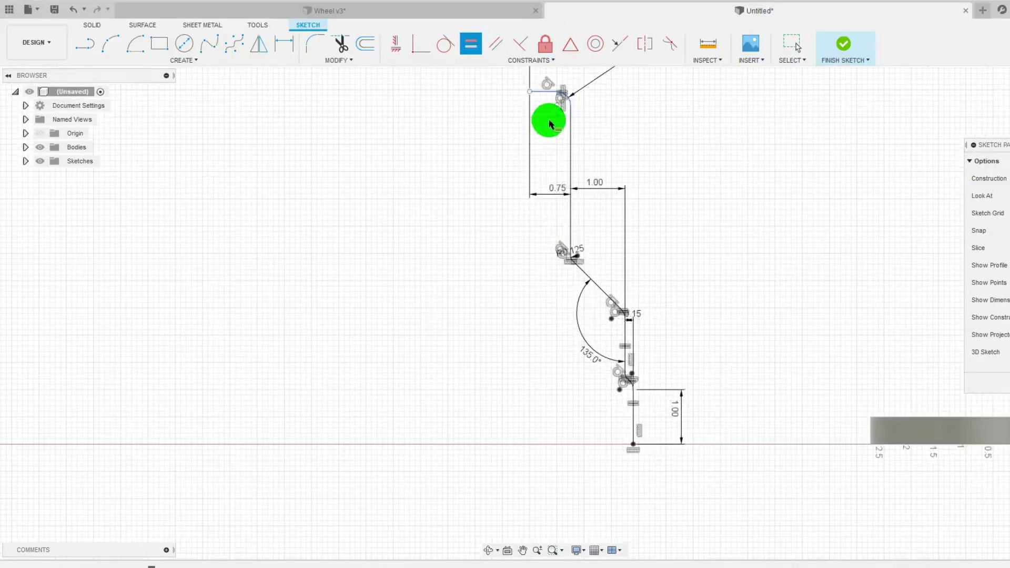
pyautogui.scroll(-2, 553, 105)
pyautogui.scroll(2, 555, 100)
pyautogui.scroll(-2, 656, 235)
pyautogui.scroll(2, 656, 206)
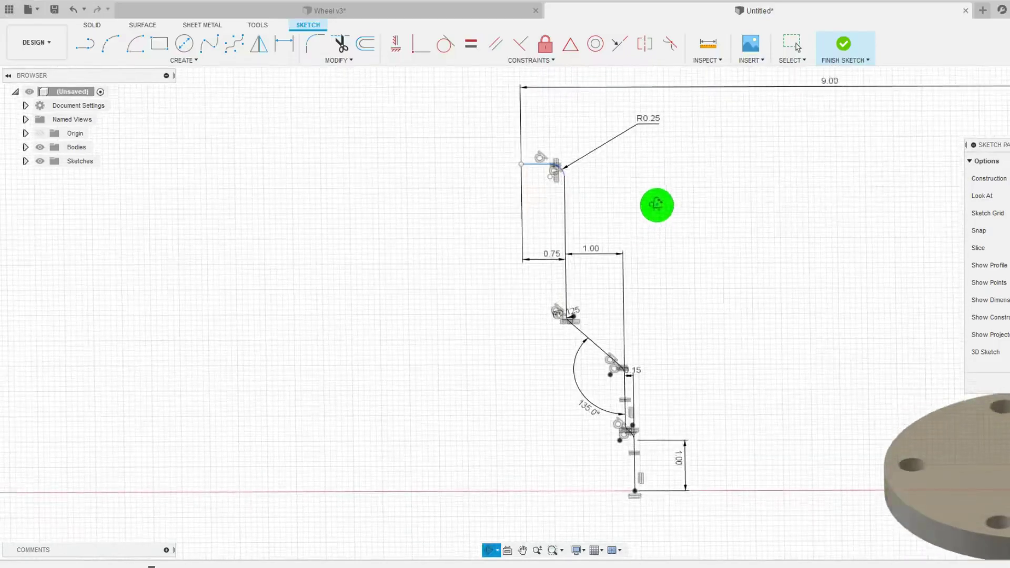
pyautogui.press('Escape')
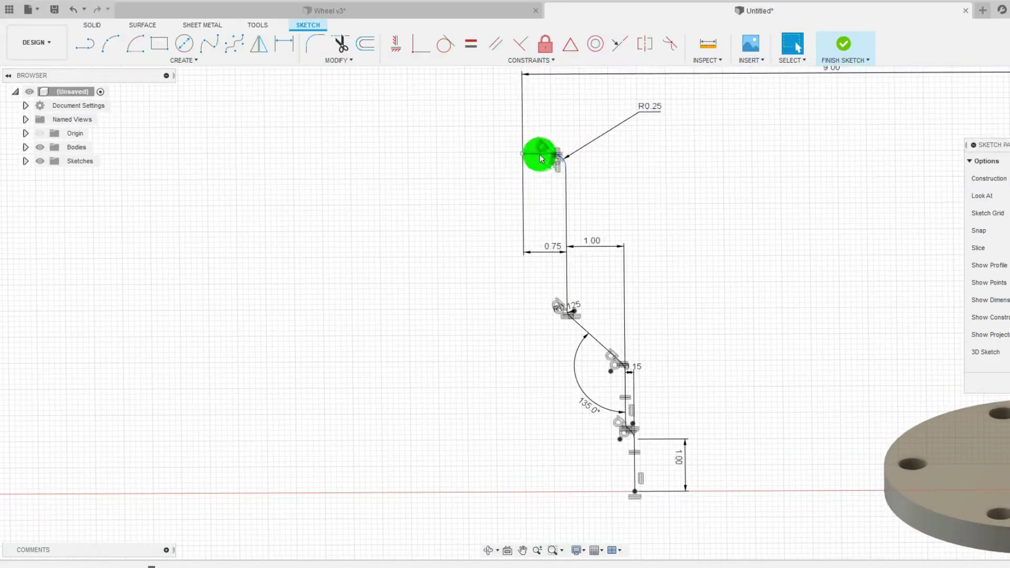
pyautogui.moveTo(522, 155)
pyautogui.mouseDown()
pyautogui.moveTo(523, 111)
pyautogui.moveTo(513, 212)
pyautogui.moveTo(526, 158)
pyautogui.moveTo(528, 236)
pyautogui.moveTo(712, 142)
pyautogui.moveTo(764, 205)
pyautogui.mouseUp()
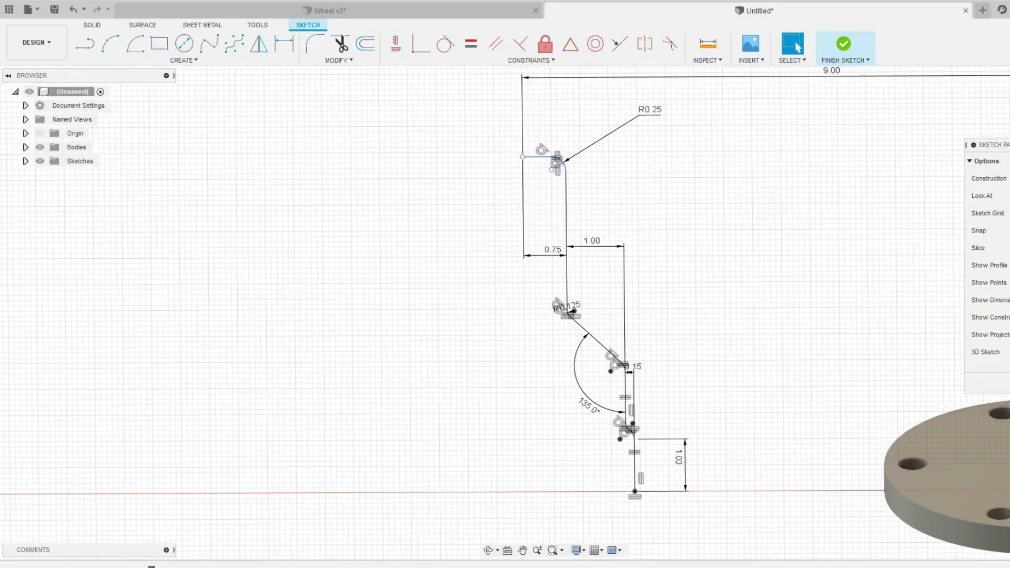
pyautogui.click(1009, 196)
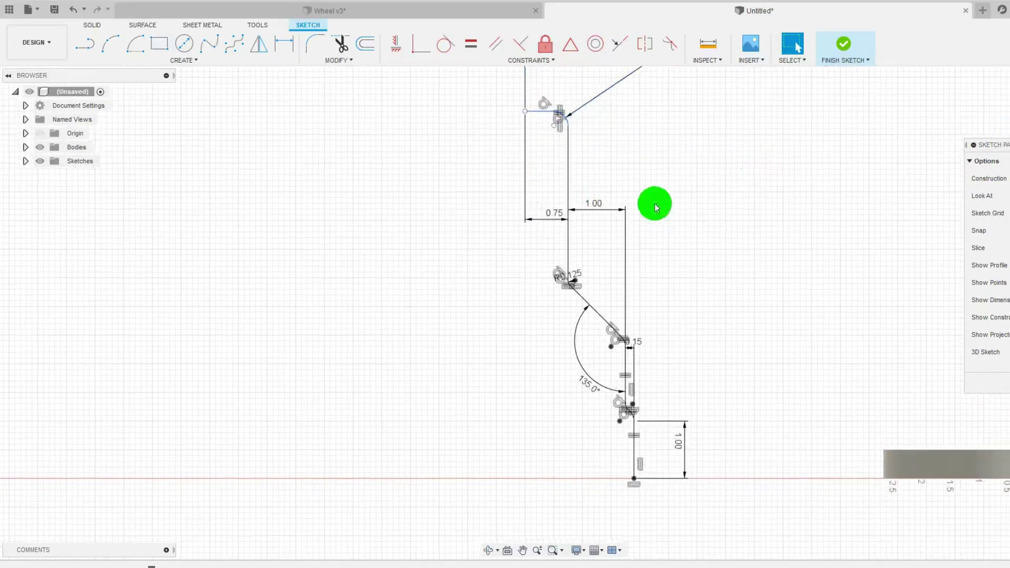
pyautogui.click(703, 191)
pyautogui.click(437, 132)
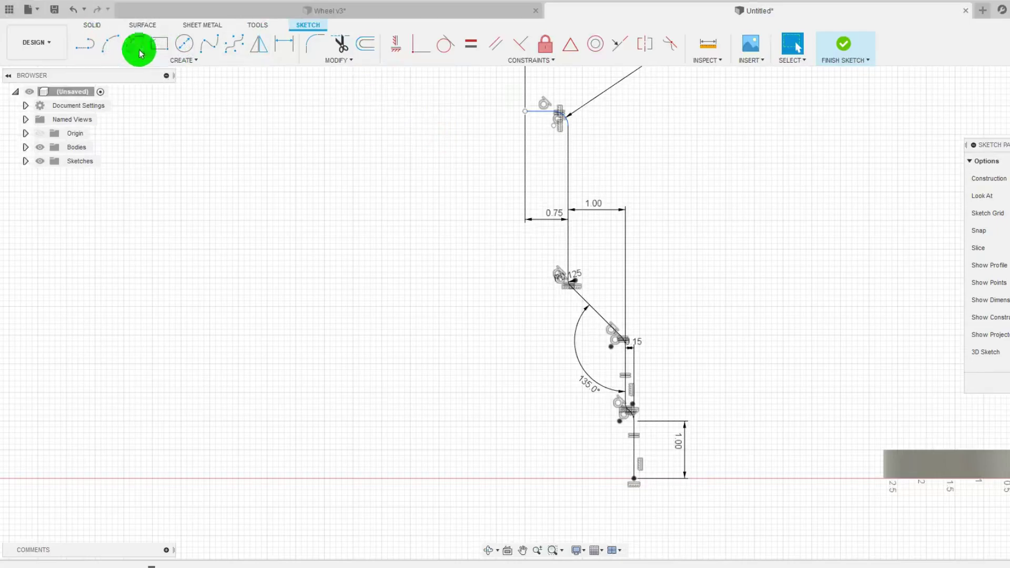
# Dimension the vertical distance between the rim lip's outer end and the origin at 4.00 in.
pyautogui.click(285, 50)
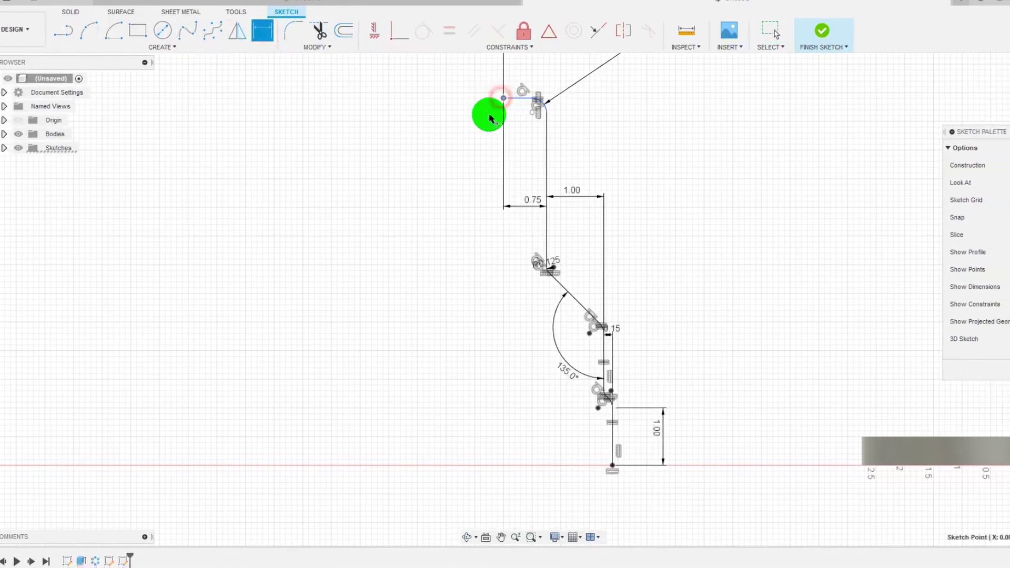
pyautogui.click(940, 466)
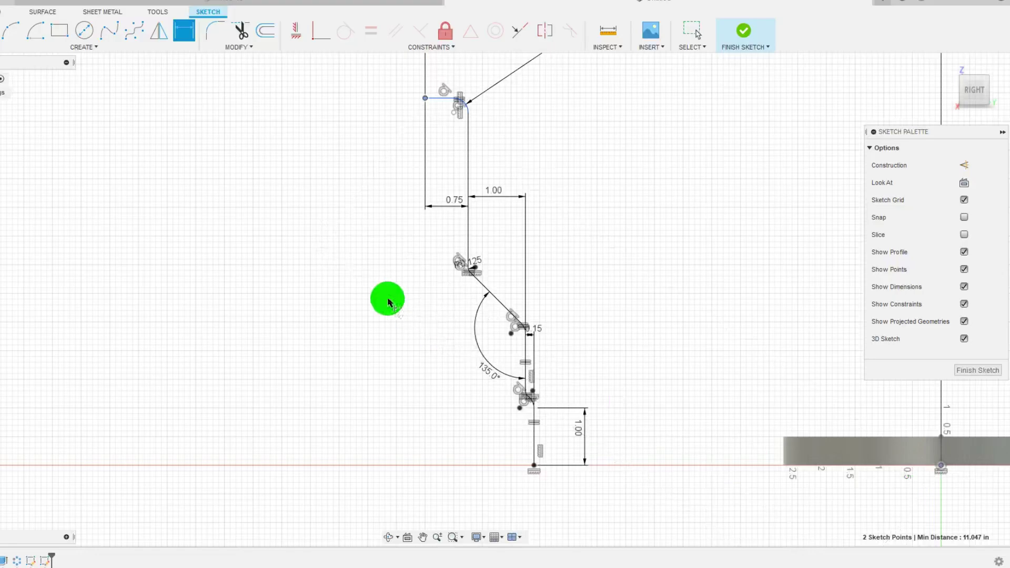
pyautogui.click(287, 257)
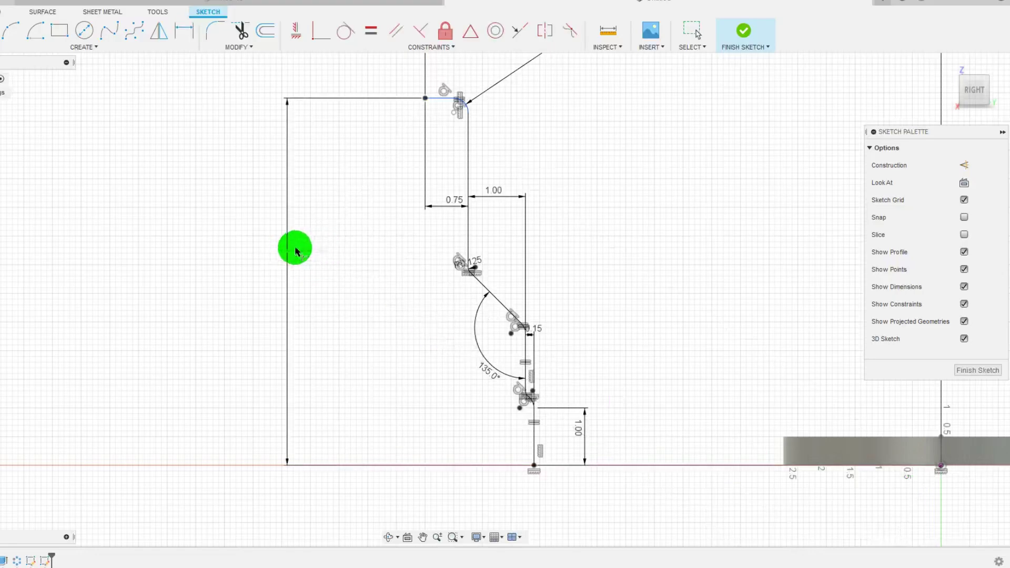
pyautogui.scroll(3, 555, 191)
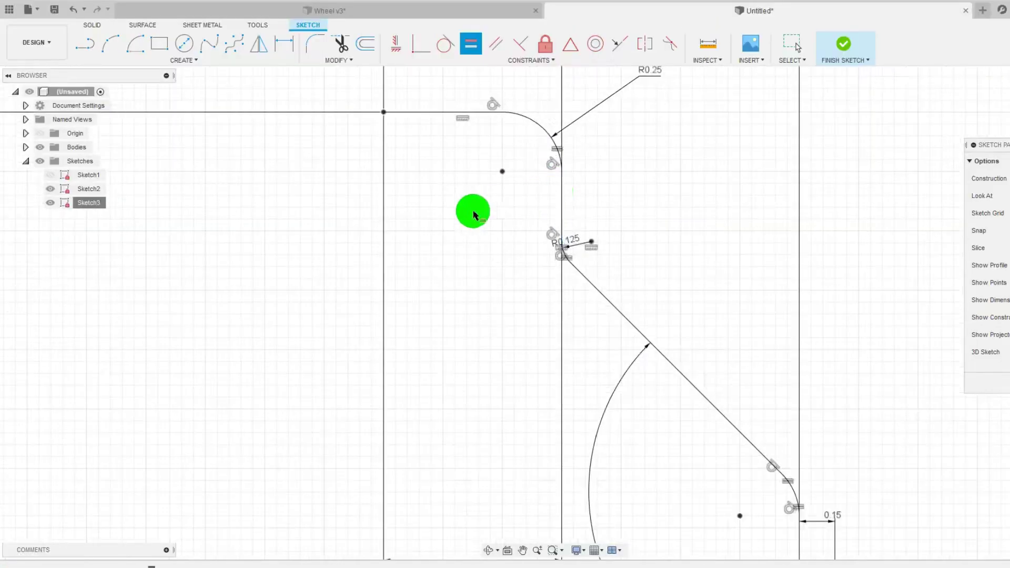
pyautogui.scroll(-6, 485, 253)
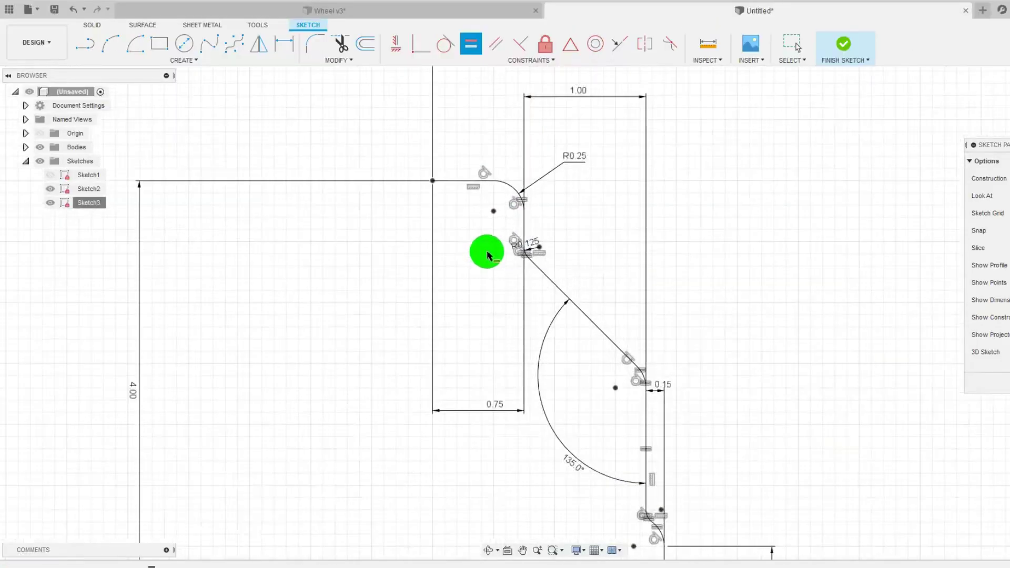
pyautogui.scroll(-4, 758, 313)
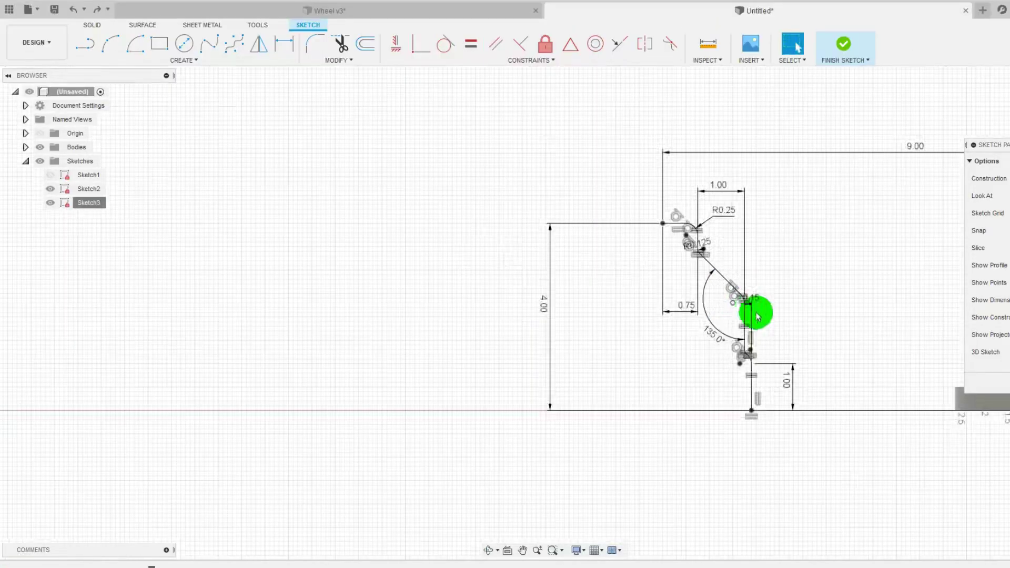
pyautogui.scroll(3, 757, 313)
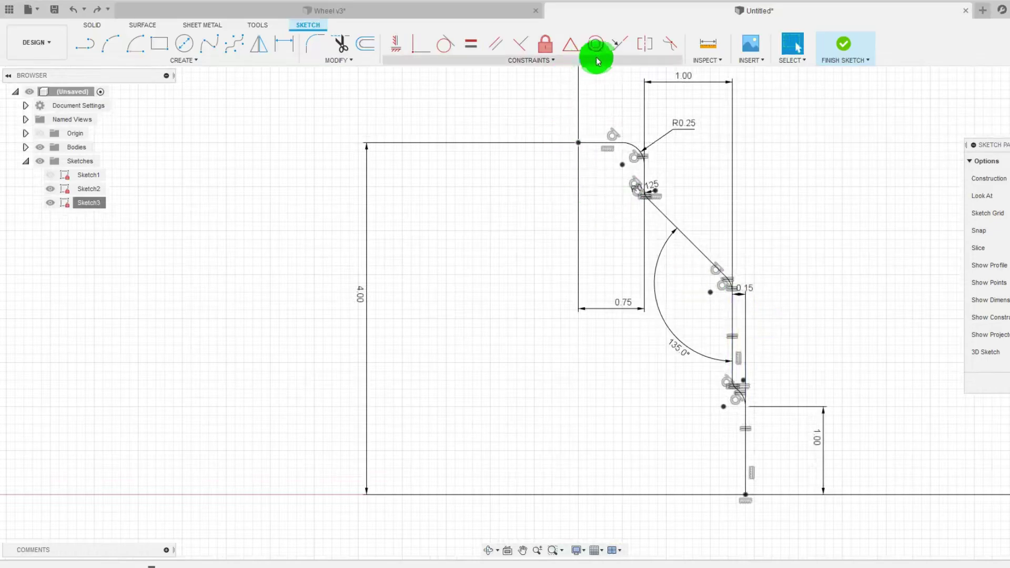
# Offset the whole rim profile chain by -0.125 in and close the lip's open outer end with a short line.
pyautogui.click(368, 46)
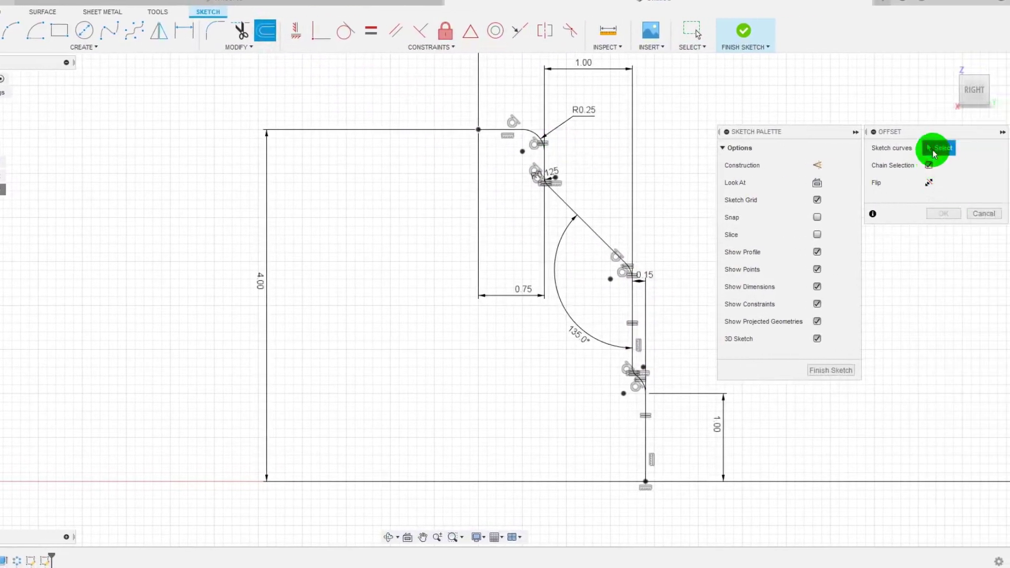
pyautogui.click(512, 129)
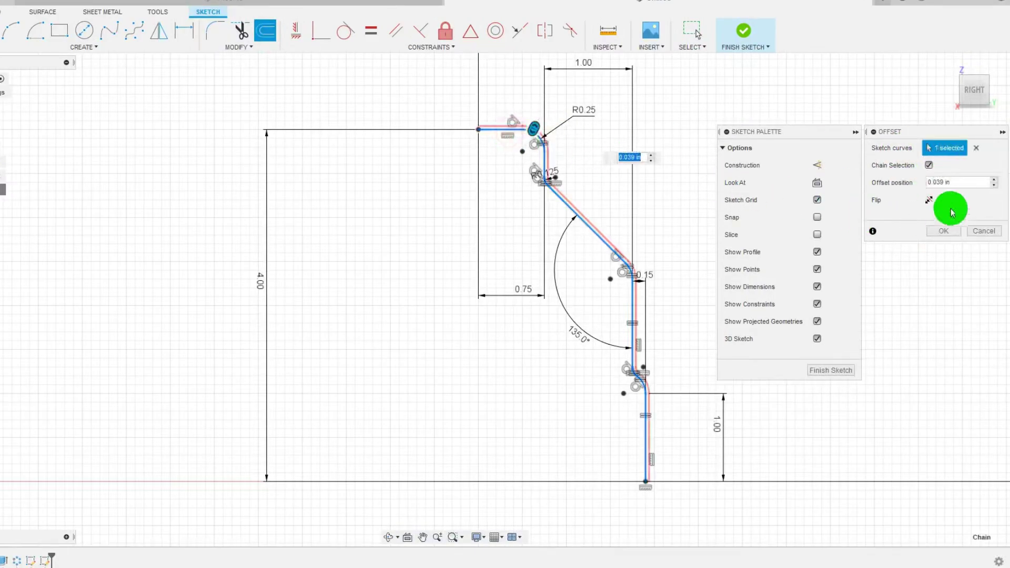
pyautogui.doubleClick(959, 183)
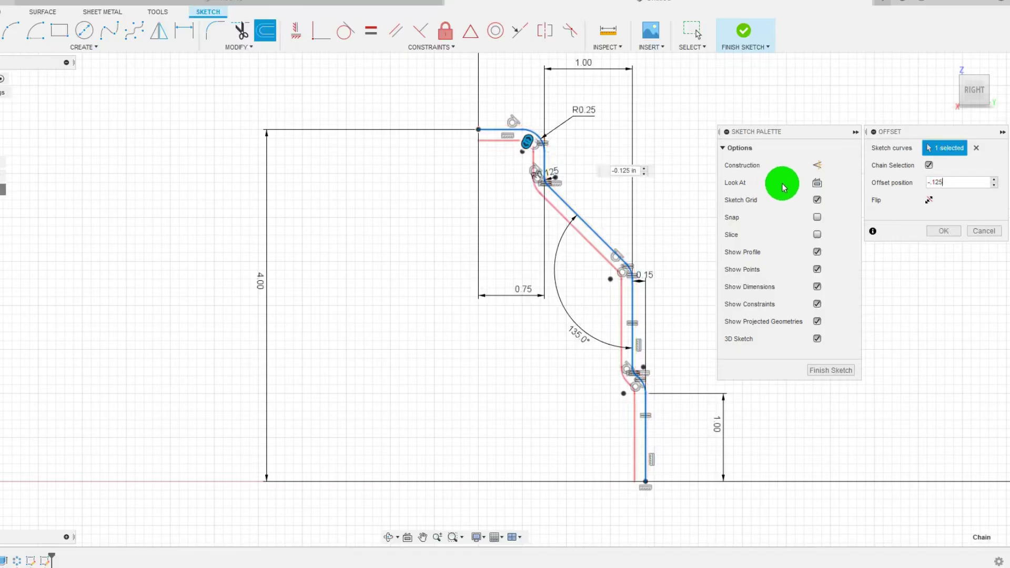
pyautogui.click(937, 233)
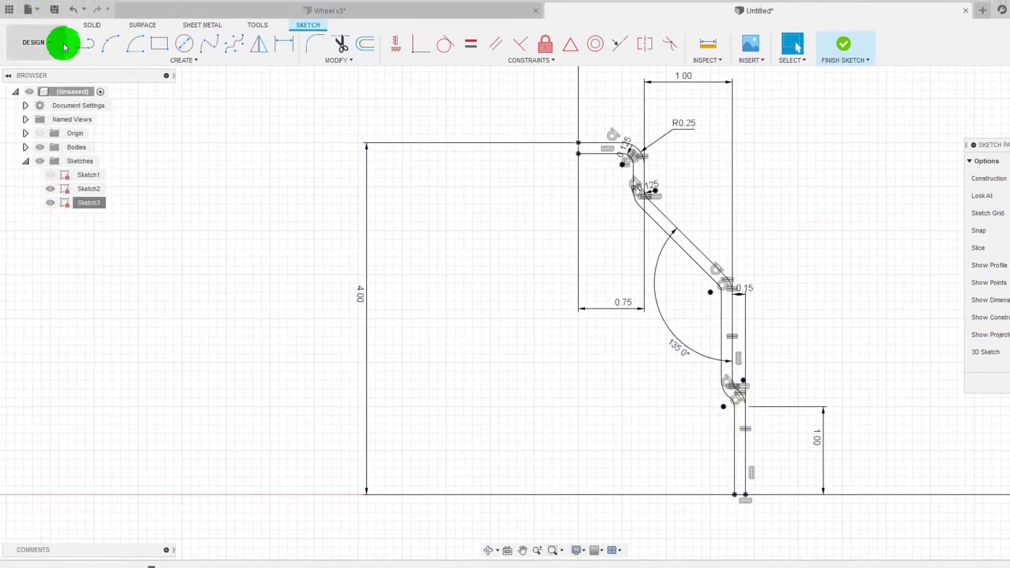
pyautogui.click(79, 49)
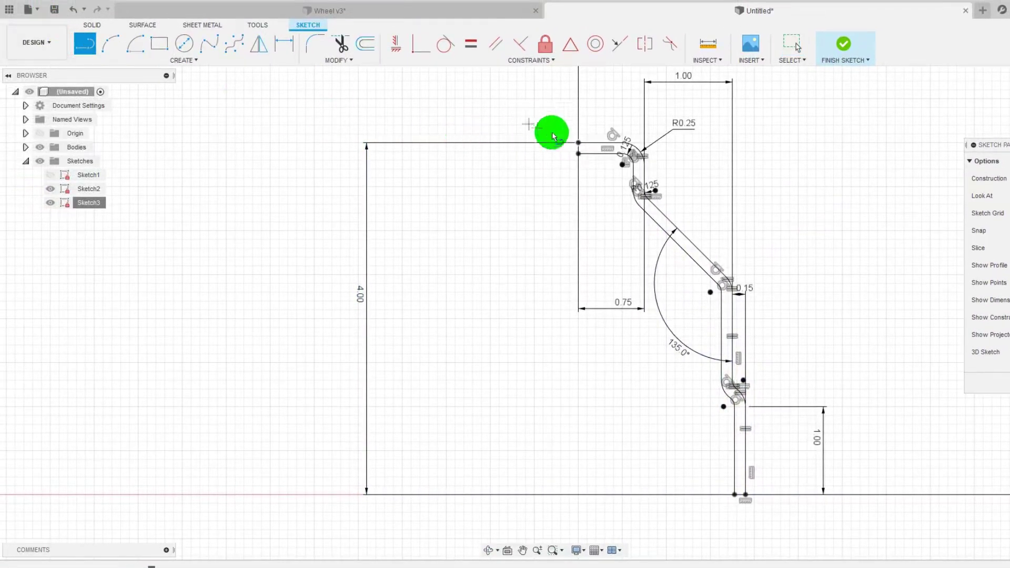
pyautogui.click(579, 154)
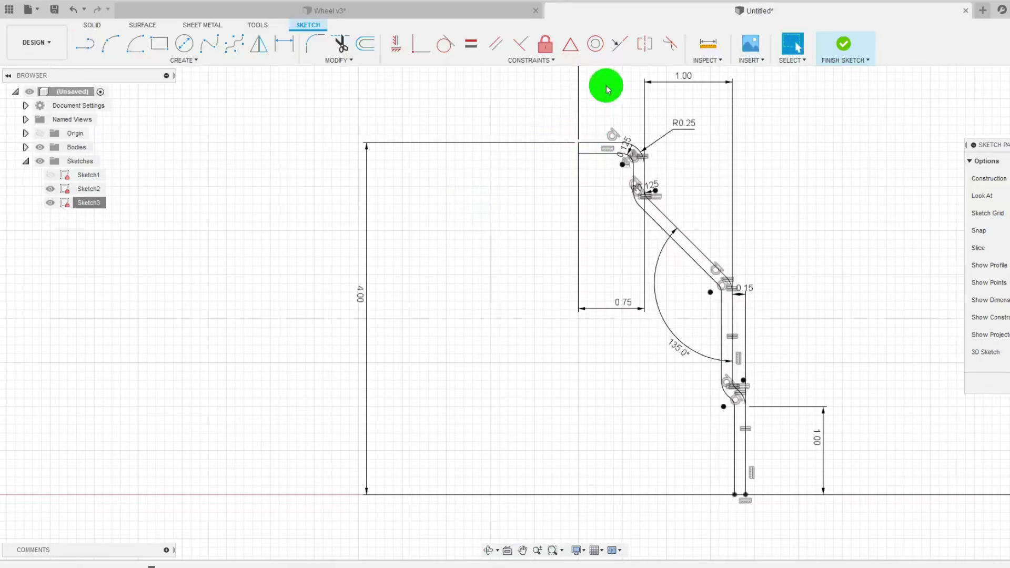
# Draw a horizontal line between the origin and the rim profile's lower end and convert it to a construction line.
pyautogui.scroll(-6, 626, 79)
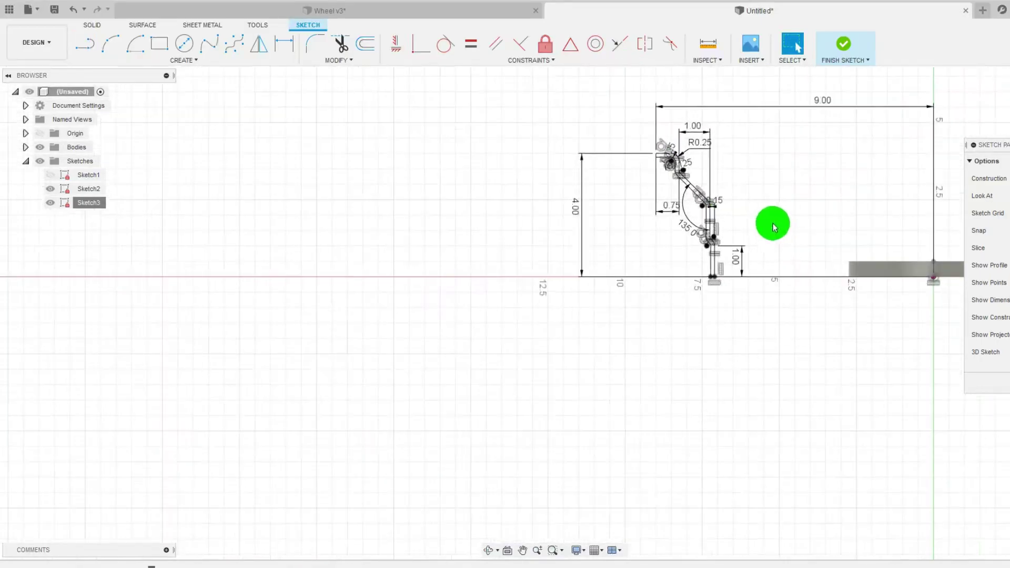
pyautogui.scroll(2, 705, 200)
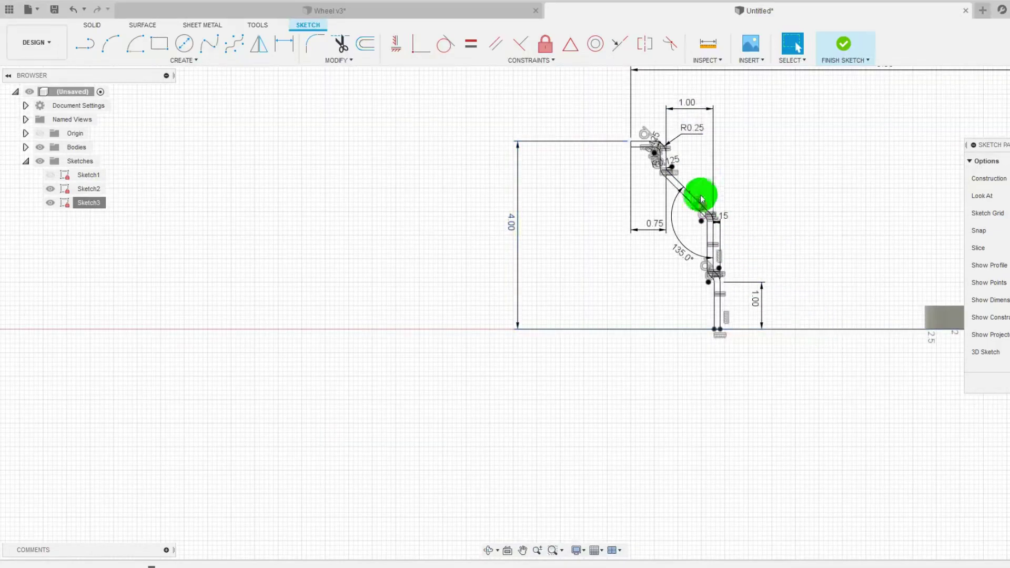
pyautogui.scroll(-2, 779, 242)
pyautogui.scroll(1, 926, 375)
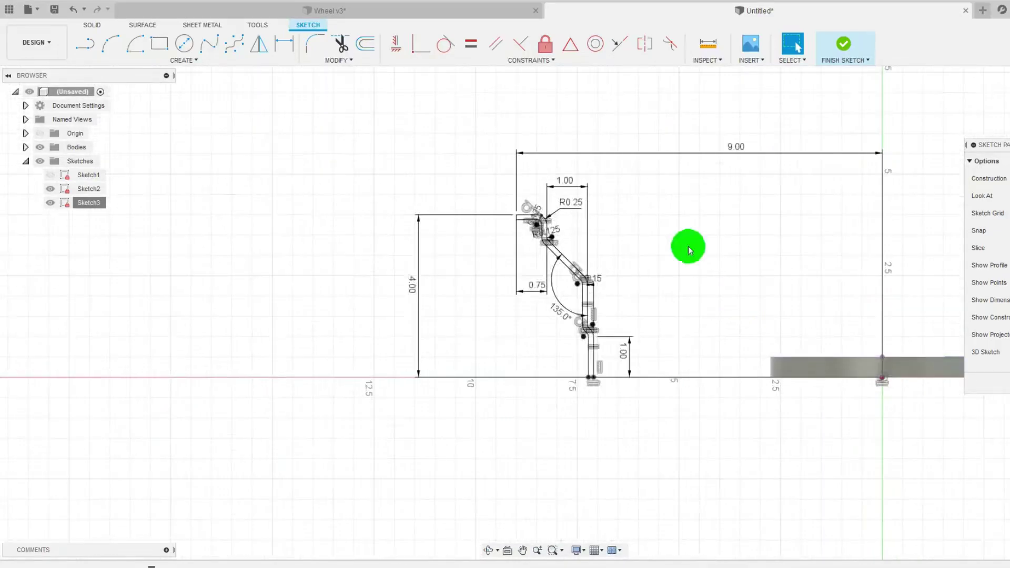
pyautogui.click(78, 47)
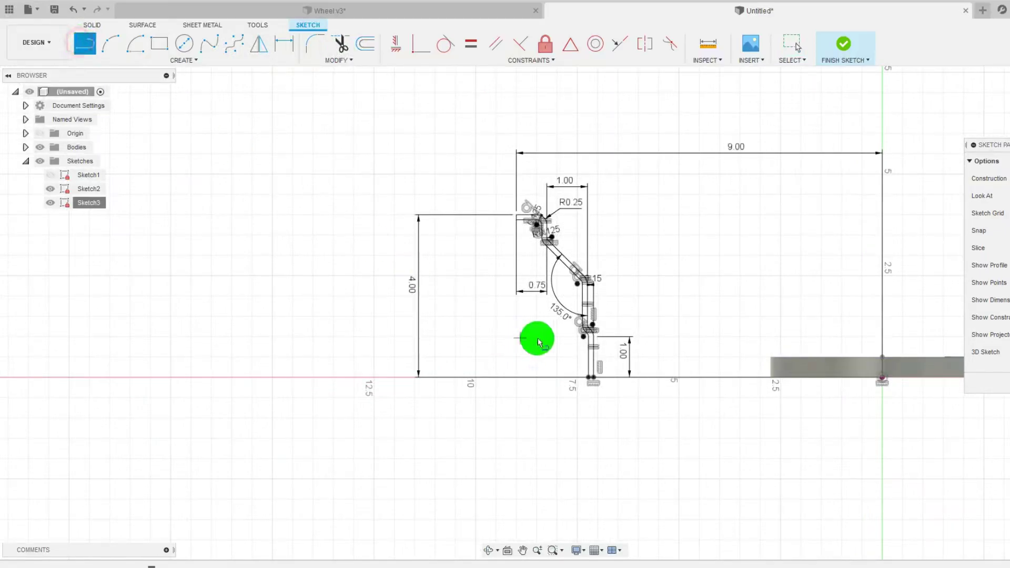
pyautogui.click(882, 378)
pyautogui.press('Escape')
pyautogui.click(685, 368)
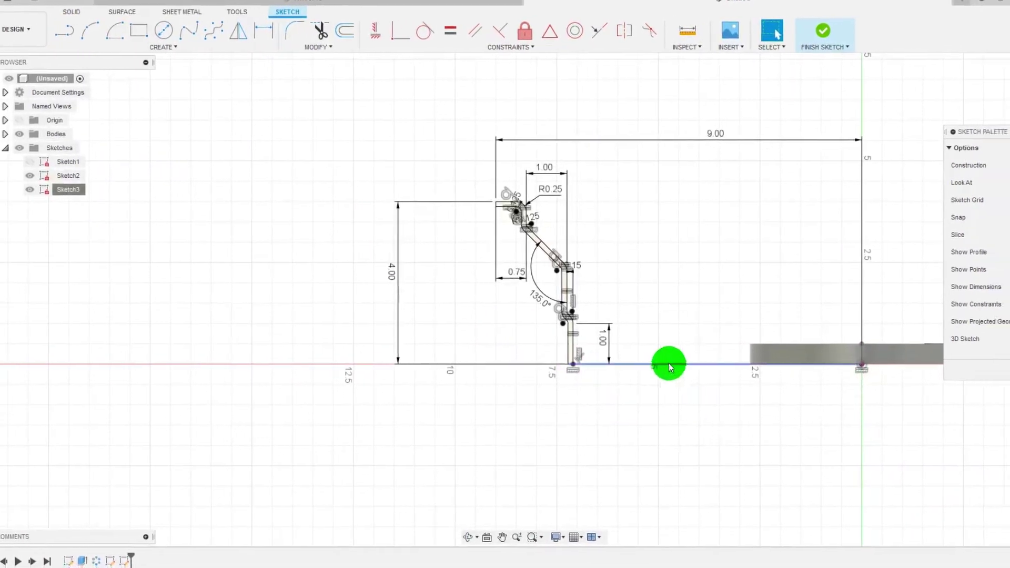
pyautogui.click(964, 165)
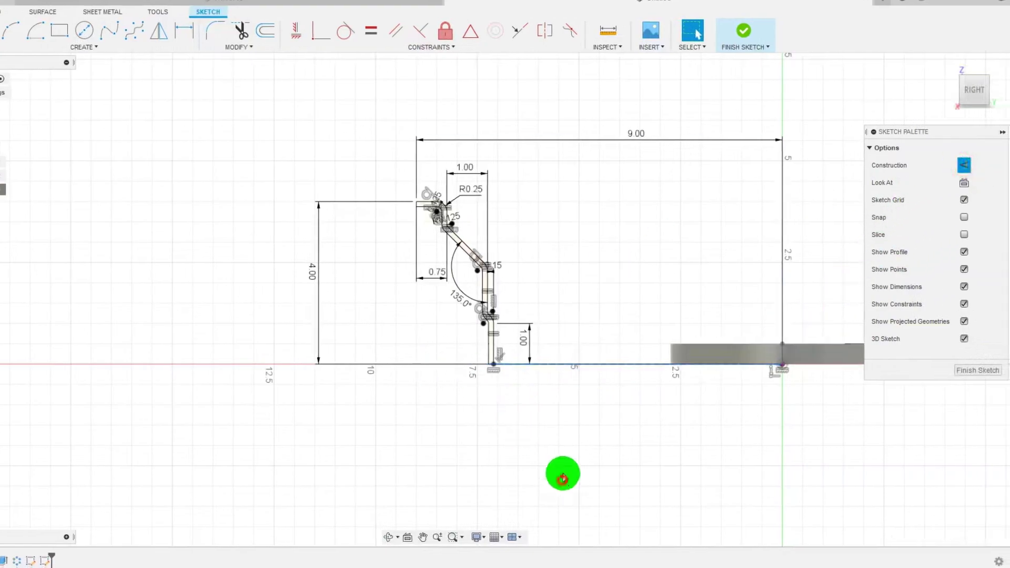
pyautogui.click(563, 476)
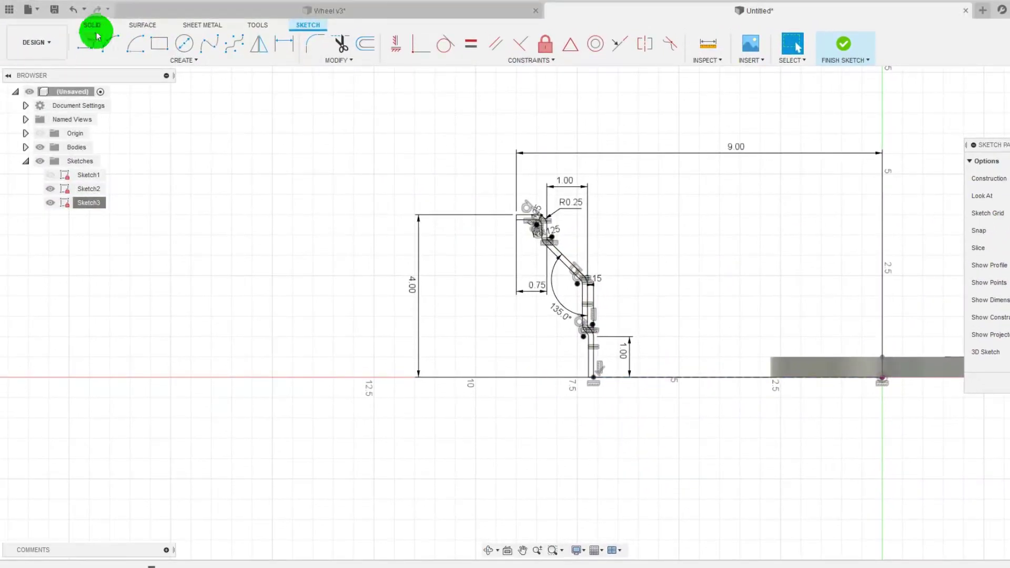
# Mirror the complete rim profile about the horizontal construction line and finish the sketch.
pyautogui.click(200, 62)
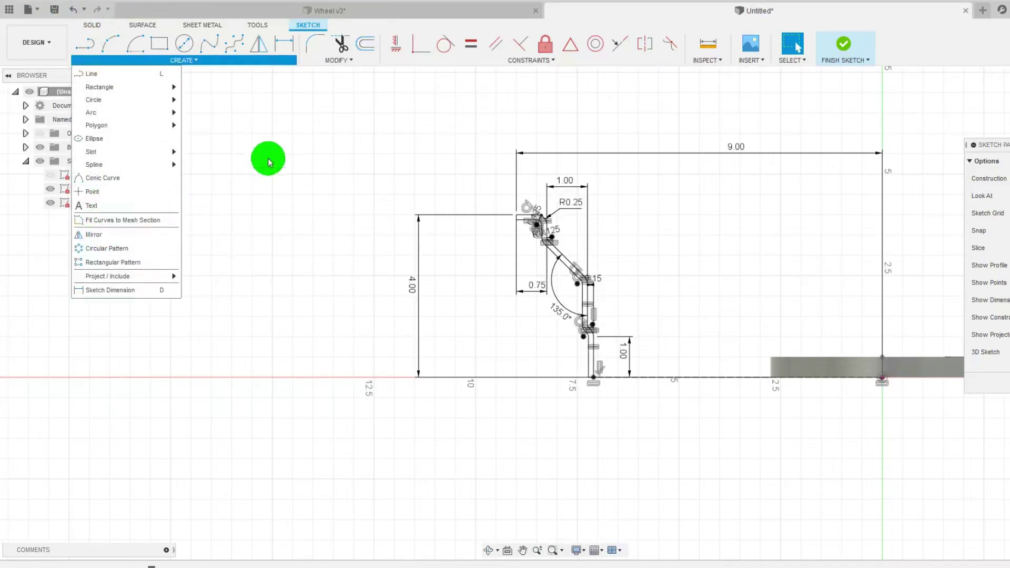
pyautogui.click(268, 157)
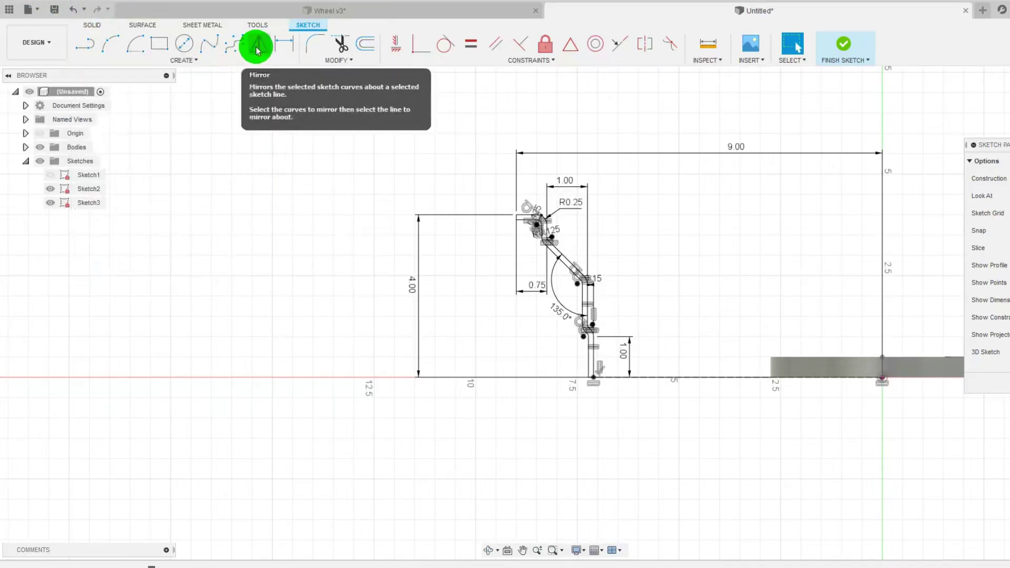
pyautogui.click(257, 47)
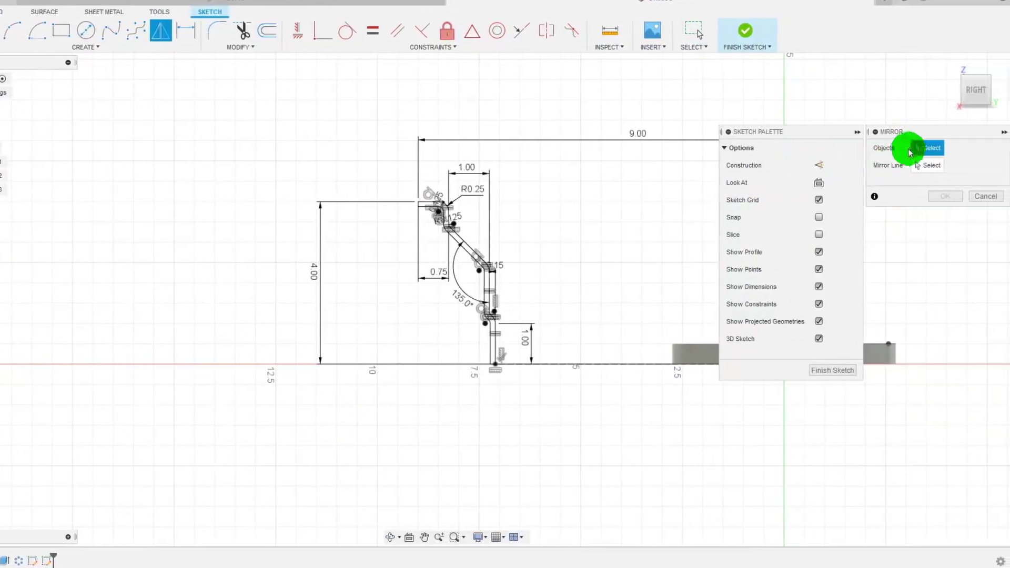
pyautogui.moveTo(382, 175); pyautogui.dragTo(521, 385)
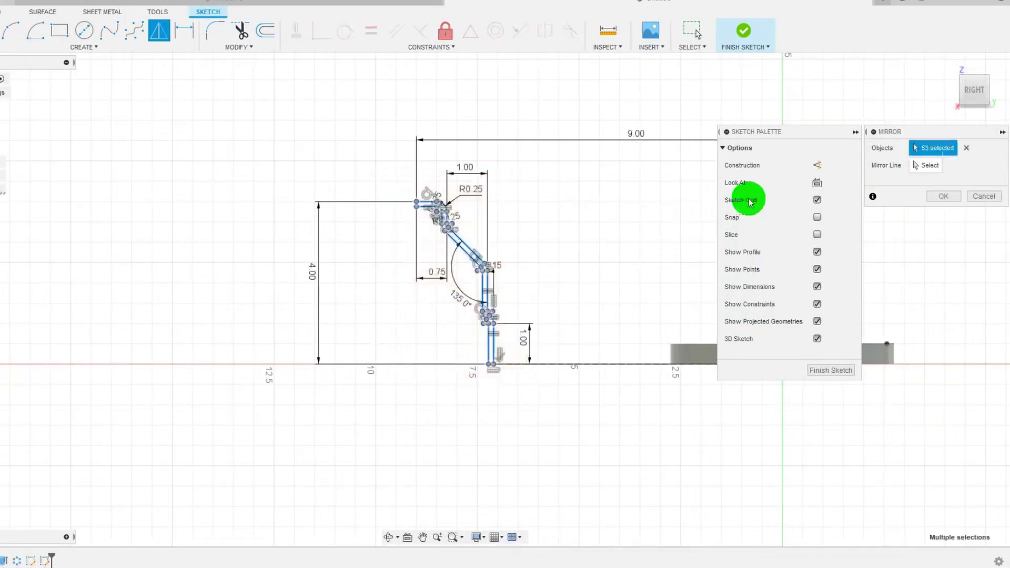
pyautogui.click(912, 169)
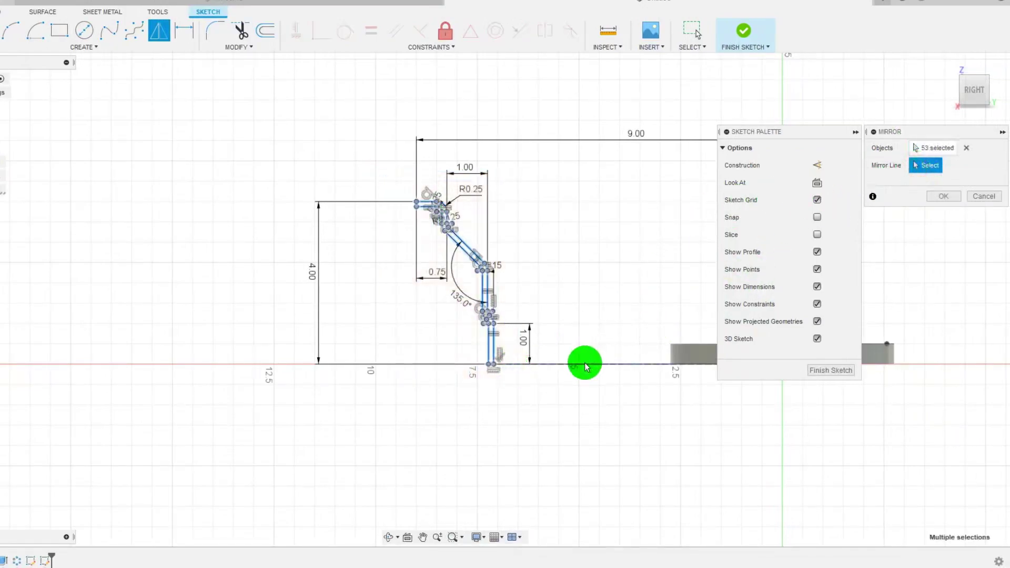
pyautogui.scroll(-3, 511, 391)
pyautogui.scroll(3, 456, 472)
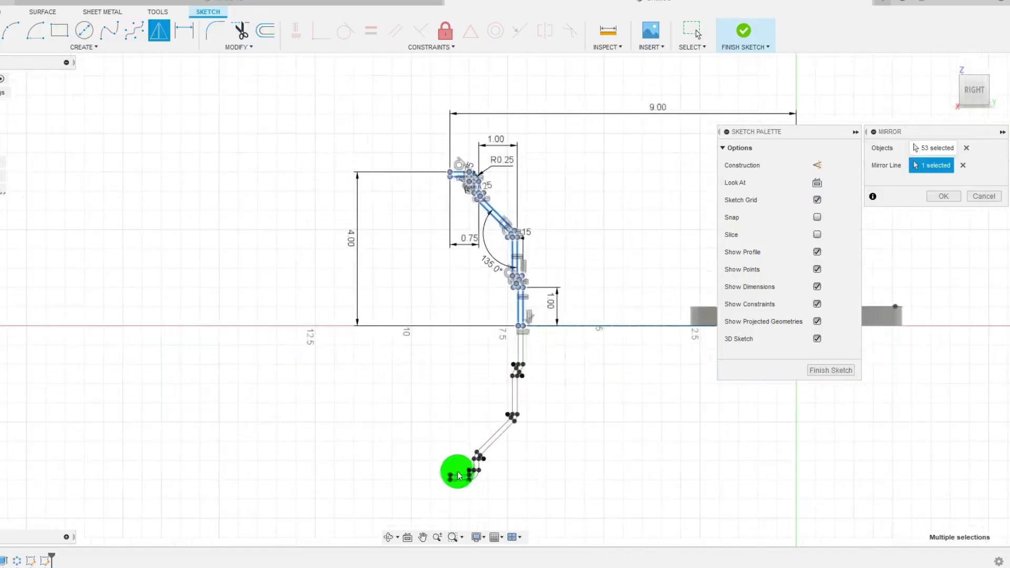
pyautogui.click(828, 370)
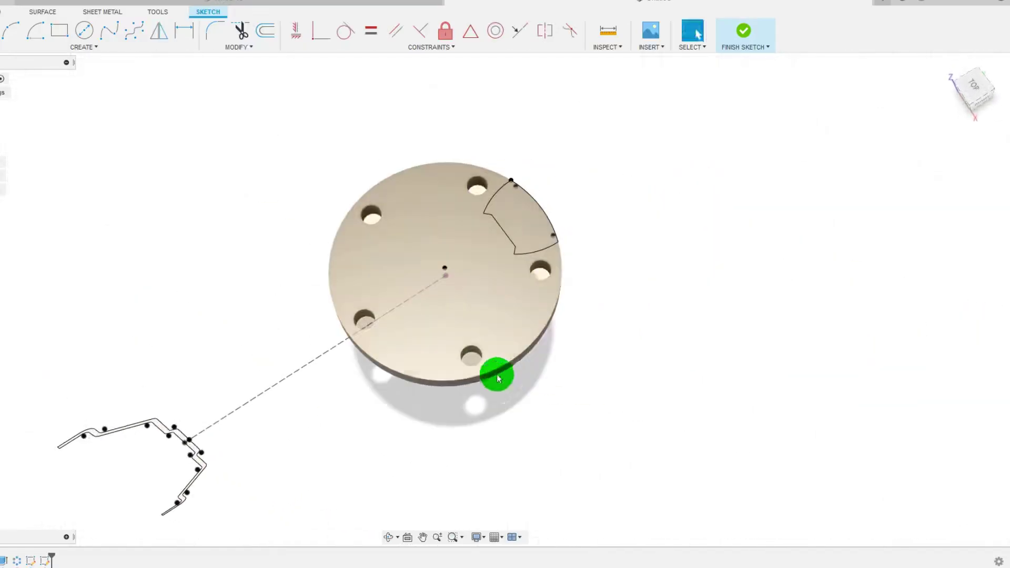
# Reopen Sketch3 and examine the mirrored rim profile along its length and at the mirror line for closed regions.
pyautogui.click(93, 204)
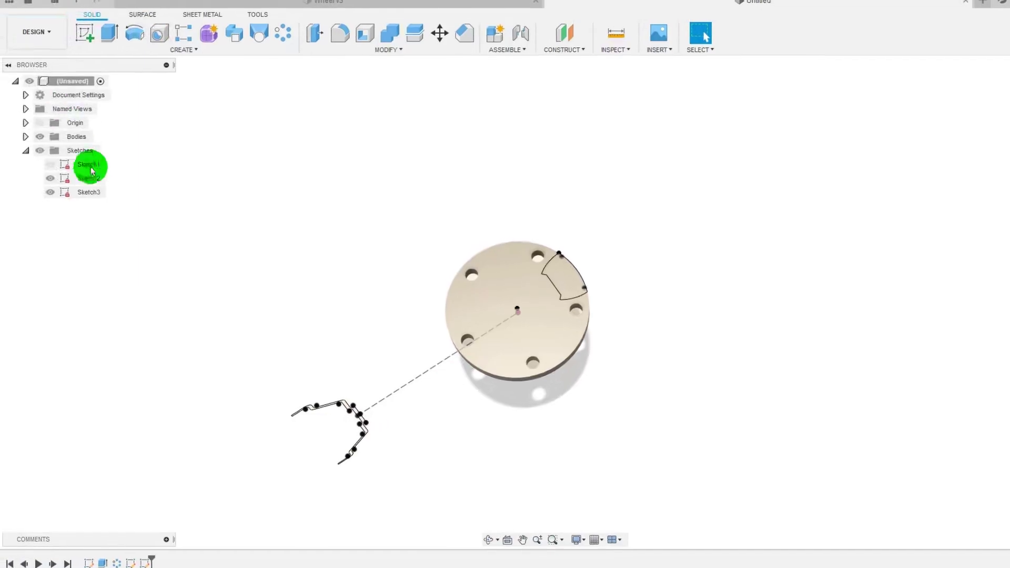
pyautogui.rightClick(95, 206)
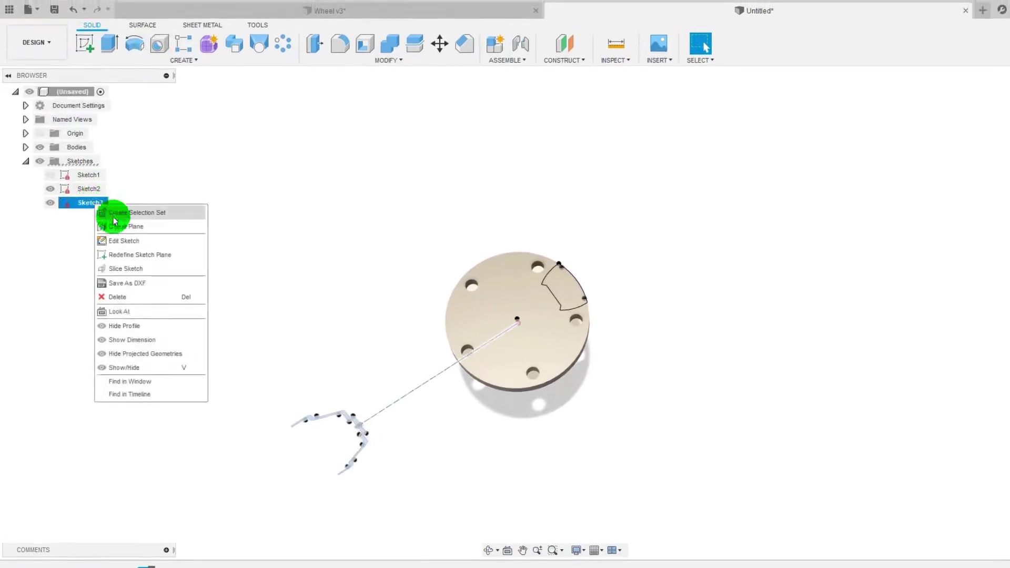
pyautogui.click(125, 248)
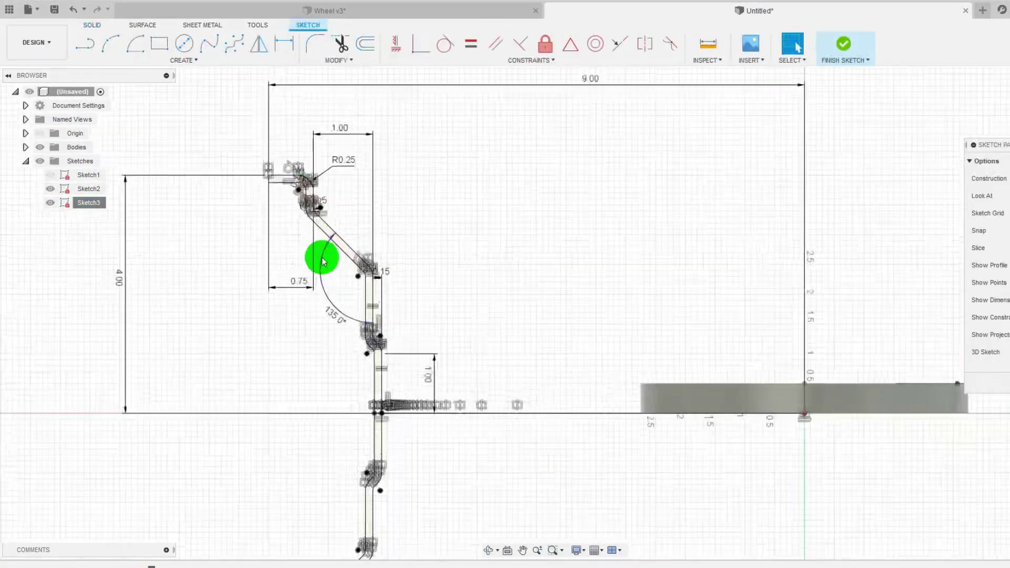
pyautogui.scroll(3, 364, 244)
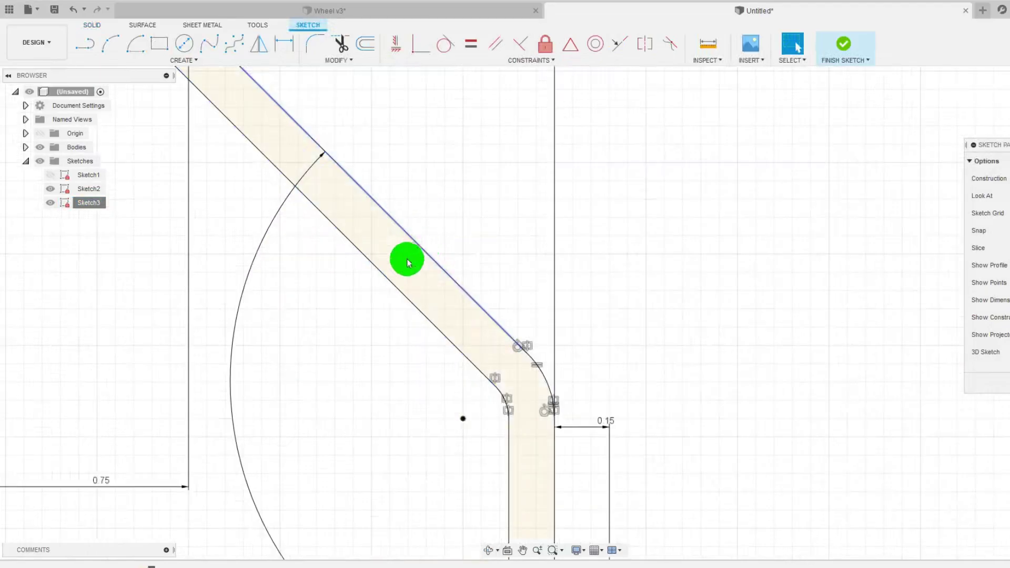
pyautogui.scroll(-5, 433, 269)
pyautogui.scroll(-5, 434, 273)
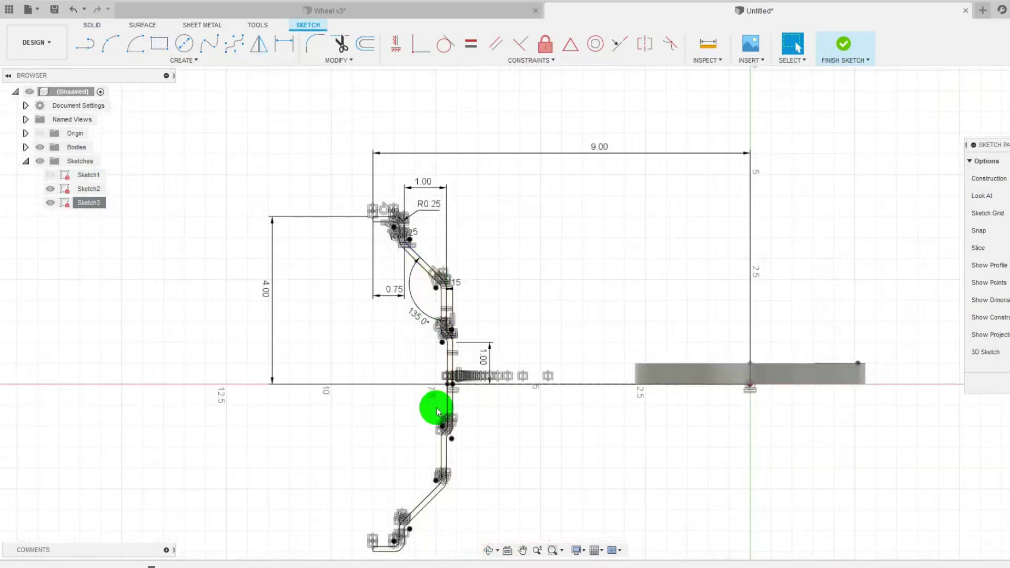
pyautogui.scroll(8, 413, 521)
pyautogui.scroll(-1, 410, 516)
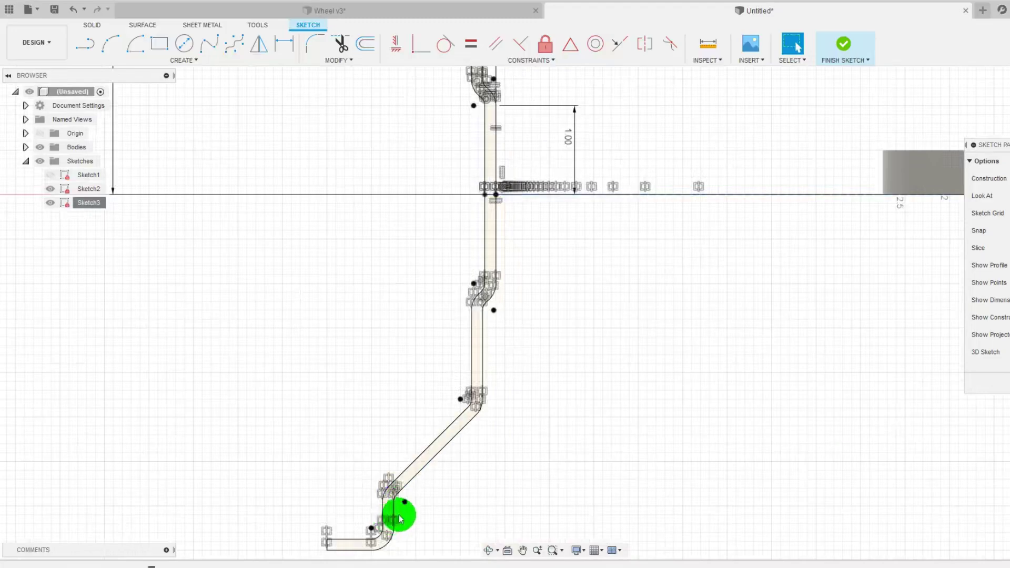
pyautogui.scroll(-1, 405, 520)
pyautogui.scroll(5, 484, 218)
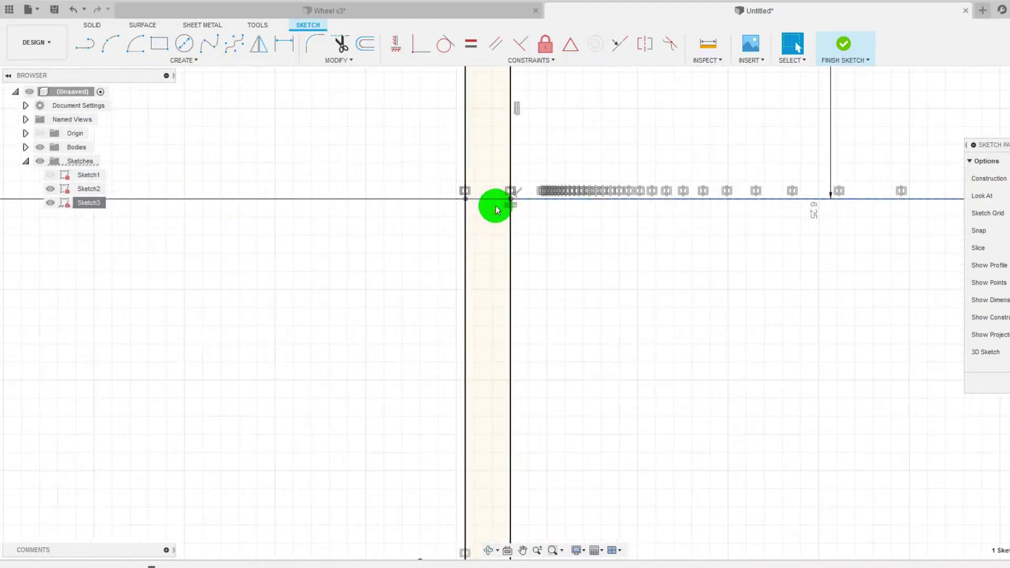
pyautogui.scroll(-8, 471, 255)
pyautogui.scroll(-1, 467, 257)
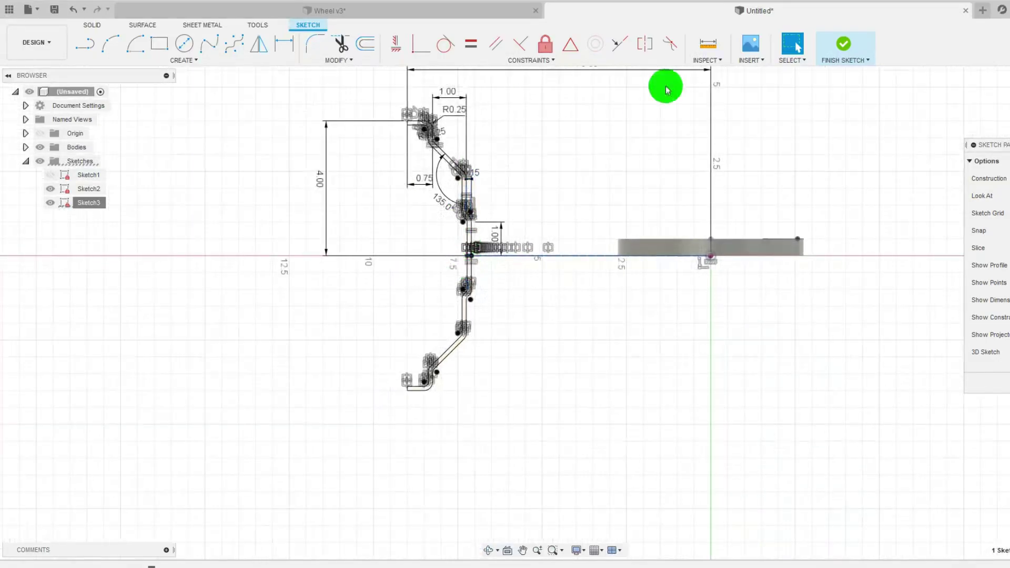
pyautogui.click(843, 44)
# Start a Revolve with the horizontal construction line as the axis.
pyautogui.keyDown('shift'); pyautogui.moveTo(963, 341); pyautogui.dragTo(681, 258, button='middle'); pyautogui.keyUp('shift')
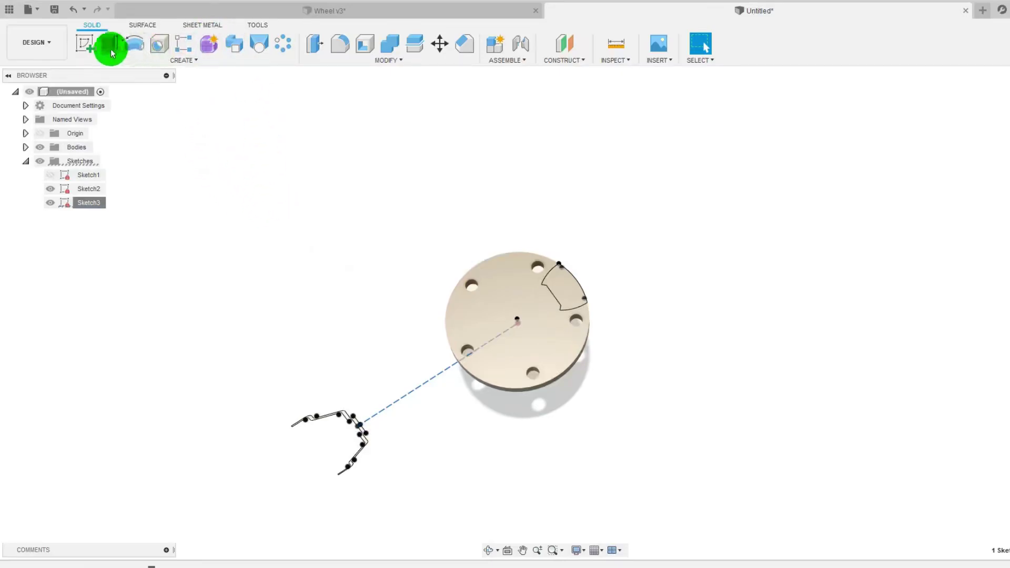
pyautogui.click(131, 47)
pyautogui.click(421, 380)
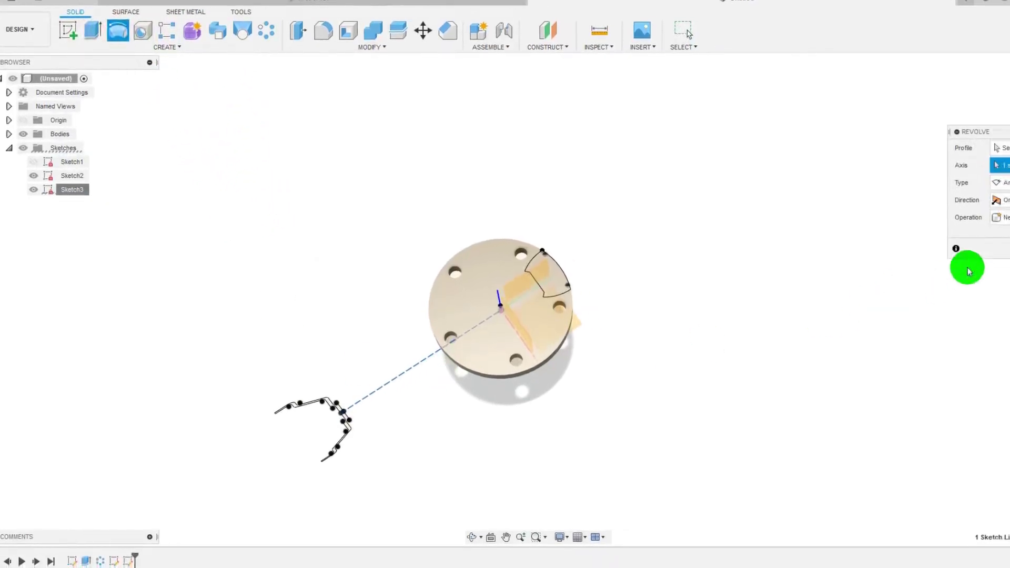
pyautogui.keyDown('shift'); pyautogui.moveTo(439, 390); pyautogui.dragTo(291, 377, button='middle'); pyautogui.keyUp('shift')
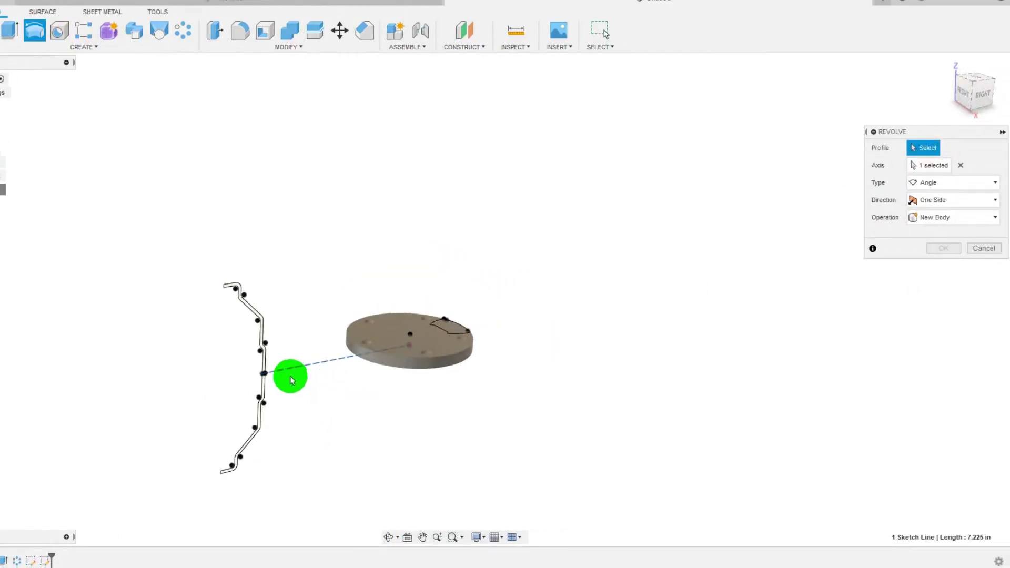
# Revolve the rim cross-section profile 360 degrees around the Z axis as a new body.
pyautogui.scroll(5, 237, 327)
pyautogui.click(223, 324)
pyautogui.scroll(-3, 463, 363)
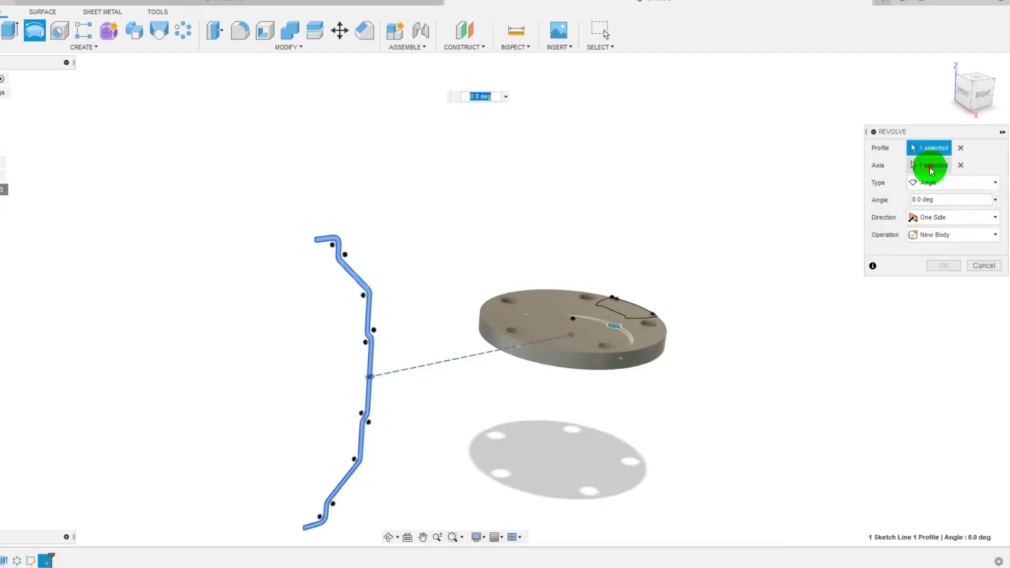
pyautogui.click(929, 165)
pyautogui.click(578, 295)
pyautogui.keyDown('shift'); pyautogui.moveTo(623, 306); pyautogui.dragTo(588, 341, button='middle'); pyautogui.keyUp('shift')
pyautogui.click(942, 259)
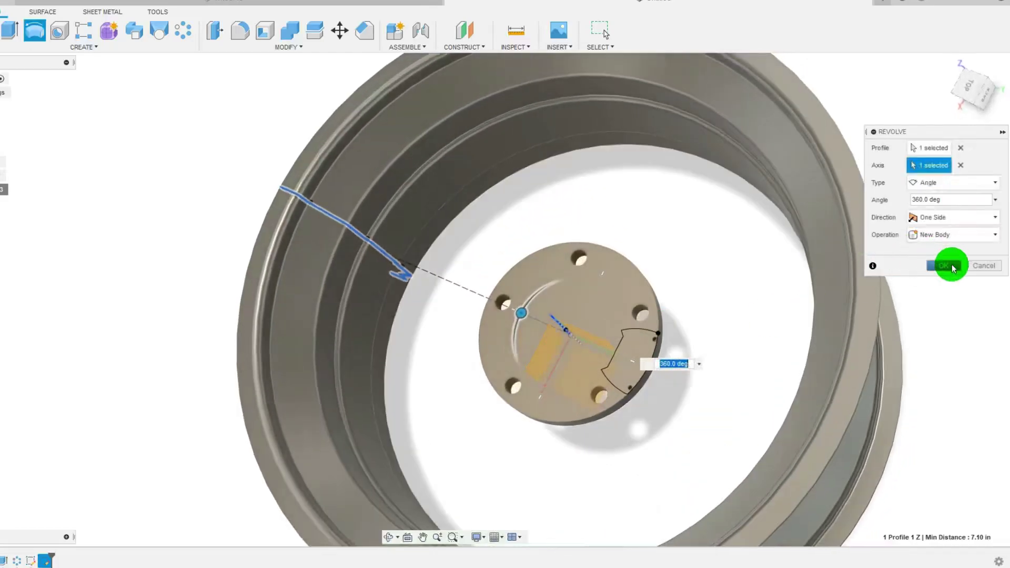
pyautogui.click(941, 235)
pyautogui.click(940, 235)
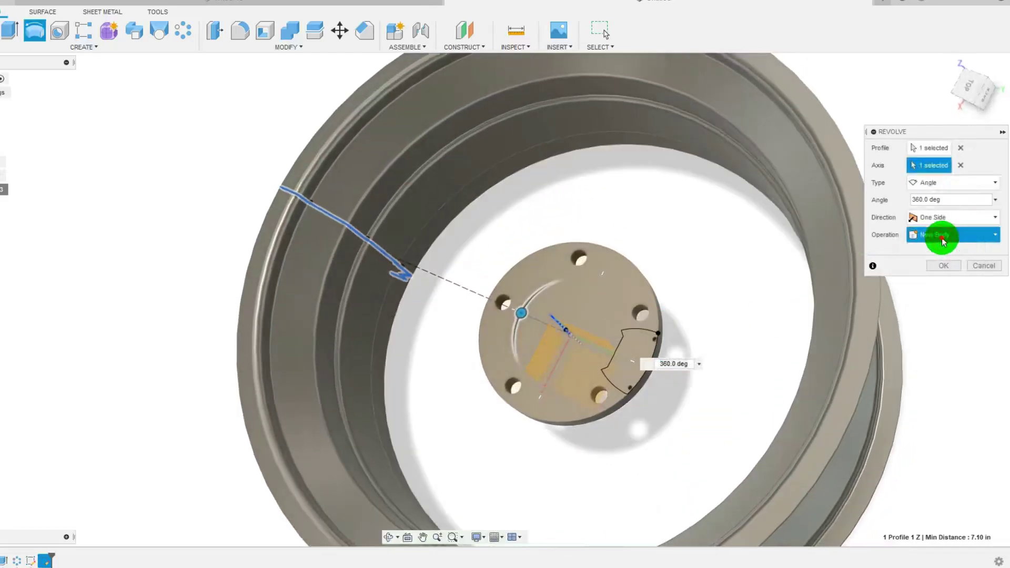
pyautogui.click(940, 264)
pyautogui.keyDown('shift'); pyautogui.moveTo(624, 408); pyautogui.dragTo(710, 375, button='middle'); pyautogui.keyUp('shift')
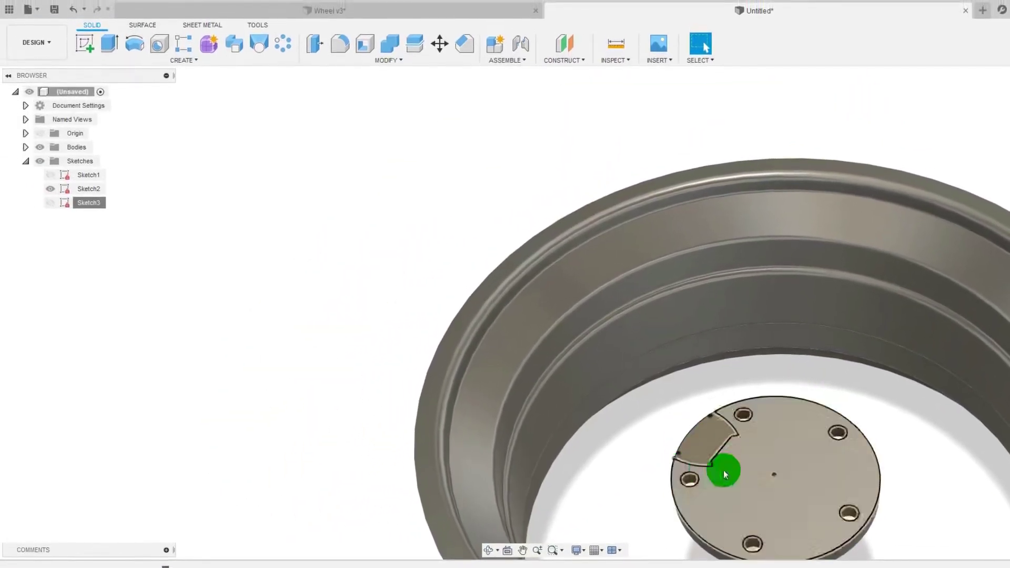
pyautogui.scroll(2, 737, 423)
pyautogui.scroll(-5, 728, 451)
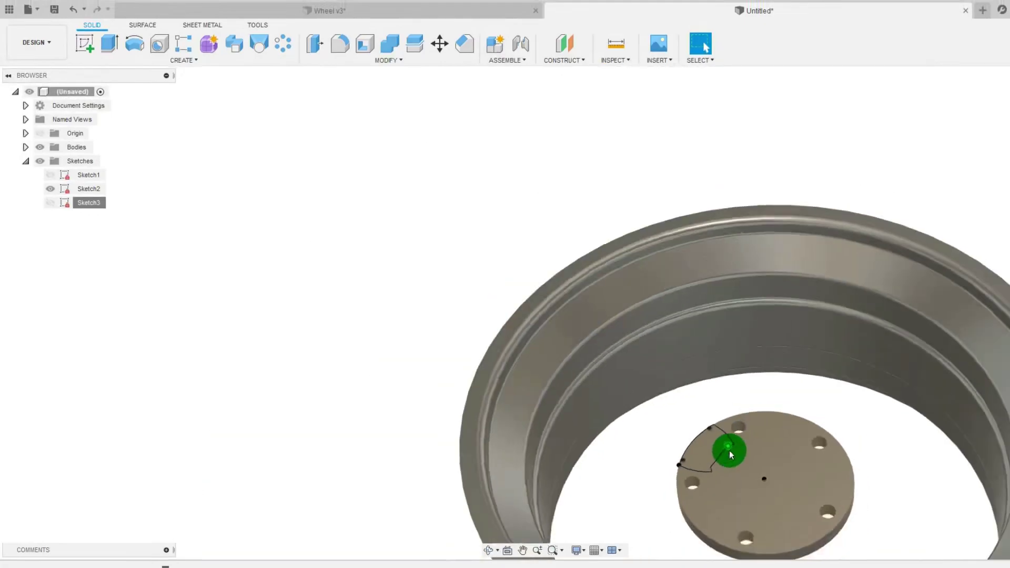
pyautogui.moveTo(793, 472)
pyautogui.keyDown('shift'); pyautogui.mouseDown(button='middle')
pyautogui.moveTo(763, 426)
pyautogui.moveTo(769, 473)
pyautogui.moveTo(779, 466)
pyautogui.mouseUp(button='middle'); pyautogui.keyUp('shift')
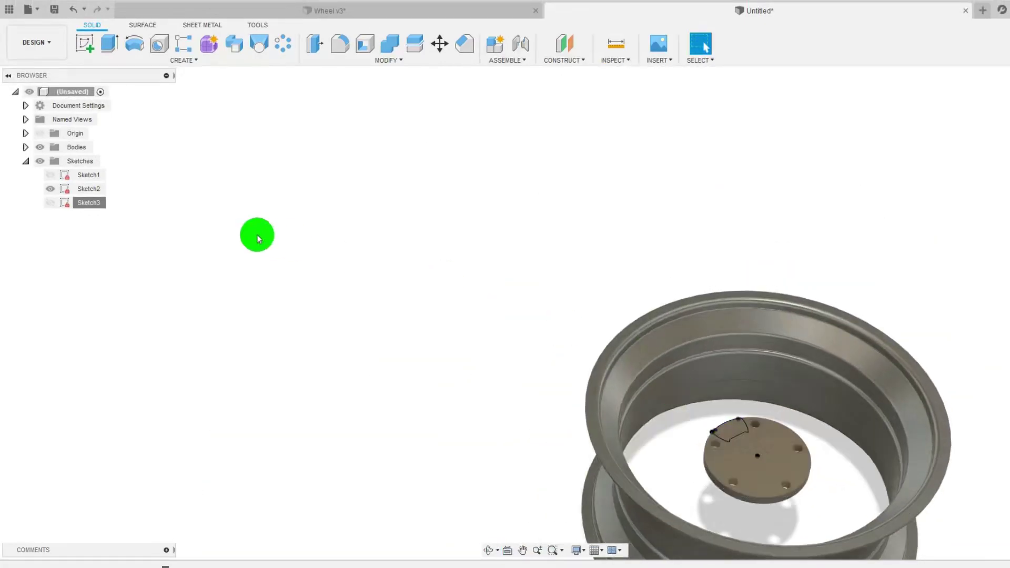
pyautogui.click(92, 42)
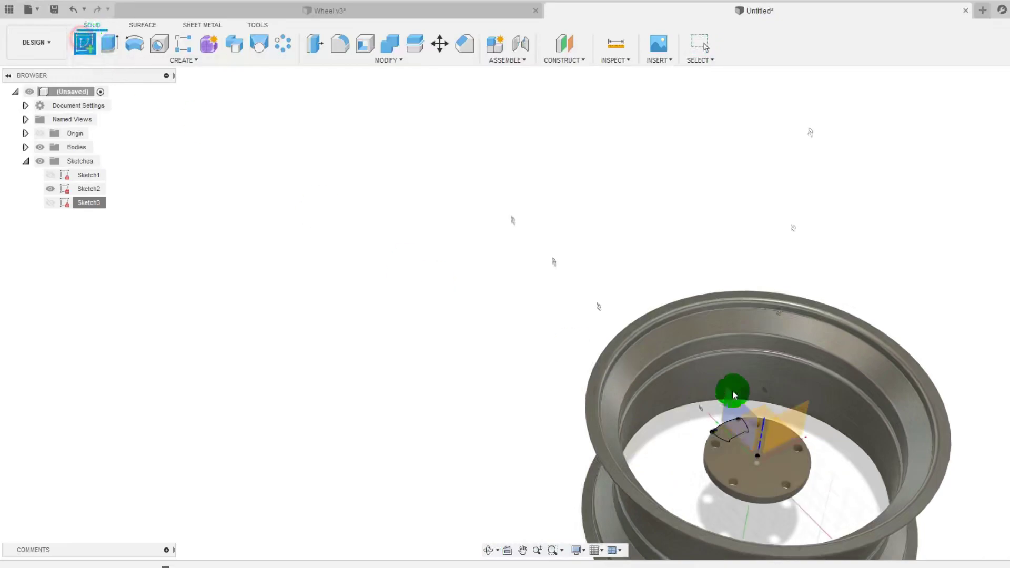
pyautogui.click(792, 427)
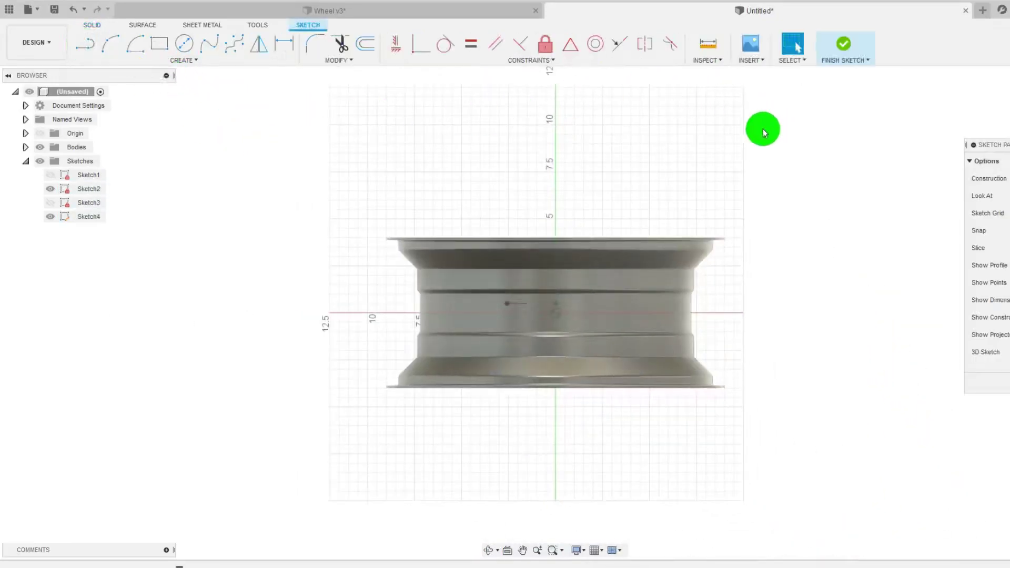
pyautogui.click(844, 44)
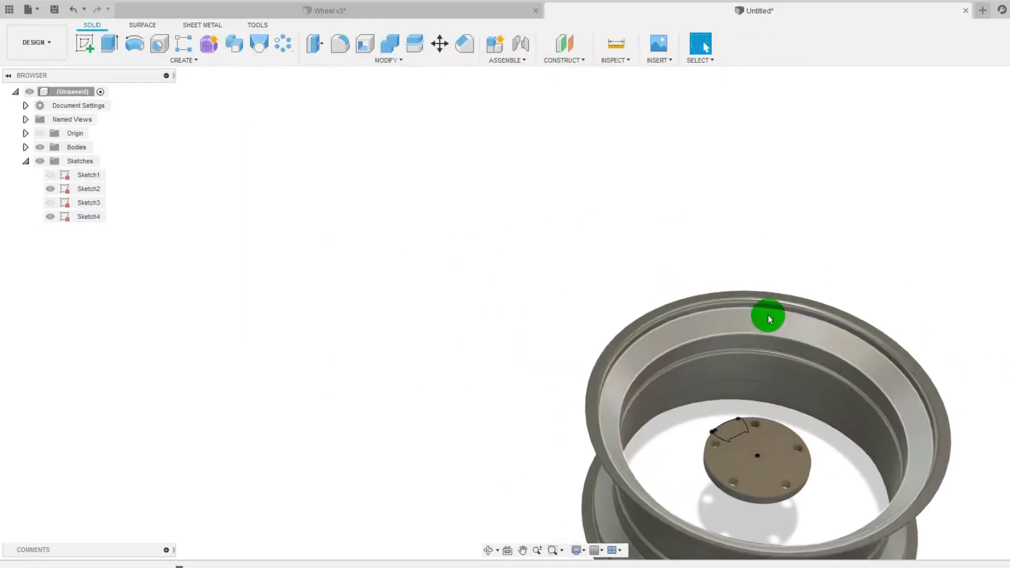
pyautogui.rightClick(85, 224)
pyautogui.click(124, 312)
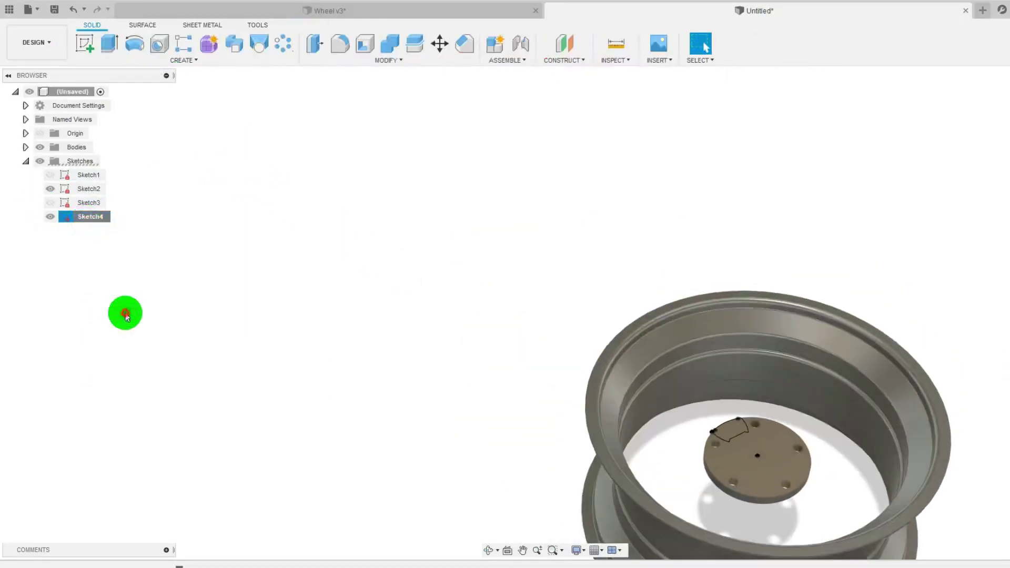
# Create a construction plane offset 9 in from the vertical XZ origin plane.
pyautogui.click(579, 60)
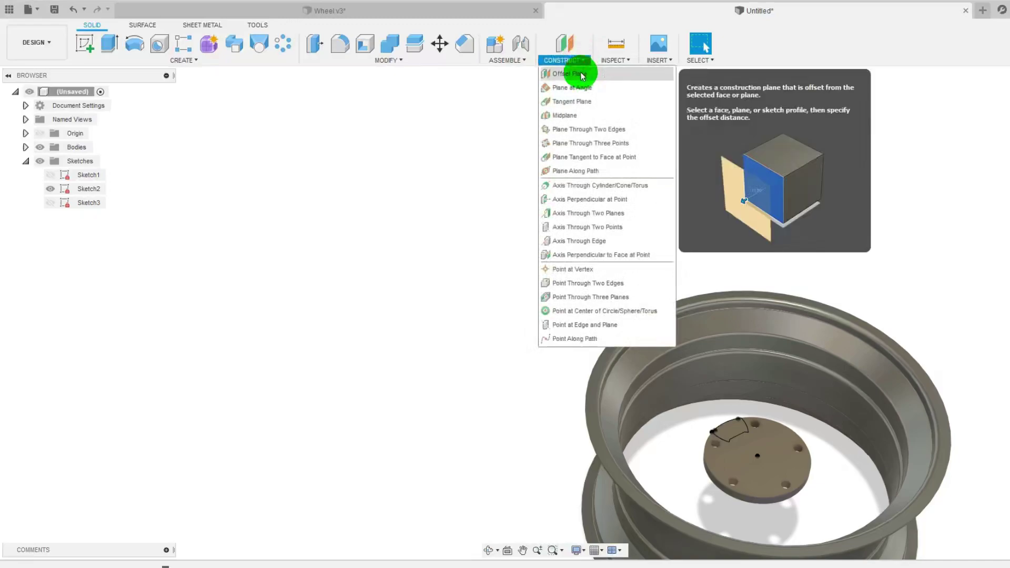
pyautogui.click(582, 75)
pyautogui.click(816, 436)
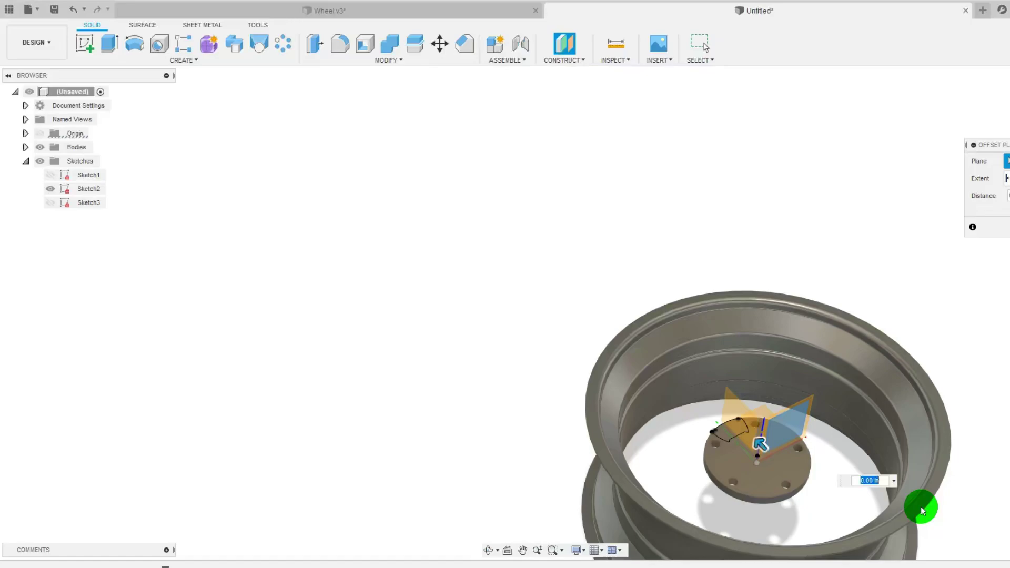
pyautogui.write('9')
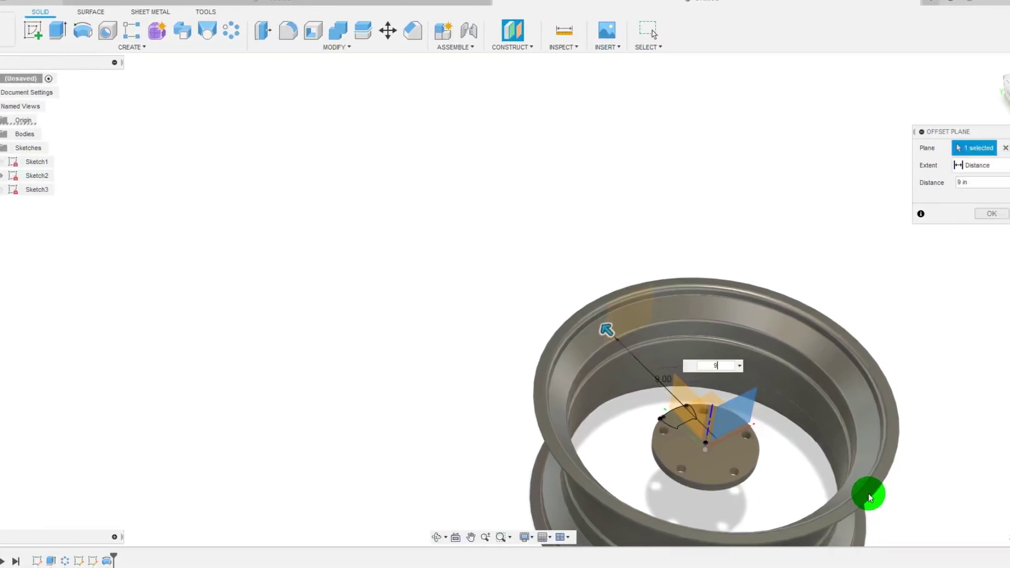
pyautogui.click(988, 214)
# Start a sketch on the offset plane and draw a horizontal line above the origin, within the rim's width.
pyautogui.keyDown('shift'); pyautogui.moveTo(702, 339); pyautogui.dragTo(662, 426, button='middle'); pyautogui.keyUp('shift')
pyautogui.scroll(4, 668, 392)
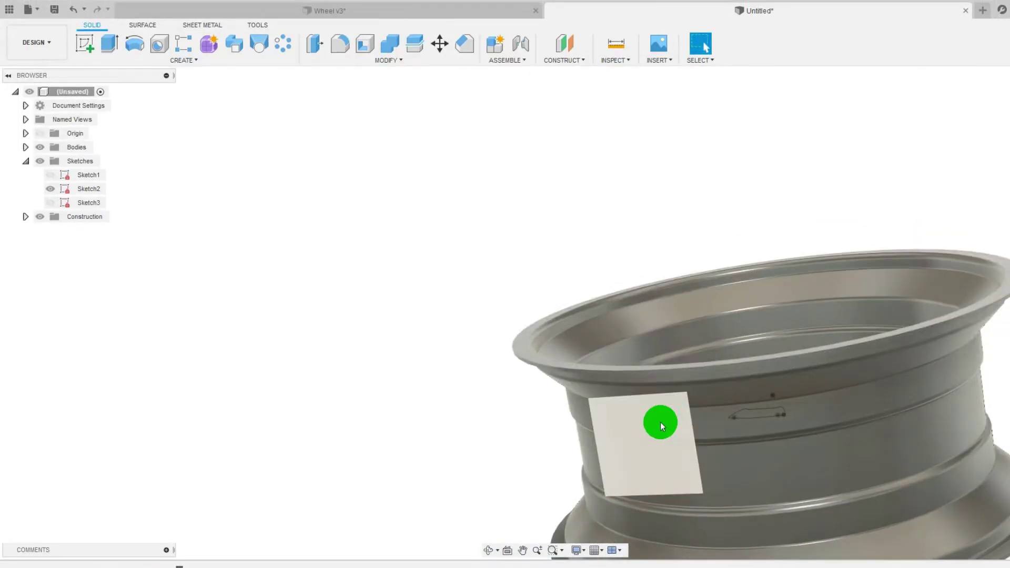
pyautogui.click(661, 427)
pyautogui.click(85, 45)
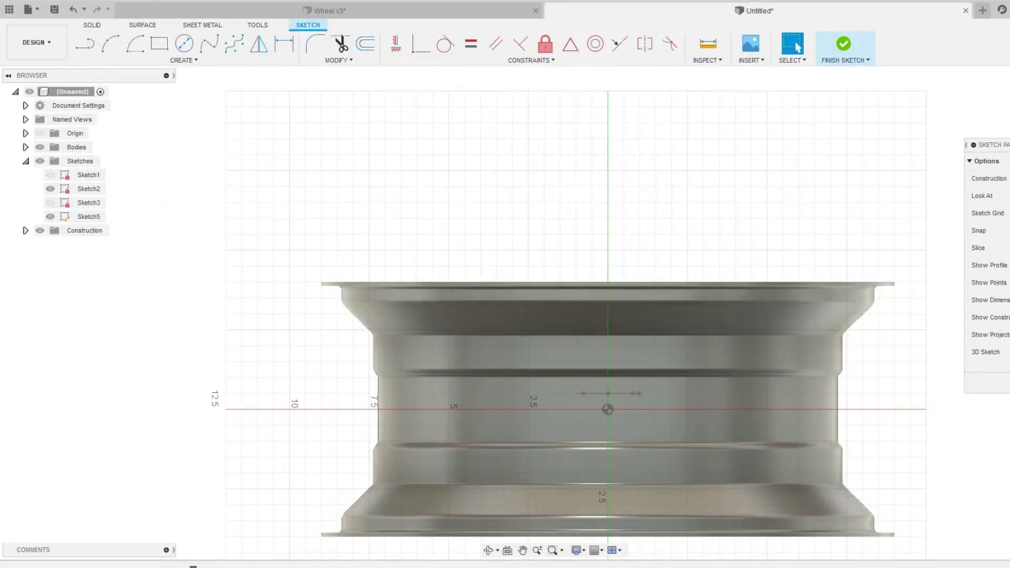
pyautogui.click(85, 44)
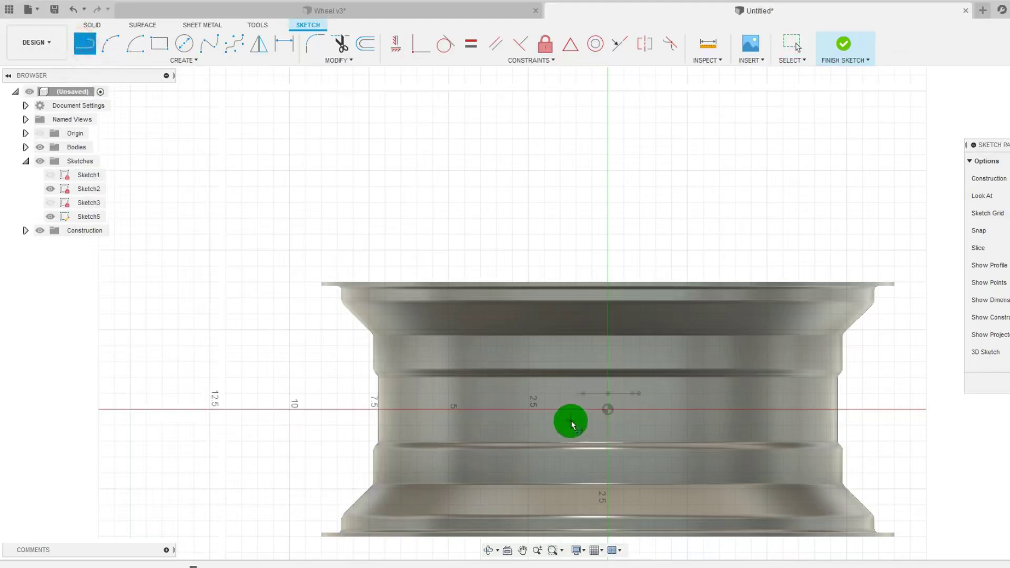
pyautogui.click(540, 349)
pyautogui.click(703, 348)
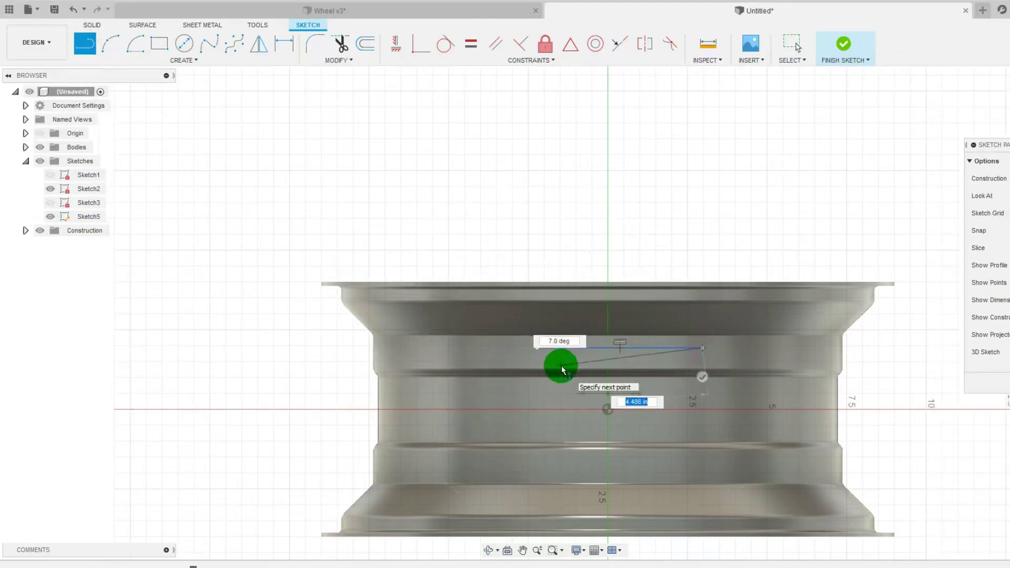
pyautogui.press('Escape')
pyautogui.rightClick(648, 352)
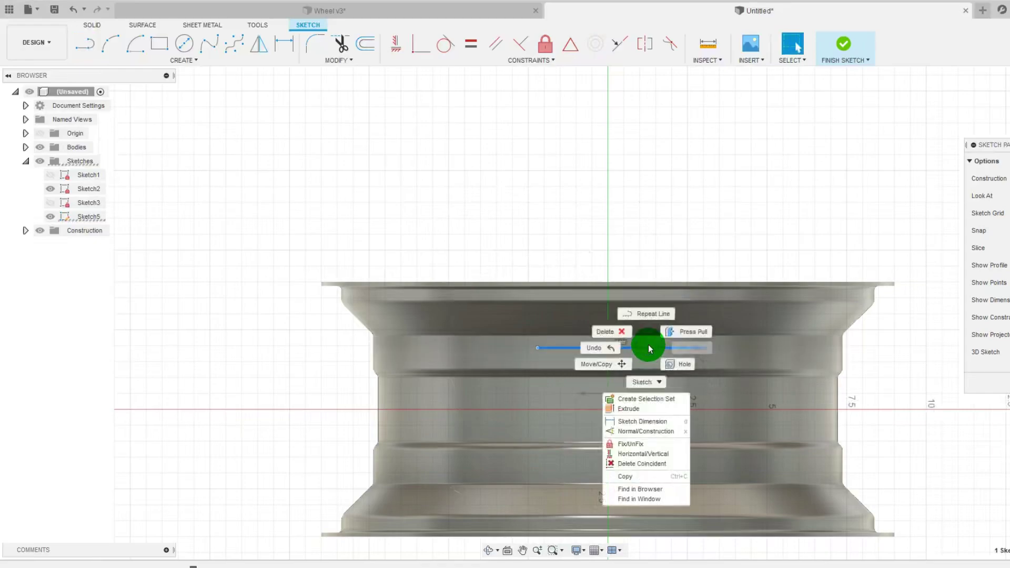
pyautogui.click(657, 233)
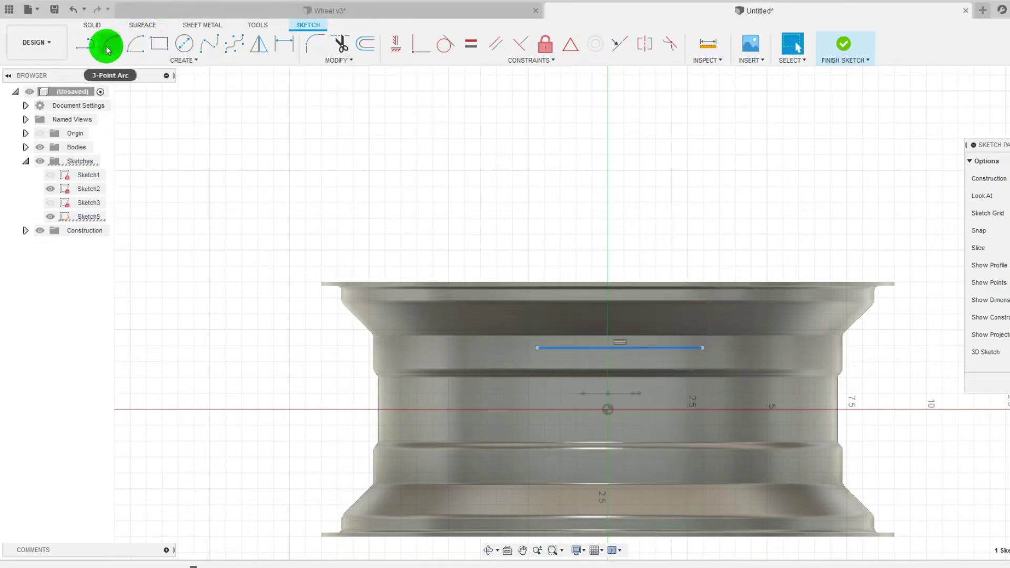
# Draw a line from the midpoint of the horizontal line down to the origin.
pyautogui.click(87, 52)
pyautogui.click(620, 345)
pyautogui.click(611, 411)
pyautogui.press('Escape')
pyautogui.click(473, 114)
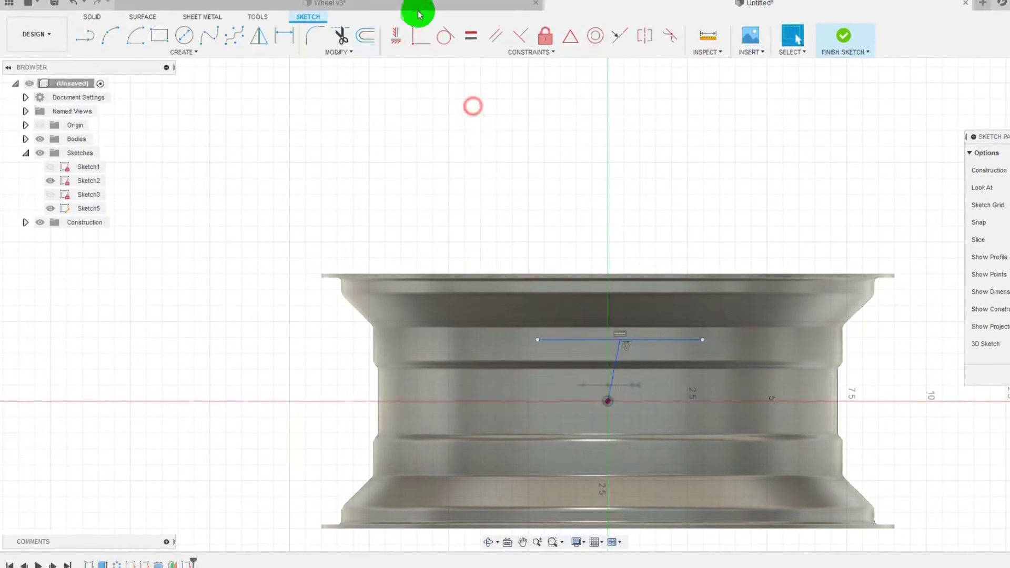
# Constrain the line between midpoint and origin to vertical and convert it to a construction line.
pyautogui.click(396, 35)
pyautogui.click(619, 360)
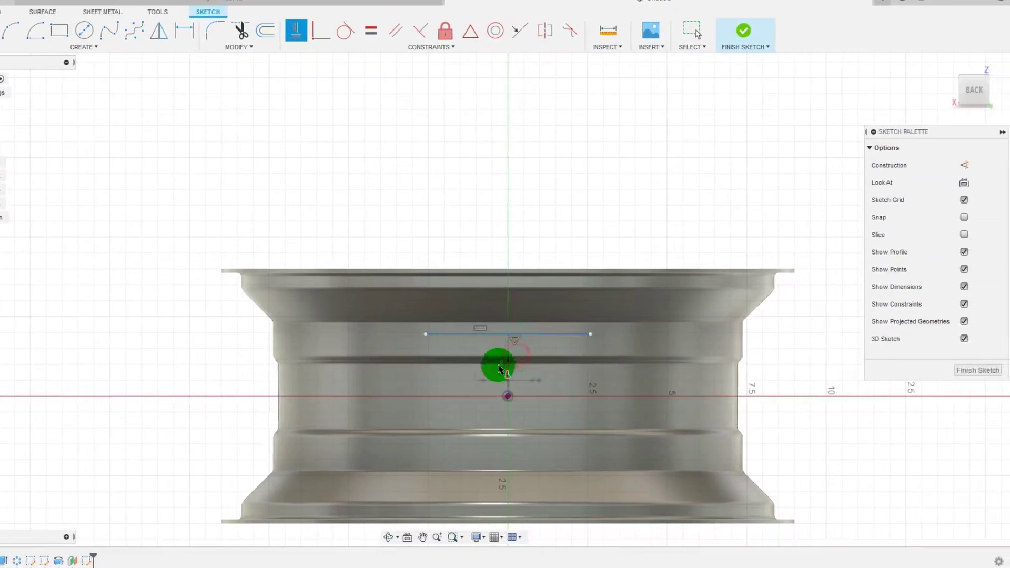
pyautogui.click(505, 357)
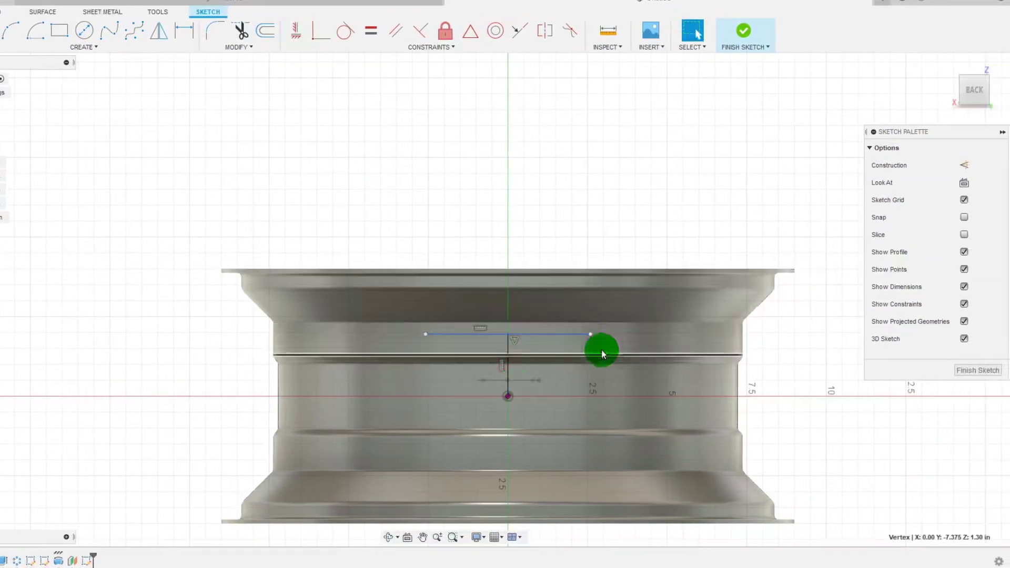
pyautogui.click(508, 347)
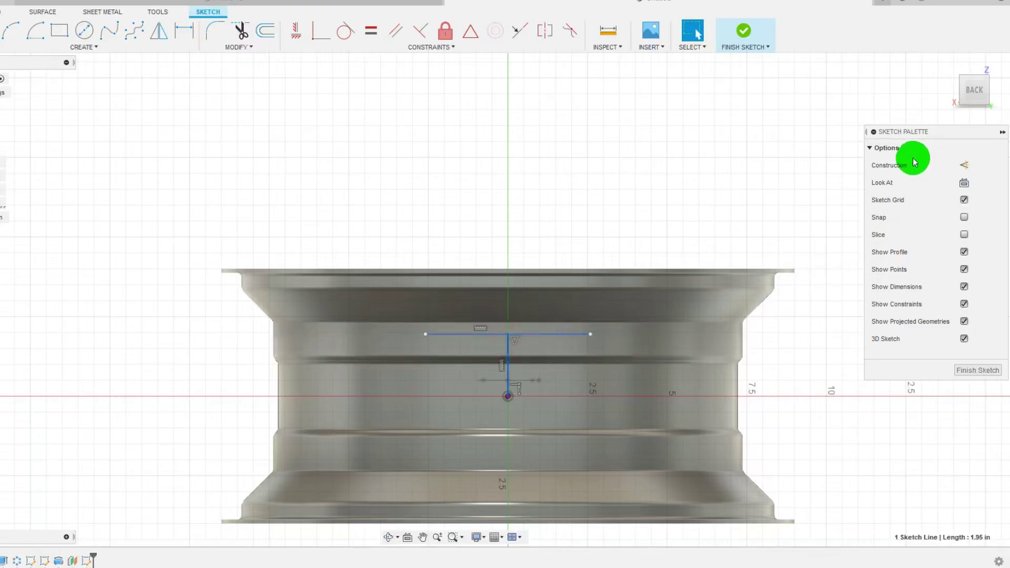
pyautogui.click(451, 215)
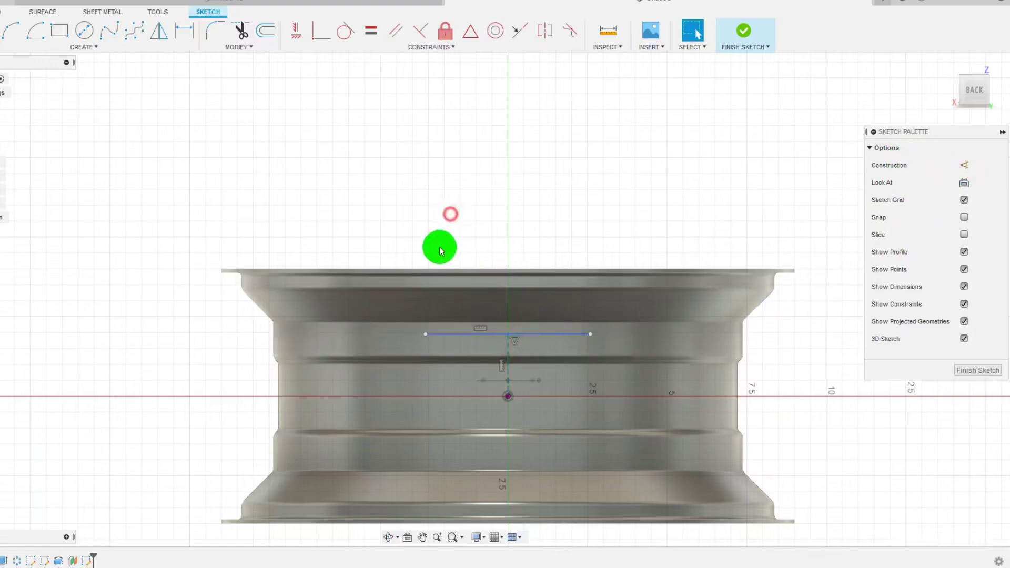
# Draw a three-point arc curving upward and inward from the right end of the horizontal line.
pyautogui.click(72, 36)
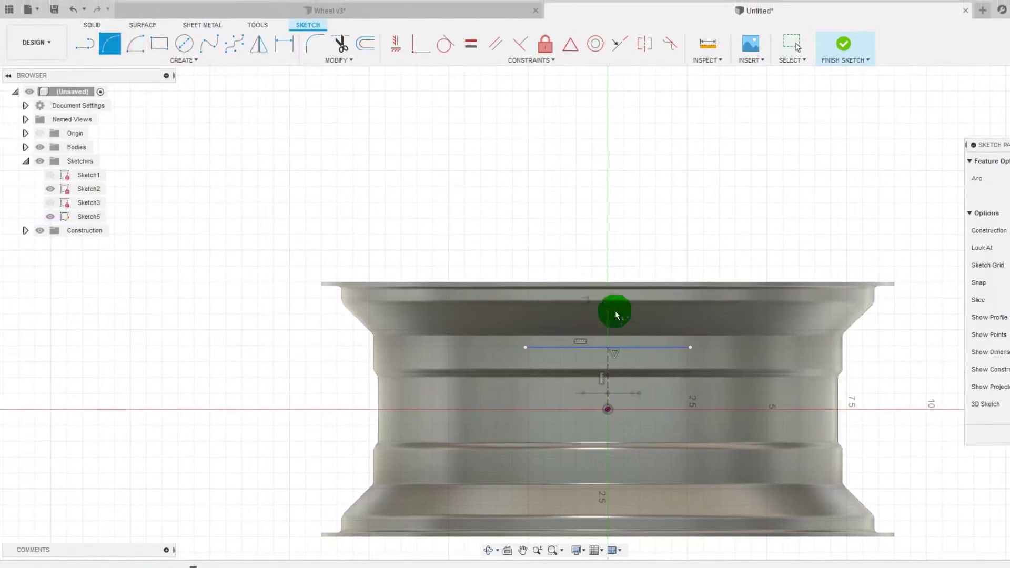
pyautogui.click(652, 251)
pyautogui.click(688, 303)
# Dimension the vertical construction line to 2.50 in, setting the horizontal line's height above the origin.
pyautogui.click(282, 44)
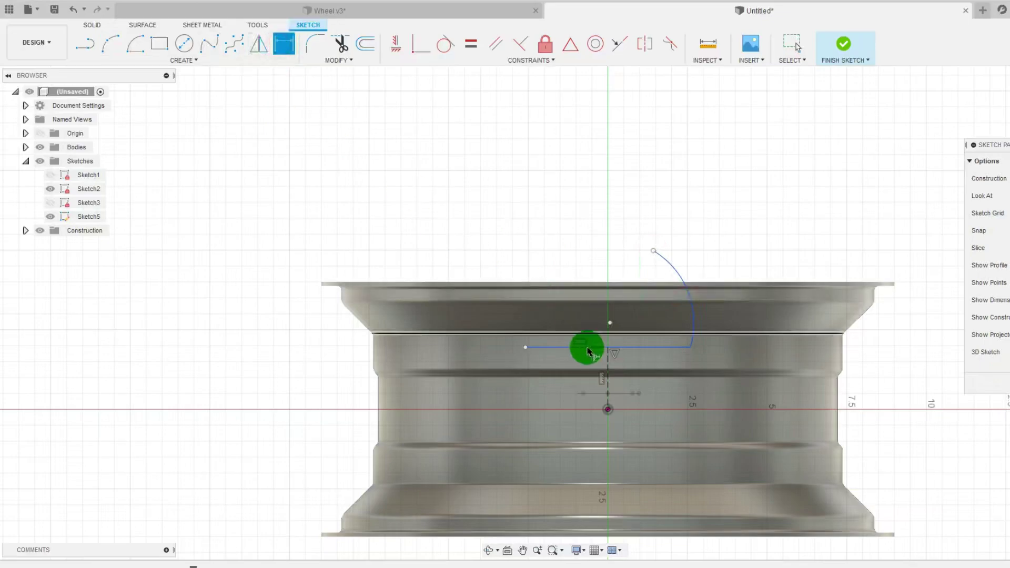
pyautogui.click(608, 362)
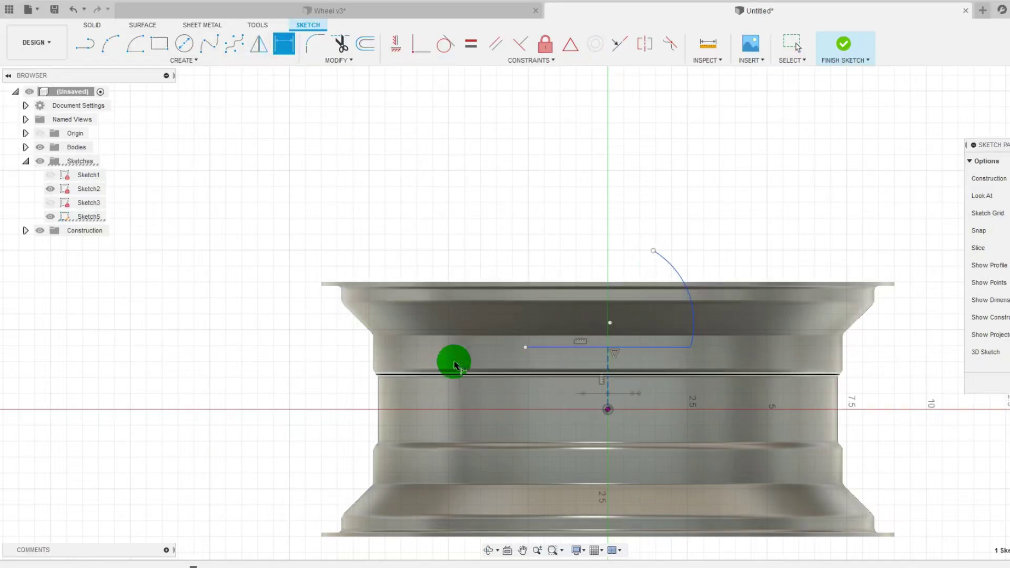
pyautogui.click(437, 231)
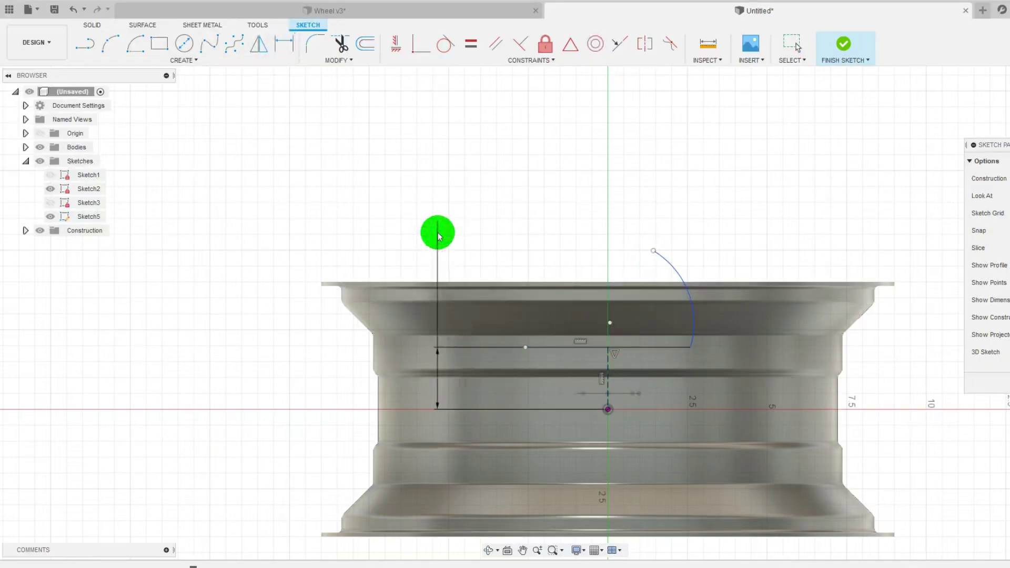
pyautogui.press('Return')
pyautogui.press('Escape')
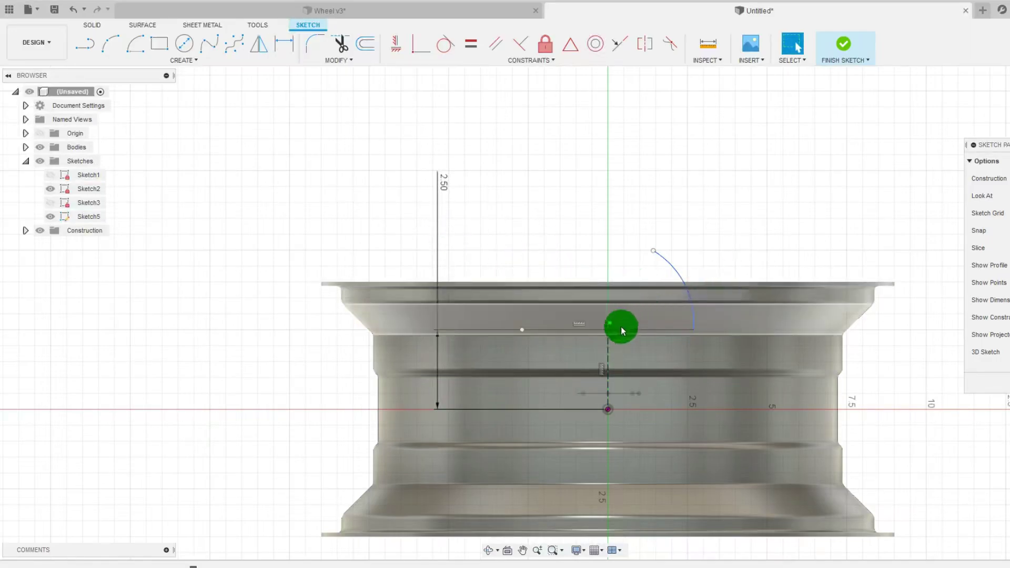
# Align the right arc's center horizontally with the line's right end and pull the arc's free end slightly lower.
pyautogui.click(664, 331)
pyautogui.keyDown('ctrl'); pyautogui.click(609, 97); pyautogui.keyUp('ctrl')
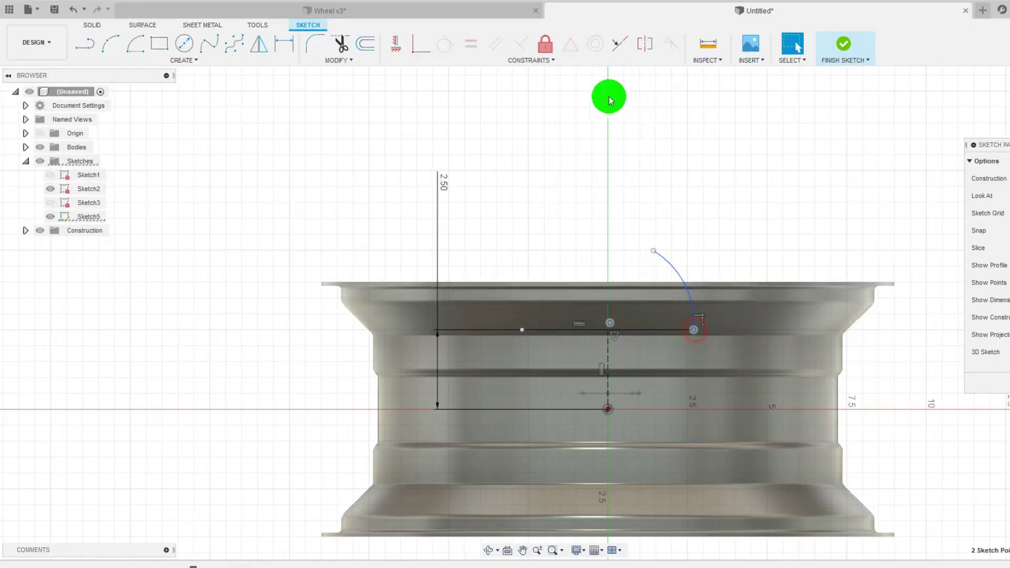
pyautogui.click(402, 50)
pyautogui.press('Escape')
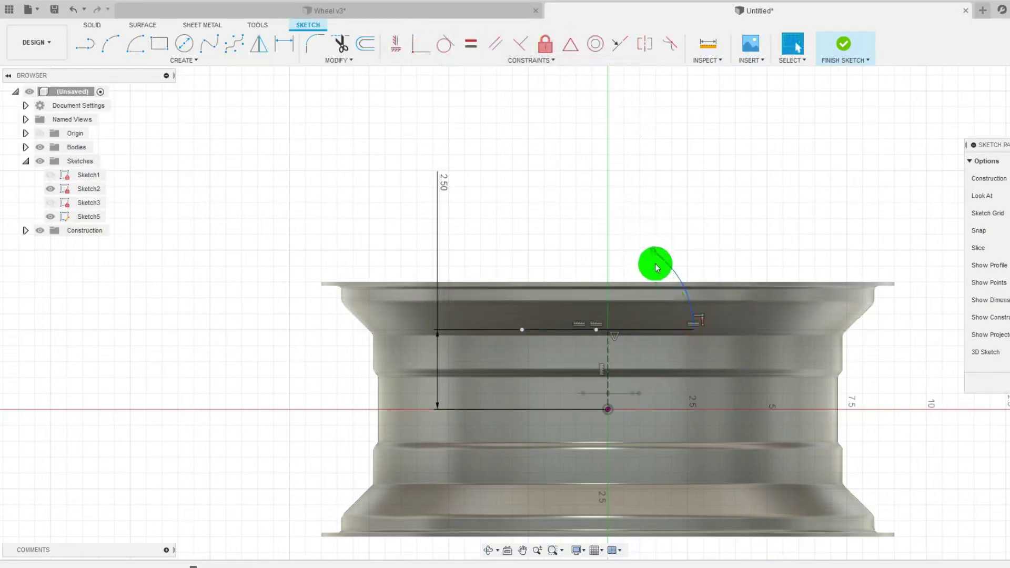
pyautogui.moveTo(653, 255)
pyautogui.mouseDown()
pyautogui.moveTo(682, 300)
pyautogui.moveTo(662, 274)
pyautogui.mouseUp()
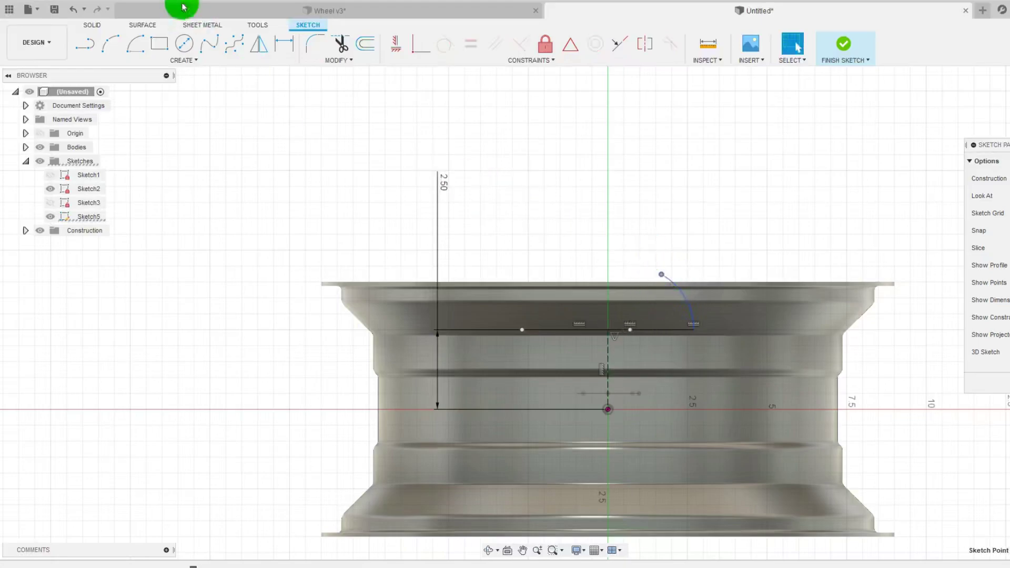
# Draw a second three-point arc curving upward and inward from the left end of the horizontal line.
pyautogui.click(111, 44)
pyautogui.click(522, 331)
pyautogui.click(549, 254)
pyautogui.press('Escape')
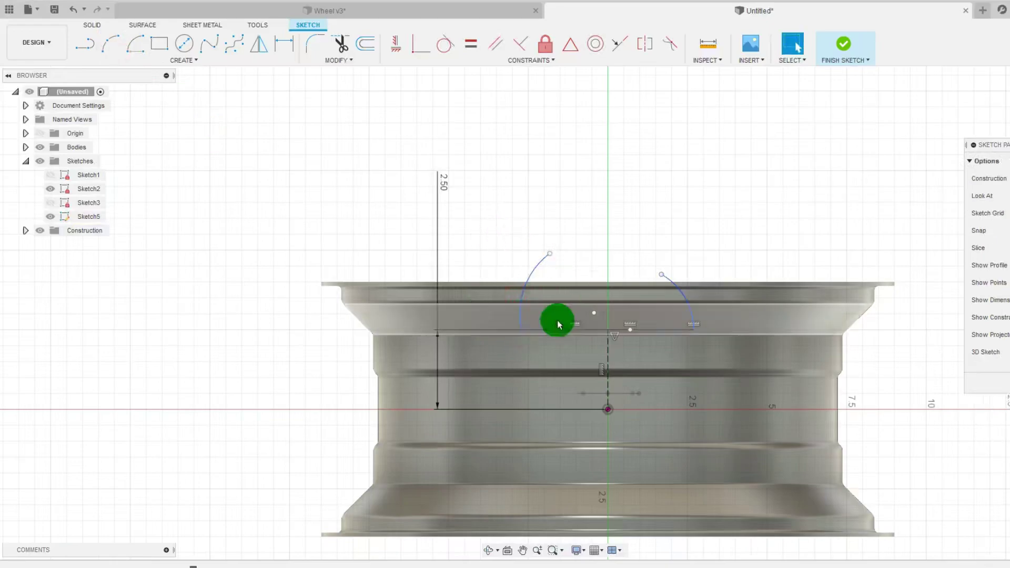
# Apply a horizontal constraint between the left arc's center and the left end of the line.
pyautogui.click(594, 314)
pyautogui.click(522, 331)
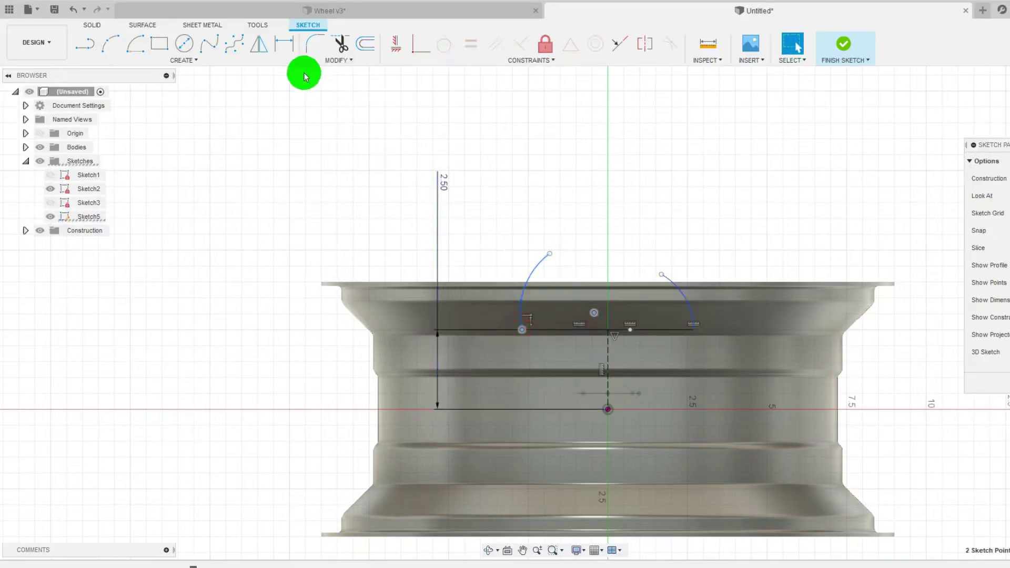
pyautogui.click(398, 50)
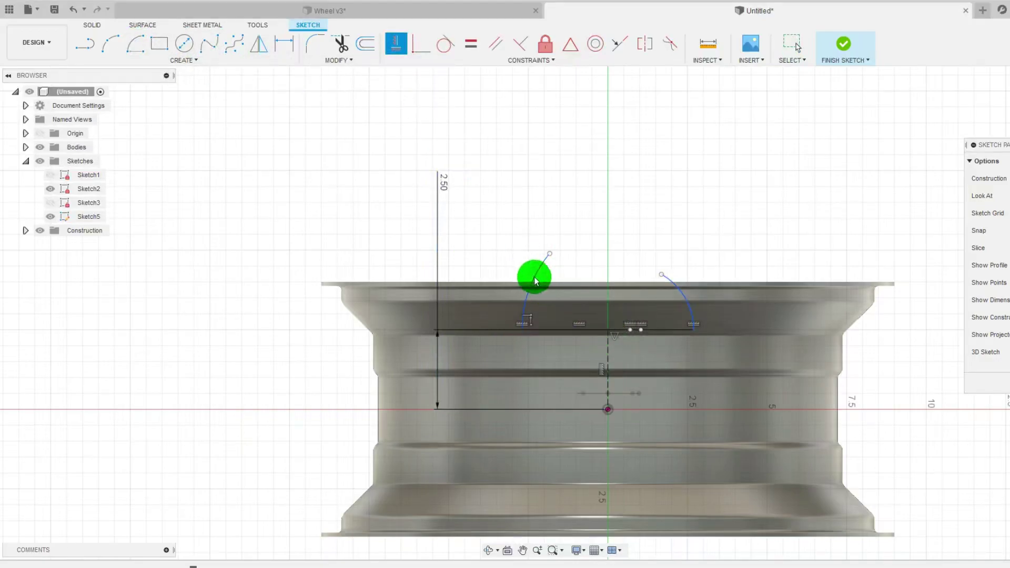
# Apply an equal constraint between the left and right arcs.
pyautogui.click(477, 50)
pyautogui.click(537, 269)
pyautogui.click(682, 301)
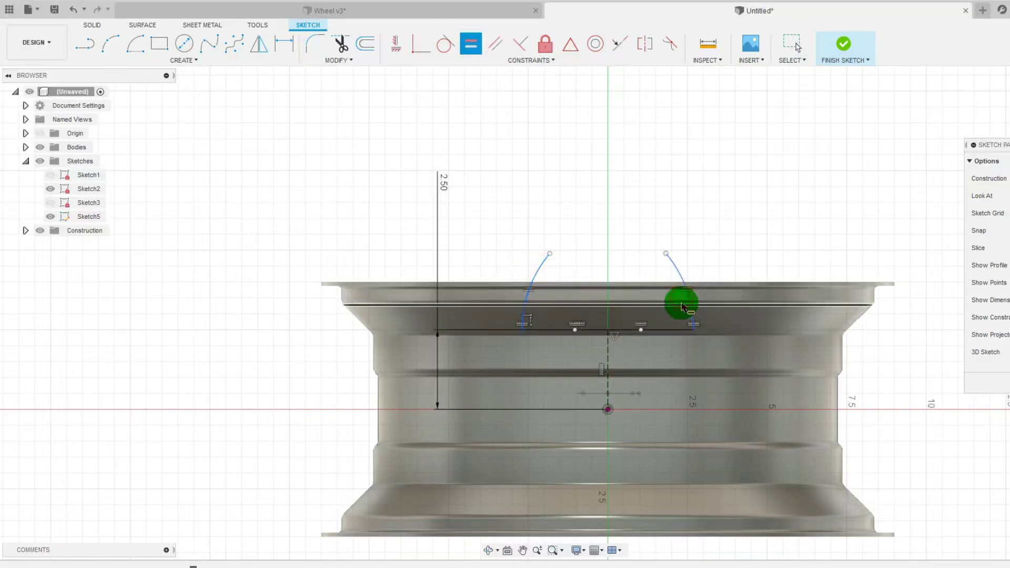
pyautogui.press('Escape')
# Pull the arcs' free ends lower and join them with a slanted, a horizontal and another slanted line to form a central notch.
pyautogui.click(661, 254)
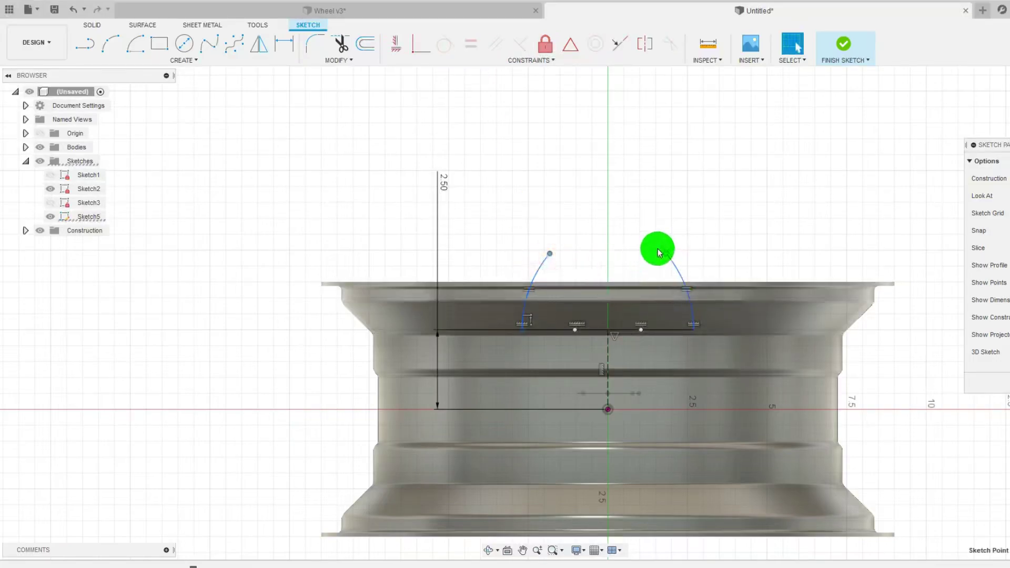
pyautogui.moveTo(666, 257); pyautogui.dragTo(561, 280)
pyautogui.click(84, 43)
pyautogui.moveTo(644, 274); pyautogui.dragTo(560, 275)
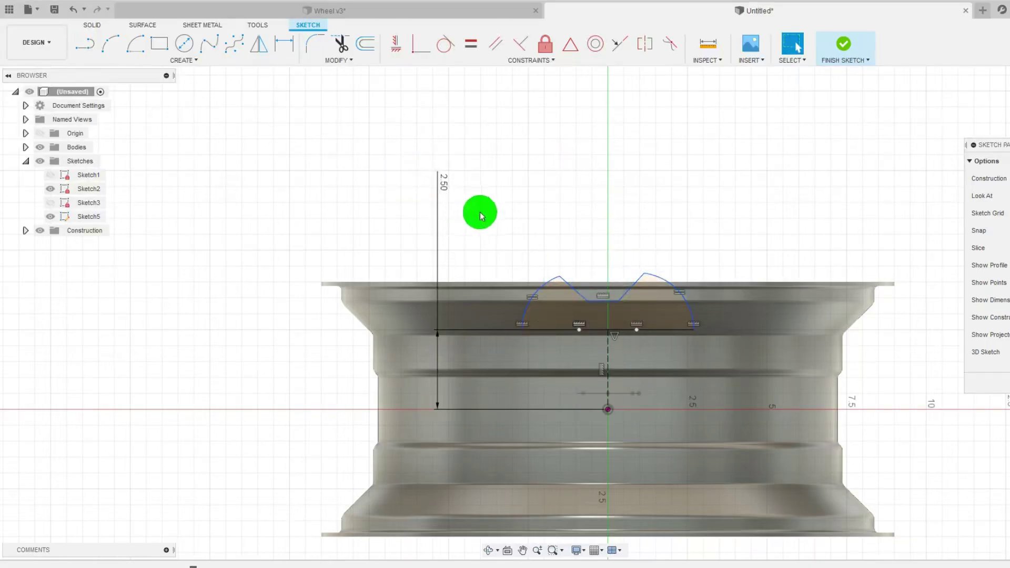
# Dimension the angle between the notch's right slanted line and its horizontal line to 135°, and the horizontal line's length to 1.00 in.
pyautogui.click(281, 45)
pyautogui.click(614, 300)
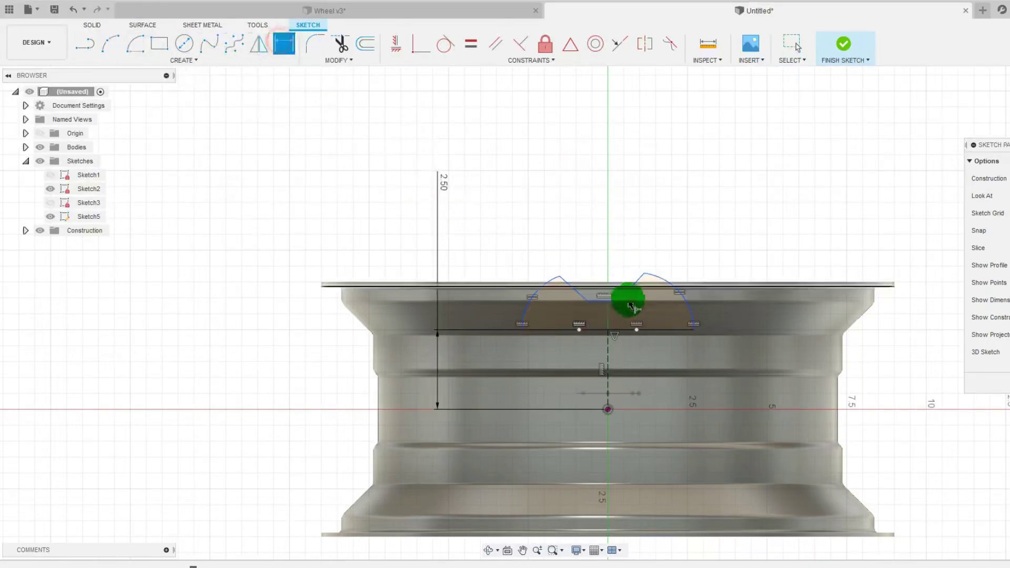
pyautogui.click(608, 265)
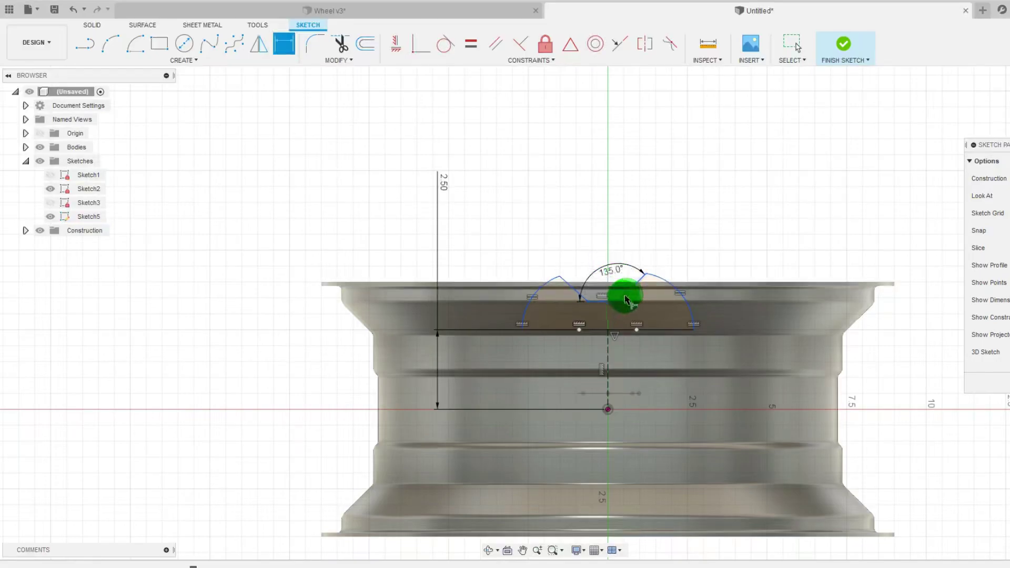
pyautogui.click(604, 304)
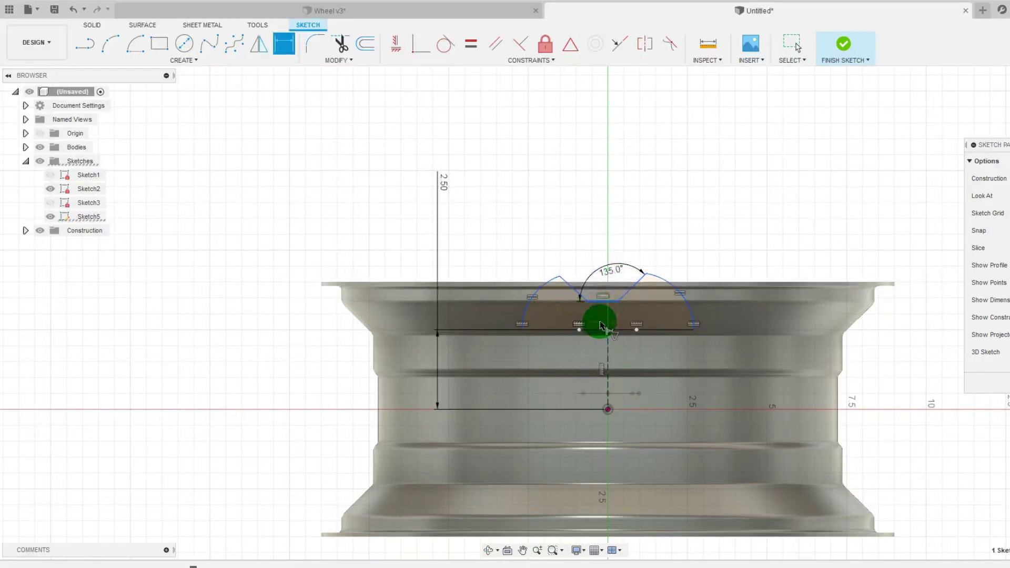
pyautogui.click(599, 320)
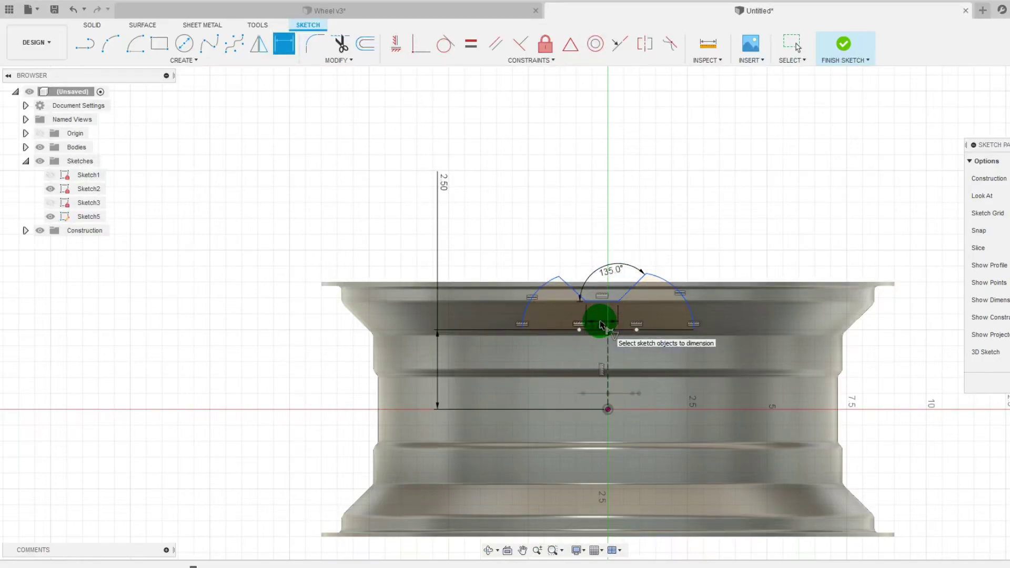
# Dimension the profile's bottom horizontal line to 3.5 in.
pyautogui.click(564, 332)
pyautogui.click(578, 228)
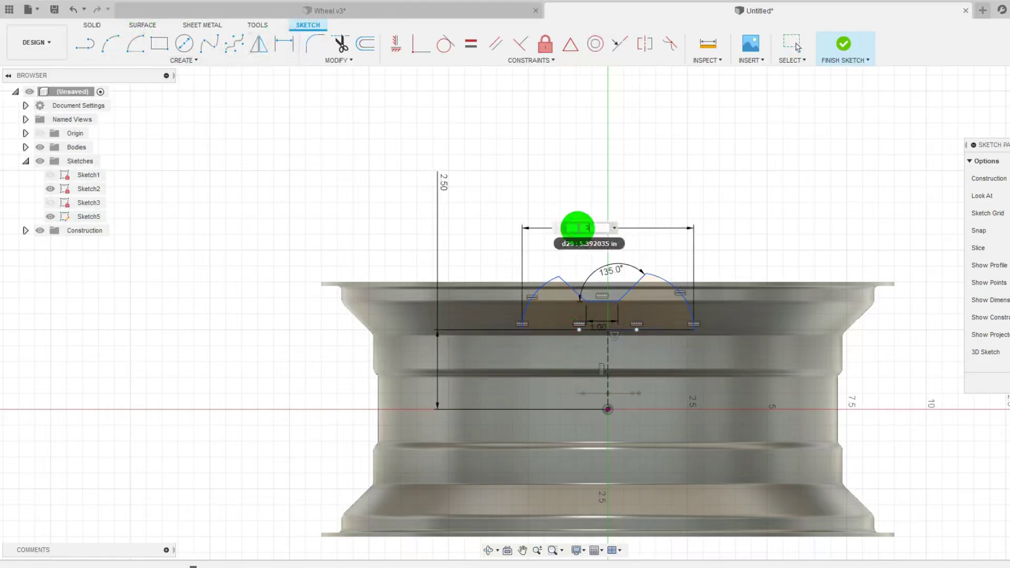
pyautogui.write('3.5')
pyautogui.press('Return')
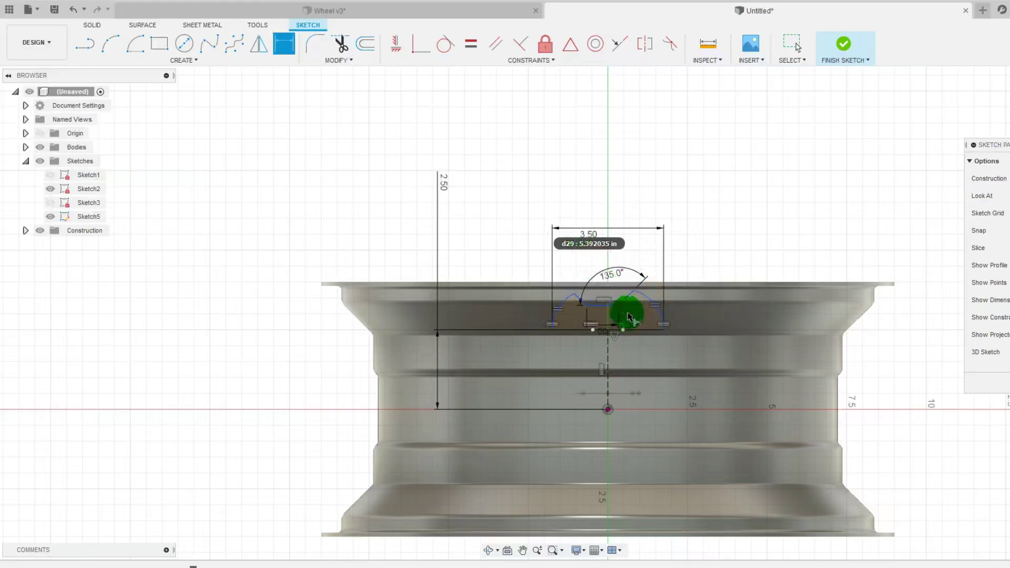
pyautogui.press('Escape')
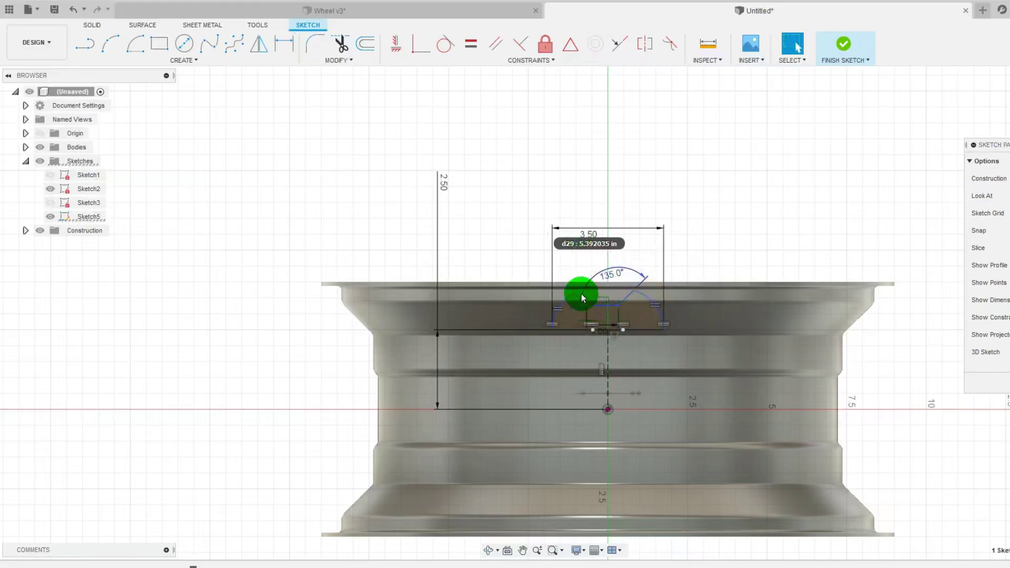
# Apply a horizontal constraint between the upper ends of the left and right arcs.
pyautogui.moveTo(577, 298); pyautogui.dragTo(634, 295)
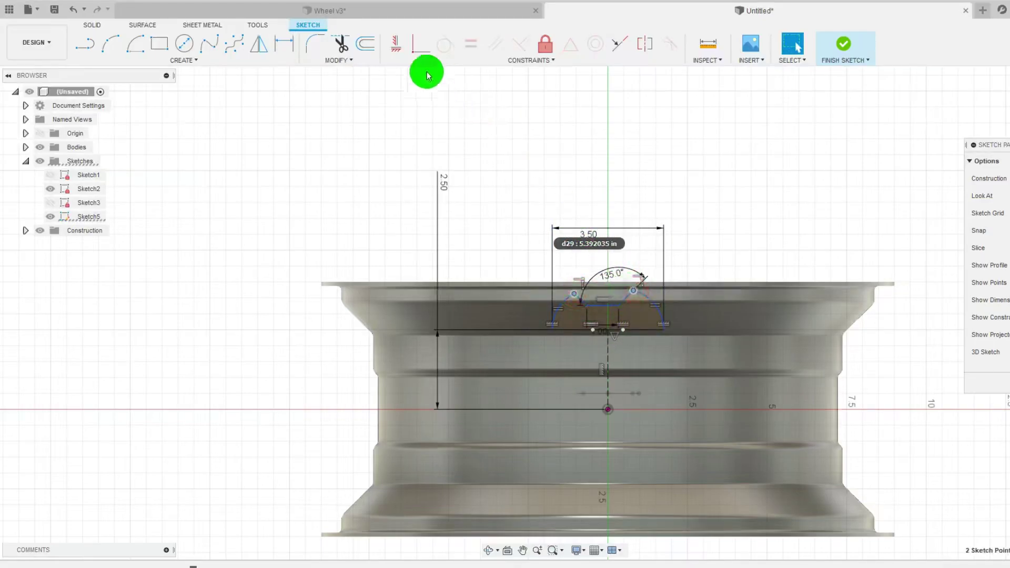
pyautogui.click(397, 44)
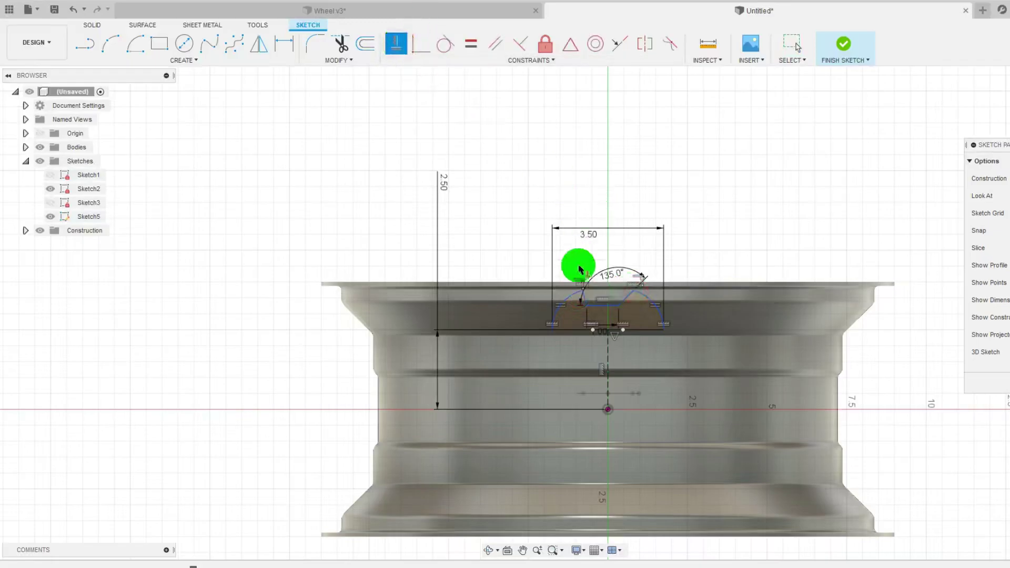
pyautogui.scroll(4, 590, 309)
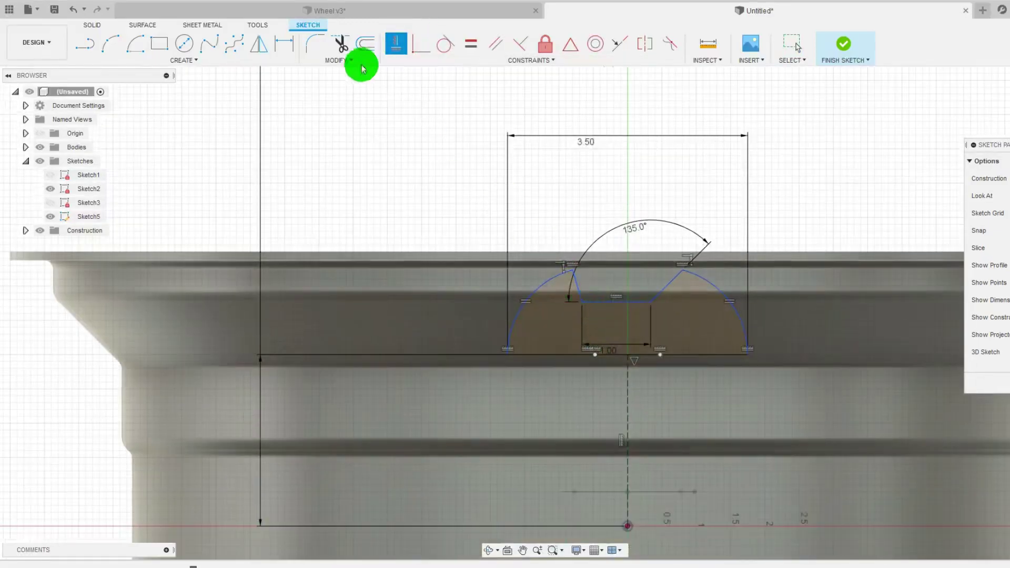
# Dimension the angle between the notch's left slanted line and its horizontal line to 135°.
pyautogui.click(284, 50)
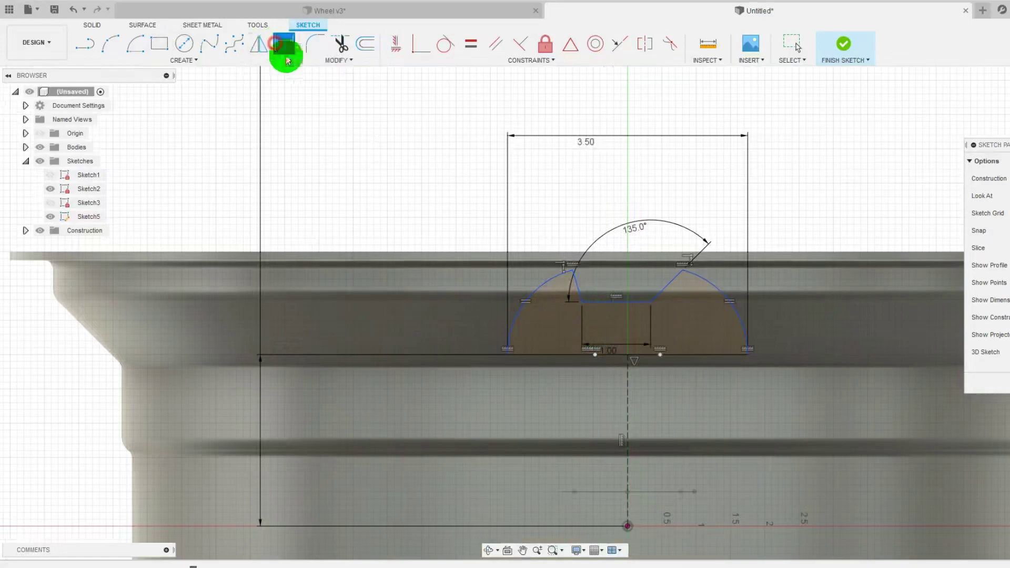
pyautogui.click(602, 304)
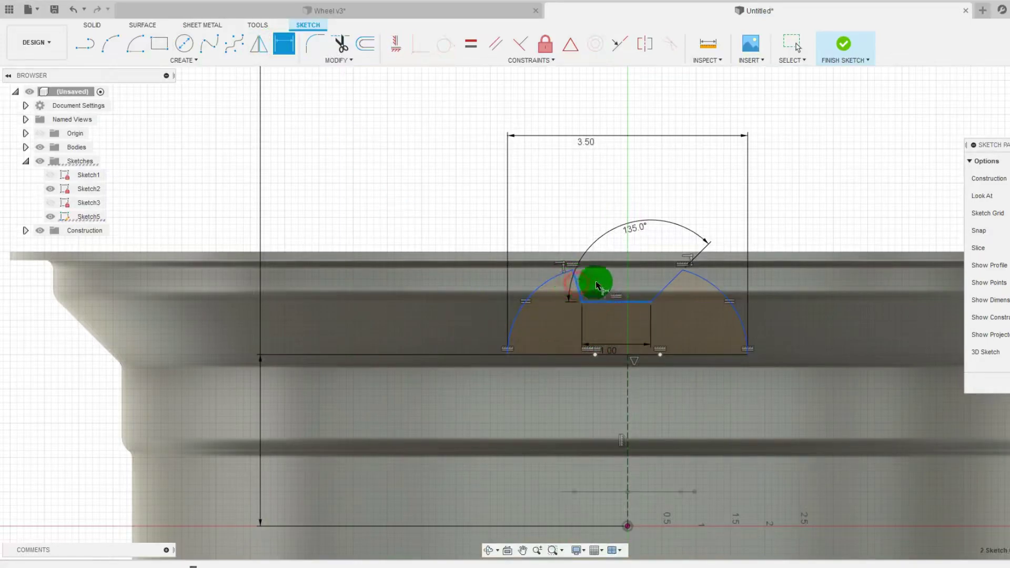
pyautogui.click(578, 288)
pyautogui.press('Return')
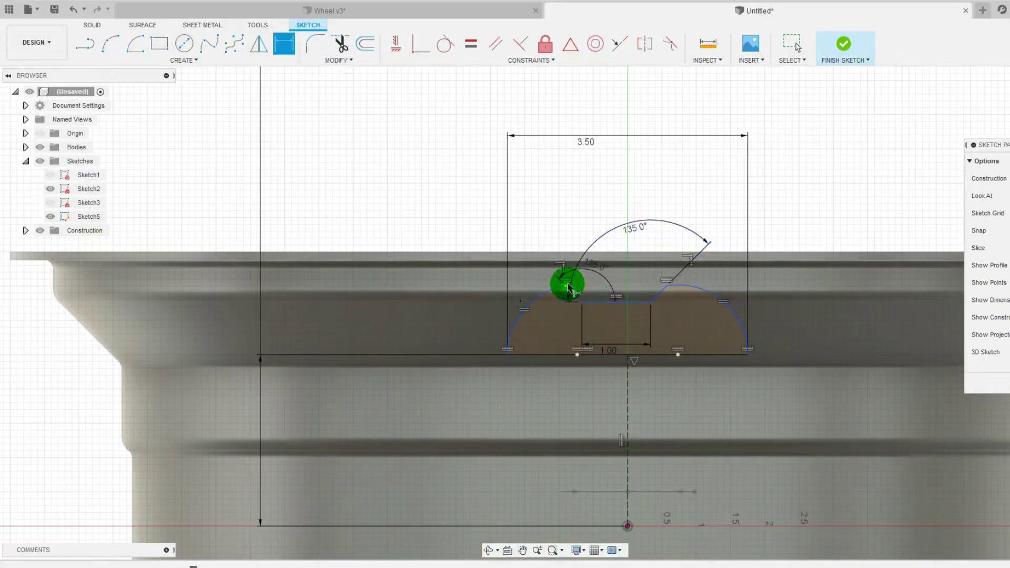
pyautogui.press('Escape')
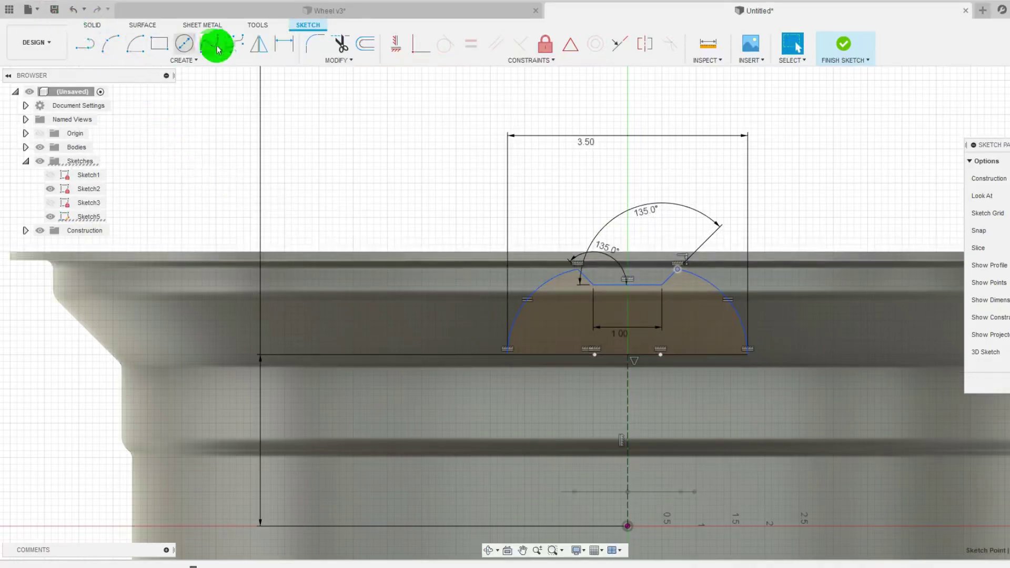
# Dimension the vertical distance from the profile's bottom left corner to the left arc's upper end as 0.73 in.
pyautogui.click(274, 46)
pyautogui.click(507, 354)
pyautogui.click(579, 271)
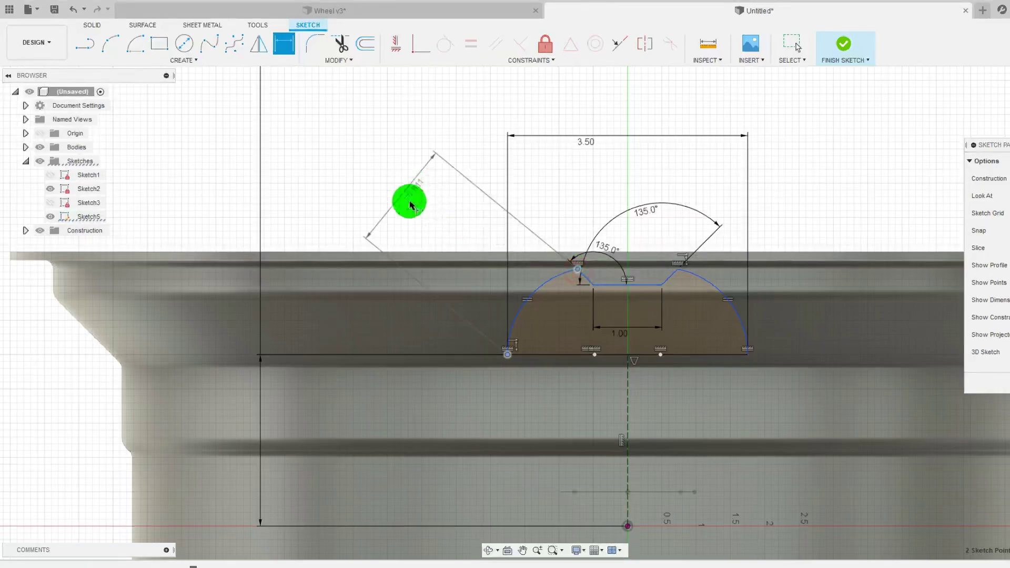
pyautogui.click(372, 322)
pyautogui.write('.73')
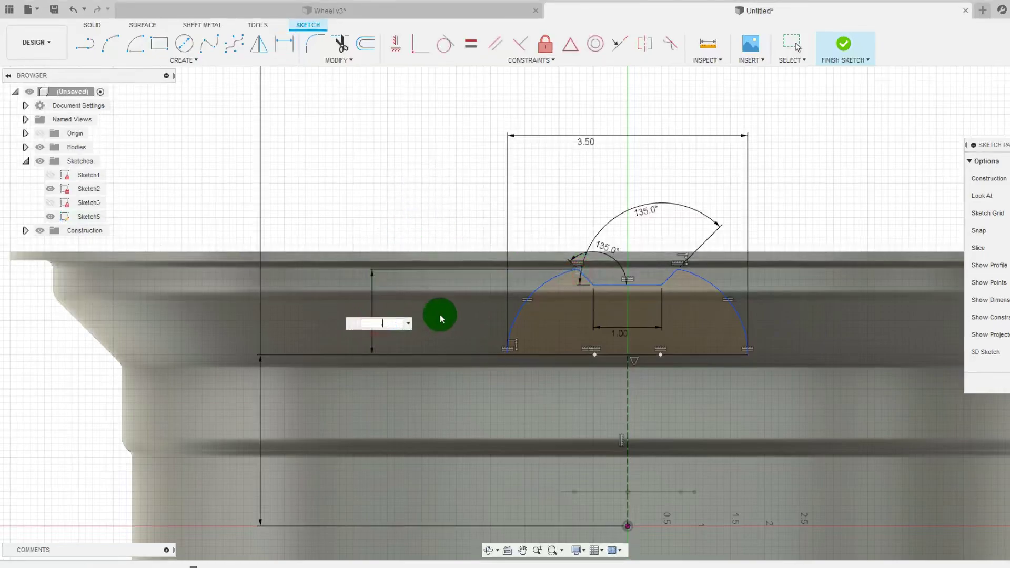
pyautogui.press('Return')
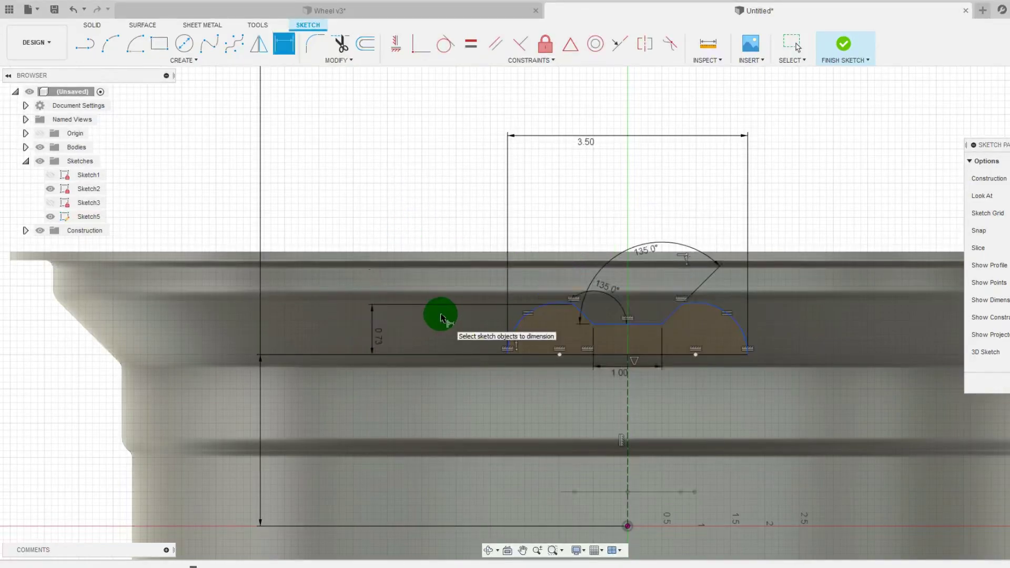
pyautogui.press('Escape')
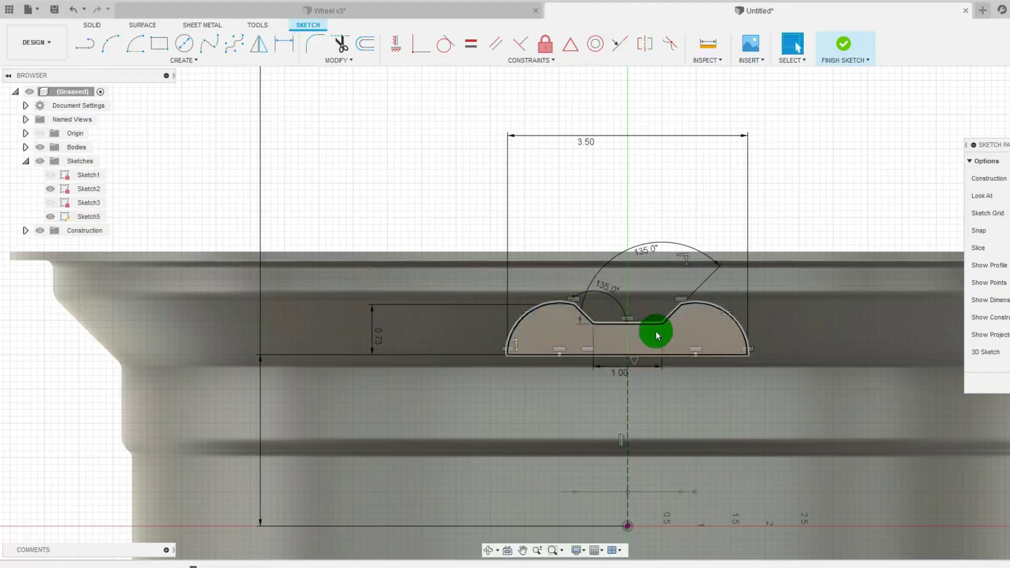
# Try aligning the right arc's upper end vertically with its center, and undo that constraint.
pyautogui.moveTo(664, 330)
pyautogui.mouseDown()
pyautogui.moveTo(639, 346)
pyautogui.moveTo(650, 283)
pyautogui.moveTo(651, 314)
pyautogui.moveTo(653, 304)
pyautogui.mouseUp()
pyautogui.click(691, 306)
pyautogui.keyDown('shift'); pyautogui.click(695, 354); pyautogui.keyUp('shift')
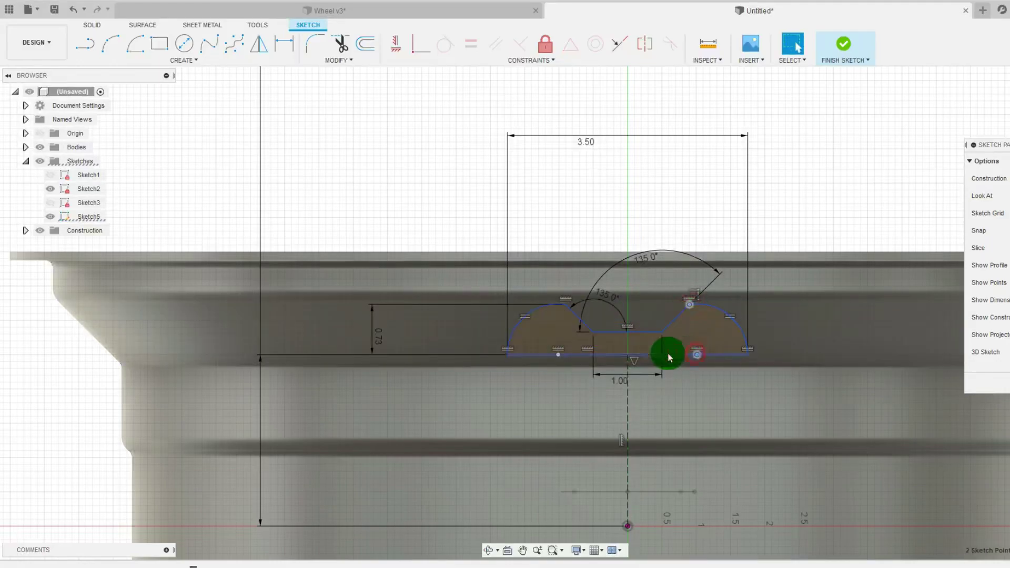
pyautogui.click(395, 45)
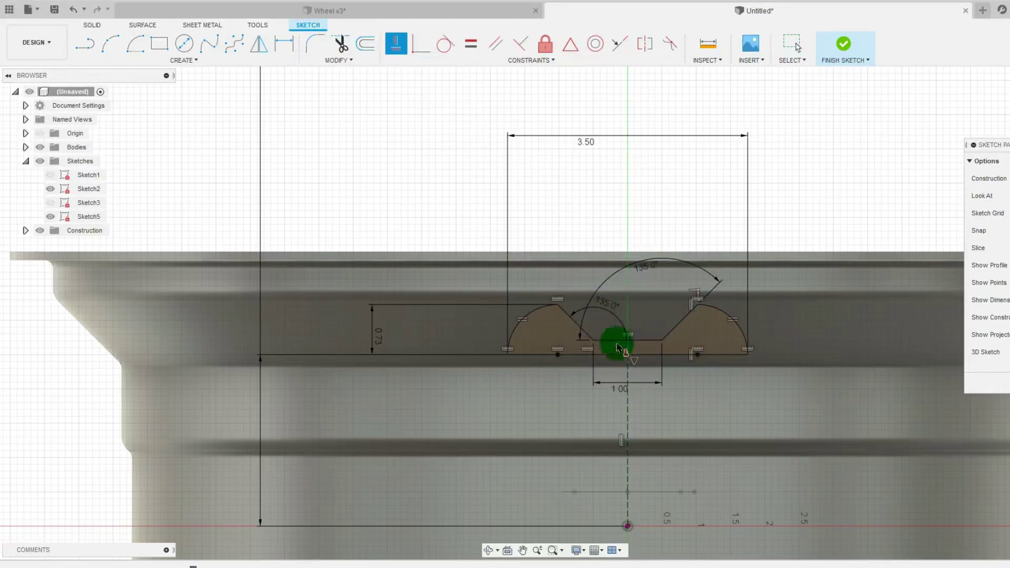
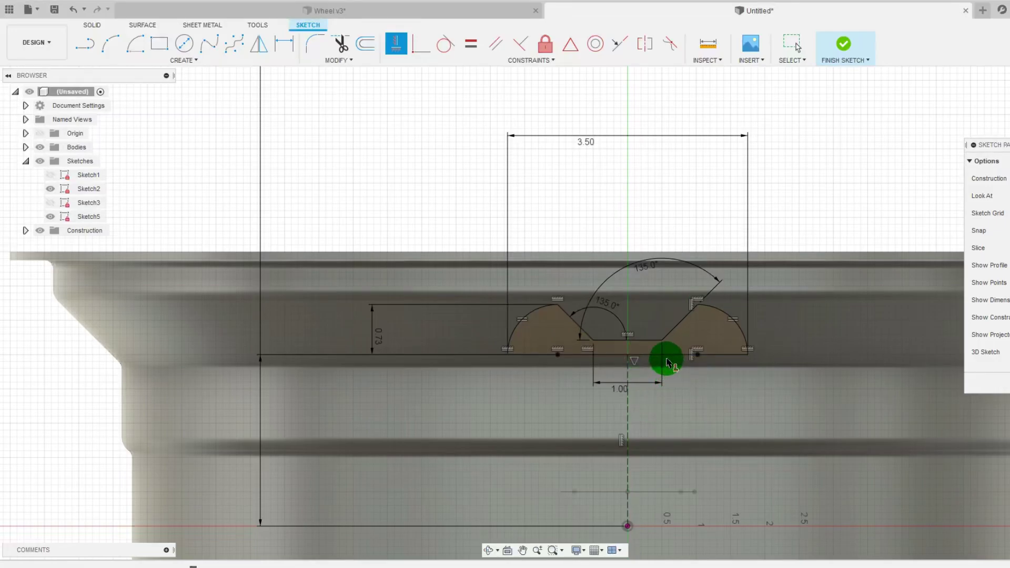
pyautogui.press('Escape')
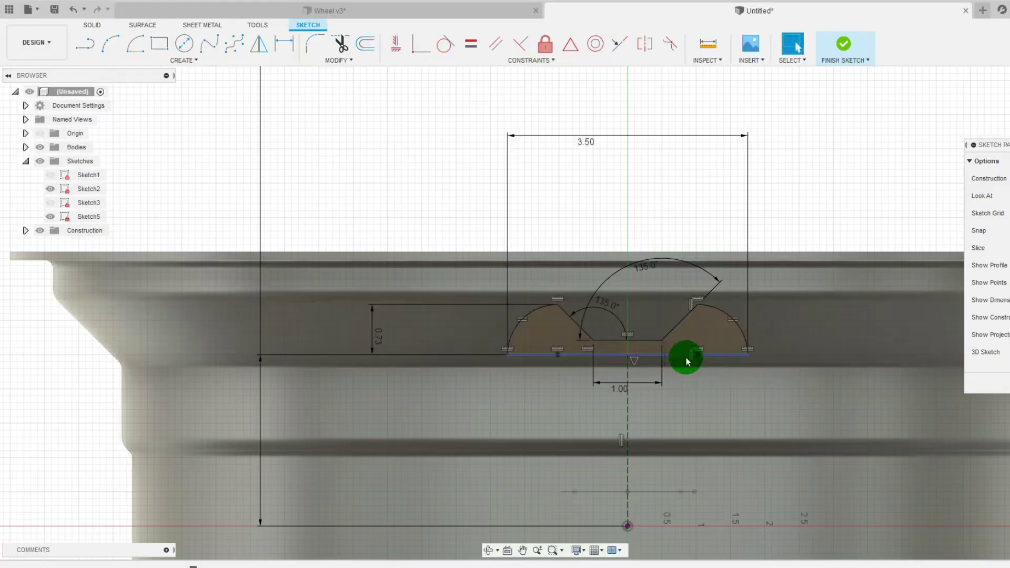
pyautogui.hotkey('ctrl', 'z')
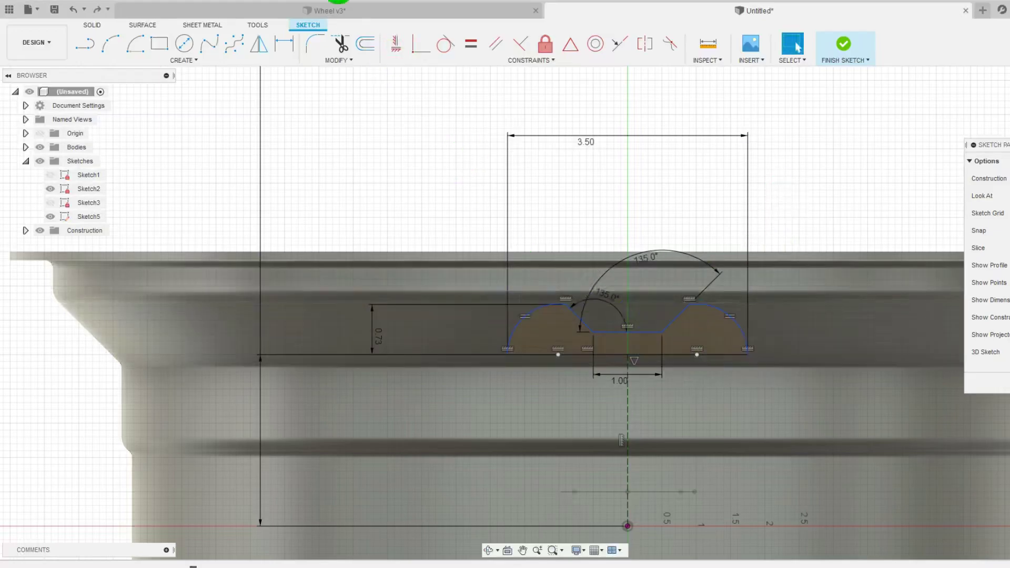
# Dimension the vertical distance between the notch's horizontal line and the profile's bottom line to 0.45 in.
pyautogui.click(627, 333)
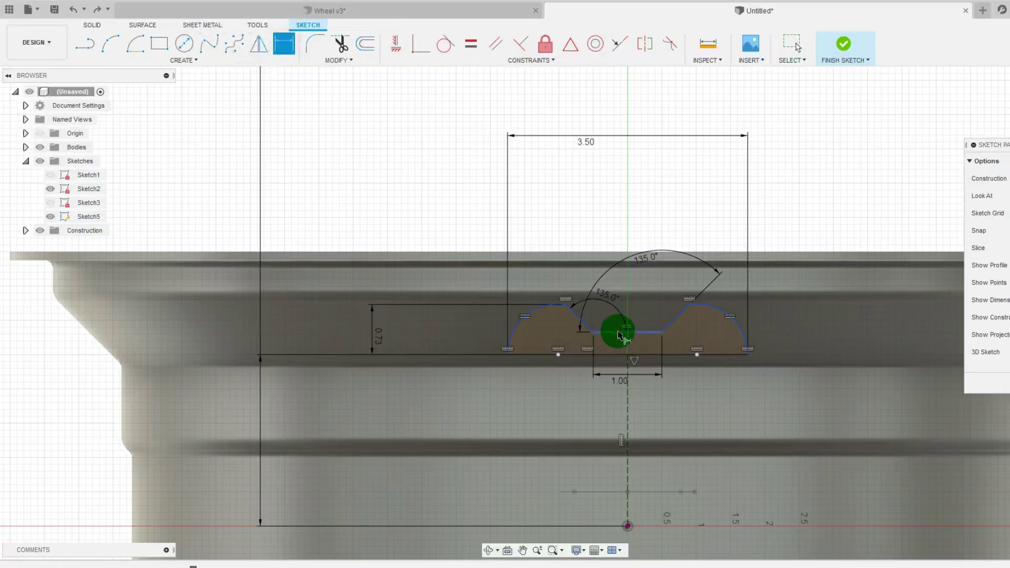
pyautogui.click(613, 344)
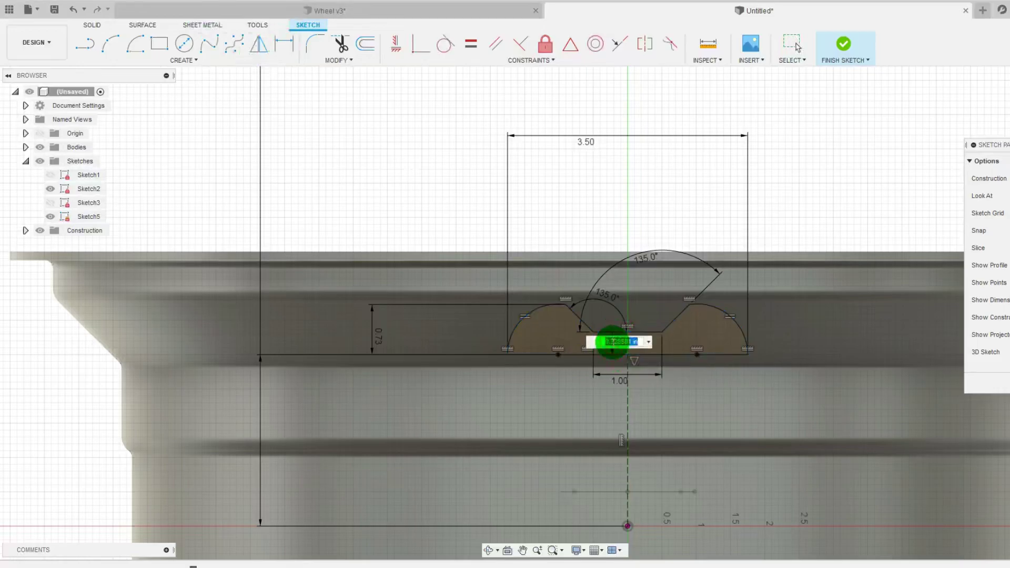
pyautogui.press('Return')
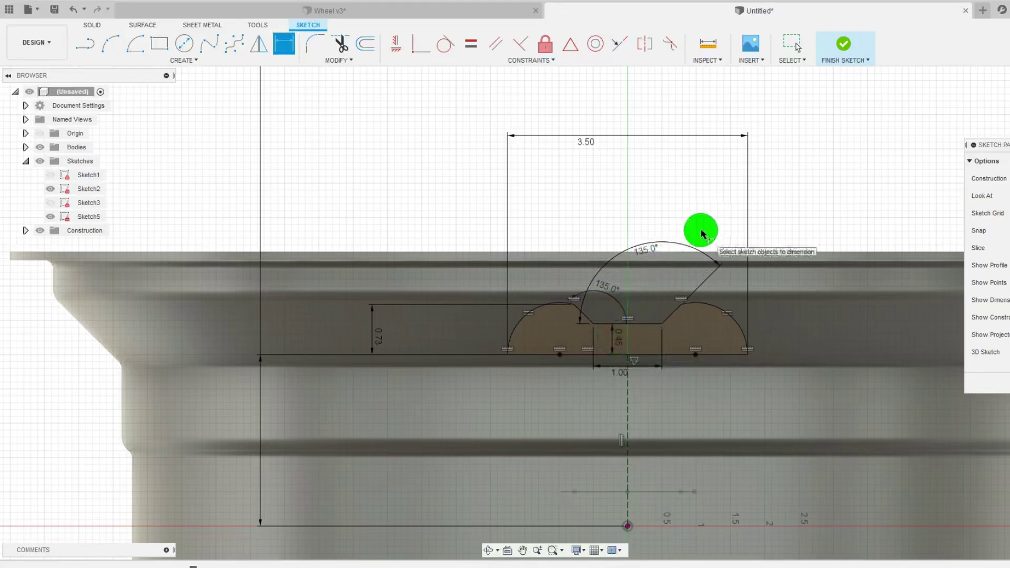
pyautogui.press('Escape')
# Finish the spoke profile sketch and start a new sketch on the vertical origin plane running through the hub toward that profile.
pyautogui.scroll(-3, 624, 339)
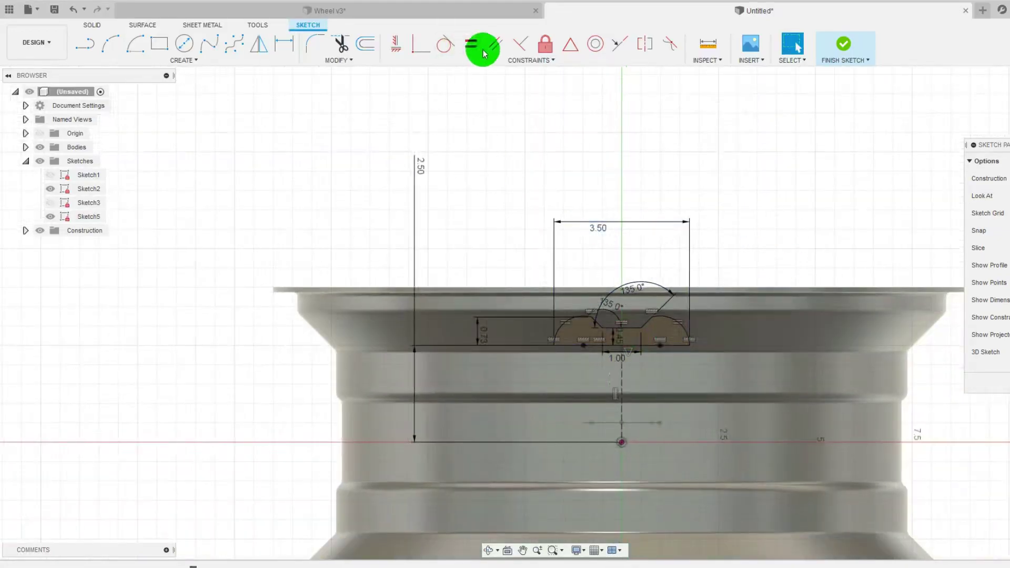
pyautogui.click(843, 43)
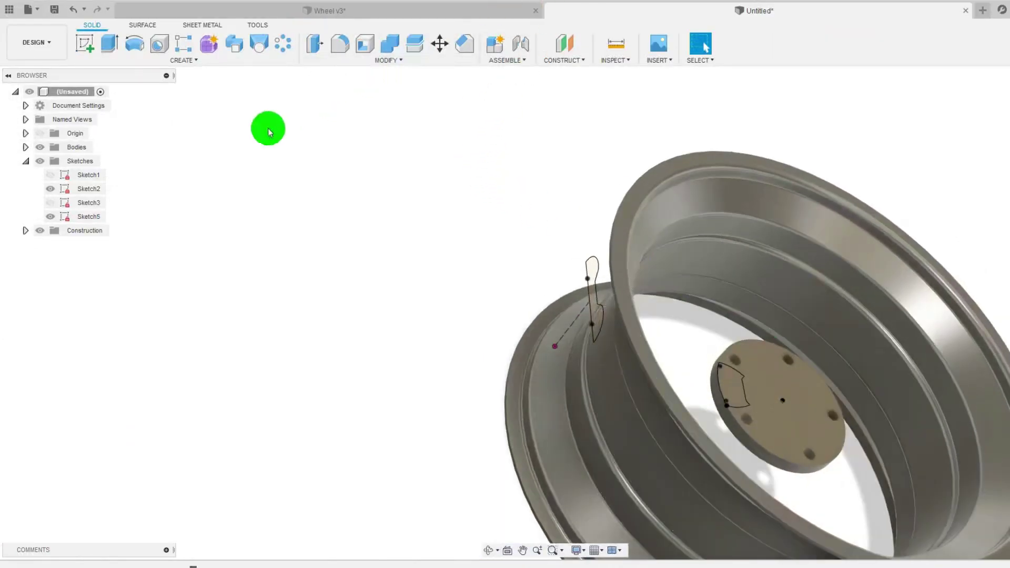
pyautogui.keyDown('shift'); pyautogui.moveTo(841, 290); pyautogui.dragTo(700, 267, button='middle'); pyautogui.keyUp('shift')
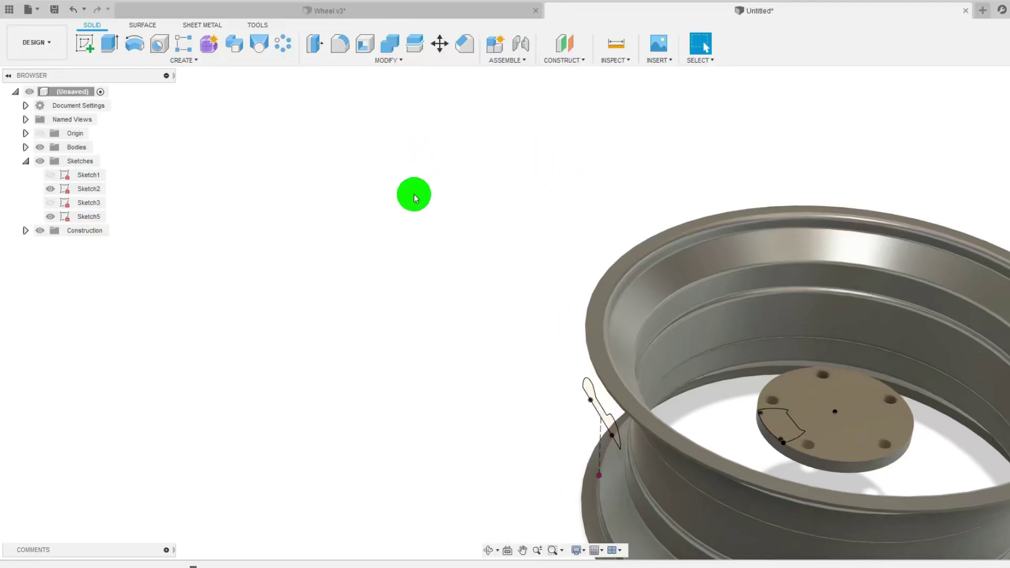
pyautogui.click(85, 43)
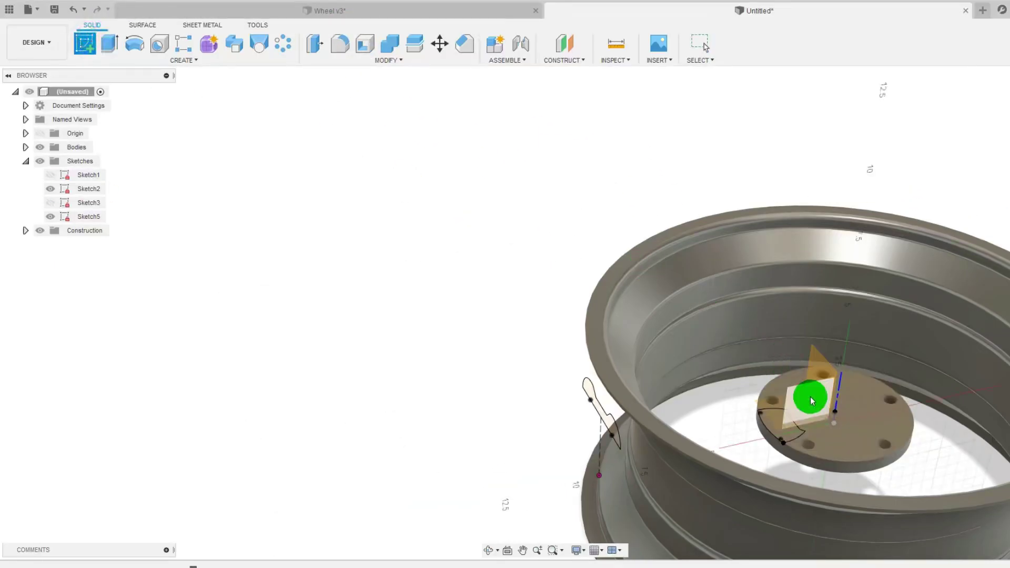
pyautogui.click(810, 400)
pyautogui.keyDown('shift'); pyautogui.moveTo(725, 189); pyautogui.dragTo(730, 232, button='middle'); pyautogui.keyUp('shift')
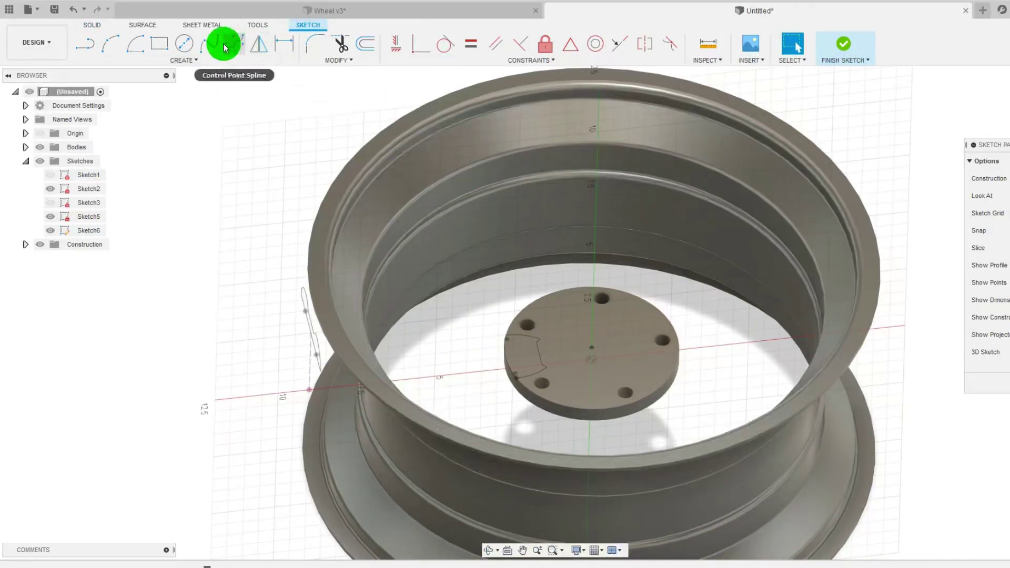
pyautogui.click(185, 61)
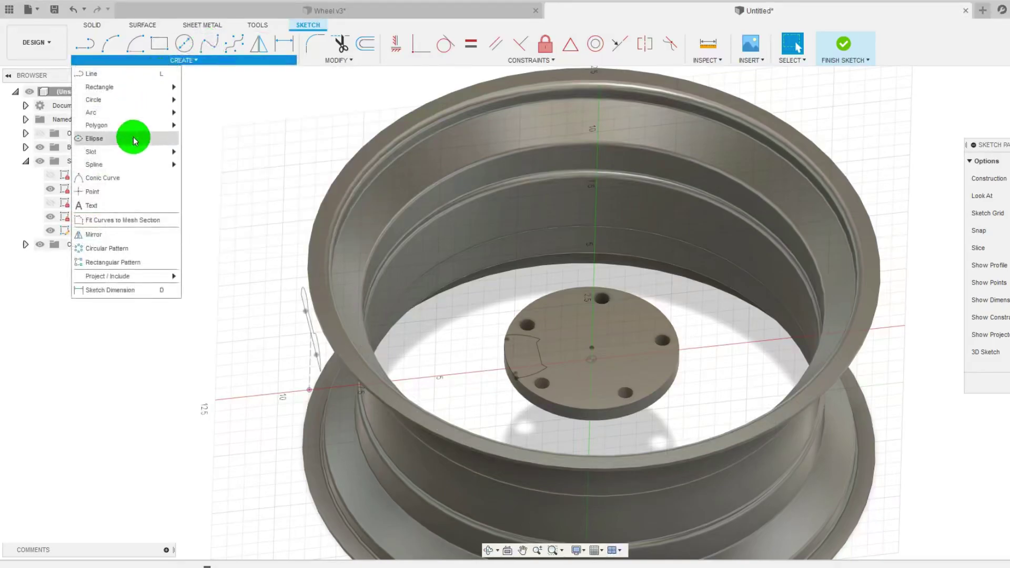
pyautogui.click(200, 180)
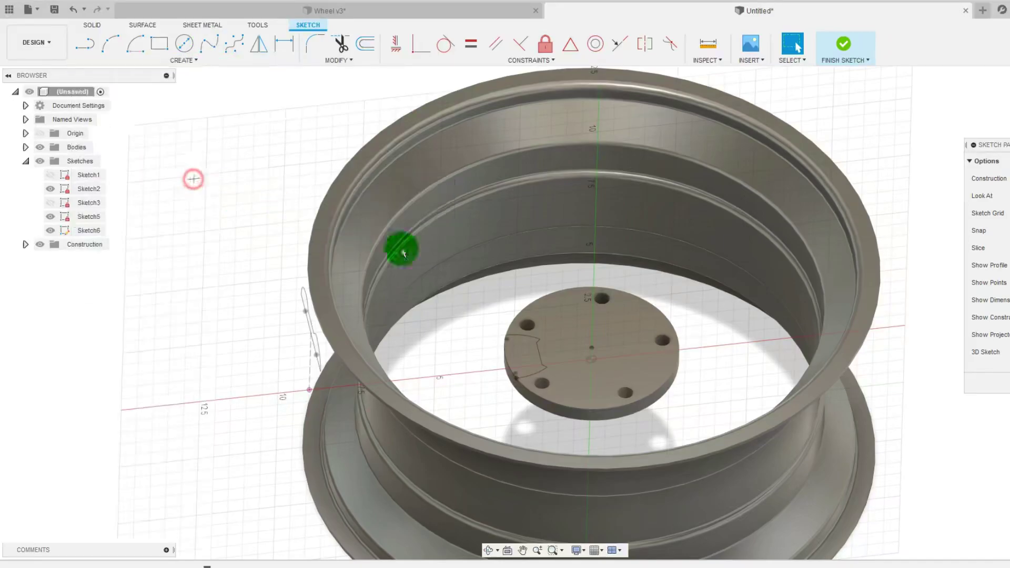
pyautogui.click(485, 327)
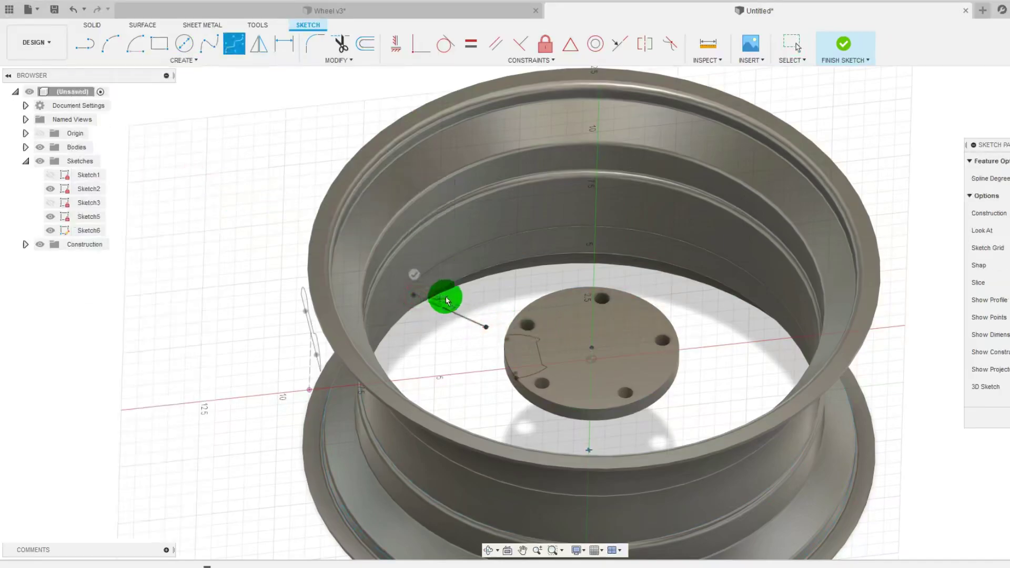
pyautogui.click(414, 294)
pyautogui.click(380, 293)
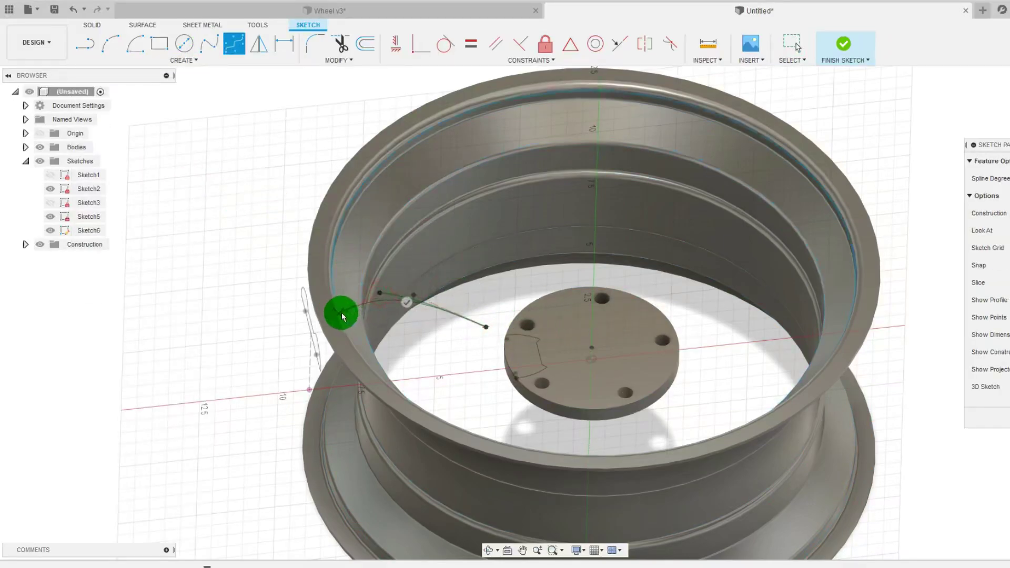
pyautogui.press('Escape')
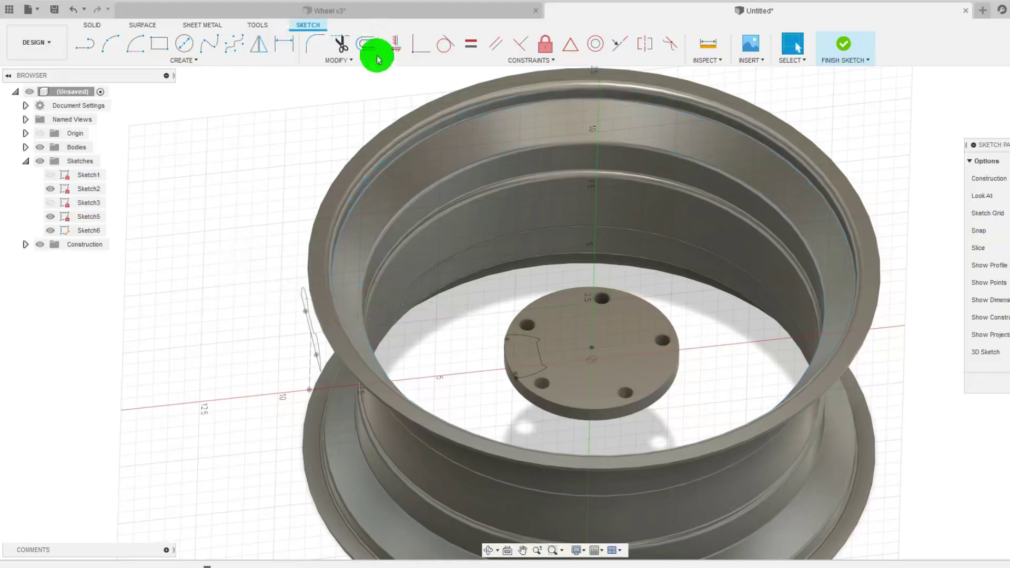
# Draw a control point spline from the hub profile's outer edge to the rim-side profile with two intermediate control points, and lower the control point nearer the rim.
pyautogui.click(234, 43)
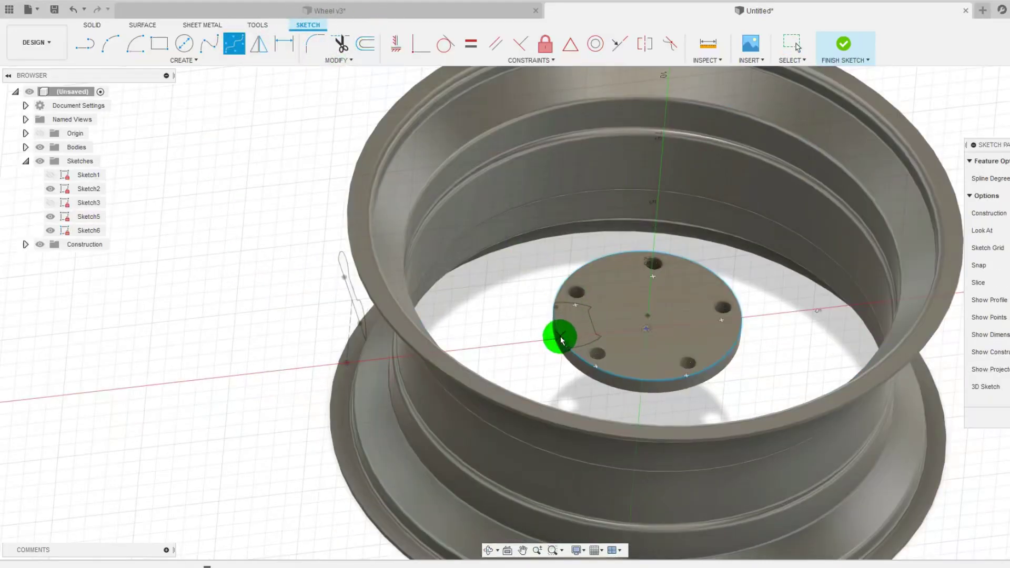
pyautogui.click(557, 327)
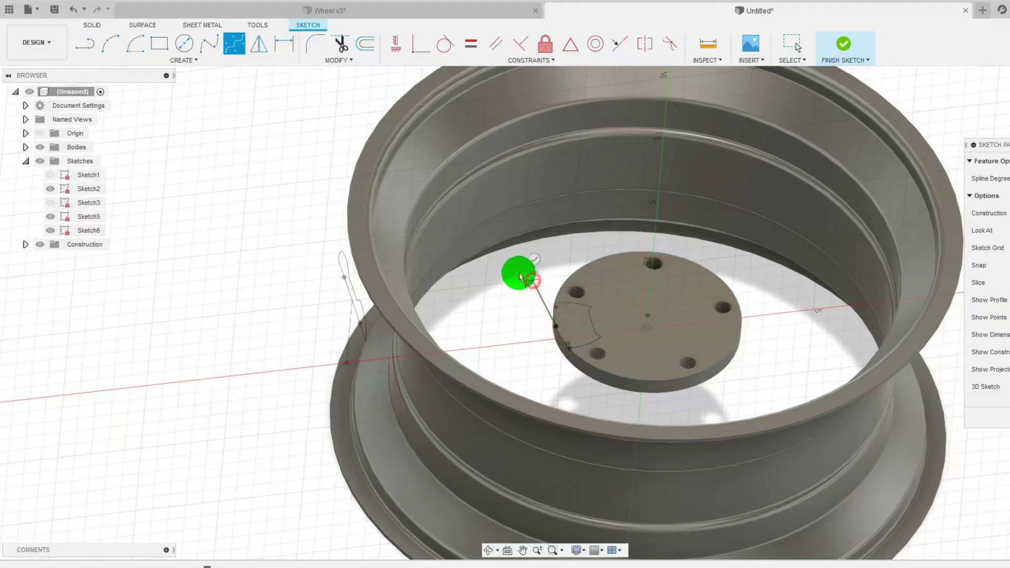
pyautogui.click(531, 281)
pyautogui.click(468, 207)
pyautogui.click(339, 290)
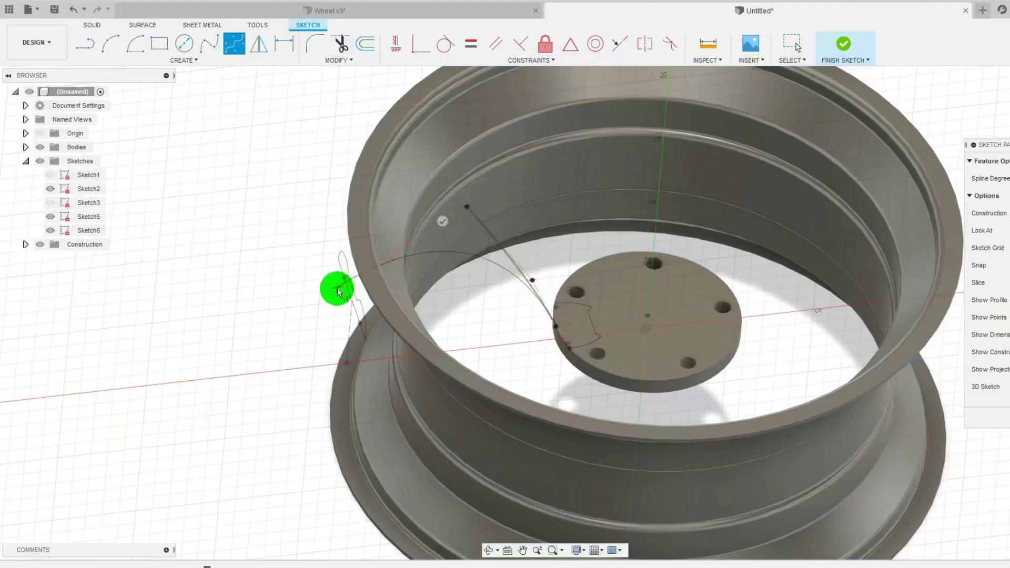
pyautogui.click(365, 323)
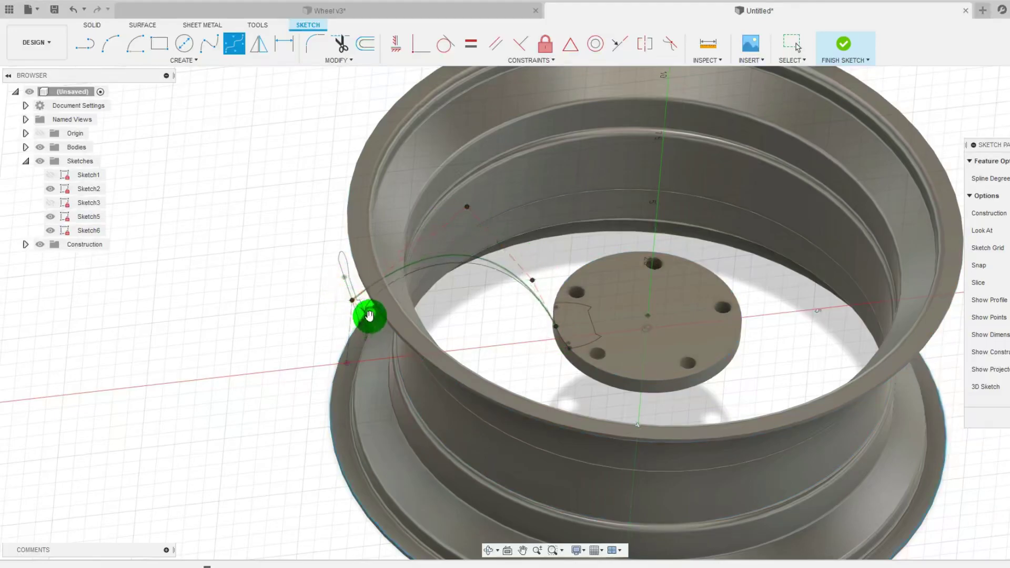
pyautogui.press('Escape')
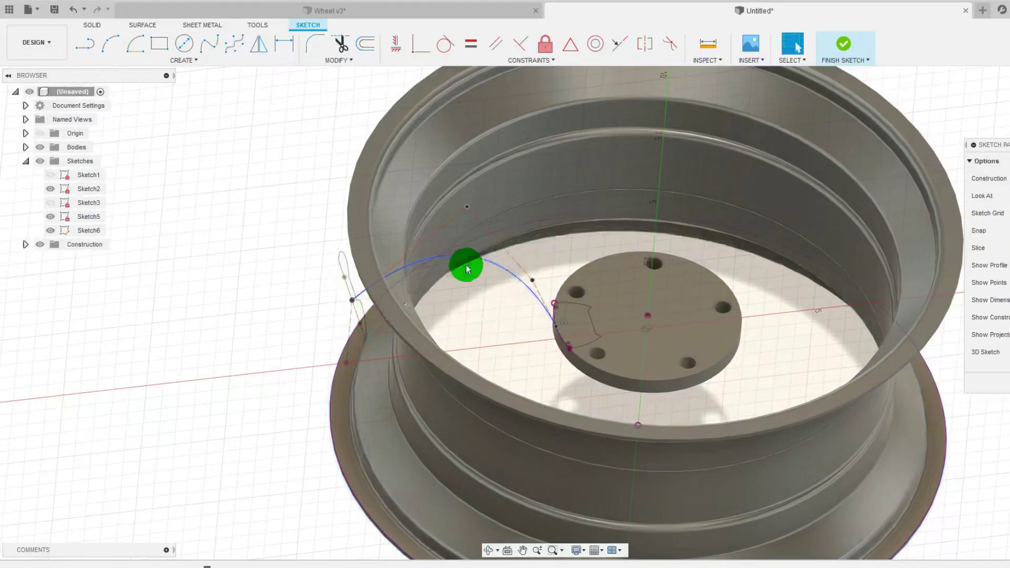
pyautogui.moveTo(467, 209); pyautogui.dragTo(503, 270)
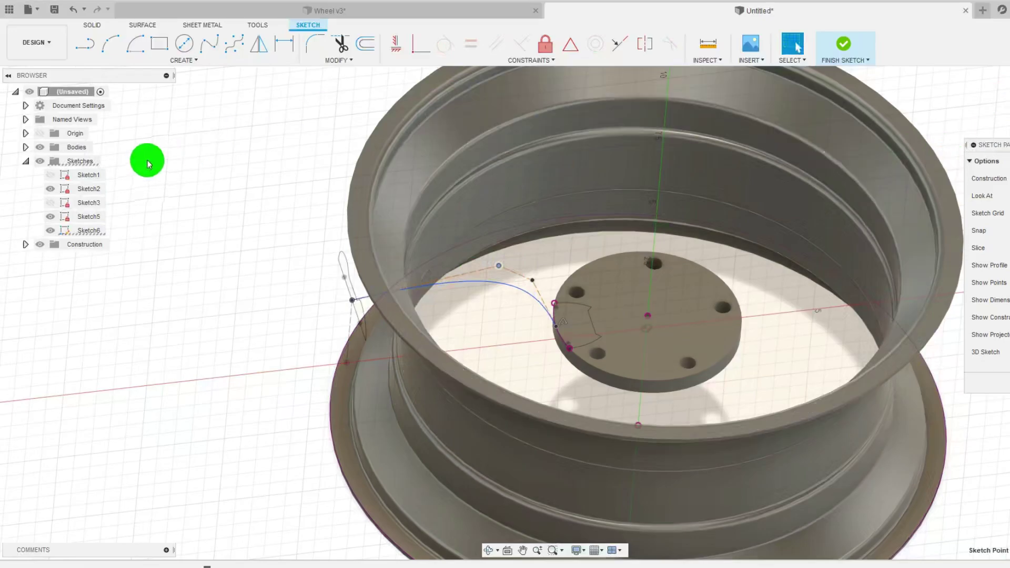
# Hide the bodies and align the spline's rim-side end point horizontally with its neighbouring control point.
pyautogui.click(40, 148)
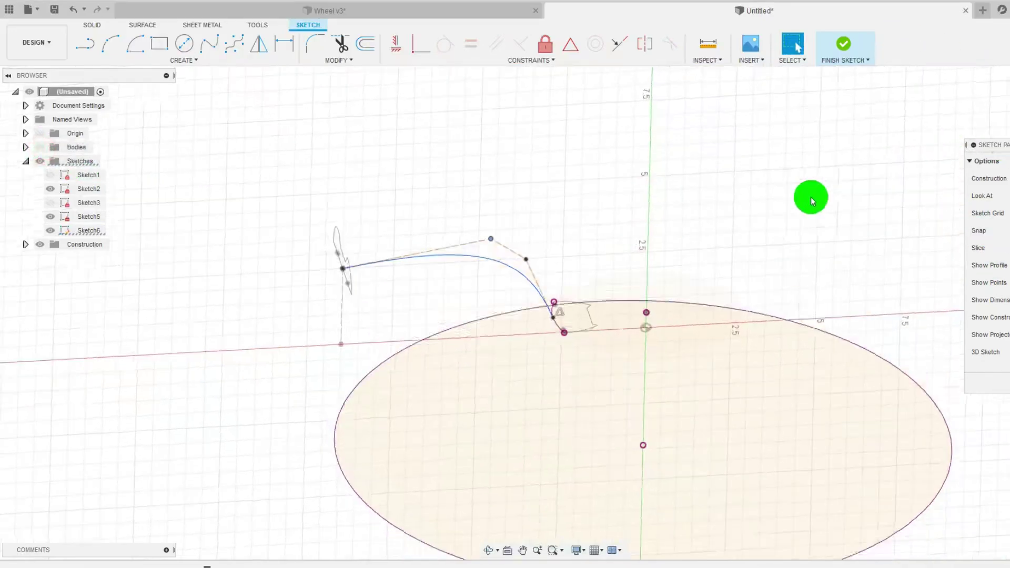
pyautogui.scroll(3, 415, 221)
pyautogui.click(294, 238)
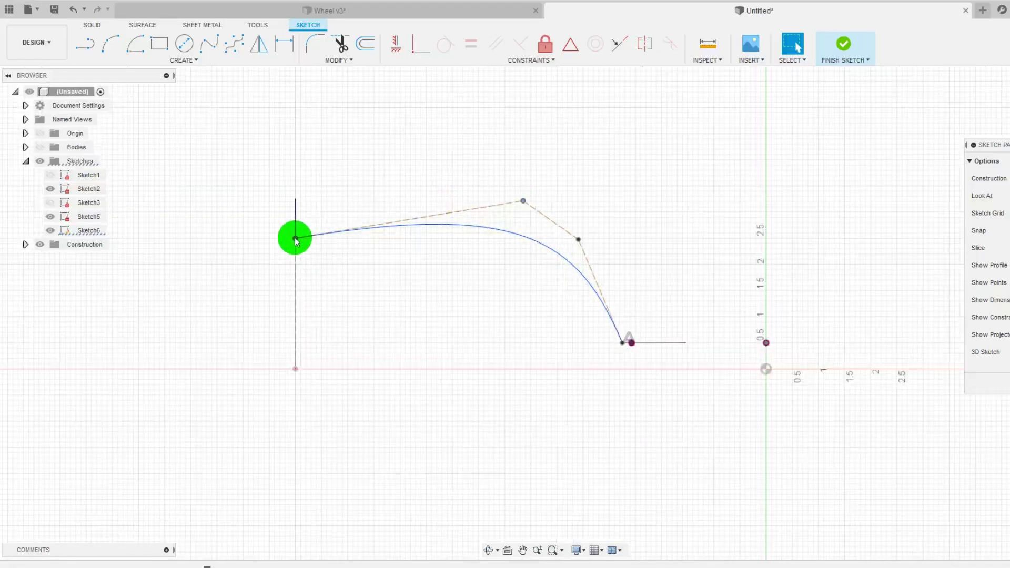
pyautogui.click(396, 44)
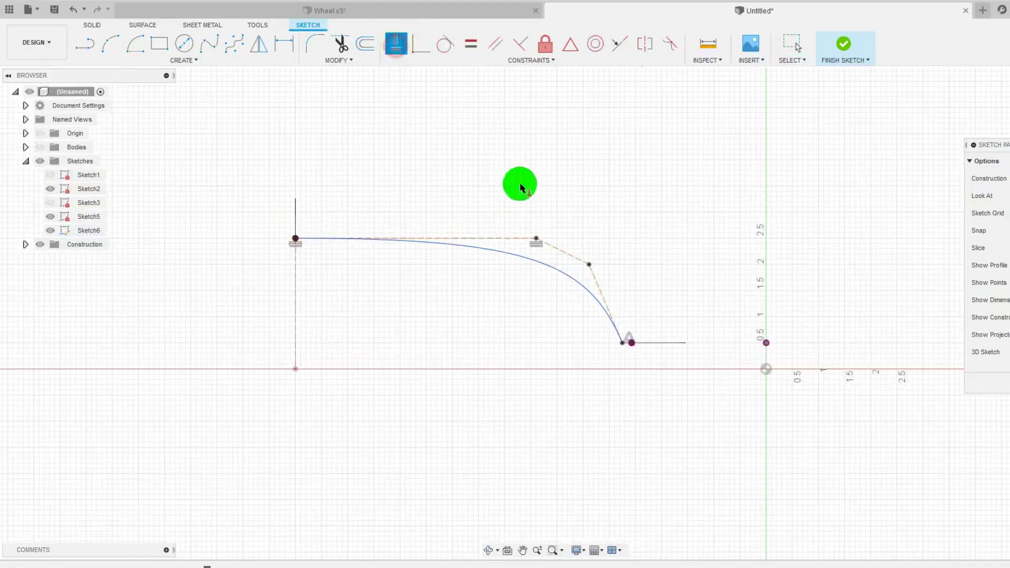
# Align the spline's hub-side end point vertically with its neighbouring control point.
pyautogui.click(622, 353)
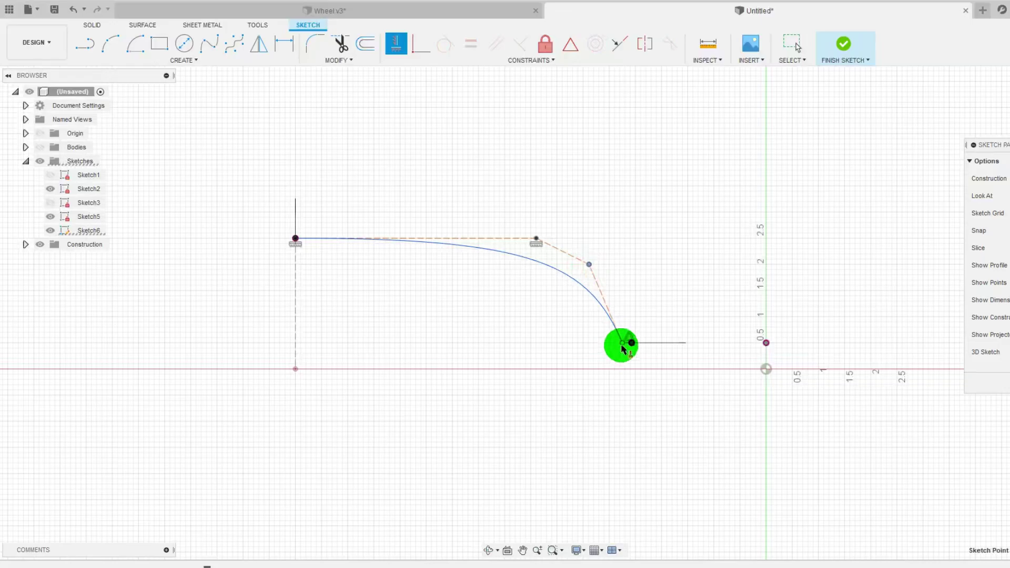
pyautogui.click(622, 349)
pyautogui.click(531, 246)
pyautogui.press('Escape')
# Move the rim-side control point along its horizontal line and dimension its distance from the spline's rim end as 3.25 in.
pyautogui.moveTo(539, 238); pyautogui.dragTo(413, 212)
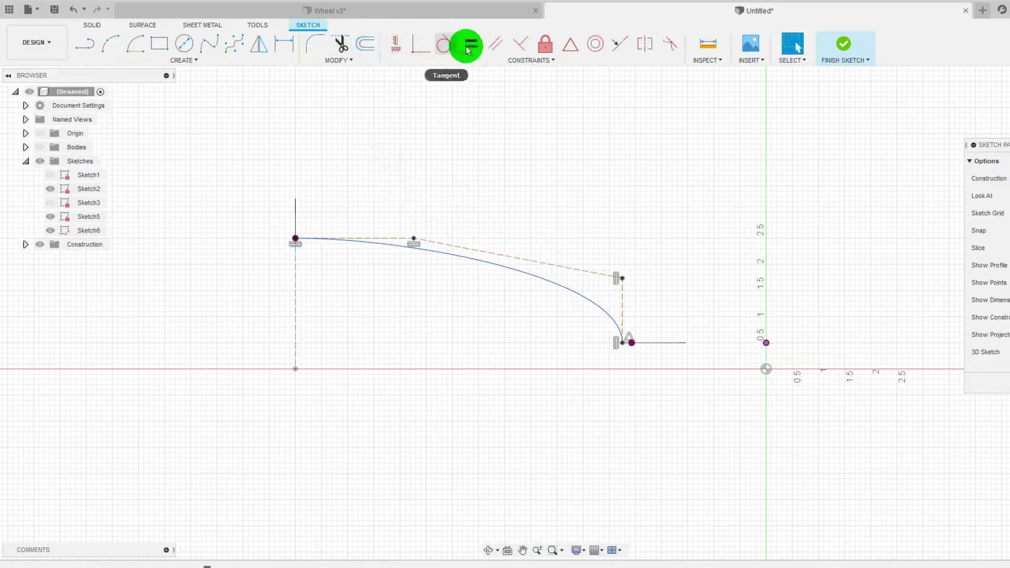
pyautogui.click(284, 44)
pyautogui.click(414, 239)
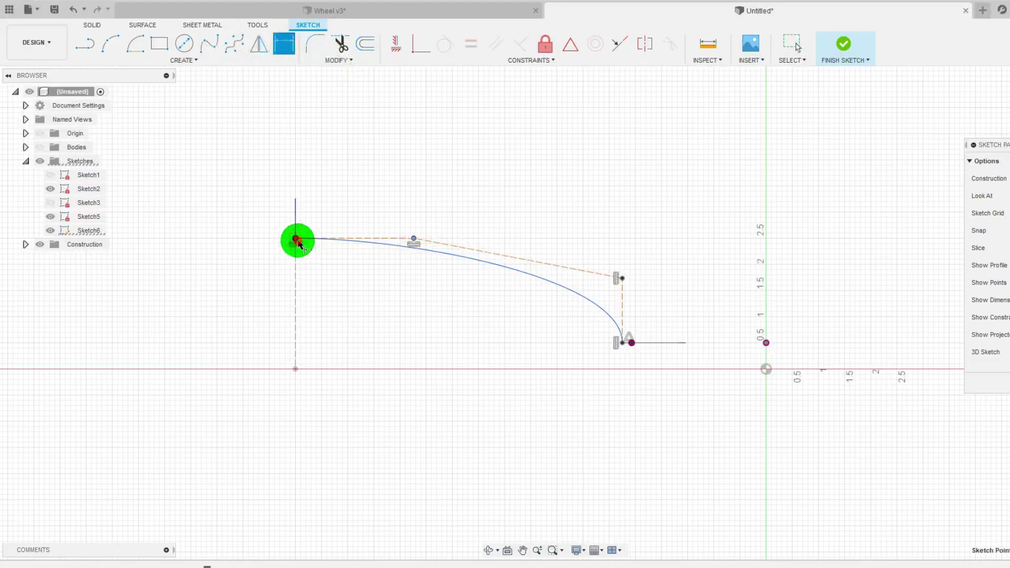
pyautogui.click(350, 178)
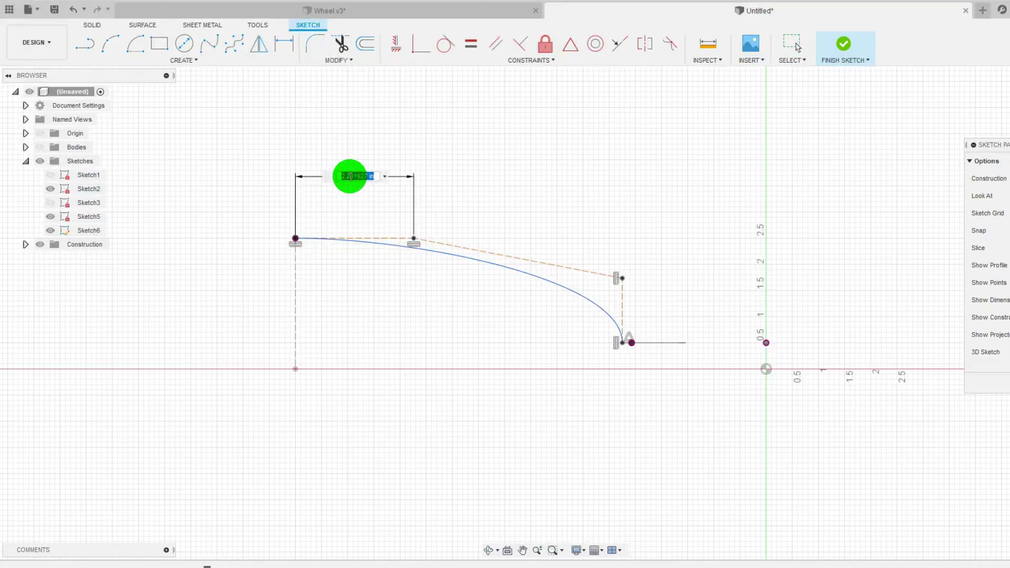
pyautogui.write('3.25')
pyautogui.press('Return')
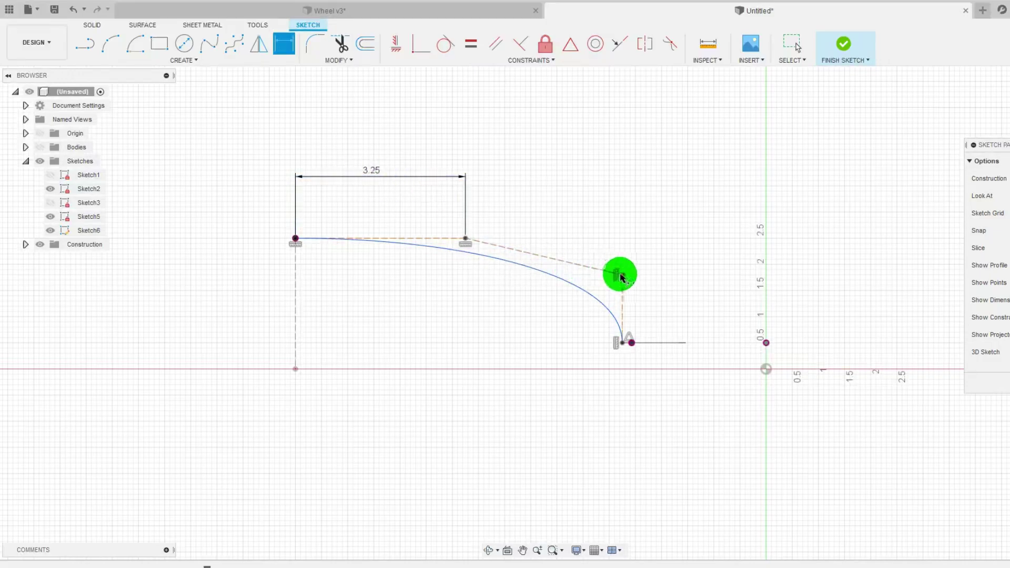
# Dimension the vertical distance between the hub-side control point and the spline's hub end as 1.25 in.
pyautogui.click(622, 275)
pyautogui.click(664, 310)
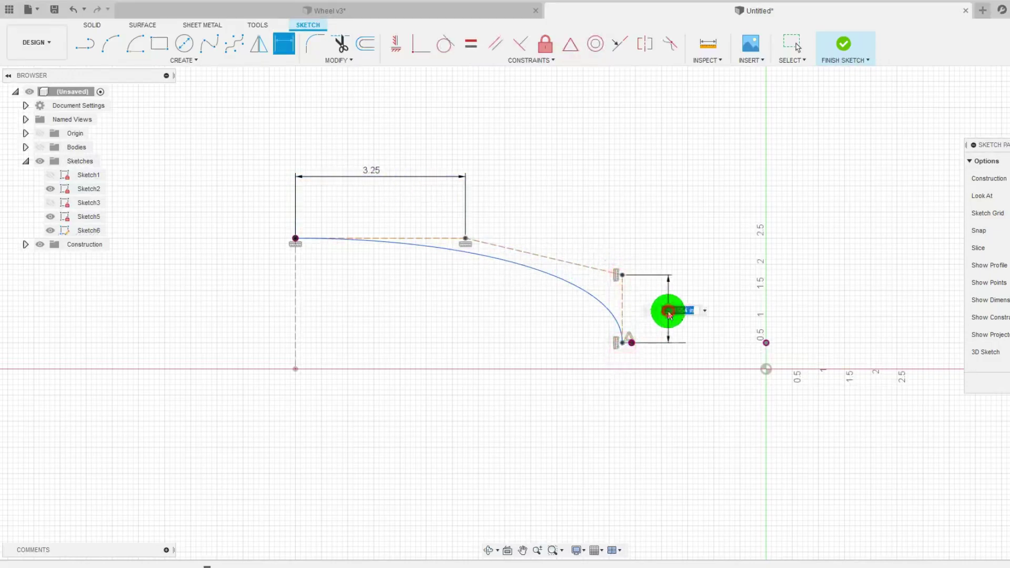
pyautogui.write('1.25')
pyautogui.press('Return')
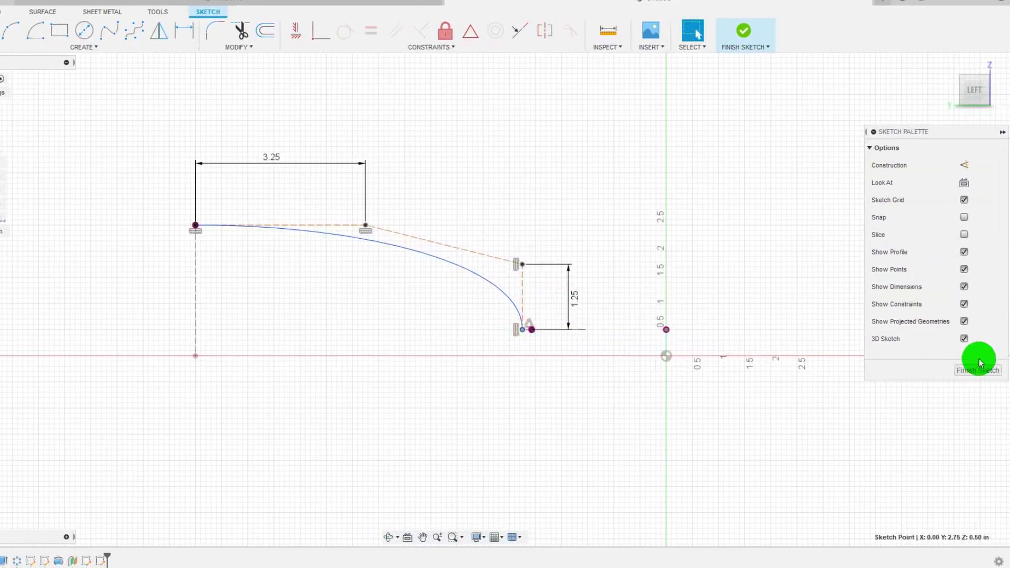
# Finish the spline sketch and show the bodies again.
pyautogui.click(978, 372)
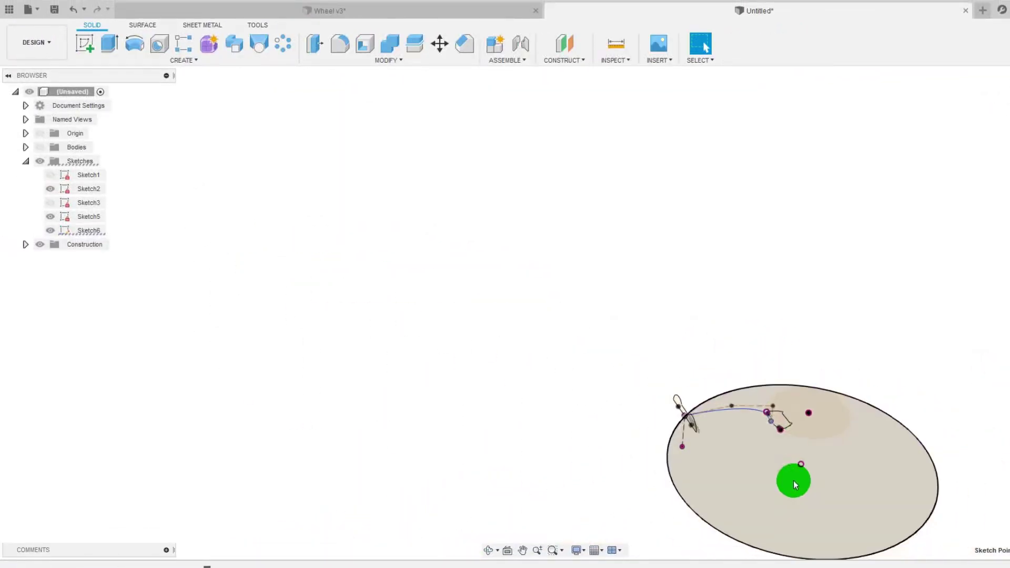
pyautogui.scroll(5, 801, 486)
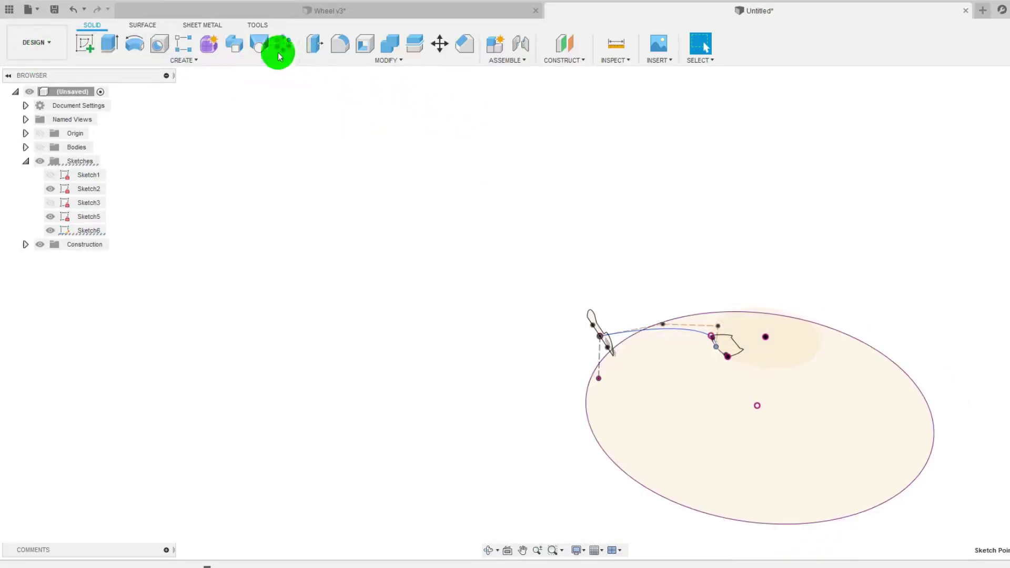
pyautogui.click(40, 147)
pyautogui.scroll(3, 692, 350)
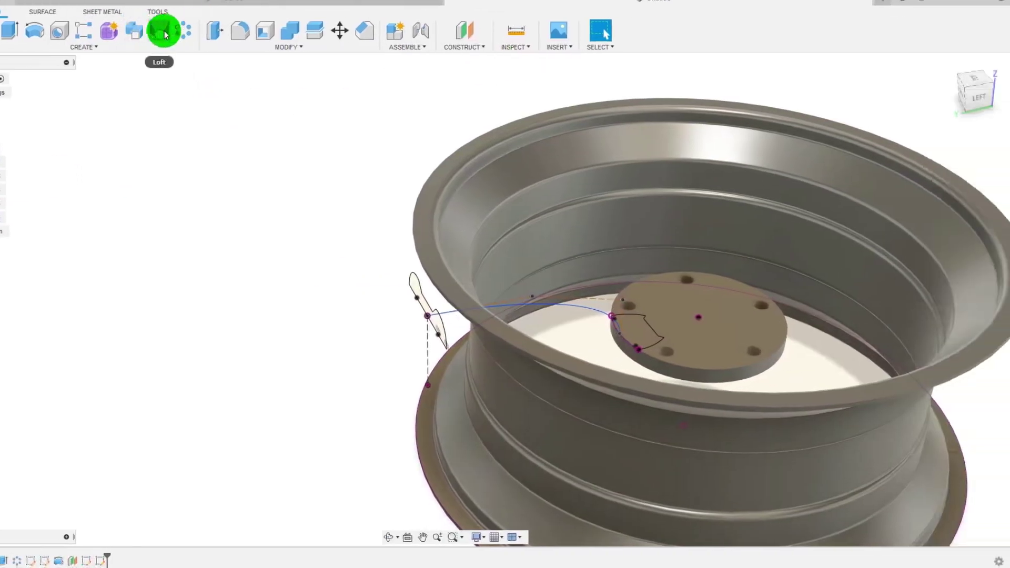
# Start a loft with the hub spoke profile and the rim-side spoke profile as its two profiles, removing the wrongly picked sketch point.
pyautogui.click(259, 44)
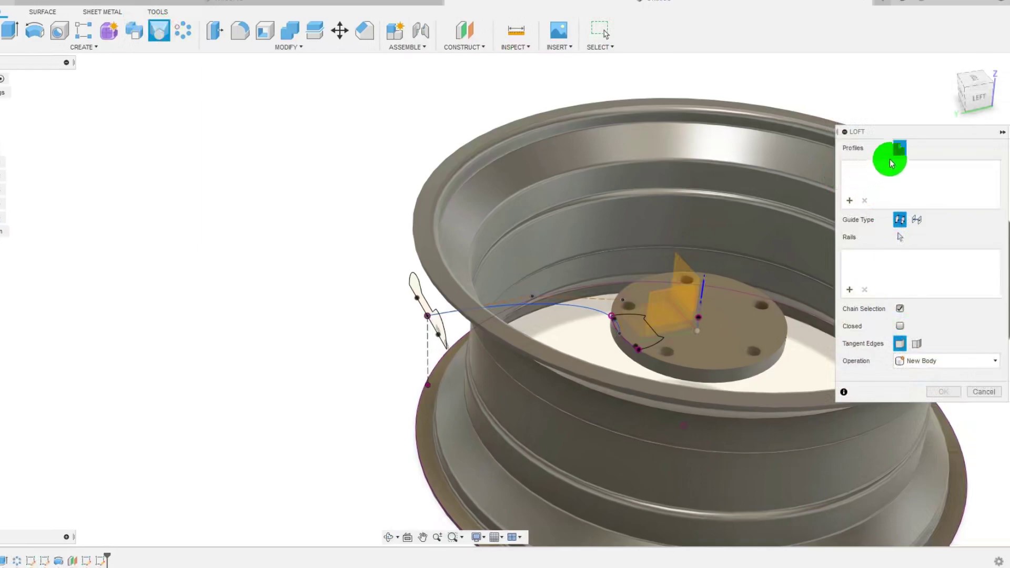
pyautogui.click(639, 331)
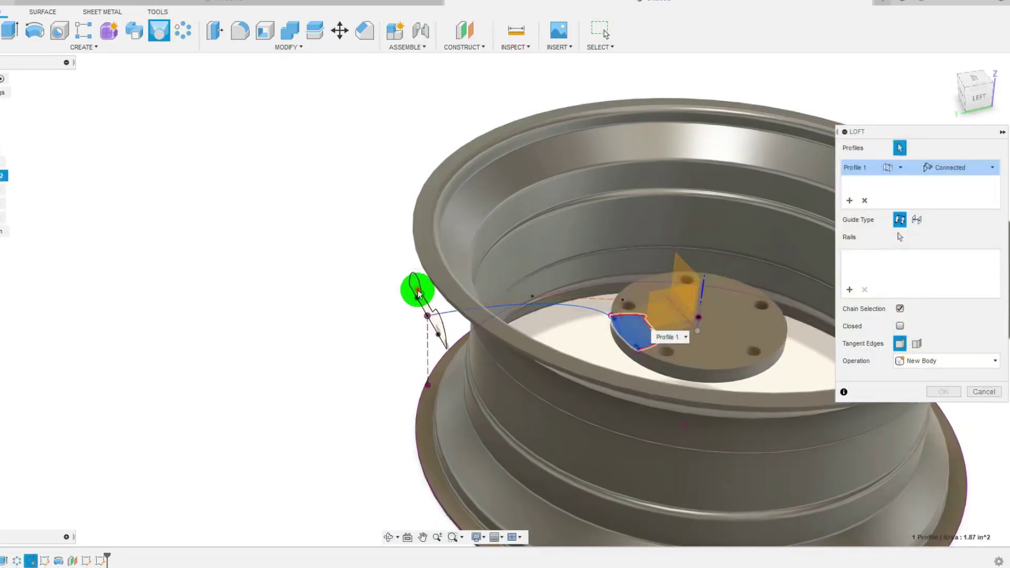
pyautogui.click(419, 293)
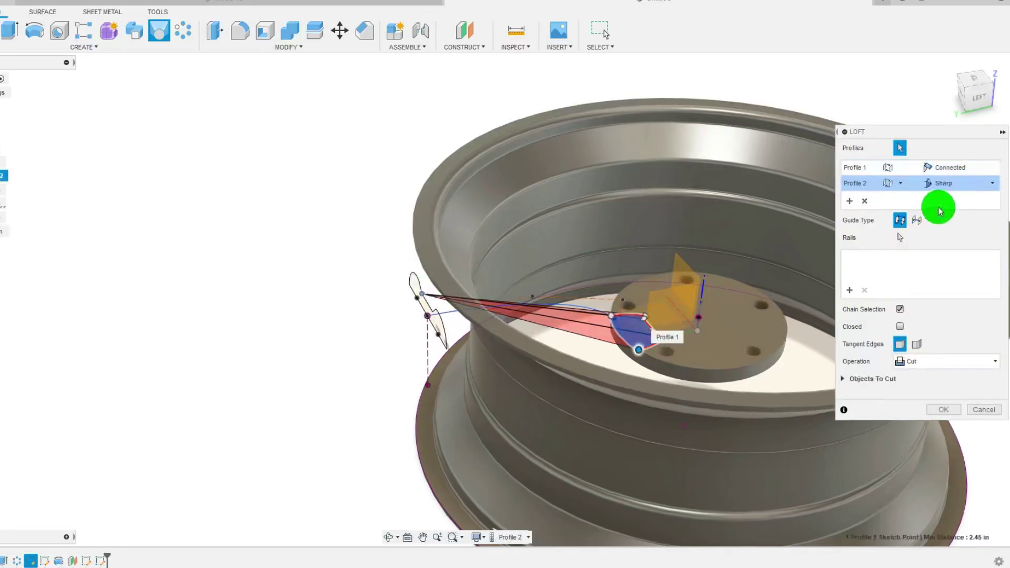
pyautogui.click(866, 207)
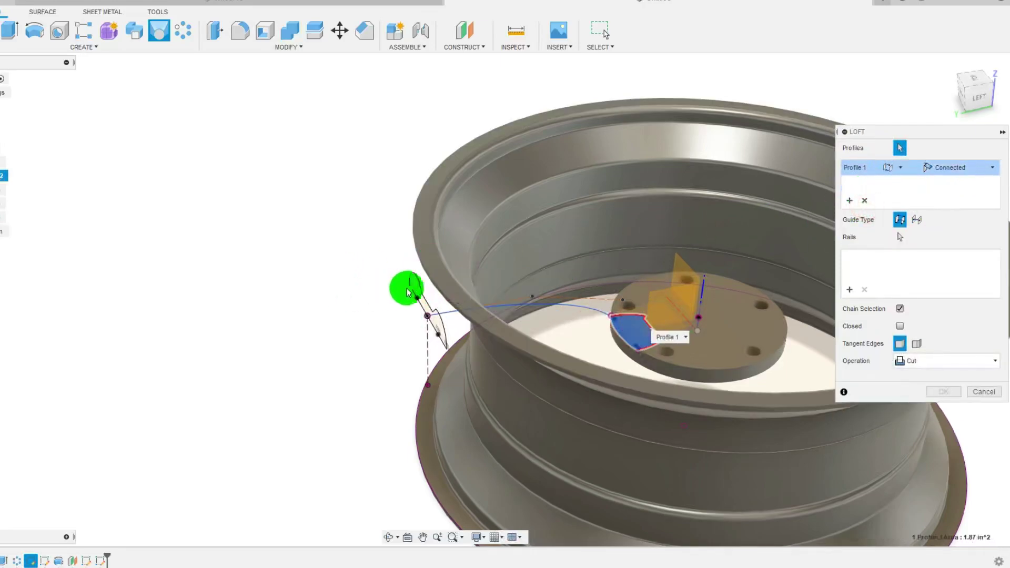
pyautogui.click(415, 289)
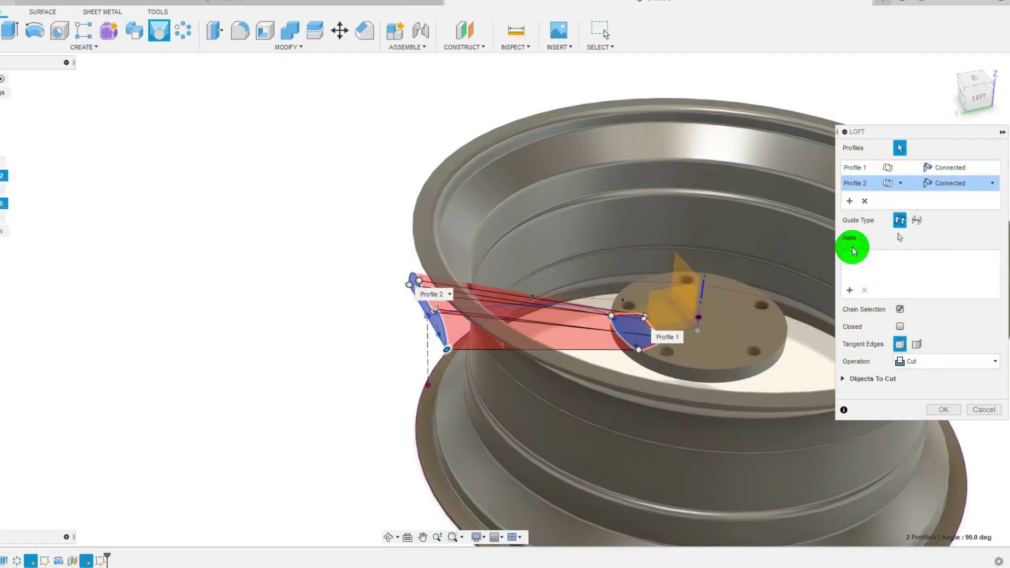
# Use the spline as the loft's guide rail, set the operation to Join, and create the spoke.
pyautogui.click(900, 221)
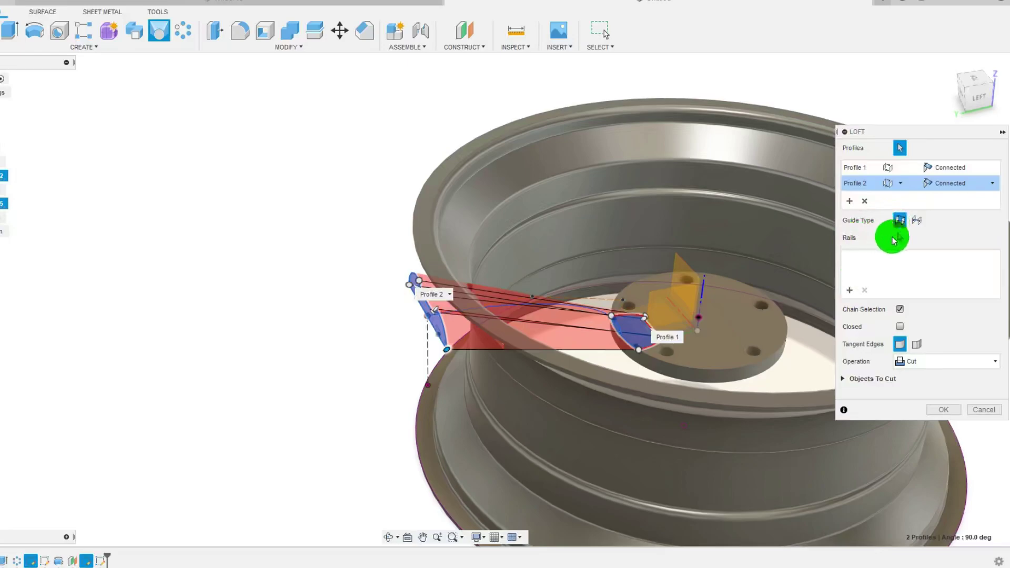
pyautogui.click(582, 305)
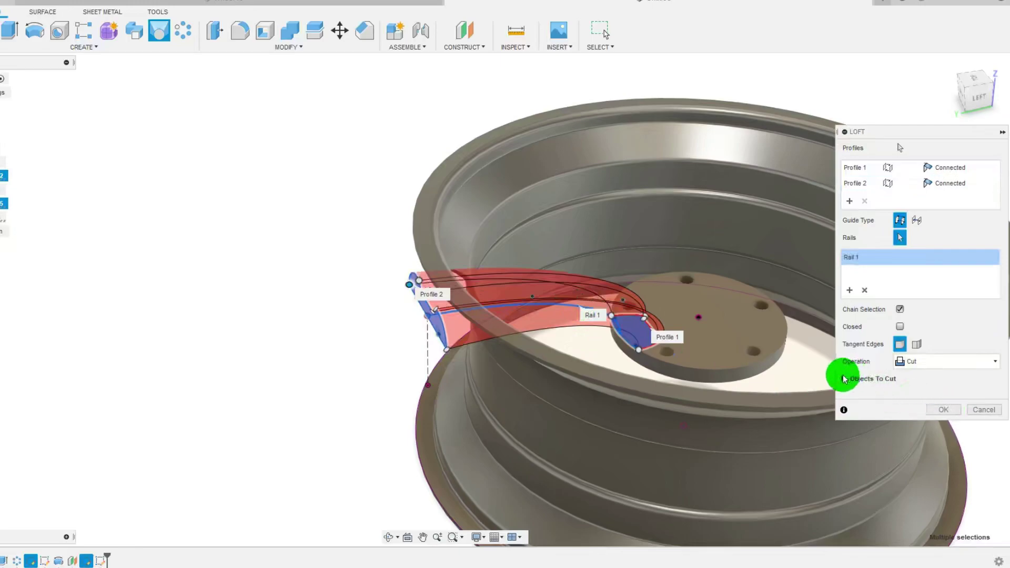
pyautogui.click(914, 361)
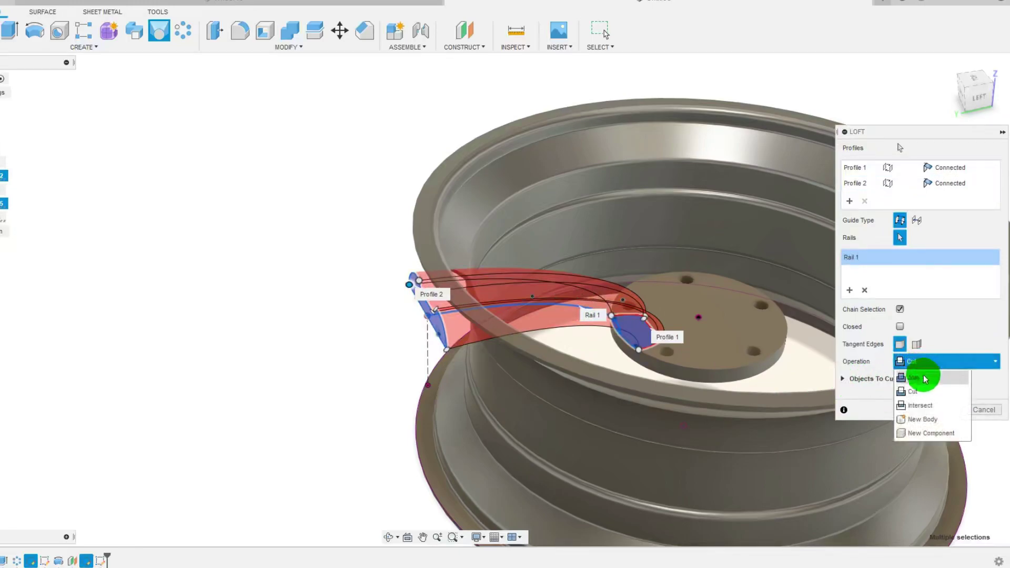
pyautogui.click(924, 378)
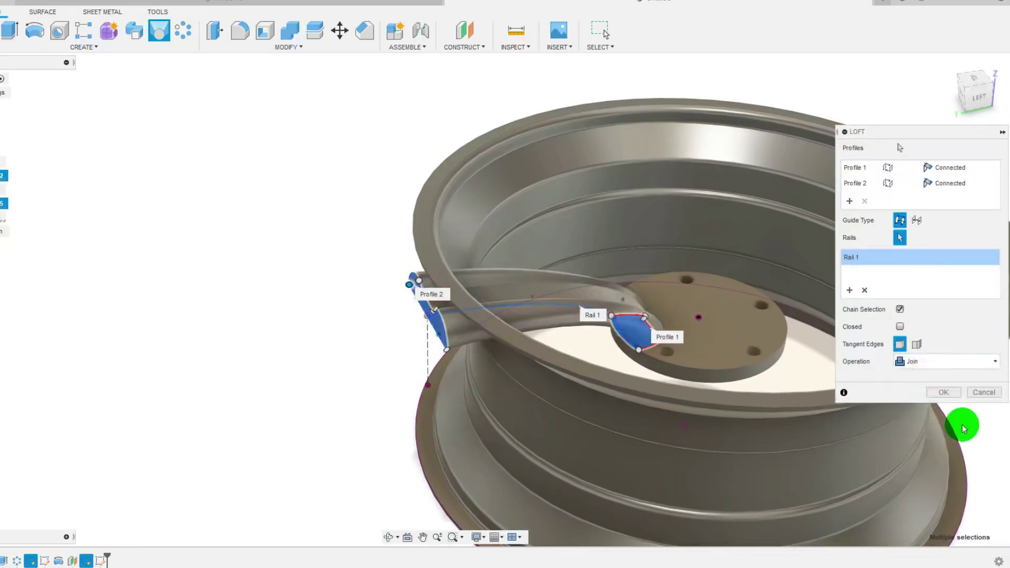
pyautogui.click(947, 392)
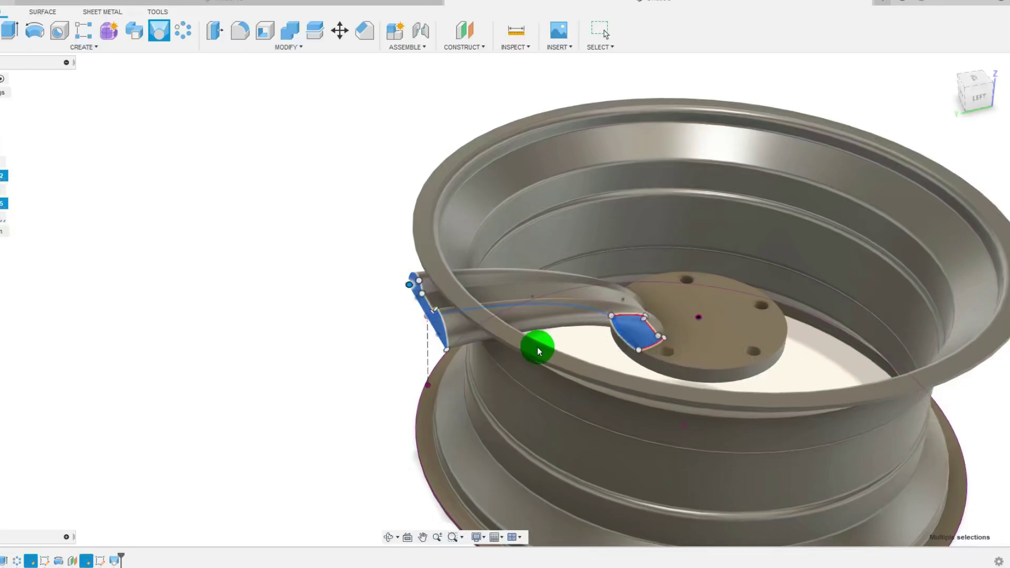
pyautogui.keyDown('shift'); pyautogui.moveTo(316, 287); pyautogui.dragTo(656, 359, button='middle'); pyautogui.keyUp('shift')
pyautogui.keyDown('shift'); pyautogui.moveTo(758, 372); pyautogui.dragTo(744, 353, button='middle'); pyautogui.keyUp('shift')
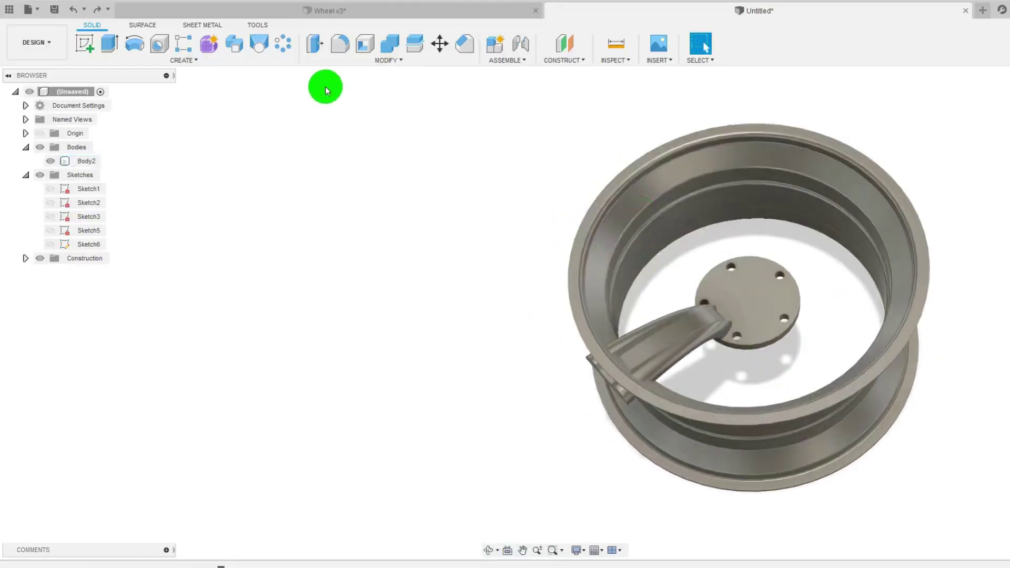
# Create a full circular pattern of the lofted spoke feature around the wheel's central axis with a quantity of 5.
pyautogui.click(283, 43)
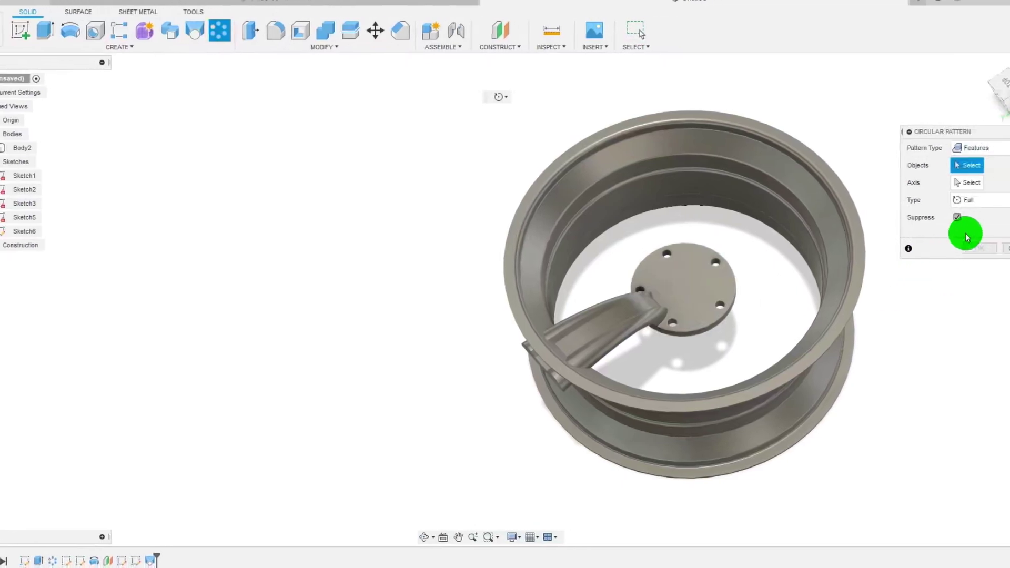
pyautogui.click(639, 313)
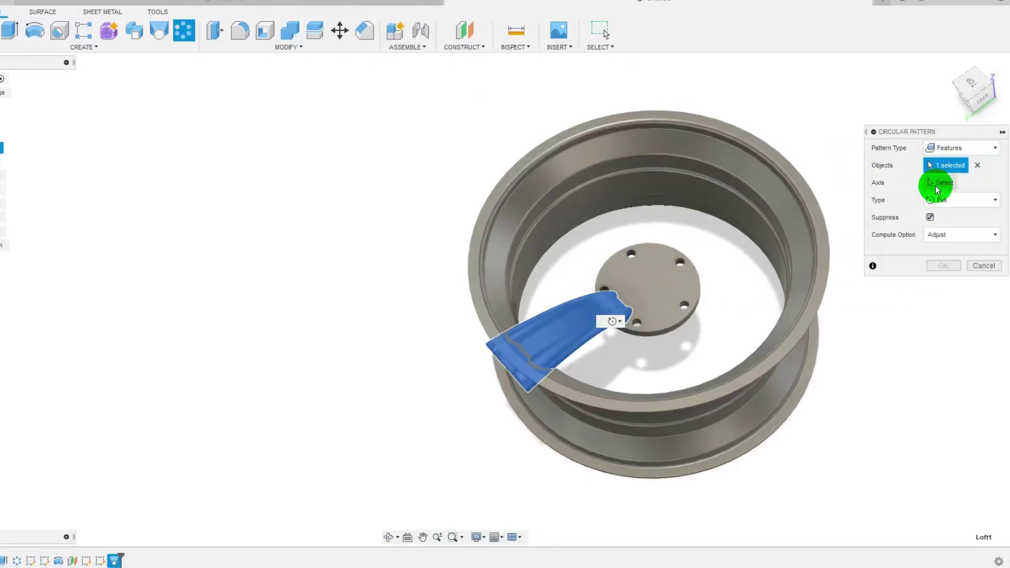
pyautogui.click(647, 270)
pyautogui.click(994, 232)
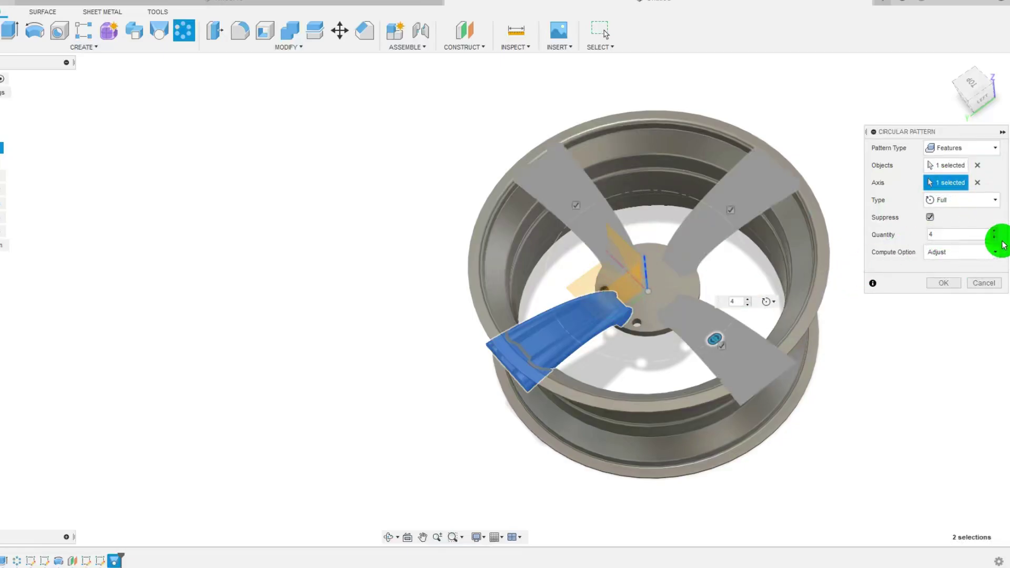
pyautogui.press('BackSpace')
pyautogui.write('5')
pyautogui.click(944, 282)
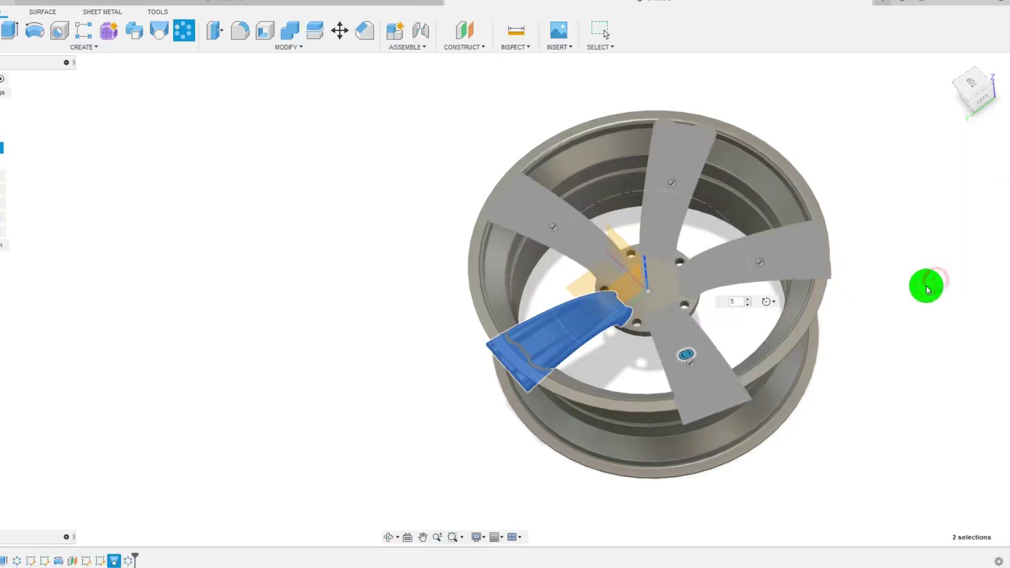
# Start a sketch on the vertical origin plane and draw a slanted line across the spoke end protruding through the rim.
pyautogui.keyDown('shift'); pyautogui.moveTo(722, 314); pyautogui.dragTo(673, 336, button='middle'); pyautogui.keyUp('shift')
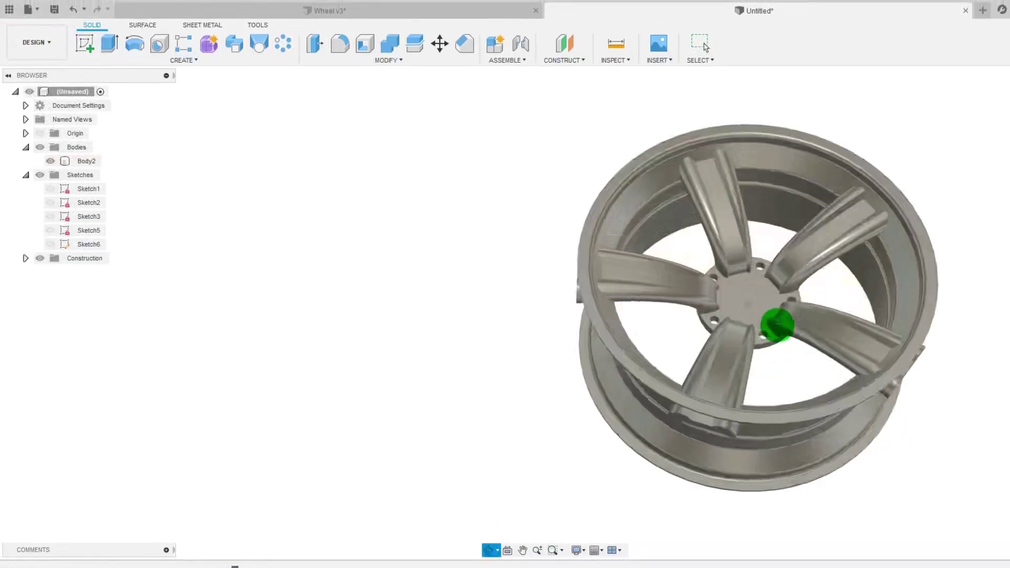
pyautogui.keyDown('shift'); pyautogui.moveTo(774, 348); pyautogui.dragTo(777, 295, button='middle'); pyautogui.keyUp('shift')
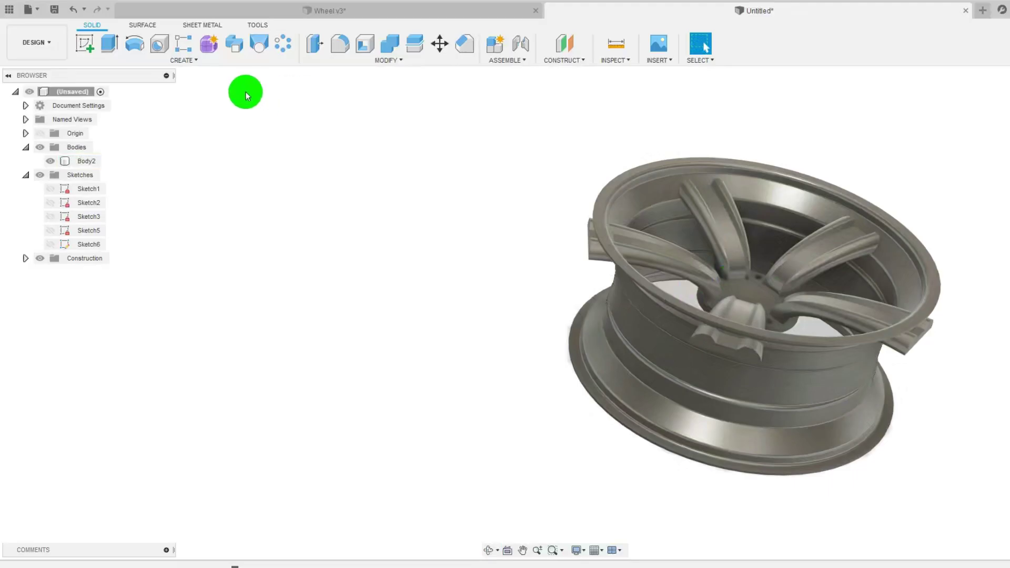
pyautogui.click(90, 43)
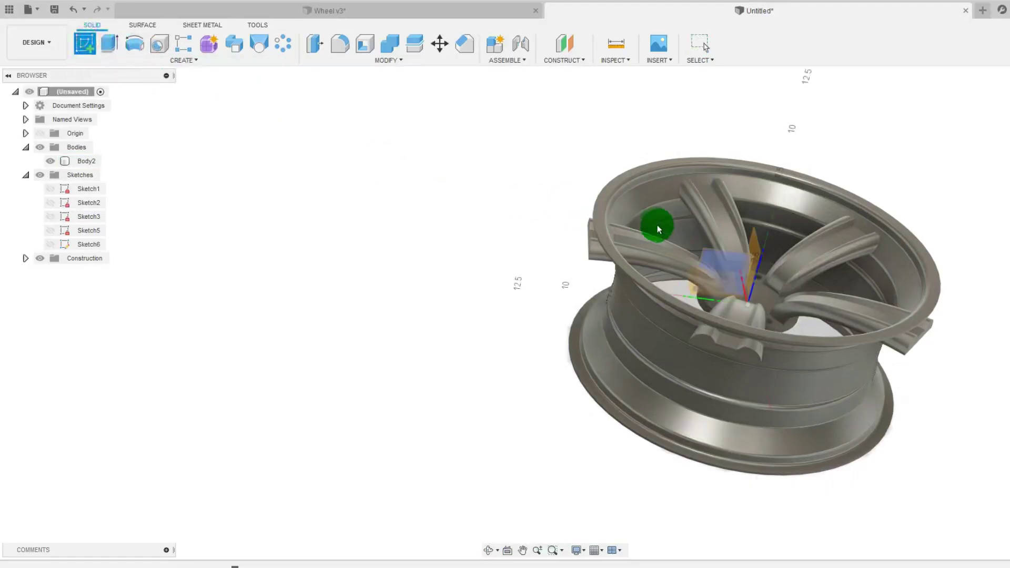
pyautogui.click(722, 263)
pyautogui.scroll(10, 402, 303)
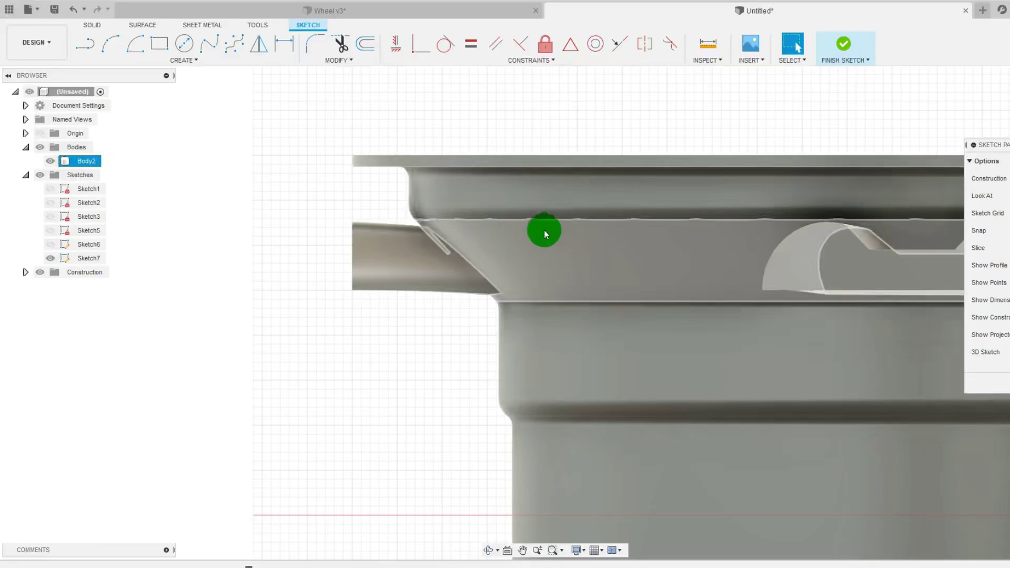
pyautogui.scroll(-5, 545, 228)
pyautogui.scroll(5, 617, 269)
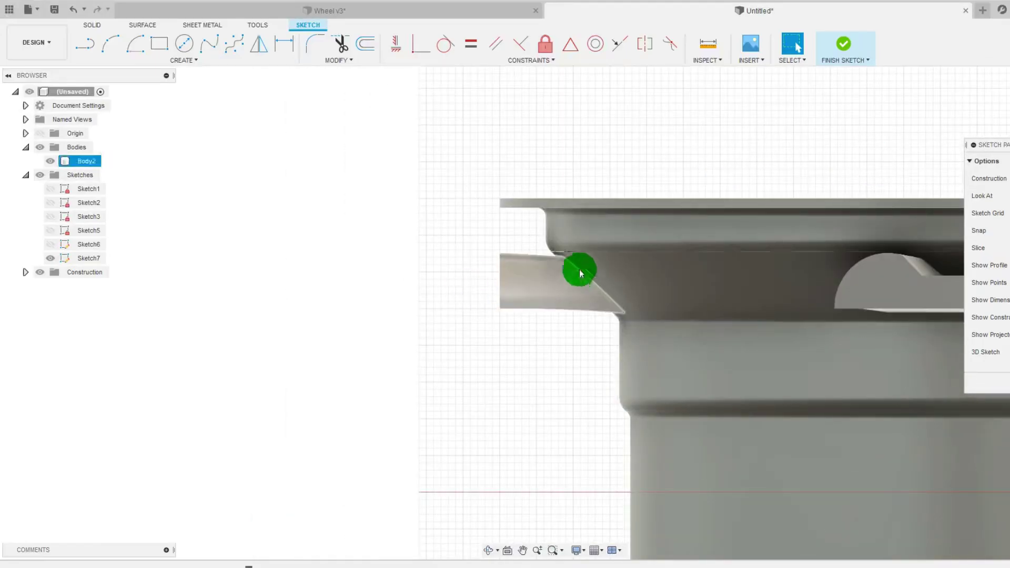
pyautogui.click(85, 43)
pyautogui.click(521, 248)
pyautogui.click(584, 344)
pyautogui.press('Escape')
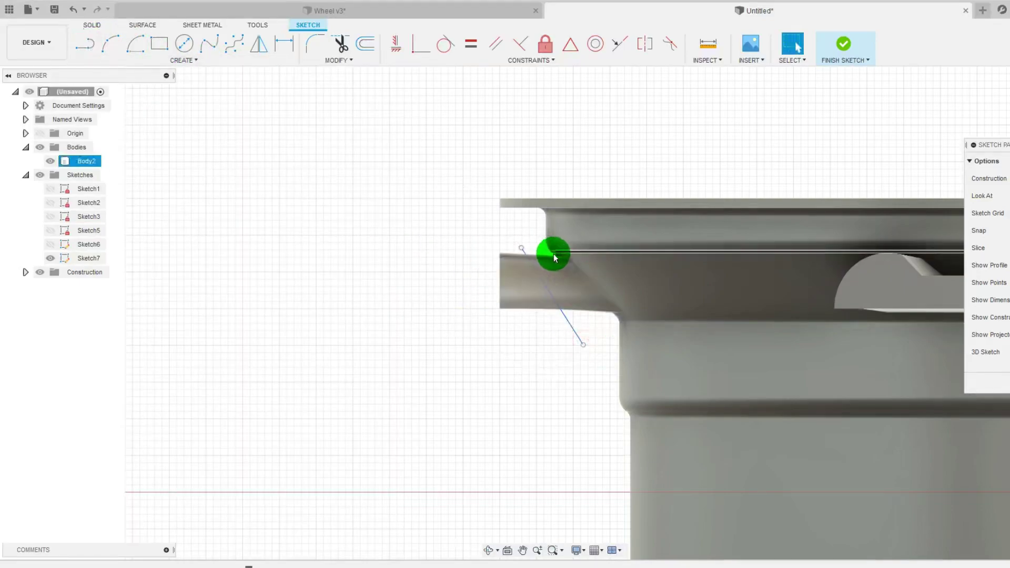
# Make the slanted line's upper end coincident with the endpoint of the rim edge just above the spoke.
pyautogui.click(553, 253)
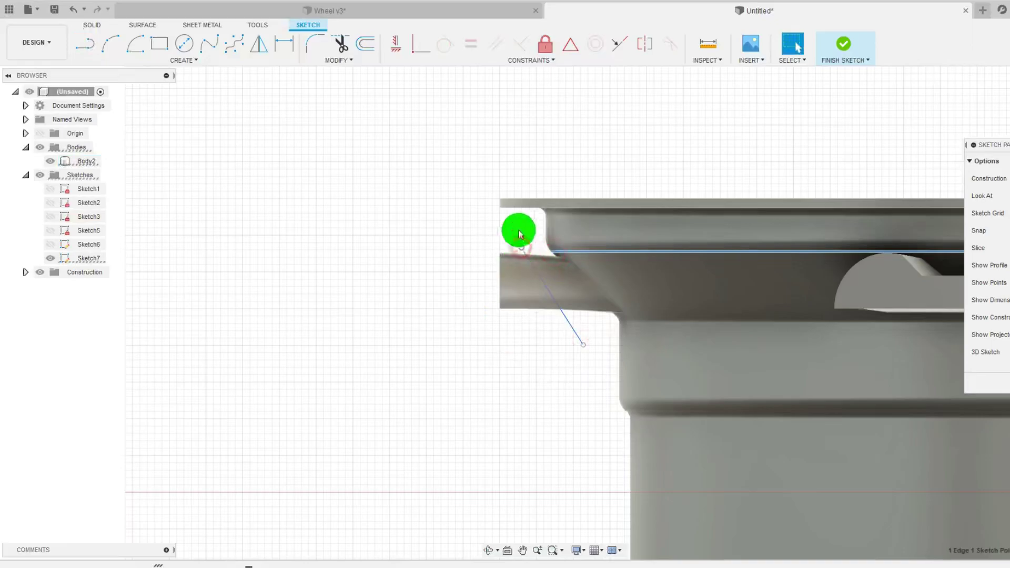
pyautogui.click(421, 45)
pyautogui.click(551, 251)
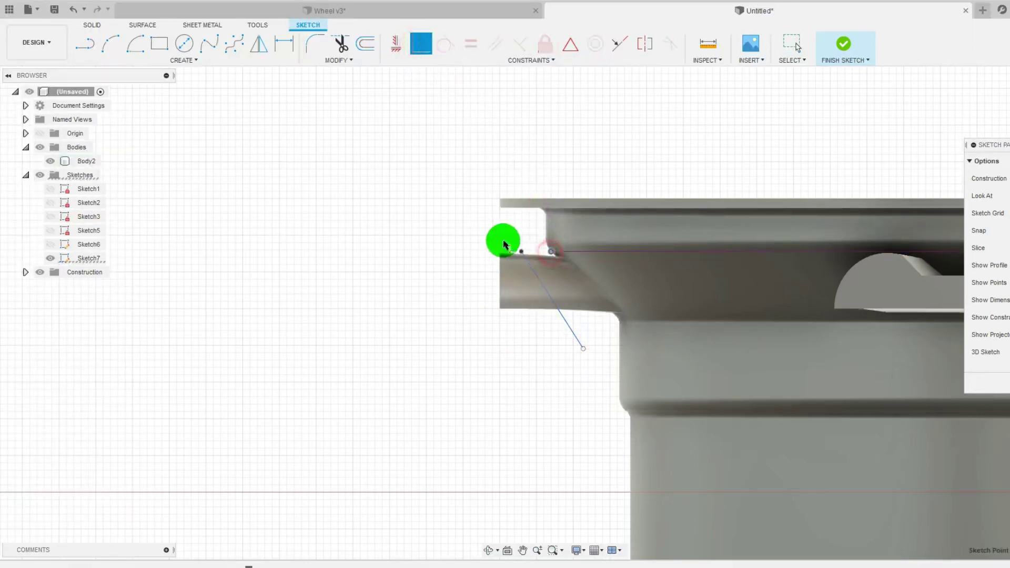
pyautogui.click(520, 252)
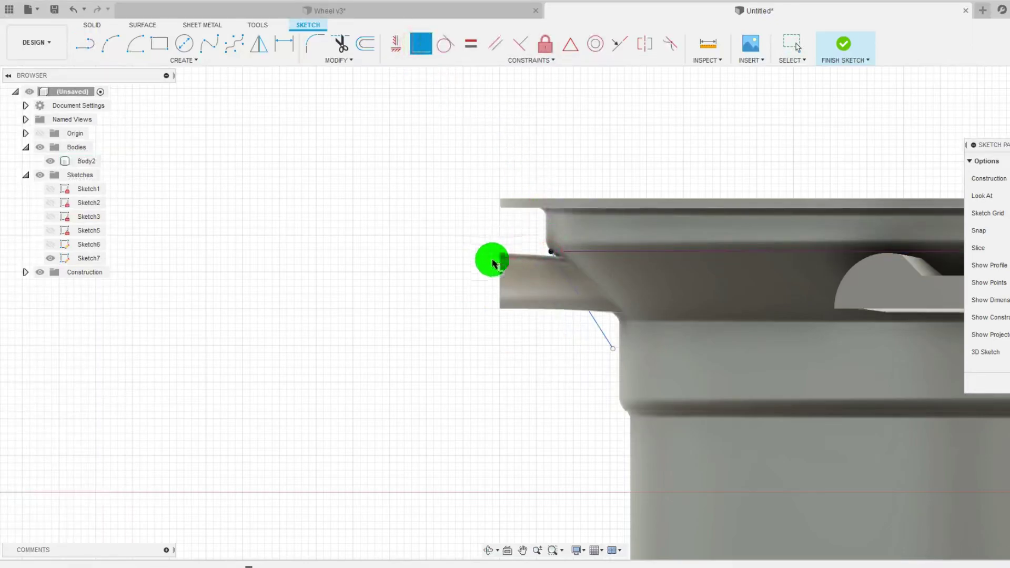
# Make the slanted line's lower end coincident with the endpoint of the rim edge just below the spoke.
pyautogui.click(668, 322)
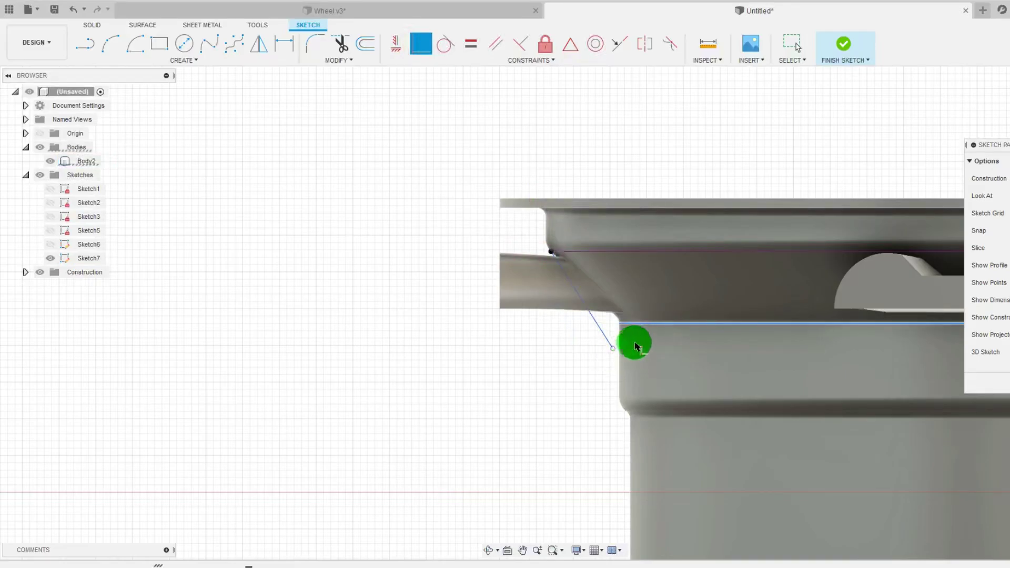
pyautogui.click(649, 323)
pyautogui.click(640, 317)
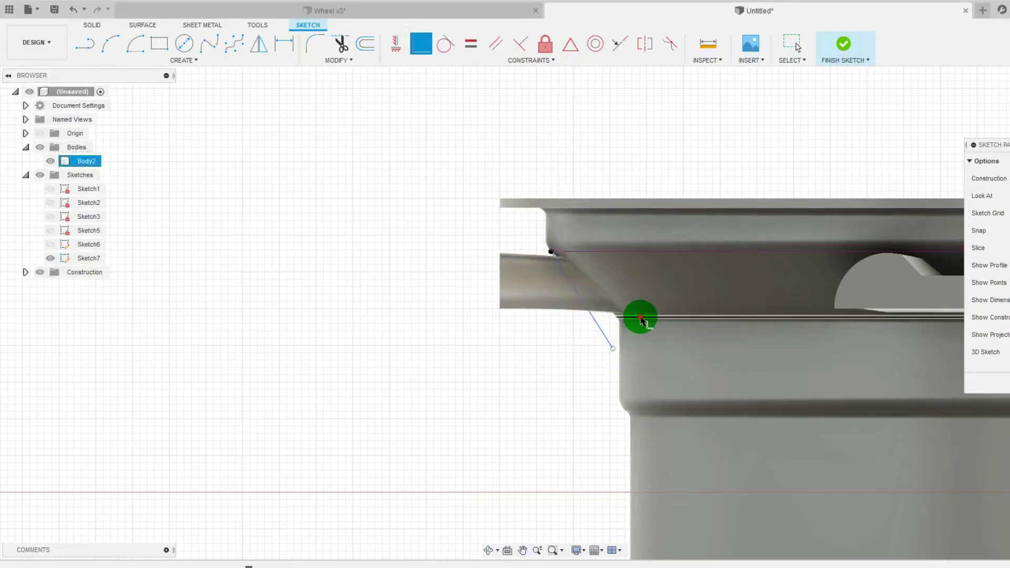
pyautogui.click(614, 349)
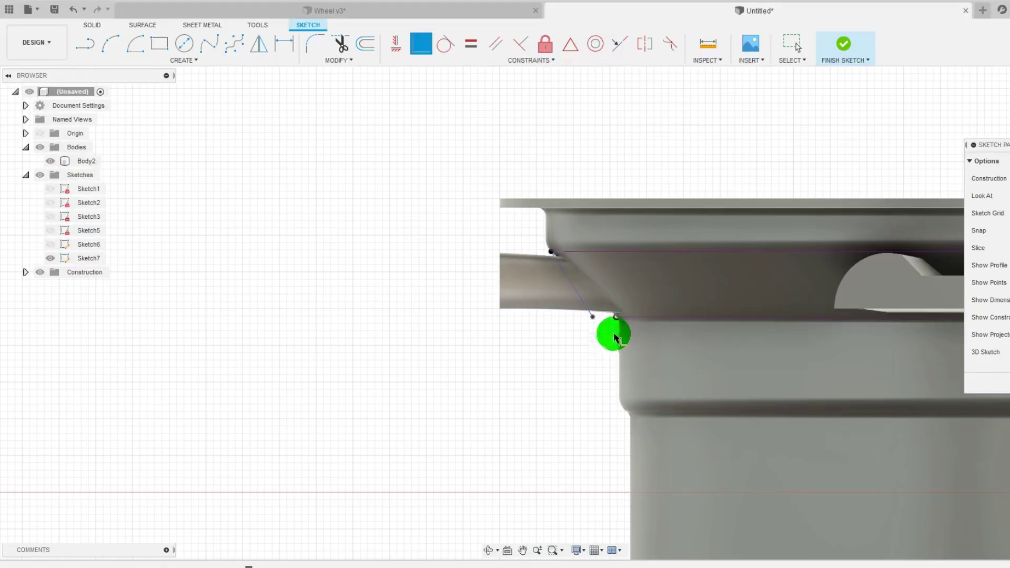
pyautogui.scroll(8, 617, 321)
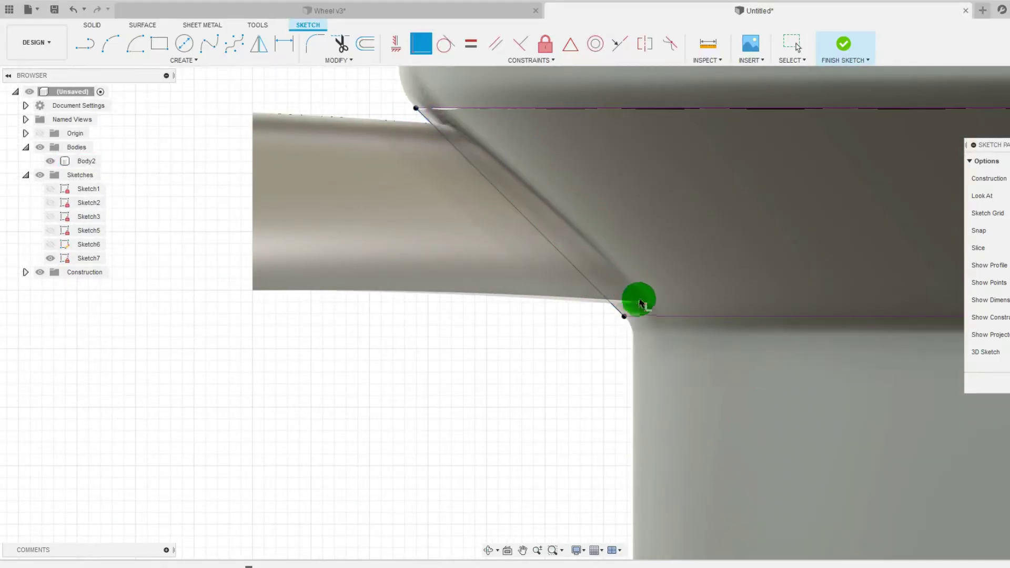
pyautogui.scroll(-3, 637, 301)
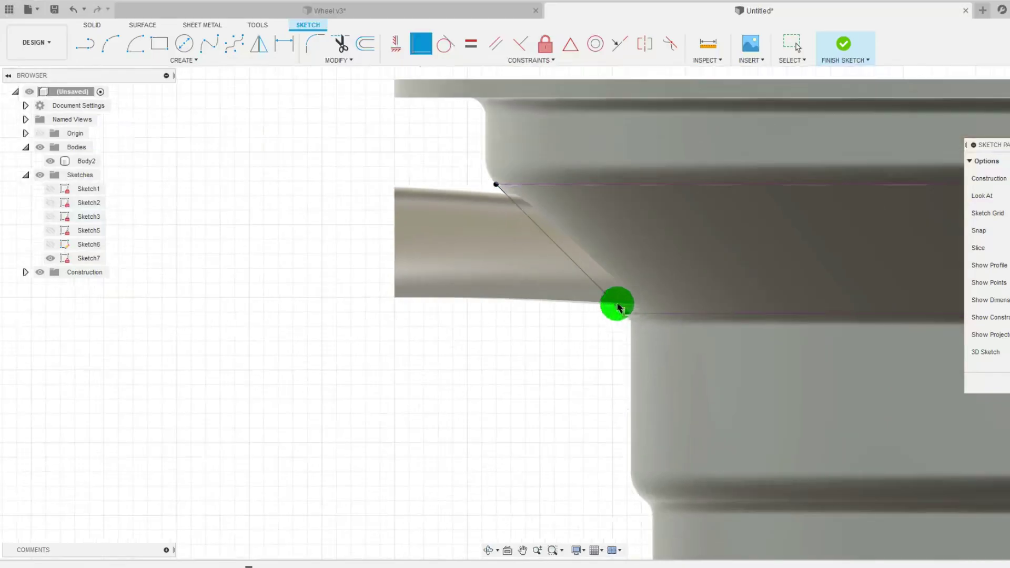
# Draw three lines joining the slanted line's two ends to form a closed profile around the protruding spoke end.
pyautogui.click(86, 45)
pyautogui.click(534, 211)
pyautogui.click(495, 184)
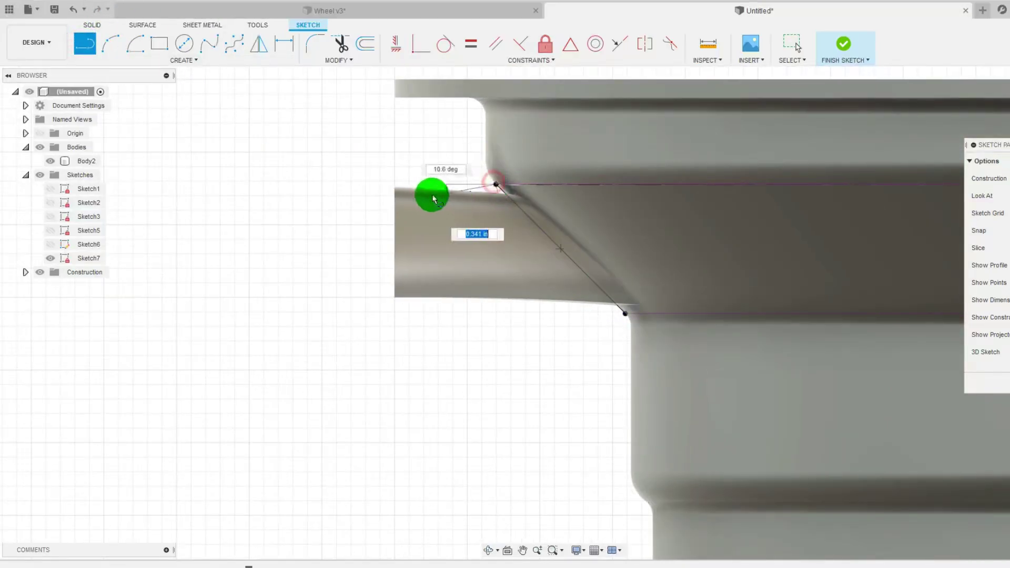
pyautogui.click(364, 185)
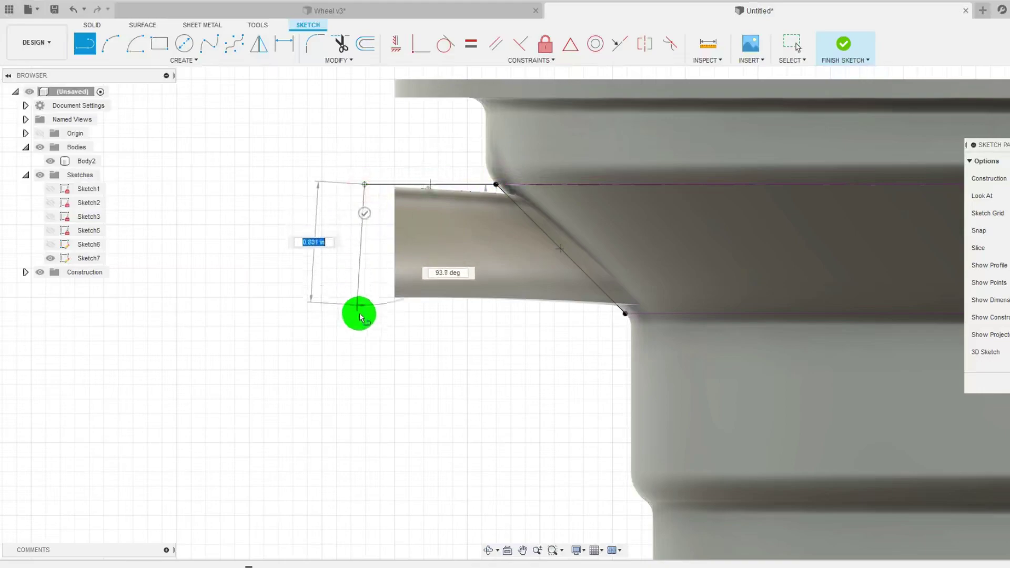
pyautogui.click(367, 314)
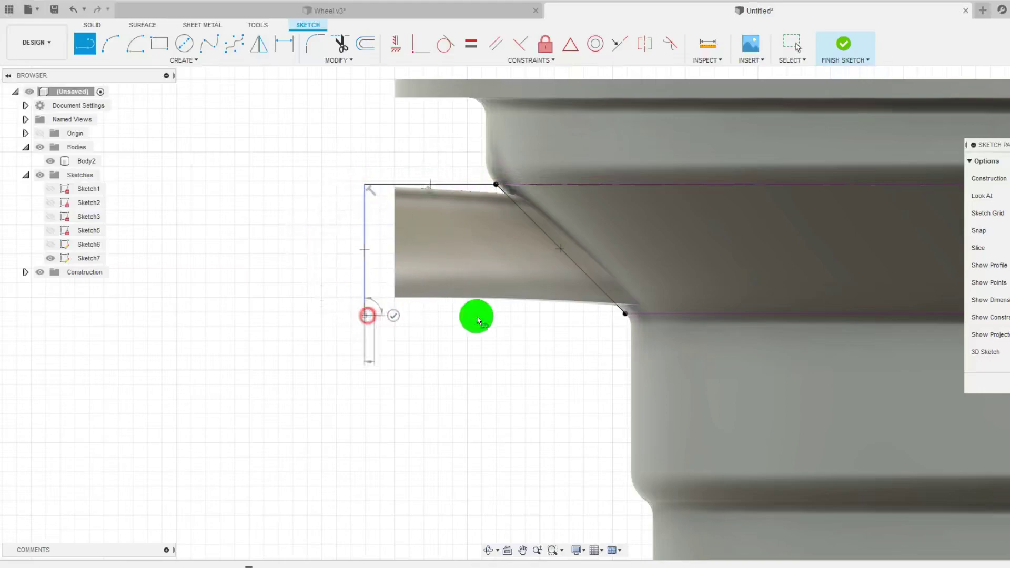
pyautogui.click(626, 314)
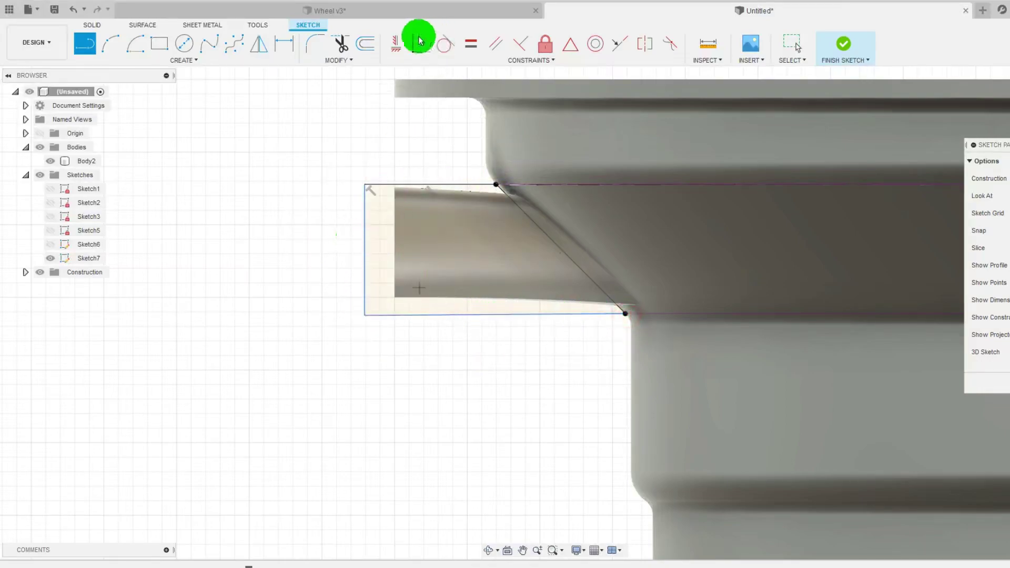
# Make the profile's lower line horizontal and dimension its length.
pyautogui.click(426, 187)
pyautogui.click(428, 279)
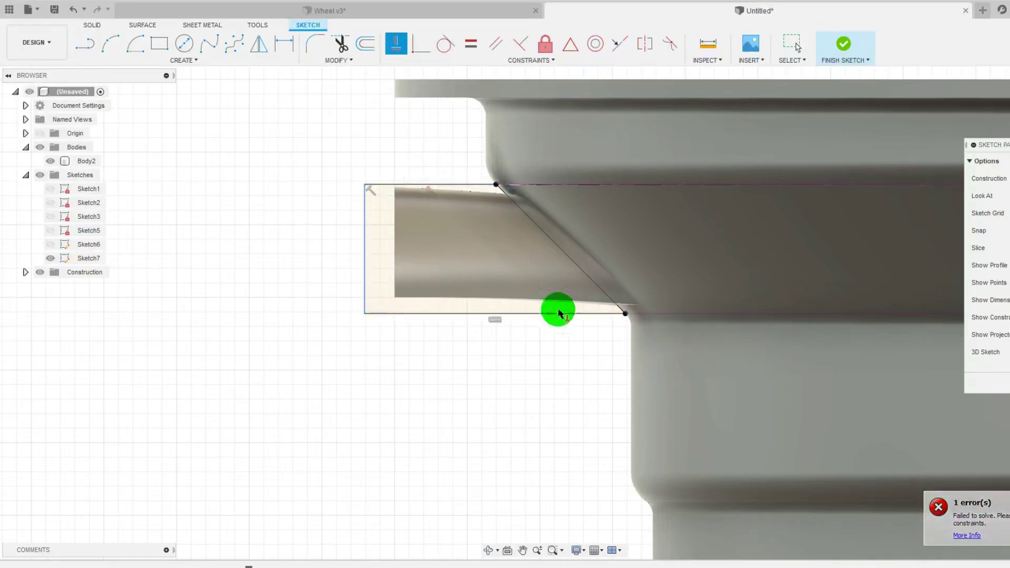
pyautogui.press('Escape')
pyautogui.click(286, 50)
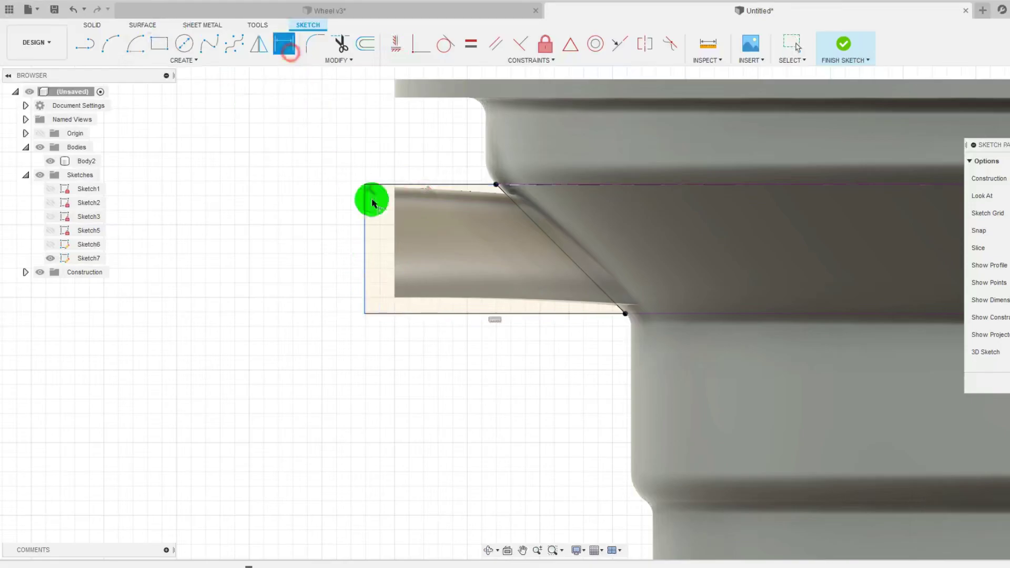
pyautogui.click(446, 314)
pyautogui.click(445, 345)
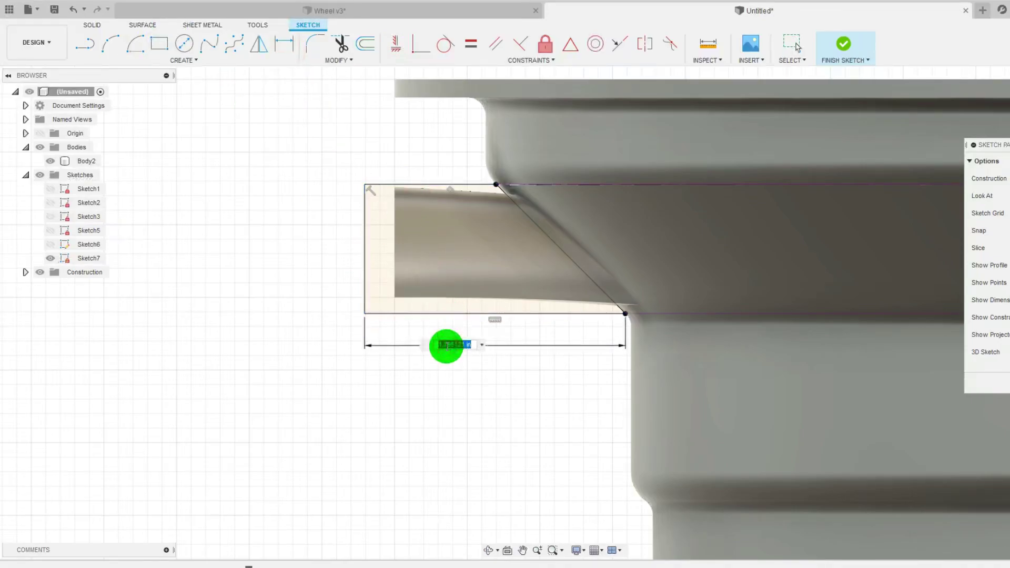
# Finish the sketch and revolve its profile 360° around the wheel's central axis as a cut to trim the protruding spoke ends.
pyautogui.scroll(-6, 463, 337)
pyautogui.moveTo(650, 305)
pyautogui.keyDown('shift'); pyautogui.mouseDown(button='middle')
pyautogui.moveTo(689, 346)
pyautogui.moveTo(743, 355)
pyautogui.mouseUp(button='middle'); pyautogui.keyUp('shift')
pyautogui.click(1000, 379)
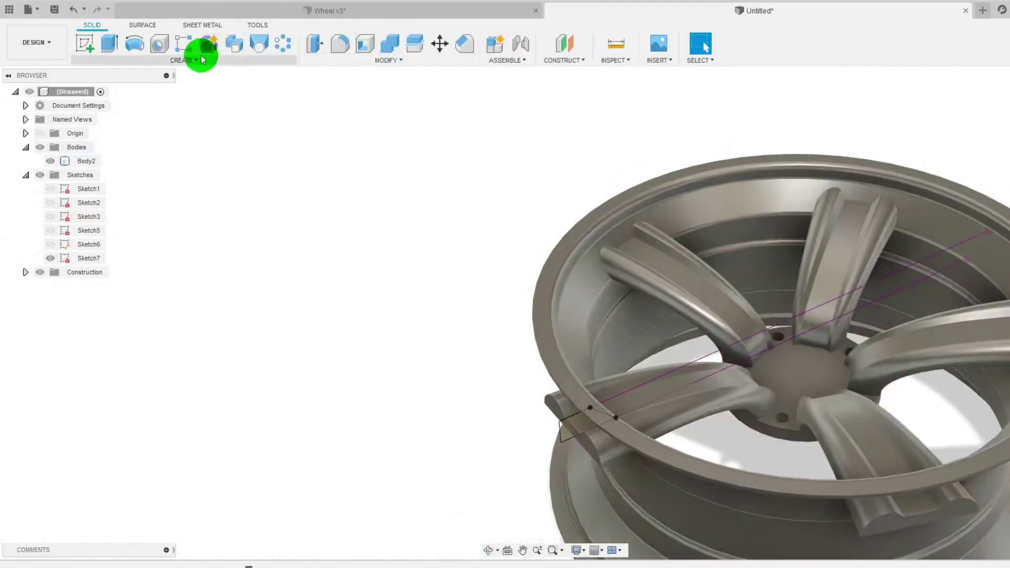
pyautogui.click(135, 43)
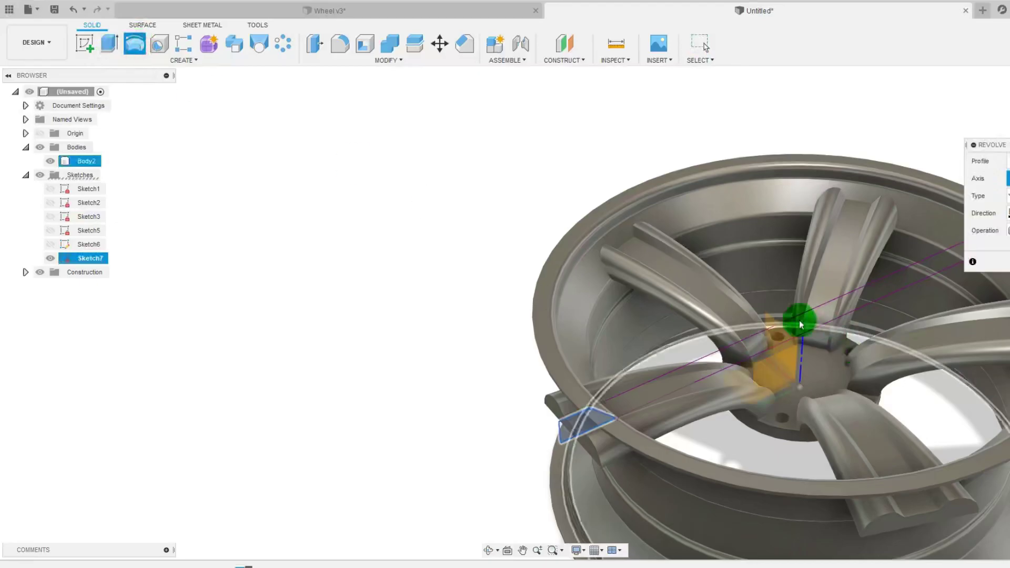
pyautogui.click(800, 351)
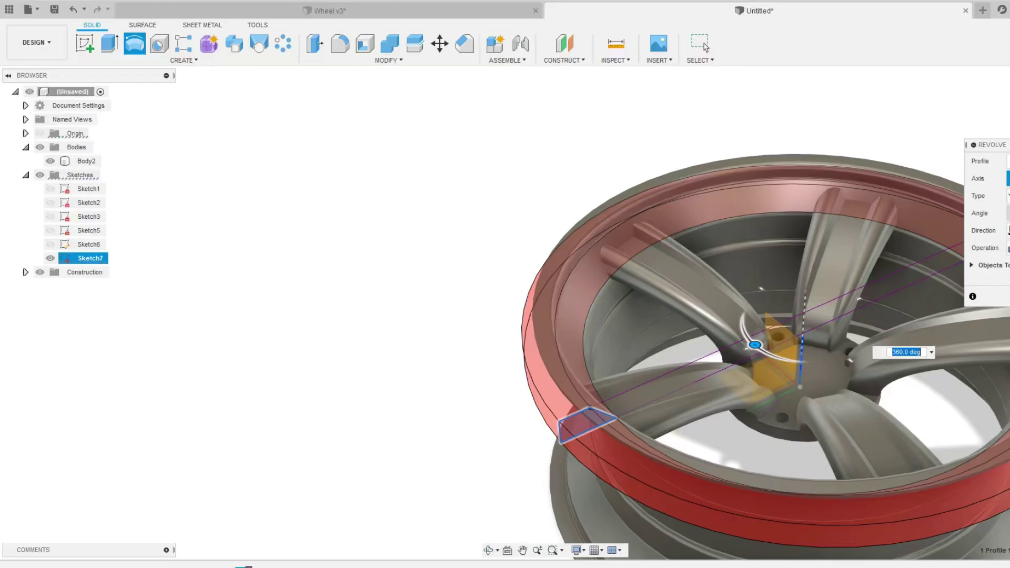
pyautogui.press('Return')
# Chamfer the front edges of the hub's five bolt holes with an equal distance of 0.125 in.
pyautogui.keyDown('shift'); pyautogui.moveTo(801, 367); pyautogui.dragTo(859, 293, button='middle'); pyautogui.keyUp('shift')
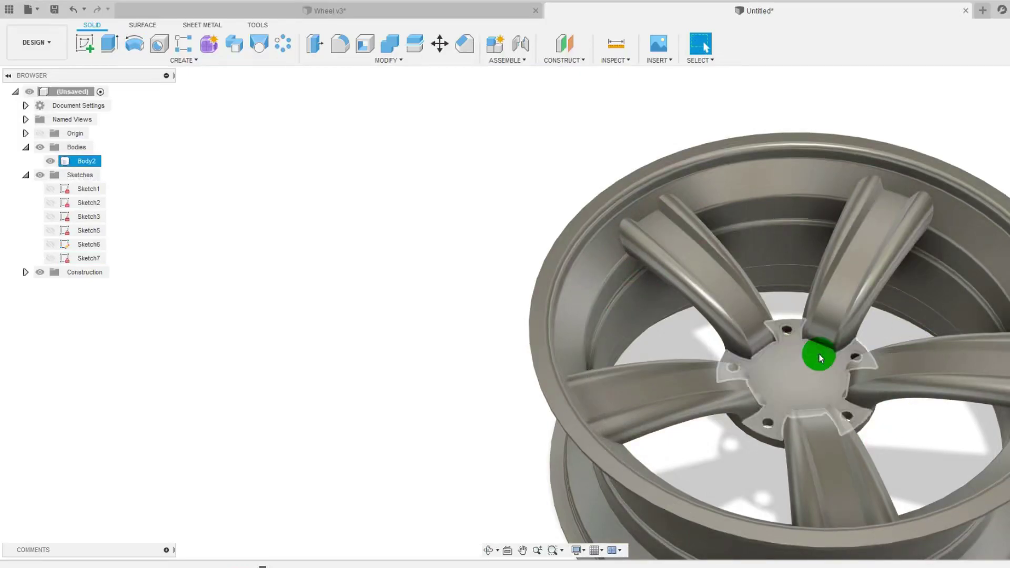
pyautogui.scroll(4, 795, 373)
pyautogui.scroll(2, 792, 368)
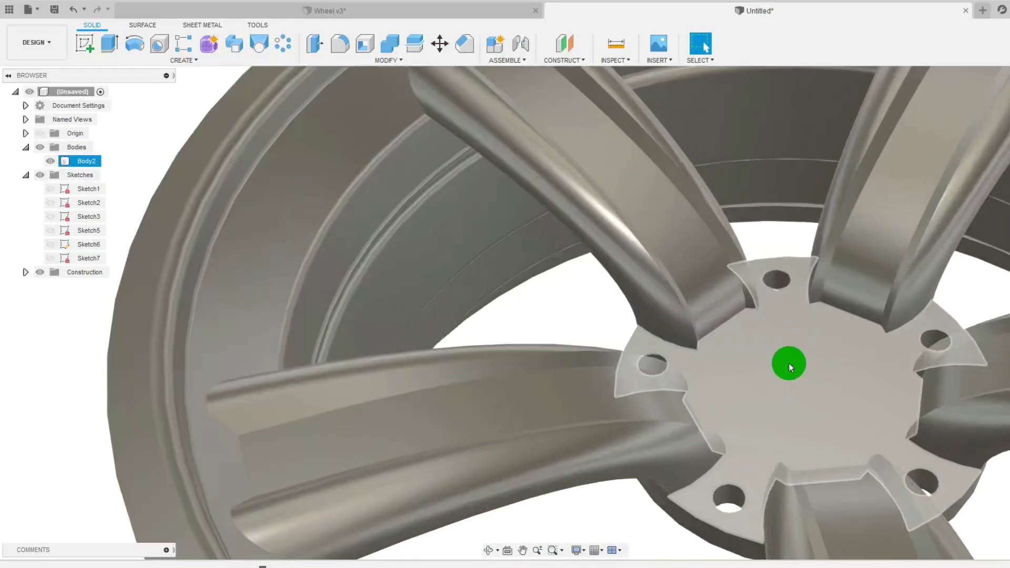
pyautogui.scroll(-5, 792, 364)
pyautogui.press('Escape')
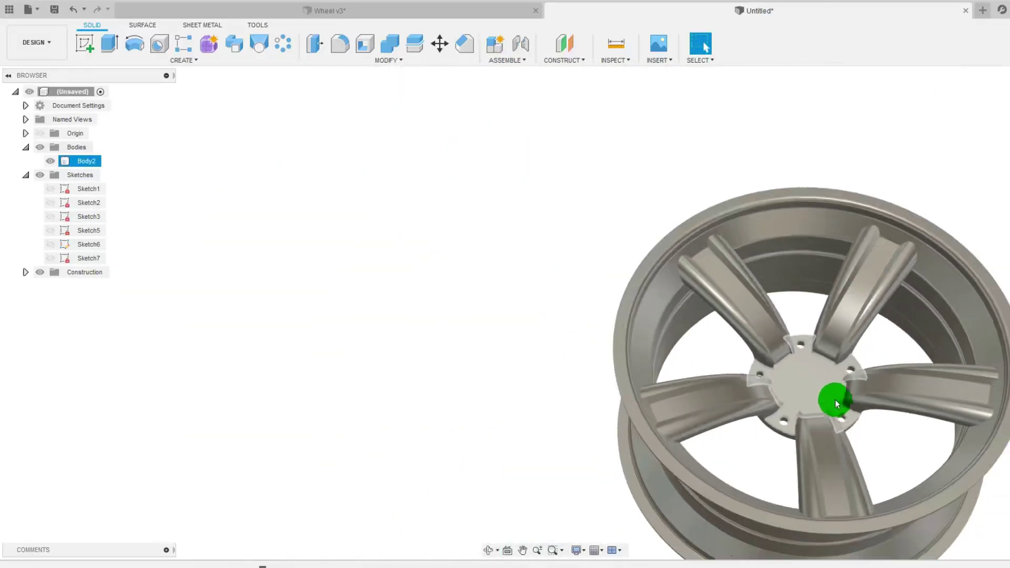
pyautogui.scroll(3, 846, 404)
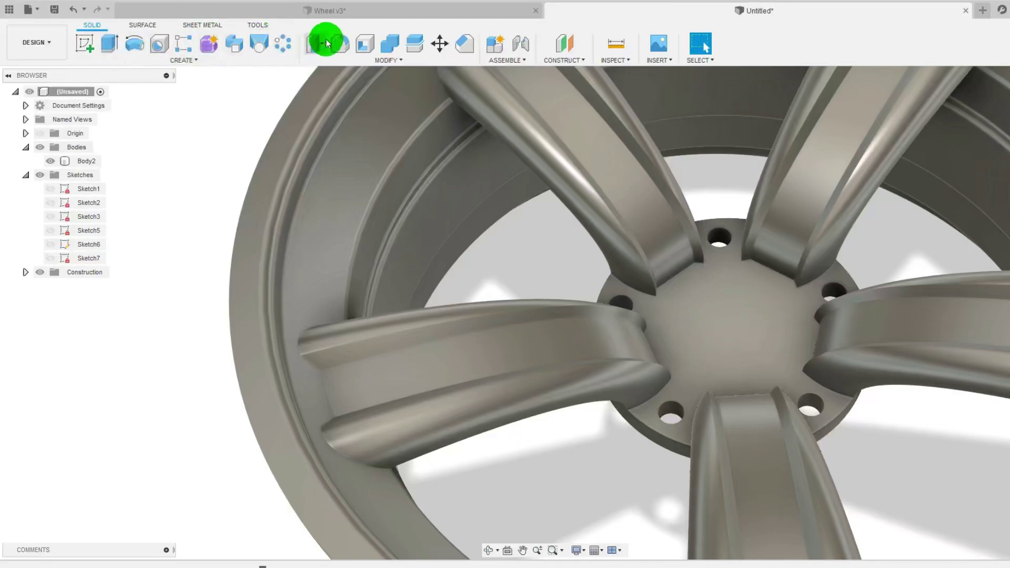
pyautogui.click(465, 45)
pyautogui.click(728, 234)
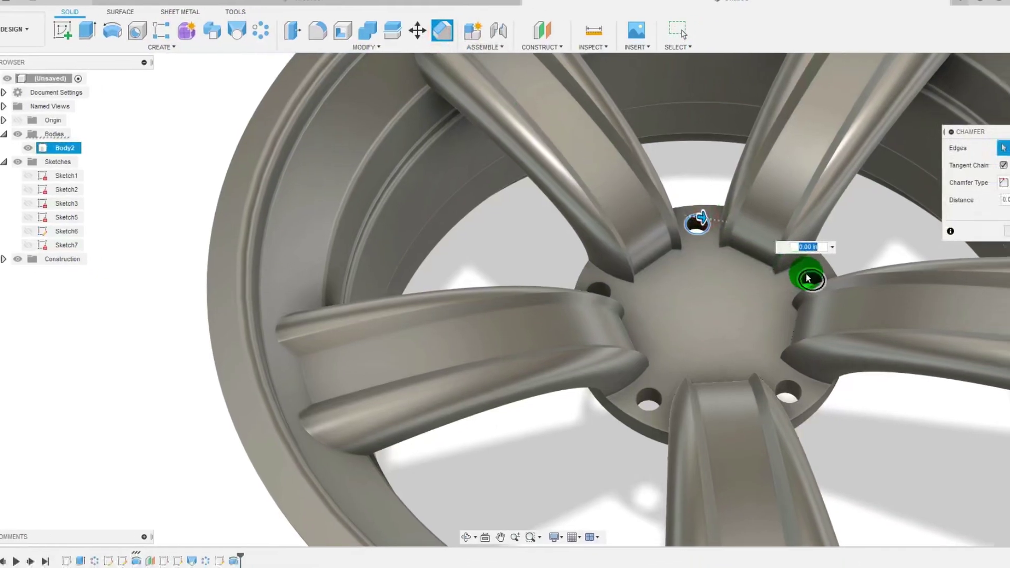
pyautogui.click(833, 287)
pyautogui.click(719, 363)
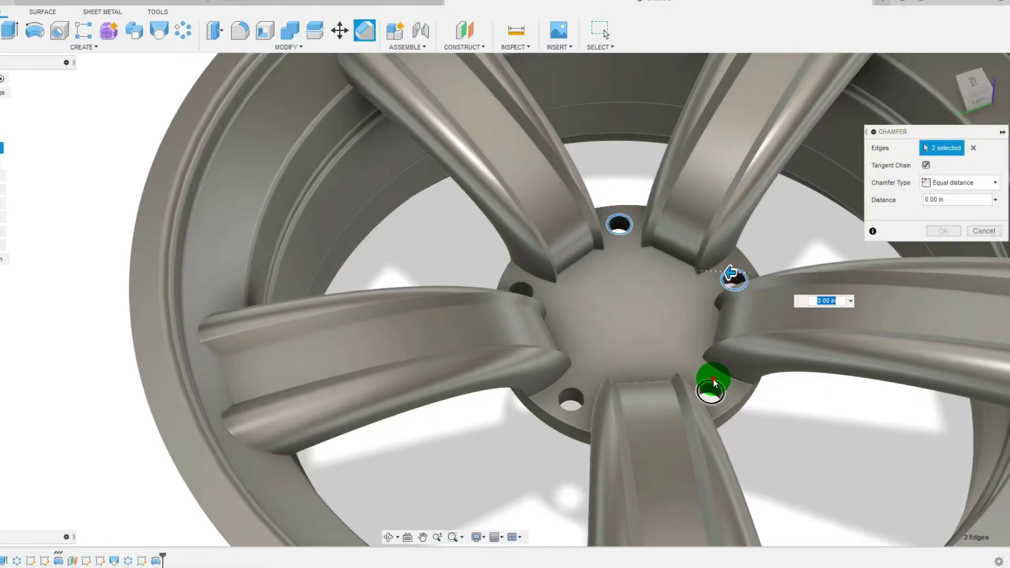
pyautogui.click(581, 387)
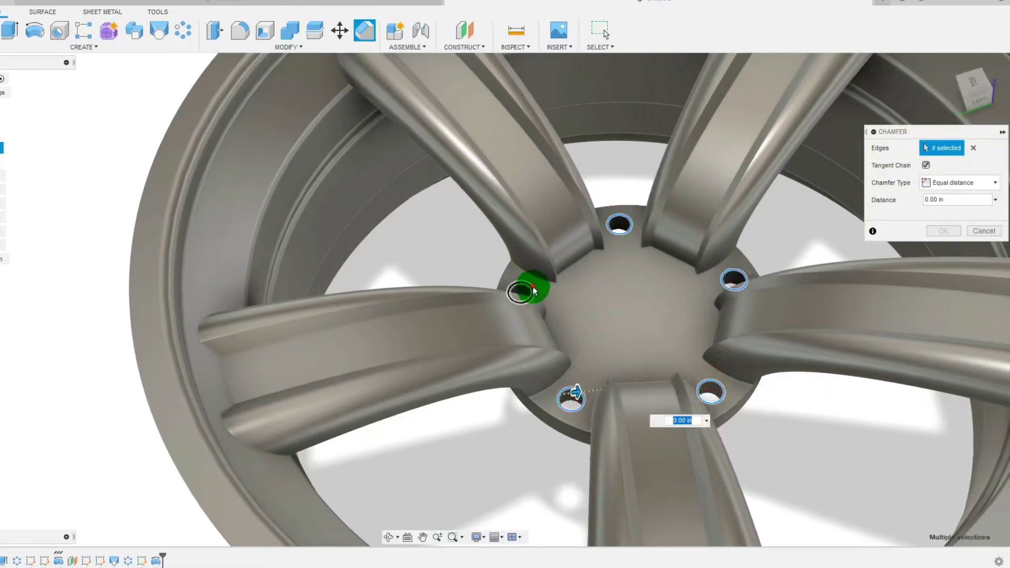
pyautogui.write('.125')
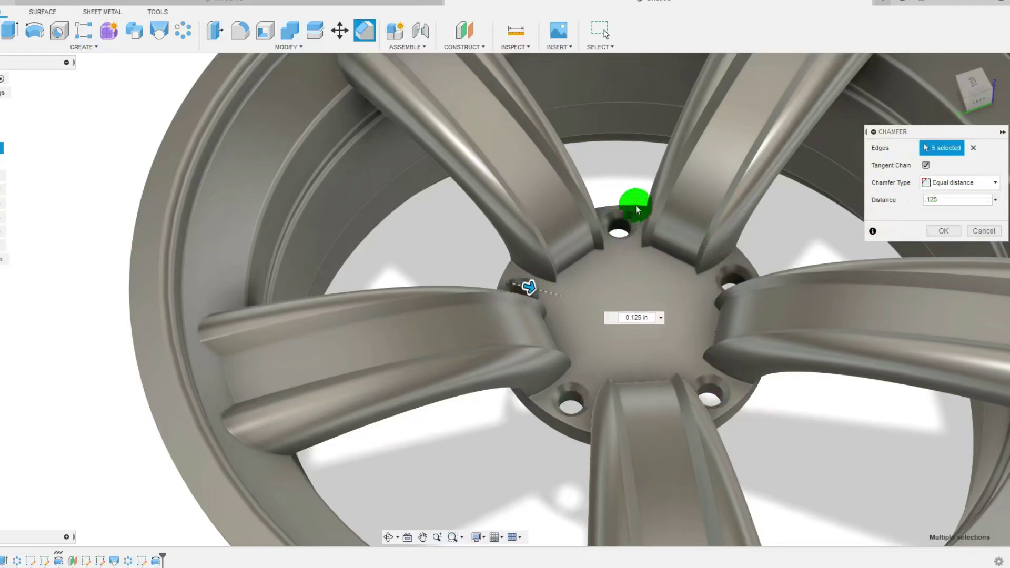
pyautogui.click(943, 230)
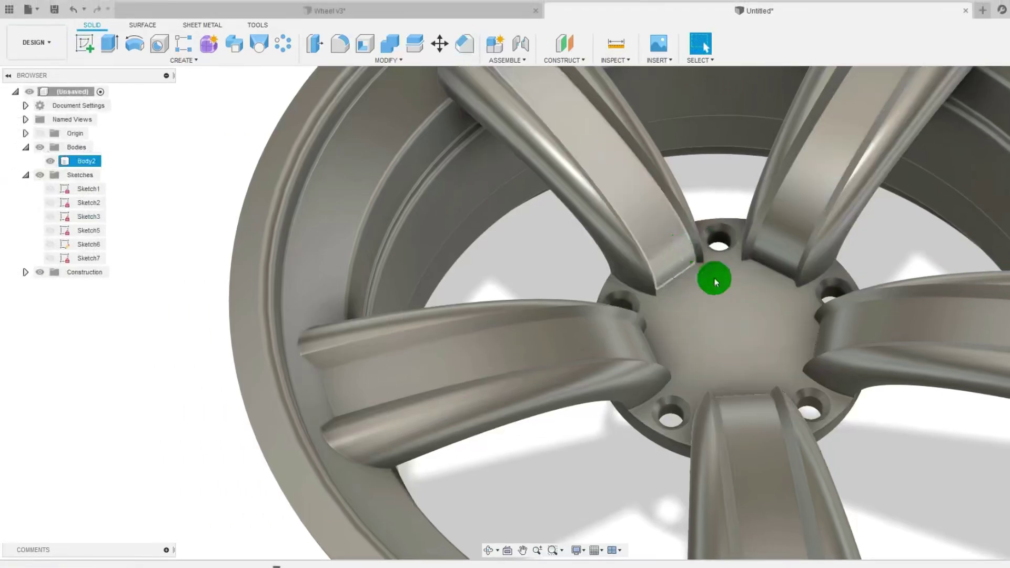
# Start a sketch on the hub's front face and draw a circle about 2 in in diameter centred on the origin.
pyautogui.click(678, 262)
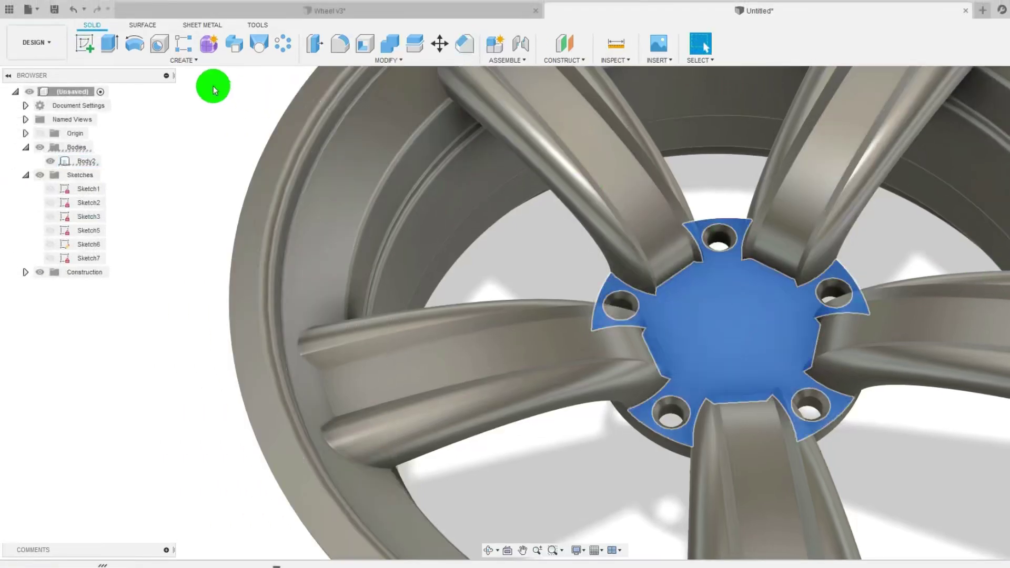
pyautogui.click(81, 46)
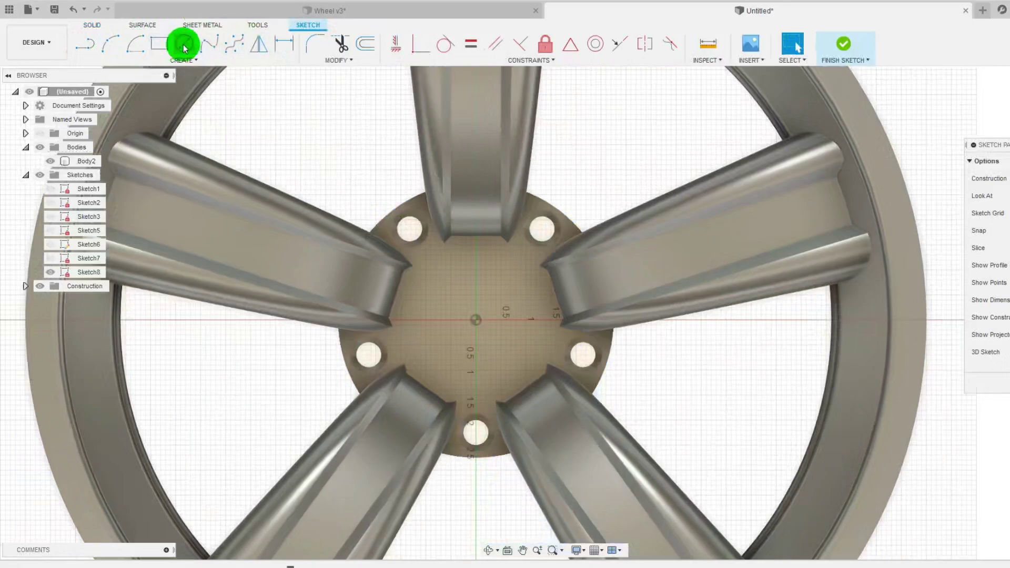
pyautogui.click(183, 46)
pyautogui.click(476, 319)
pyautogui.click(513, 287)
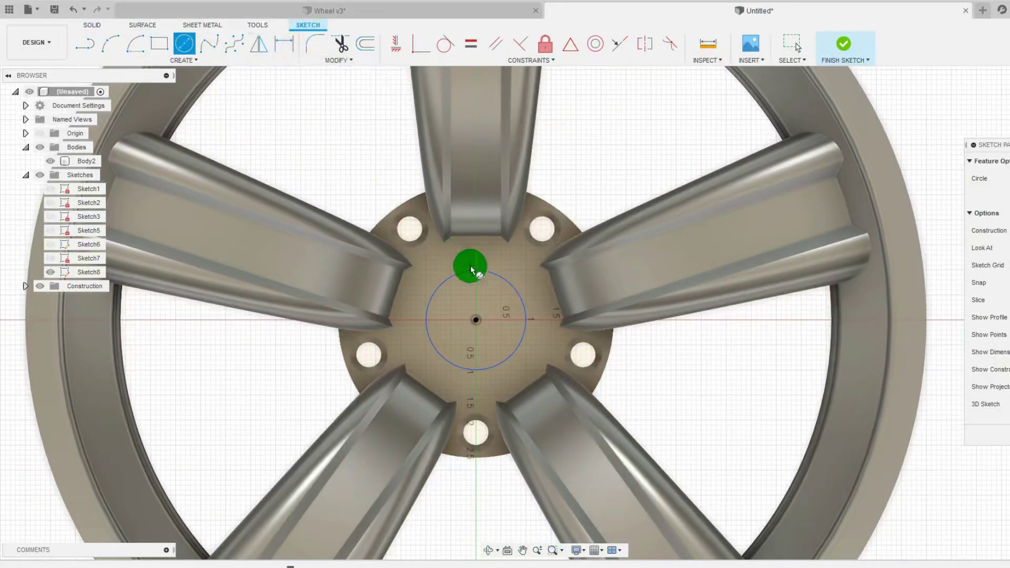
# Dimension the hub circle's diameter and finish the sketch.
pyautogui.click(278, 47)
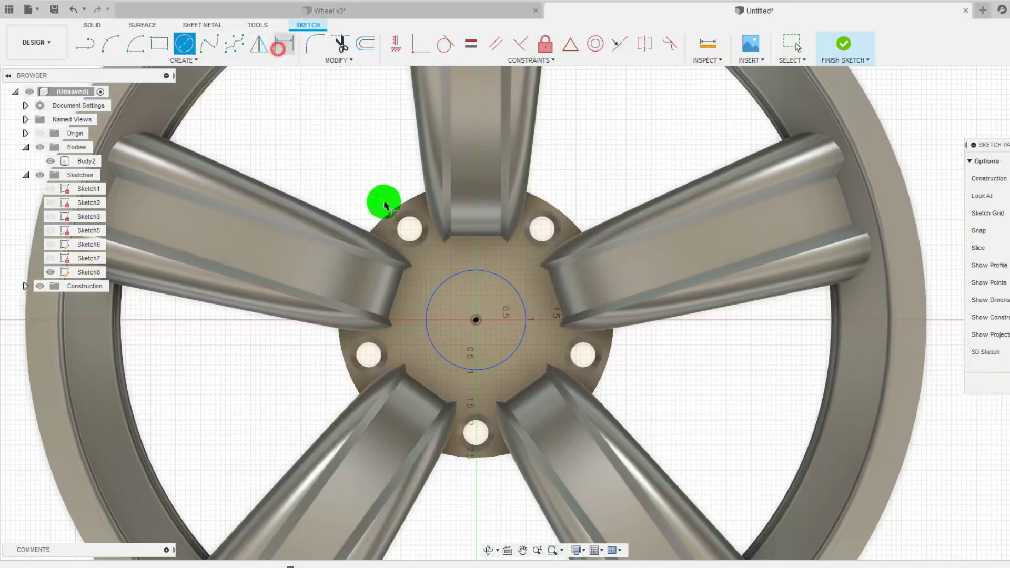
pyautogui.click(517, 295)
pyautogui.click(587, 183)
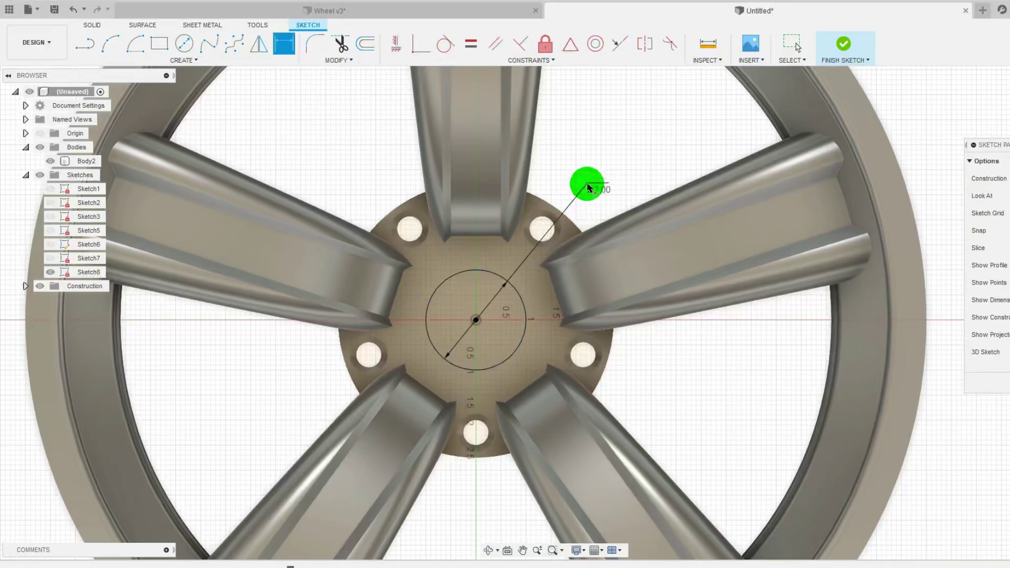
pyautogui.click(893, 406)
pyautogui.click(843, 47)
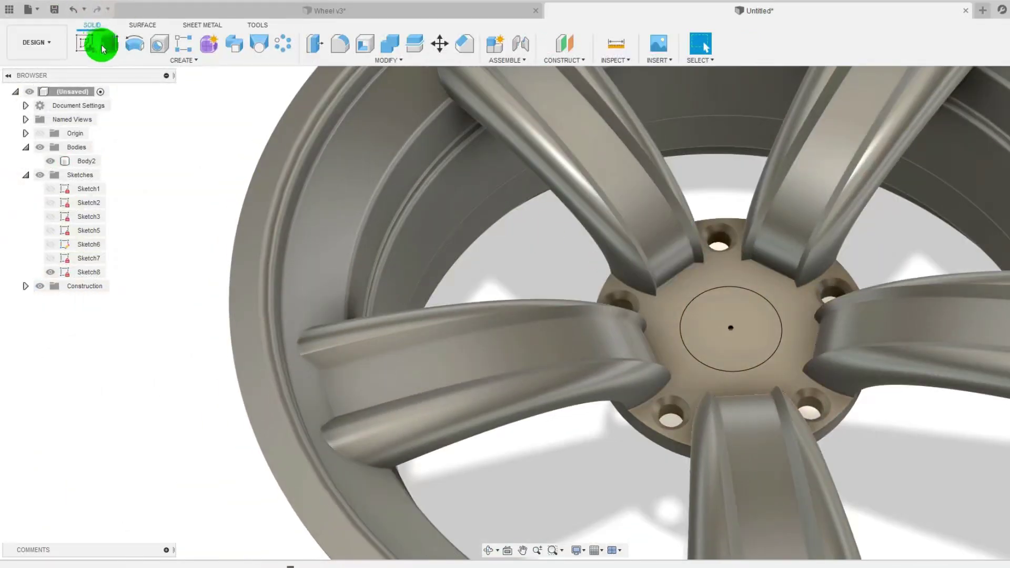
# Extrude the hub circle as a cut with its extent set to All to open the centre bore.
pyautogui.click(103, 49)
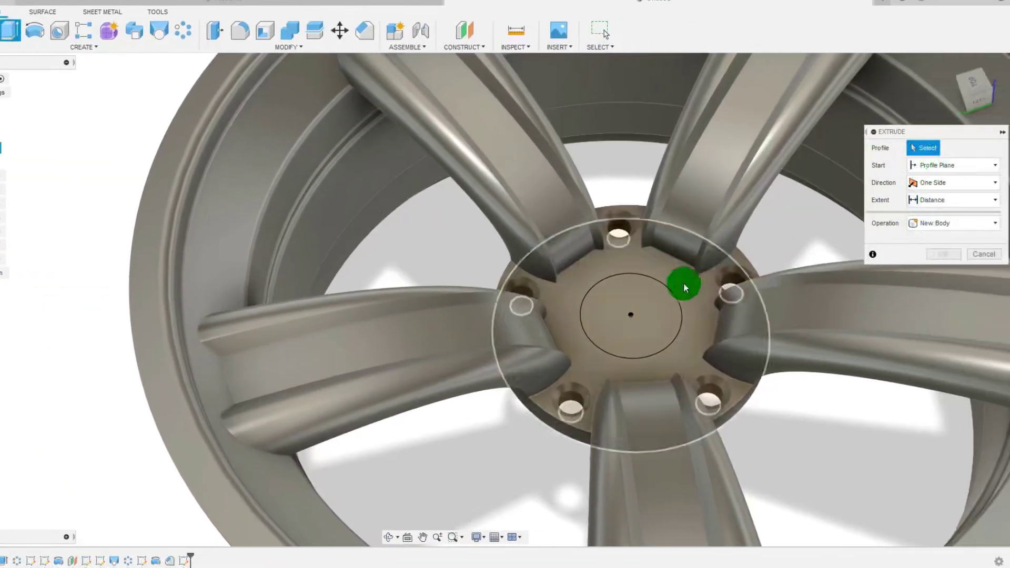
pyautogui.click(646, 313)
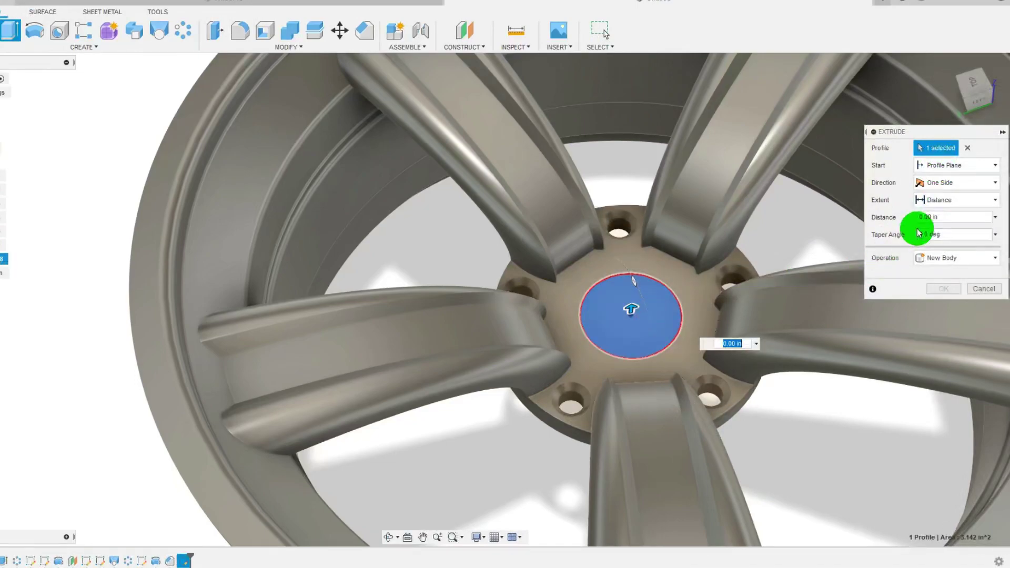
pyautogui.click(947, 200)
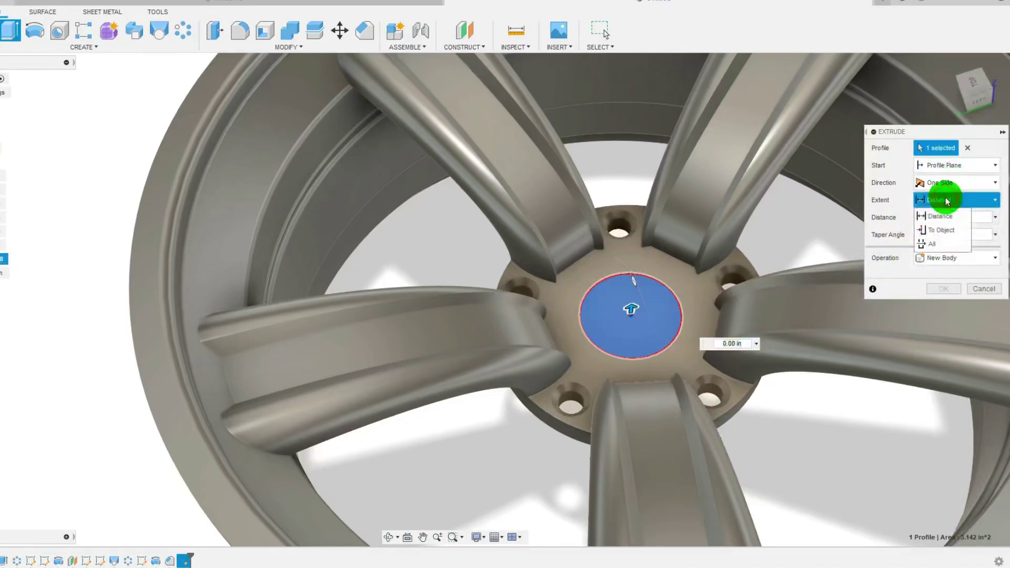
pyautogui.click(942, 241)
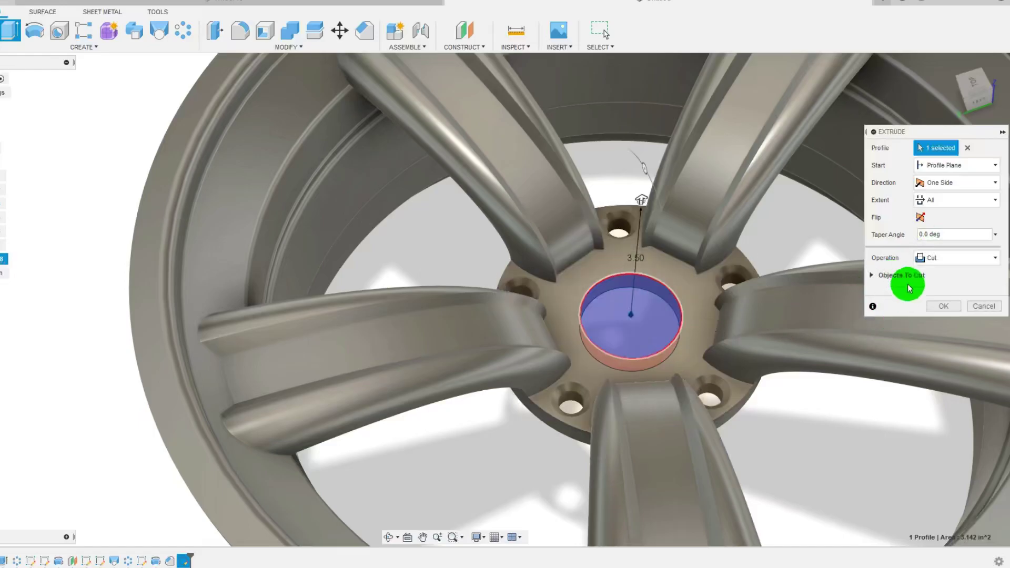
pyautogui.click(938, 307)
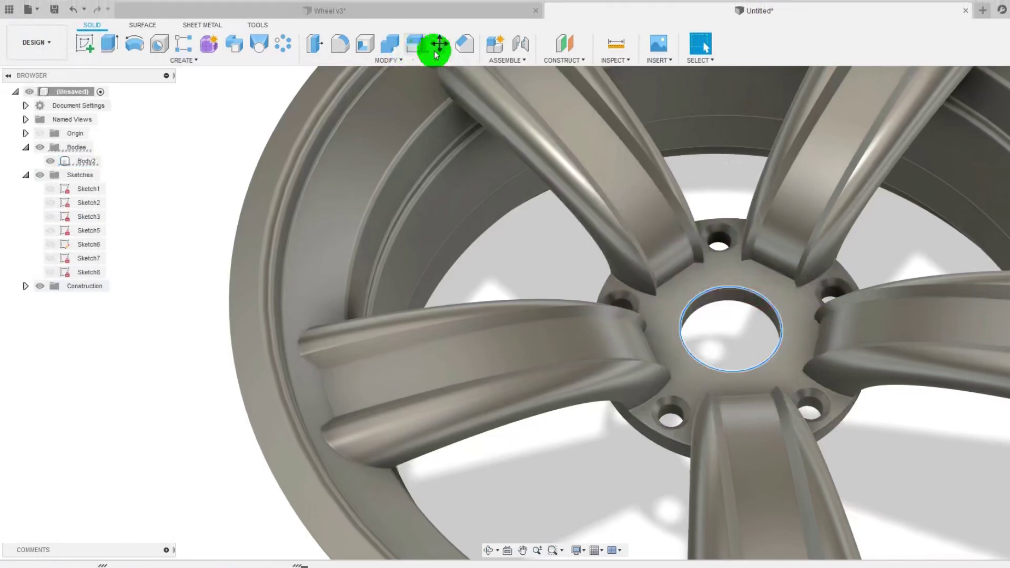
# Chamfer the front edge of the hub's centre bore by 0.12 in.
pyautogui.click(465, 44)
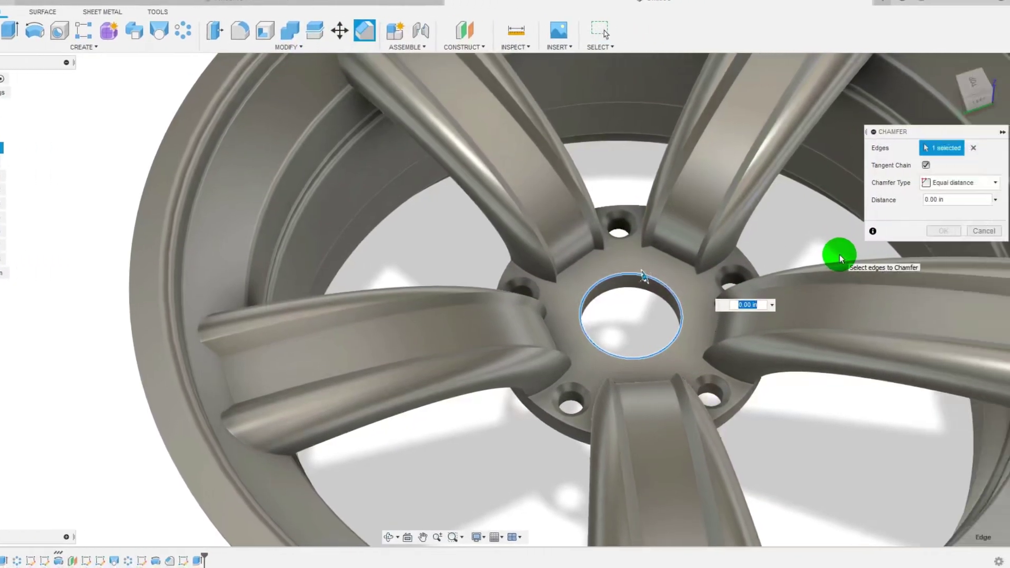
pyautogui.write('.12')
pyautogui.press('Return')
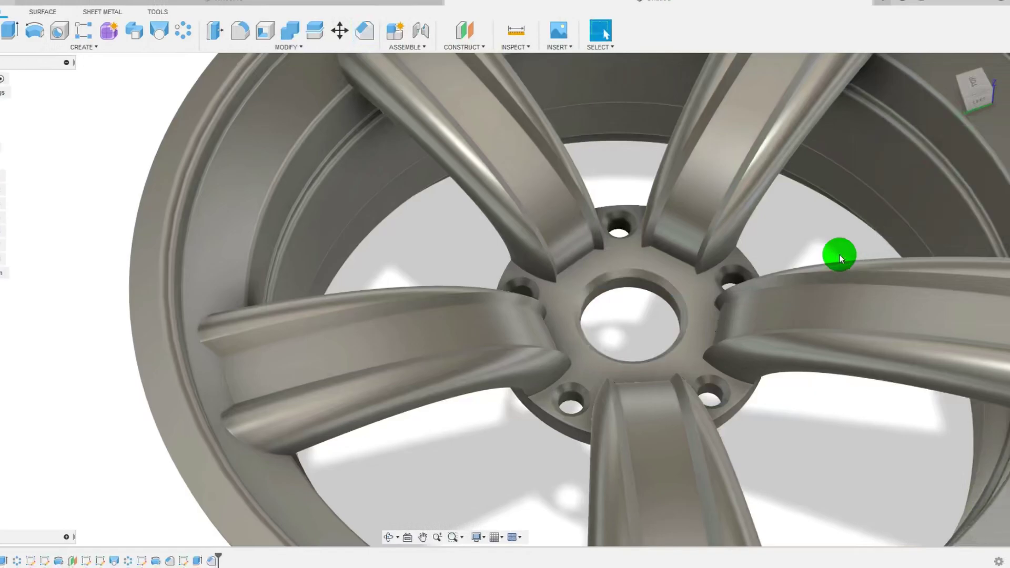
pyautogui.scroll(-8, 684, 258)
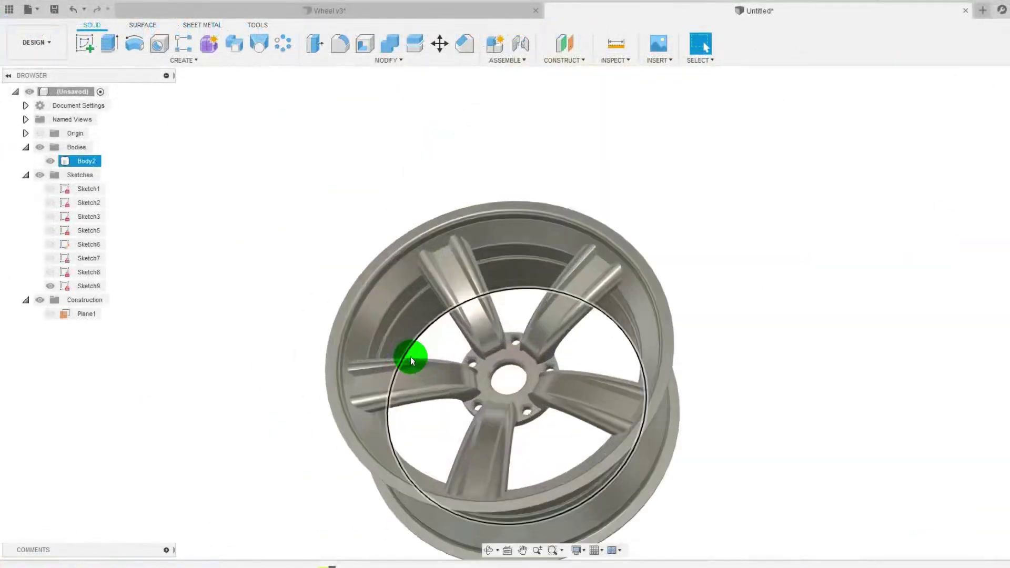
pyautogui.scroll(10, 527, 358)
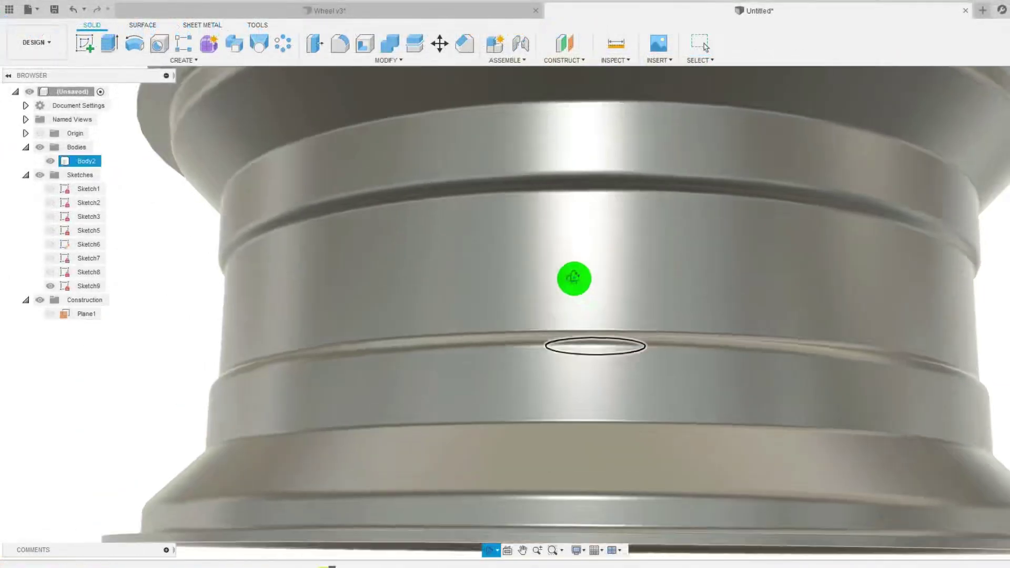
pyautogui.scroll(-3, 558, 336)
pyautogui.scroll(-5, 558, 336)
pyautogui.click(623, 175)
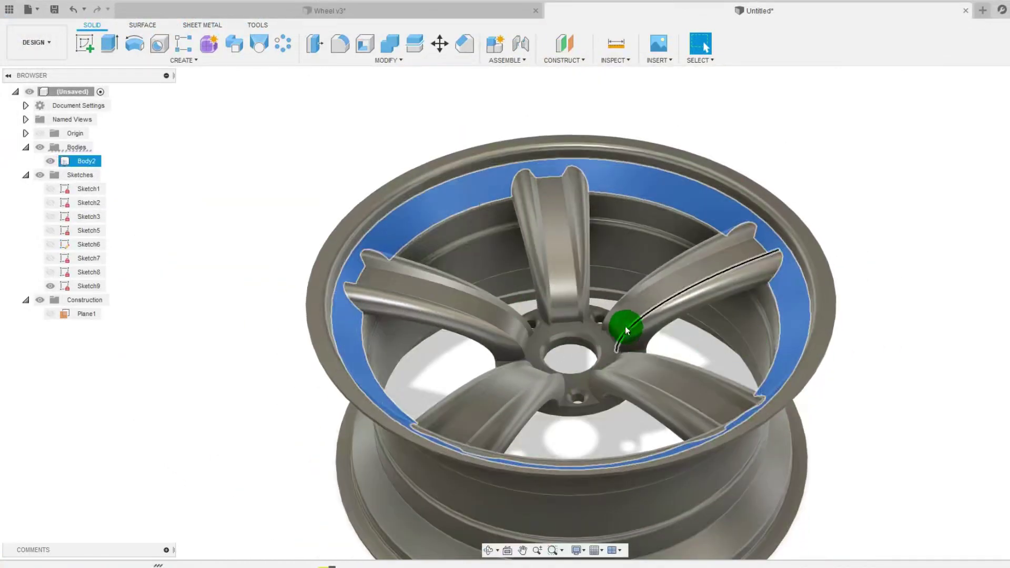
pyautogui.click(581, 93)
# Construct a plane at an angle around the X axis, with the angle set to 45 deg+90.
pyautogui.click(563, 53)
pyautogui.click(572, 84)
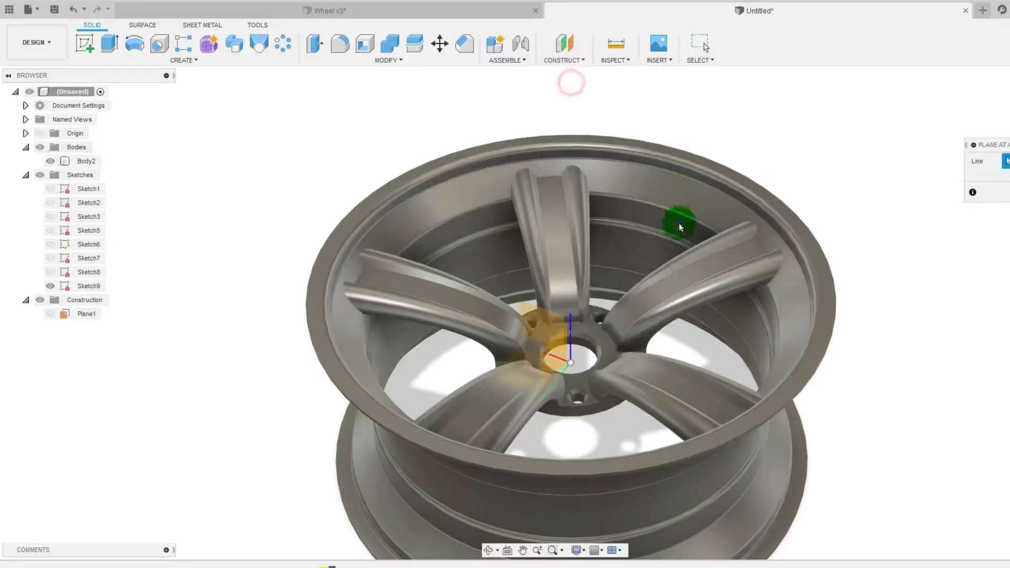
pyautogui.click(562, 362)
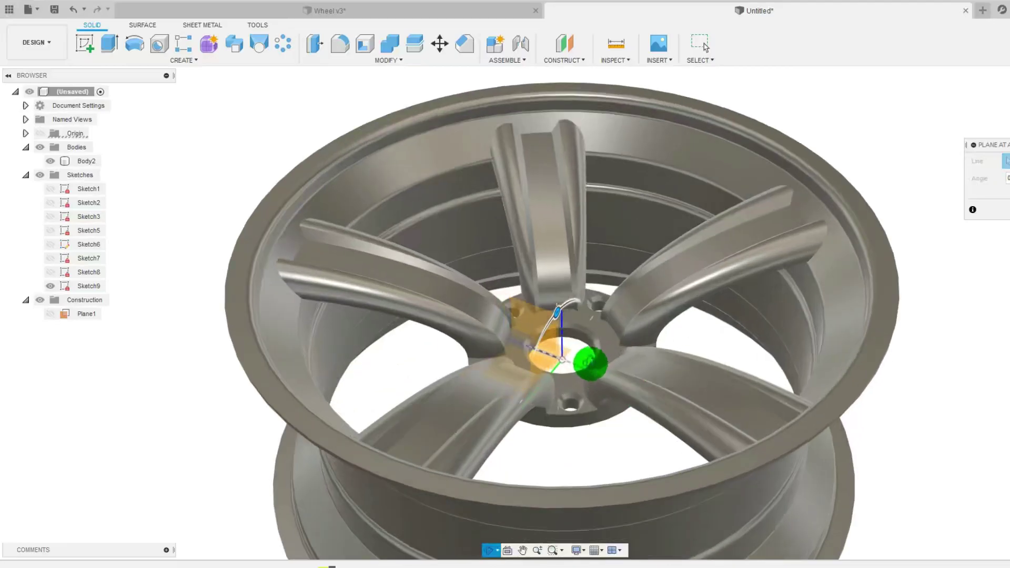
pyautogui.scroll(2, 600, 379)
pyautogui.write('45')
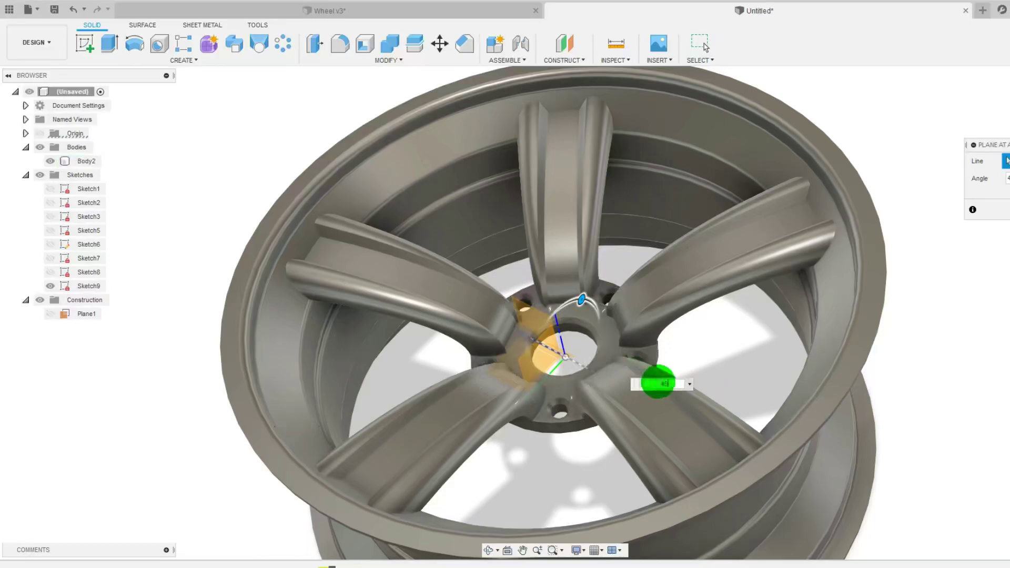
pyautogui.keyDown('shift'); pyautogui.moveTo(546, 351); pyautogui.dragTo(506, 352, button='middle'); pyautogui.keyUp('shift')
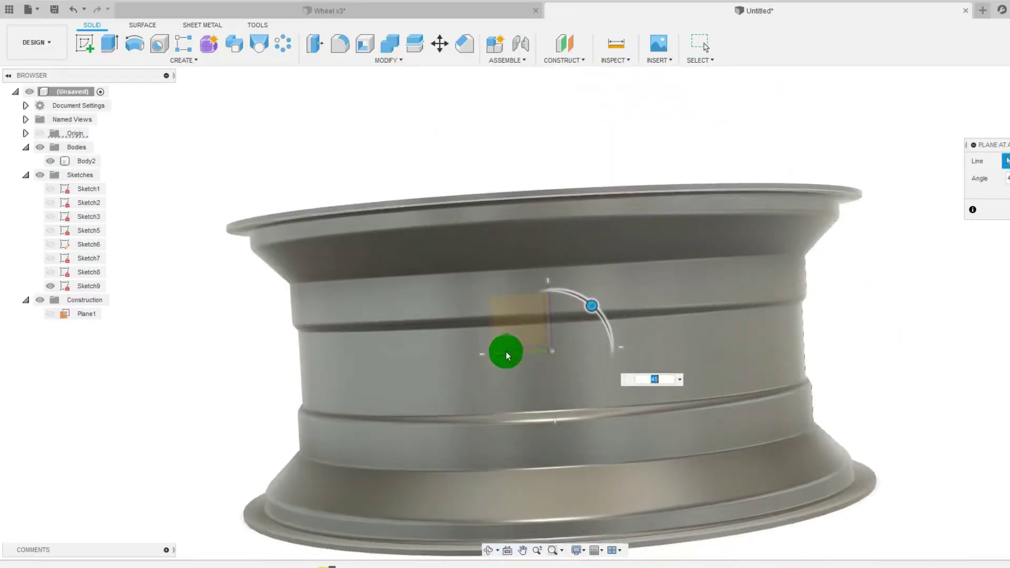
pyautogui.keyDown('shift'); pyautogui.moveTo(529, 306); pyautogui.dragTo(339, 108, button='middle'); pyautogui.keyUp('shift')
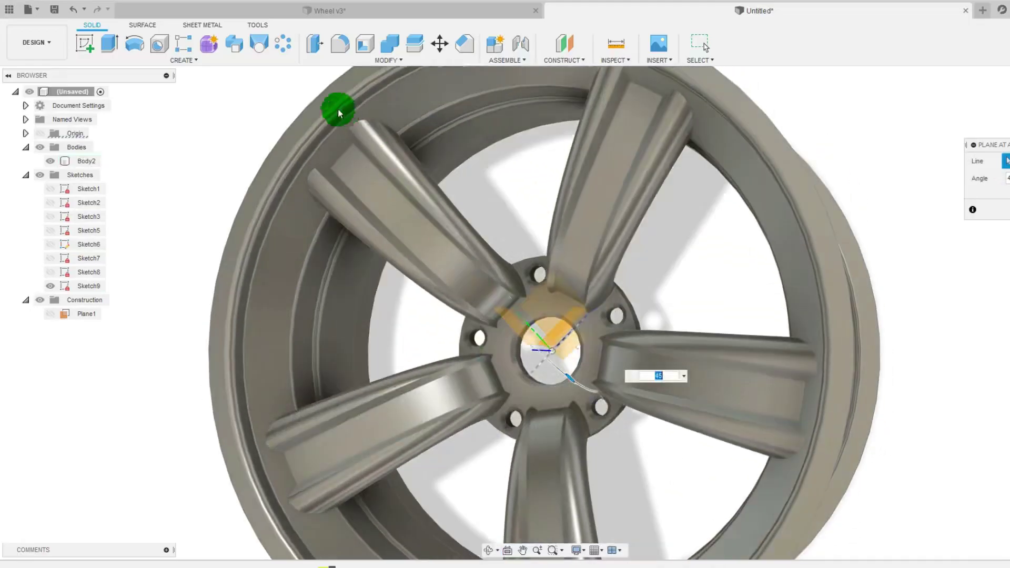
pyautogui.keyDown('shift'); pyautogui.moveTo(384, 229); pyautogui.dragTo(966, 232, button='middle'); pyautogui.keyUp('shift')
pyautogui.click(1006, 198)
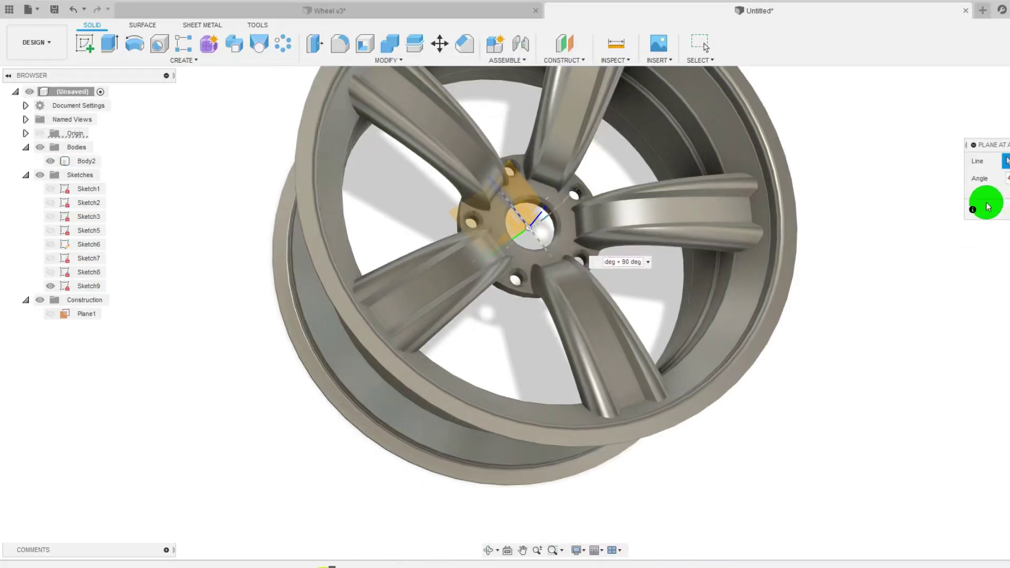
pyautogui.keyDown('shift'); pyautogui.moveTo(626, 306); pyautogui.dragTo(733, 170, button='middle'); pyautogui.keyUp('shift')
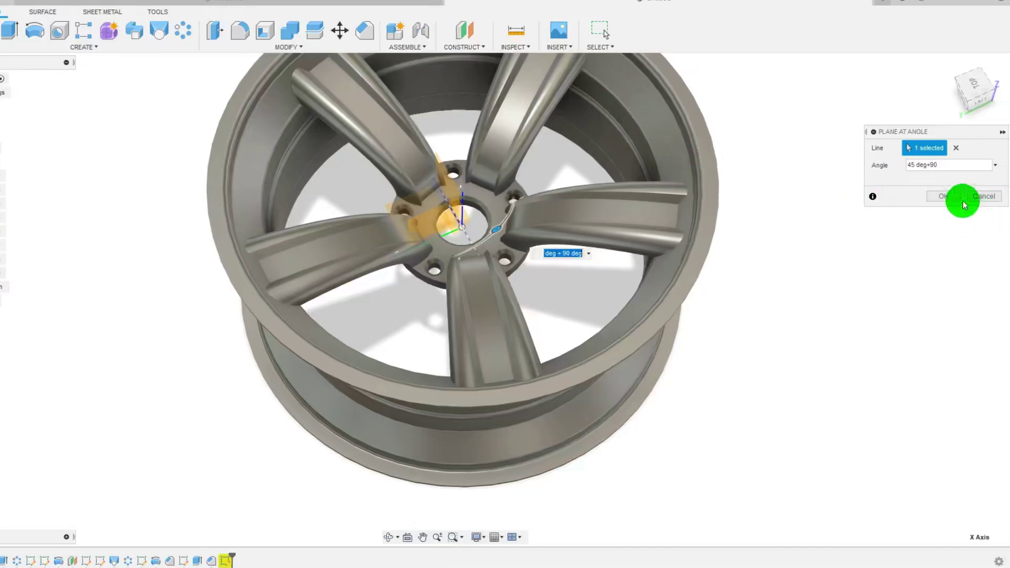
pyautogui.click(971, 207)
# Start a new sketch on the angled construction plane at the wheel's centre.
pyautogui.click(509, 228)
pyautogui.moveTo(459, 221)
pyautogui.keyDown('shift'); pyautogui.mouseDown(button='middle')
pyautogui.moveTo(467, 184)
pyautogui.moveTo(539, 233)
pyautogui.moveTo(458, 227)
pyautogui.mouseUp(button='middle'); pyautogui.keyUp('shift')
pyautogui.scroll(3, 456, 227)
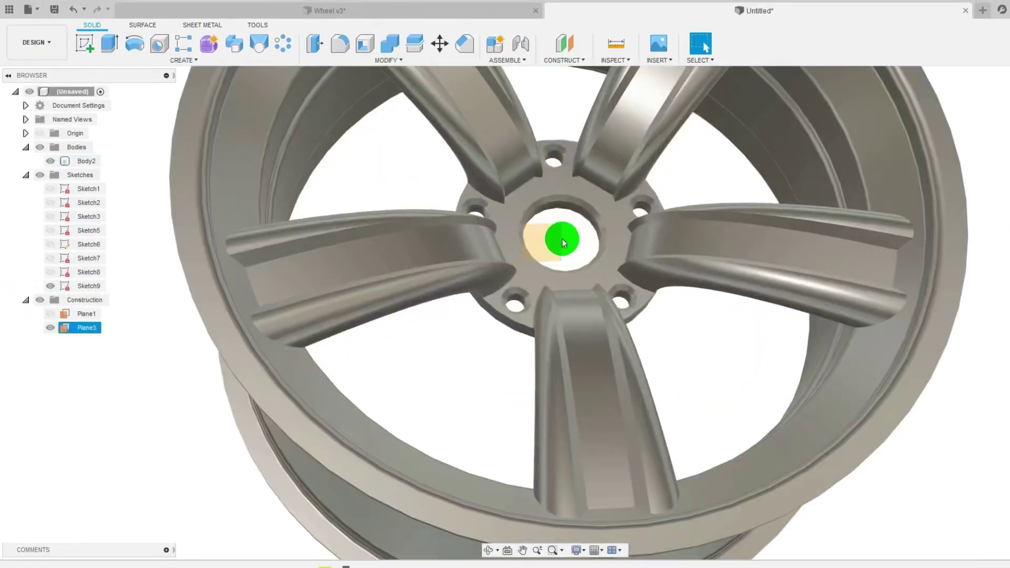
pyautogui.moveTo(579, 251)
pyautogui.keyDown('shift'); pyautogui.mouseDown(button='middle')
pyautogui.moveTo(552, 241)
pyautogui.moveTo(567, 245)
pyautogui.mouseUp(button='middle'); pyautogui.keyUp('shift')
pyautogui.click(558, 242)
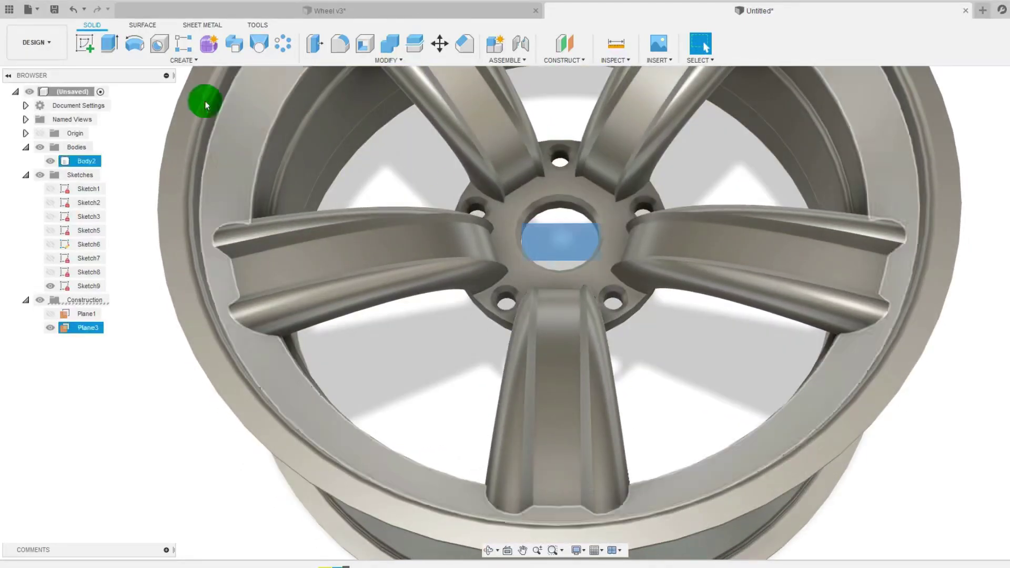
pyautogui.click(83, 42)
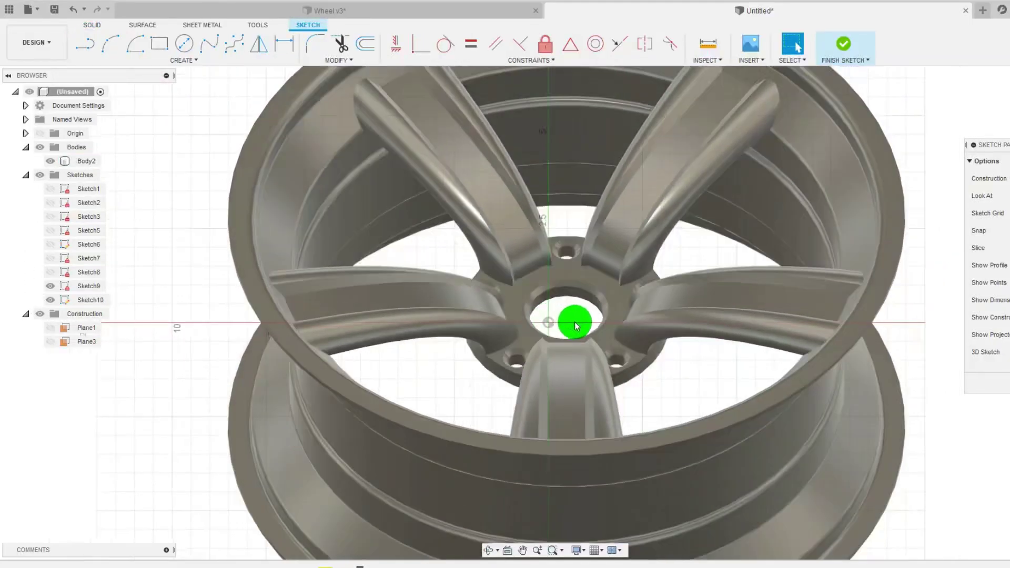
# Sketch a small circle on the rim's inner face, midway between the two upper spokes.
pyautogui.scroll(-3, 569, 322)
pyautogui.click(584, 176)
pyautogui.scroll(2, 580, 171)
pyautogui.press('Escape')
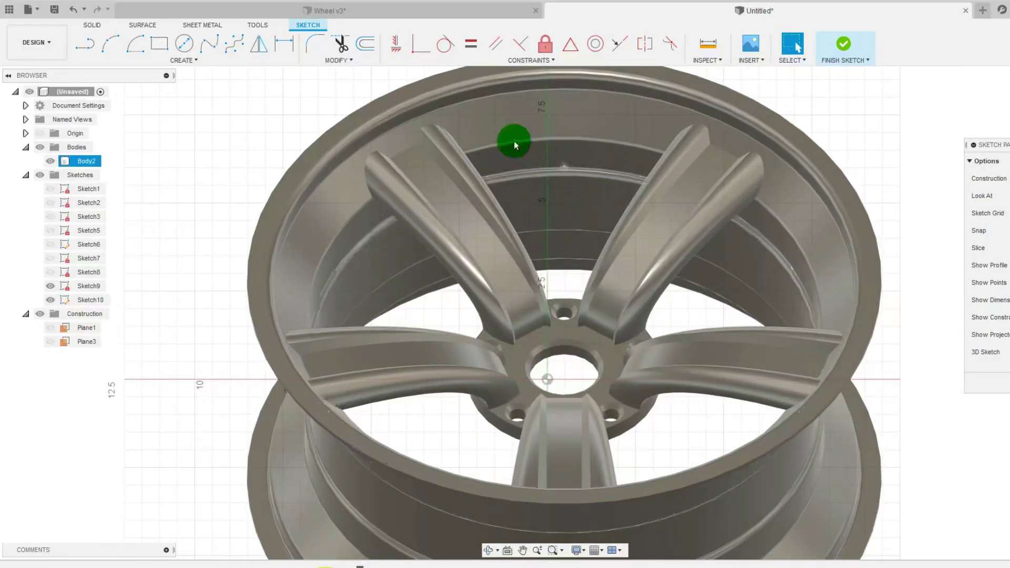
pyautogui.click(186, 45)
pyautogui.click(549, 114)
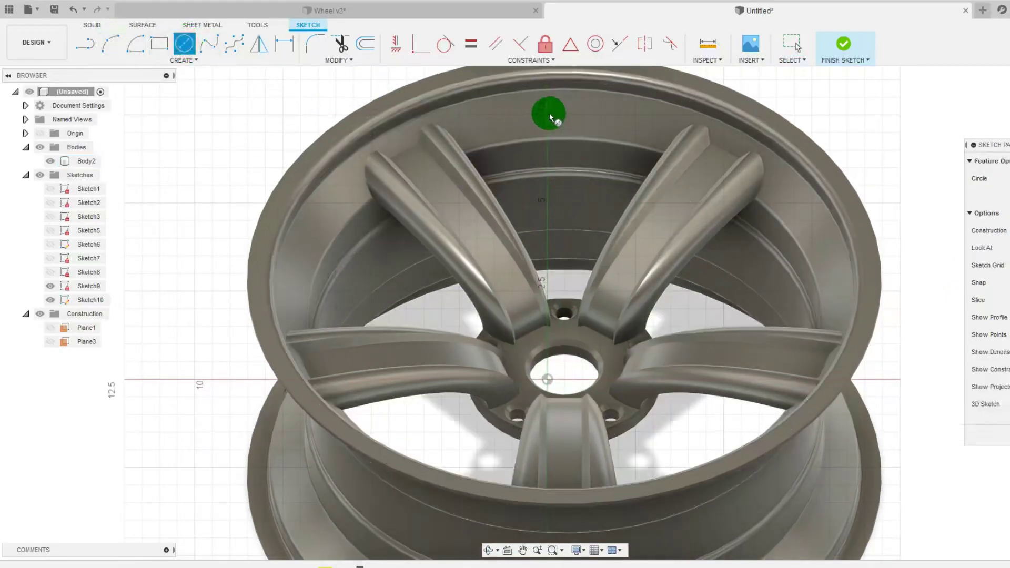
pyautogui.click(578, 127)
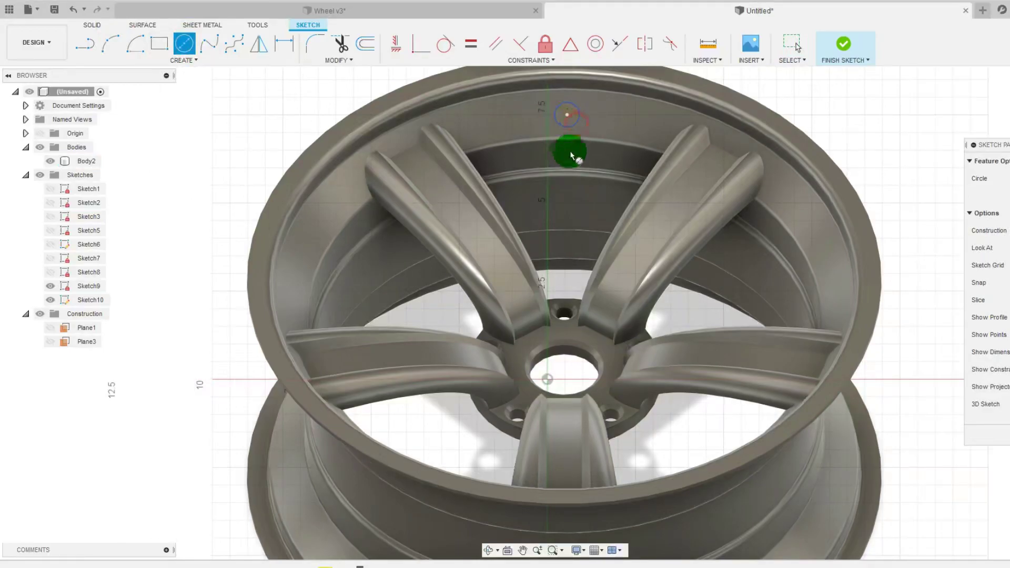
pyautogui.press('Escape')
# Dimension the horizontal distance from the sketch origin to the circle's centre at 0.50 in.
pyautogui.click(579, 379)
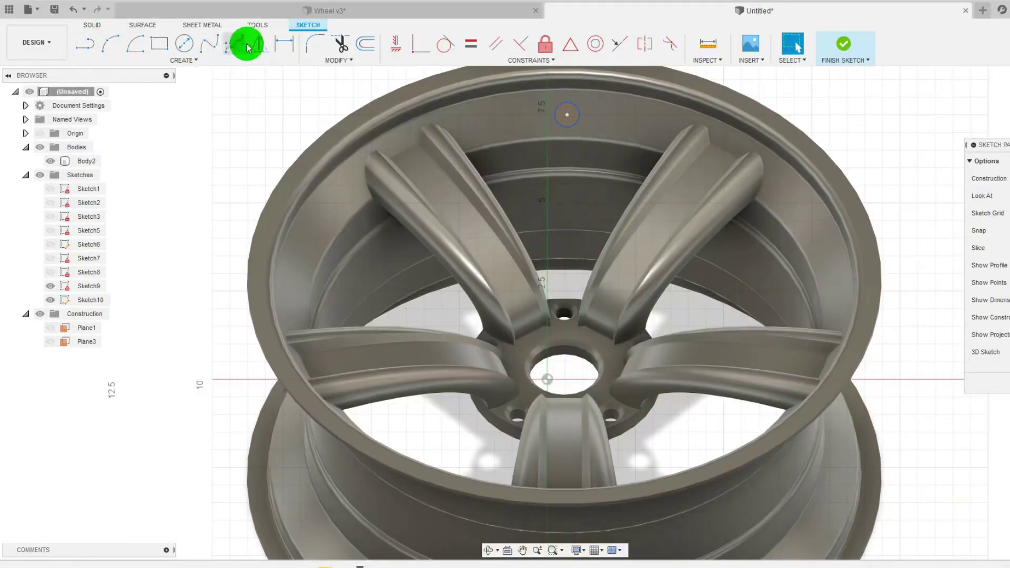
pyautogui.click(286, 51)
pyautogui.click(559, 311)
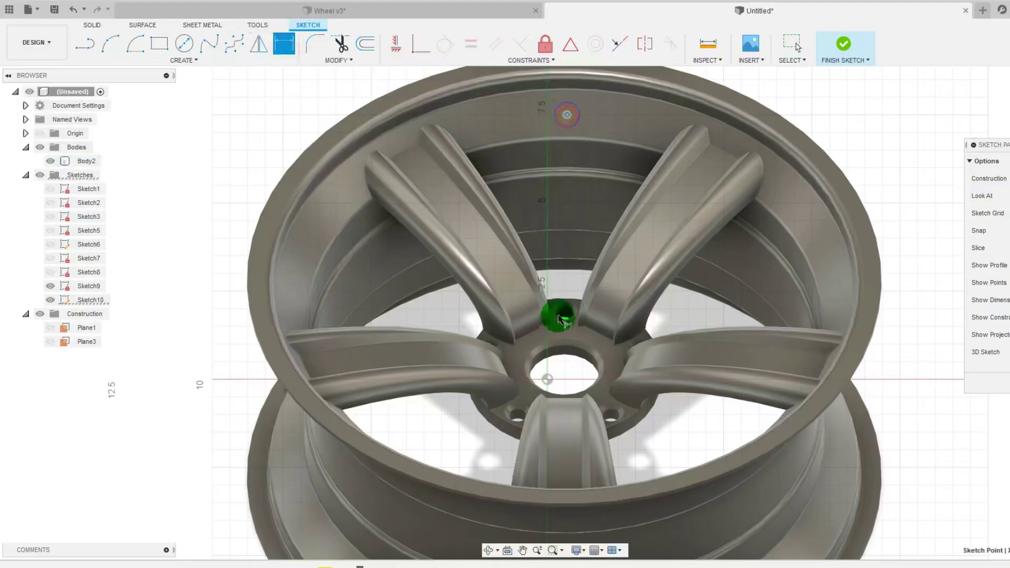
pyautogui.click(565, 396)
pyautogui.moveTo(557, 395)
pyautogui.mouseDown()
pyautogui.moveTo(555, 94)
pyautogui.moveTo(557, 107)
pyautogui.moveTo(597, 109)
pyautogui.mouseUp()
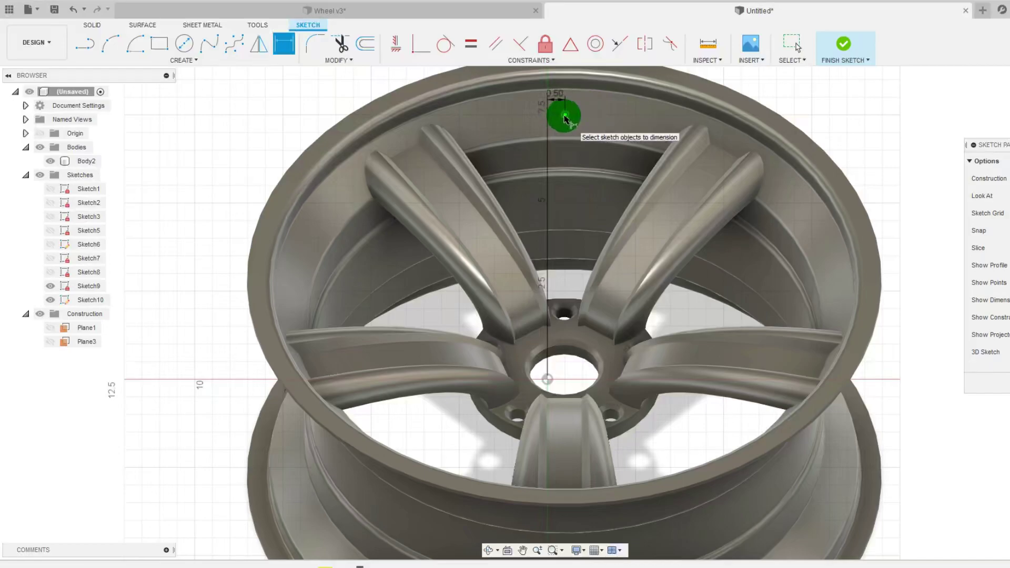
# Dimension the small circle's diameter at 0.25 in.
pyautogui.click(267, 46)
pyautogui.click(570, 107)
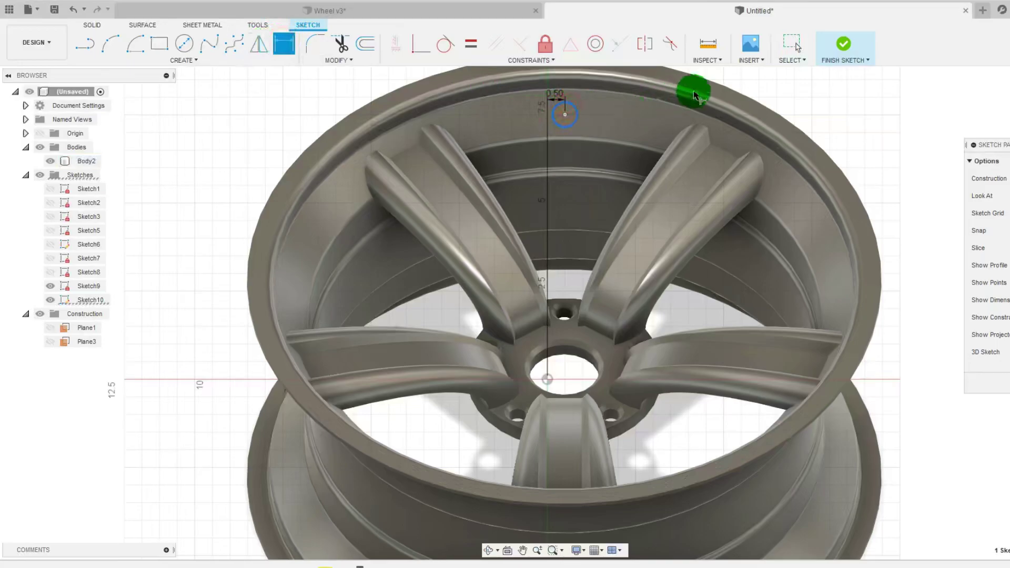
pyautogui.click(816, 96)
pyautogui.write('.25')
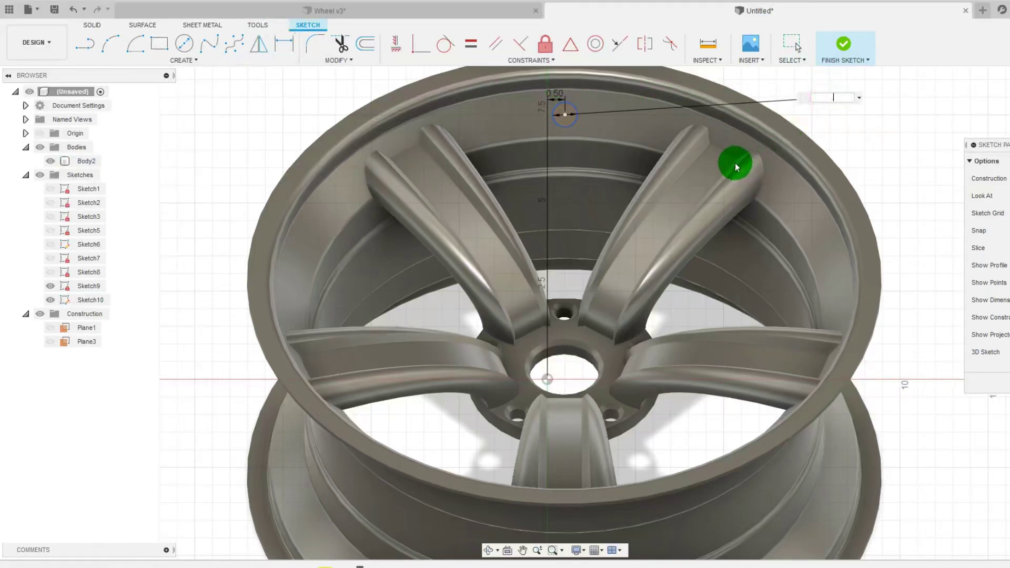
pyautogui.press('Return')
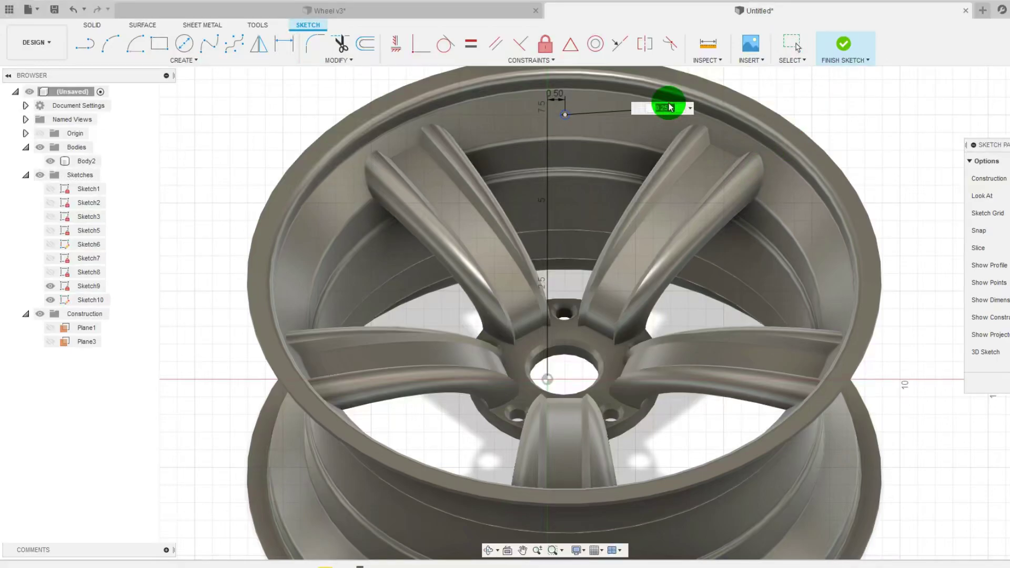
# Change the small circle's diameter to 0.375 in.
pyautogui.press('Escape')
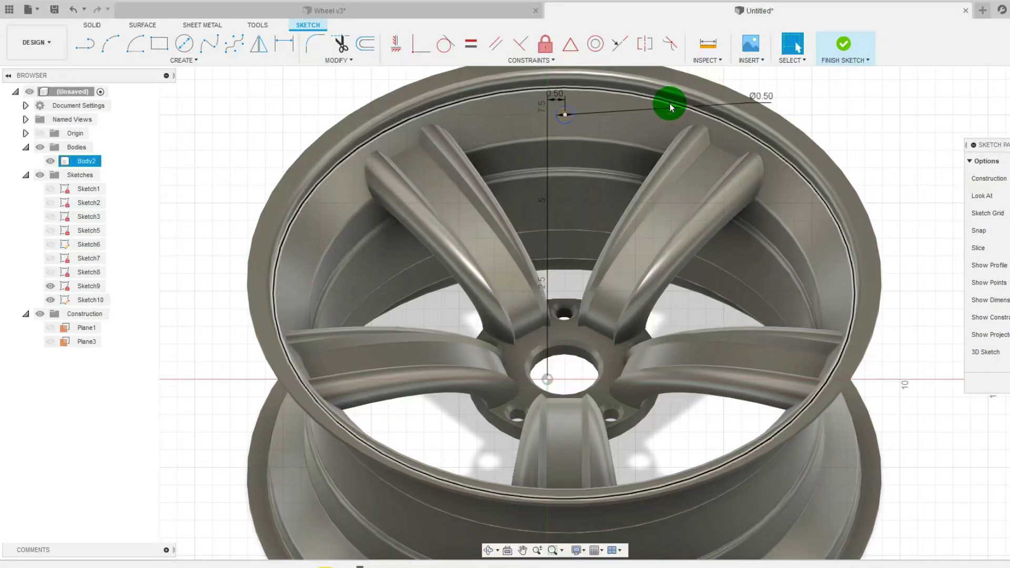
pyautogui.doubleClick(763, 96)
pyautogui.write('.375')
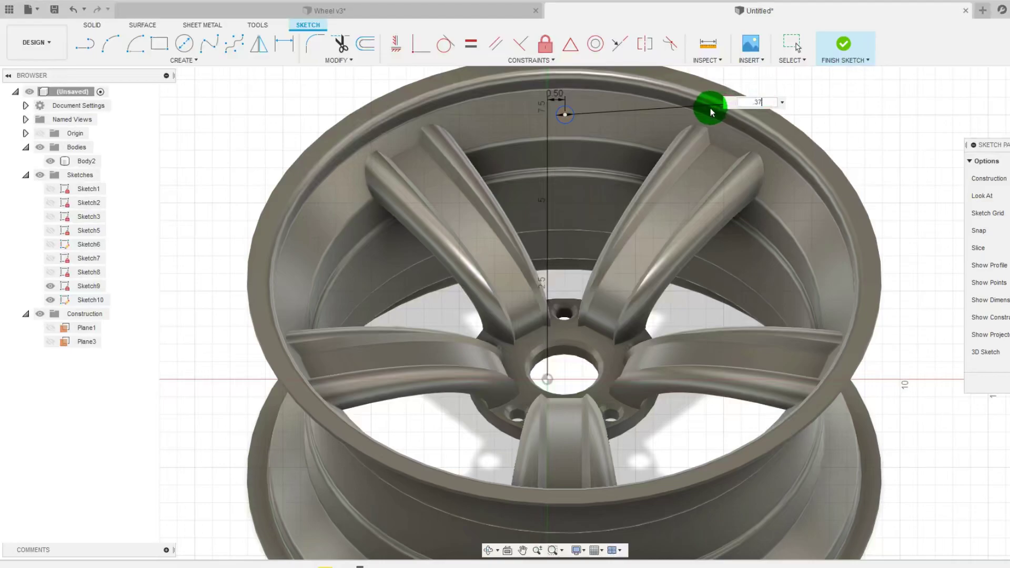
pyautogui.press('Return')
# Try moving the circle, undo the move, and delete the 0.50 in horizontal dimension to the circle's centre.
pyautogui.scroll(-2, 537, 189)
pyautogui.scroll(6, 549, 176)
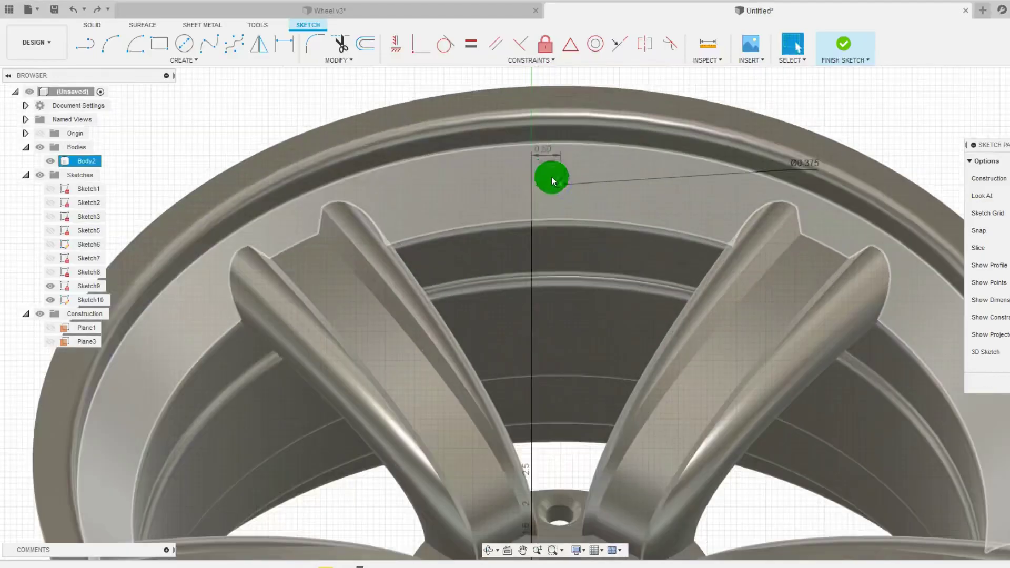
pyautogui.moveTo(568, 188); pyautogui.dragTo(568, 123)
pyautogui.hotkey('ctrl', 'z')
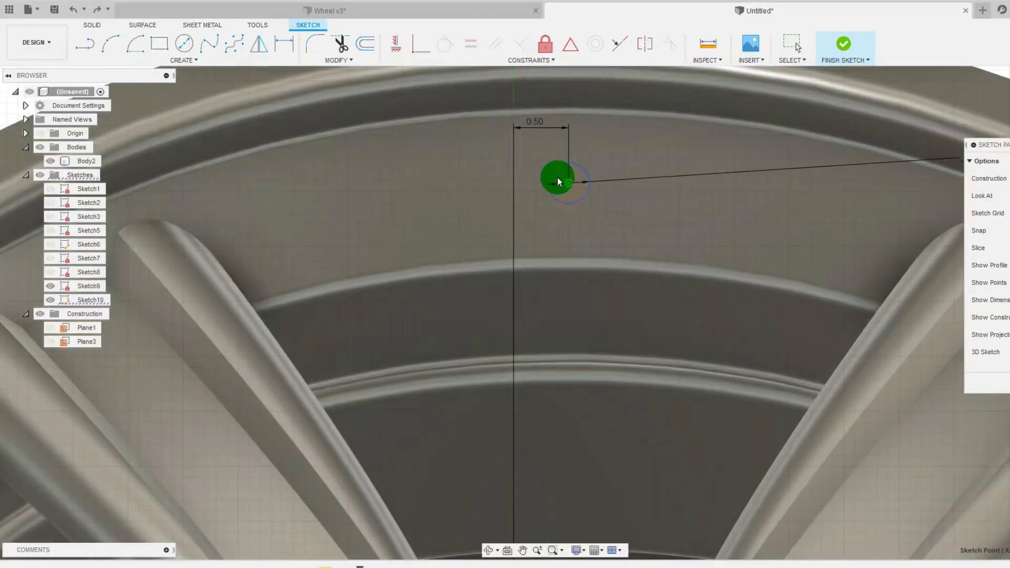
pyautogui.scroll(-5, 557, 179)
pyautogui.click(555, 154)
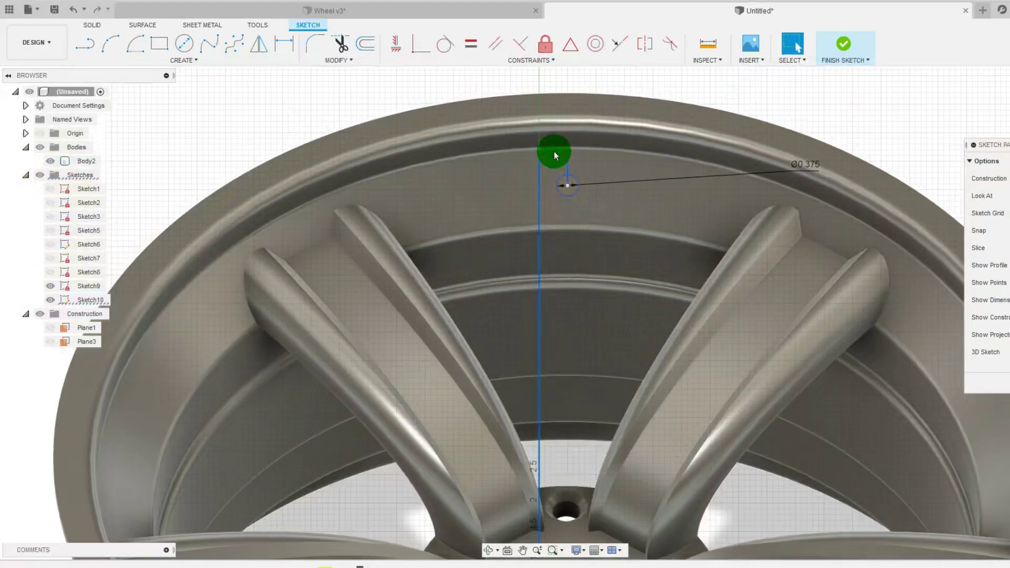
# Sketch a vertical line about 0.406 in long beside the small circle and convert it to construction geometry.
pyautogui.click(85, 43)
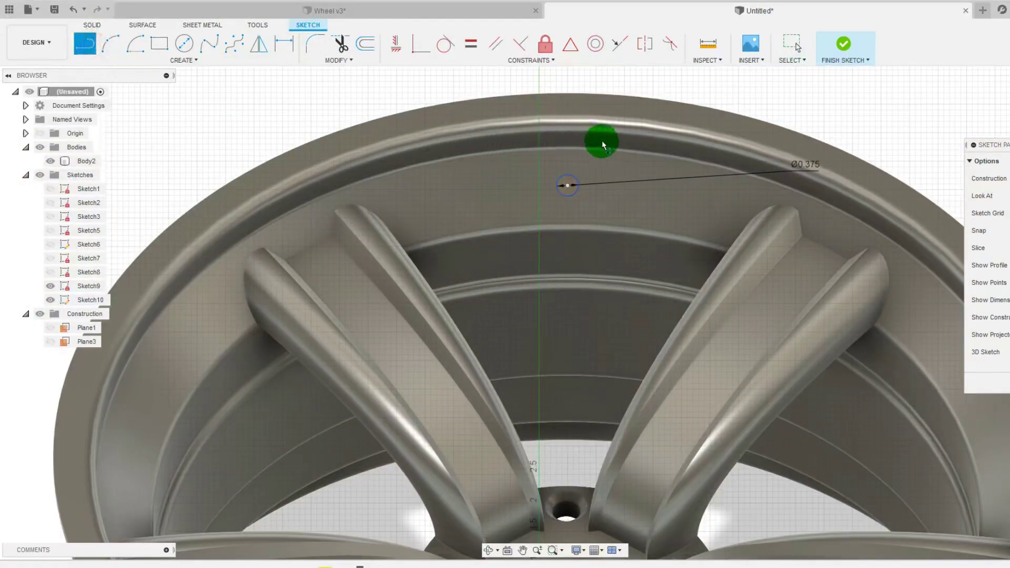
pyautogui.click(586, 161)
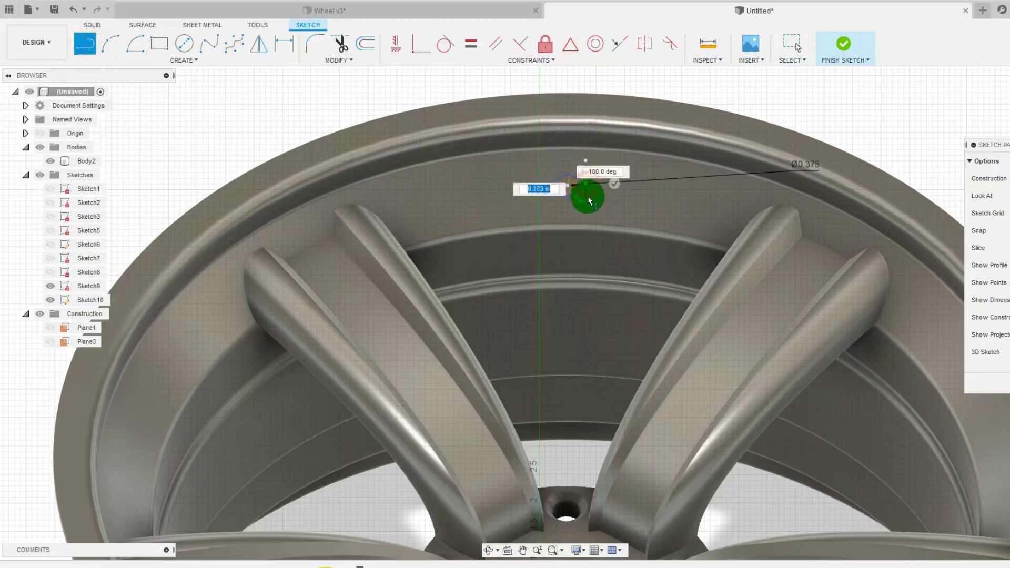
pyautogui.click(585, 183)
pyautogui.press('Escape')
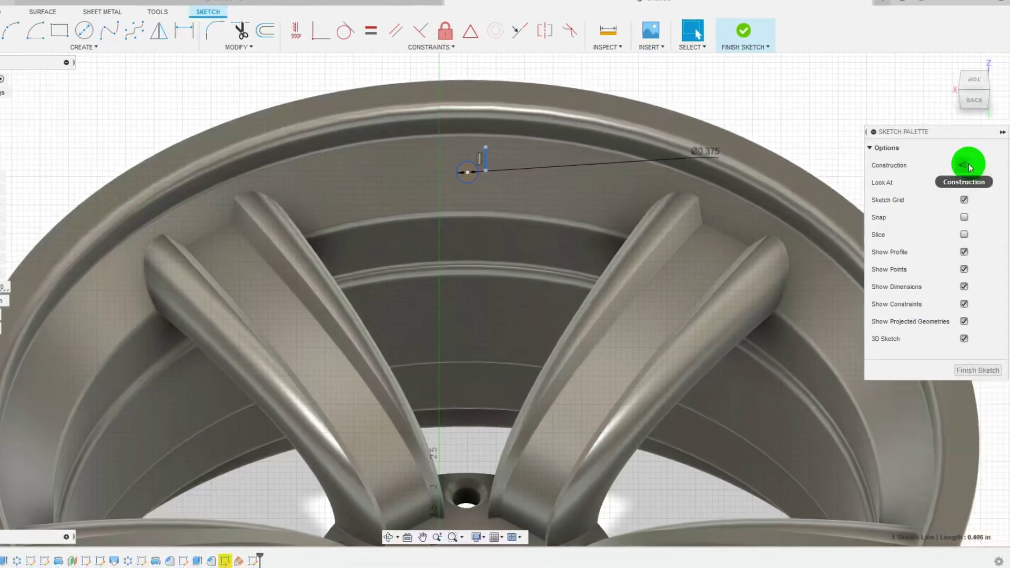
pyautogui.click(1009, 177)
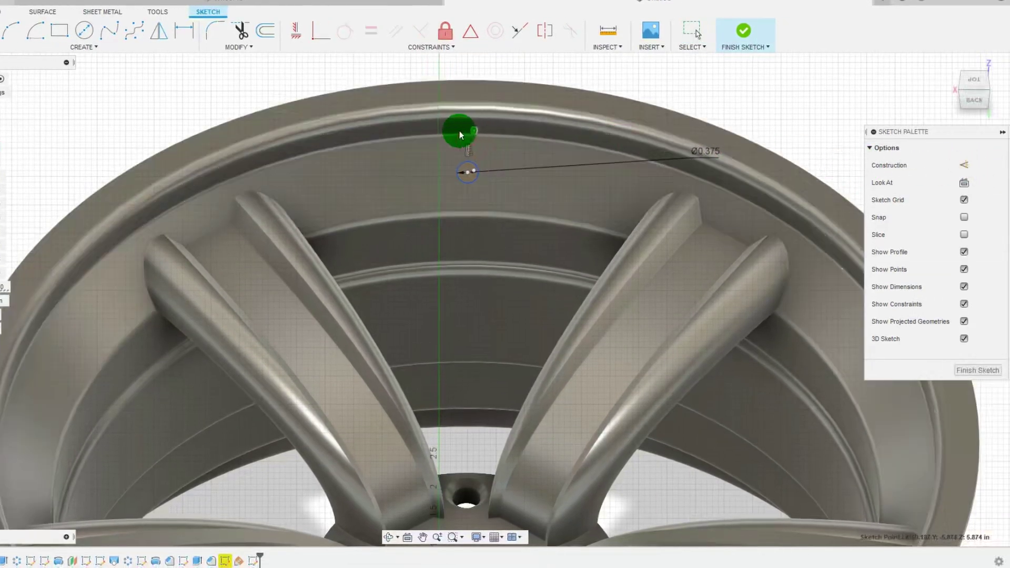
# Align the construction line's upper endpoint with the wheel's vertical centreline using the Horizontal/Vertical constraint.
pyautogui.click(478, 151)
pyautogui.click(504, 153)
pyautogui.click(347, 43)
pyautogui.click(295, 32)
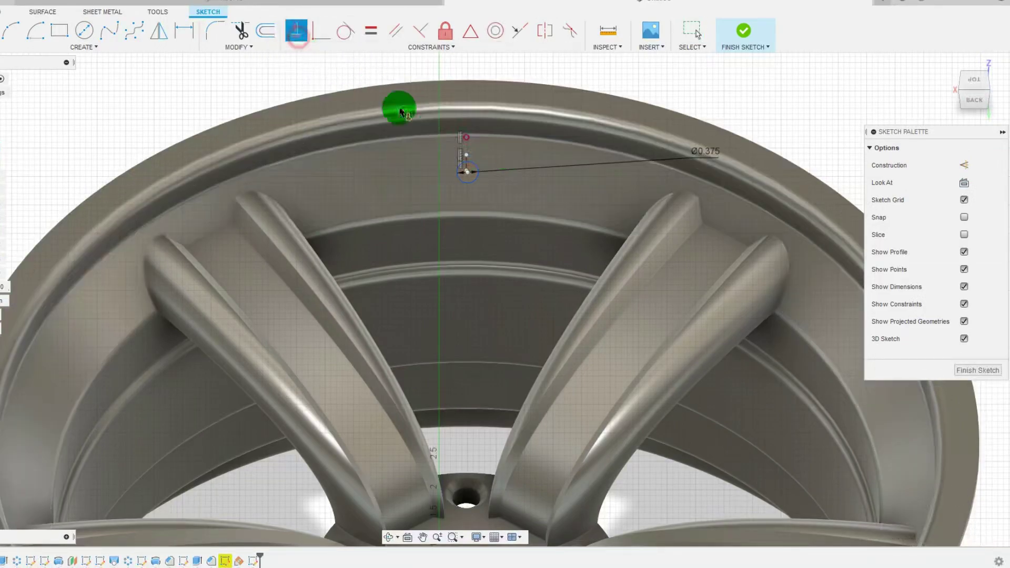
pyautogui.click(468, 159)
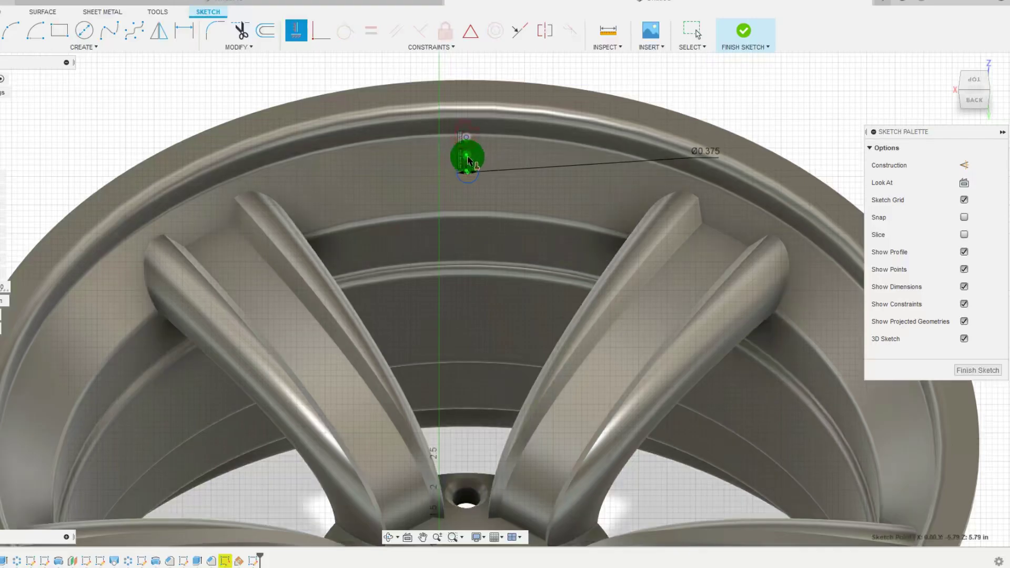
# Make the construction line's ends coincident with the rim's upper inner edge and the small circle's centre.
pyautogui.click(325, 43)
pyautogui.click(466, 138)
pyautogui.click(468, 157)
pyautogui.click(493, 163)
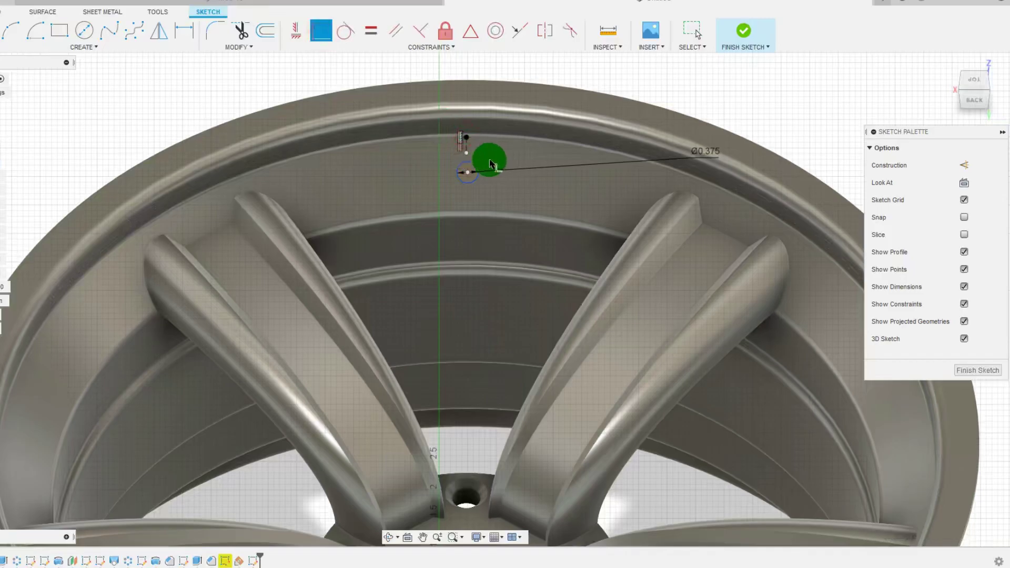
pyautogui.moveTo(470, 175)
pyautogui.mouseDown()
pyautogui.moveTo(466, 159)
pyautogui.moveTo(467, 189)
pyautogui.moveTo(469, 151)
pyautogui.moveTo(459, 166)
pyautogui.moveTo(453, 146)
pyautogui.mouseUp()
pyautogui.moveTo(458, 103)
pyautogui.mouseDown()
pyautogui.moveTo(457, 214)
pyautogui.moveTo(462, 157)
pyautogui.mouseUp()
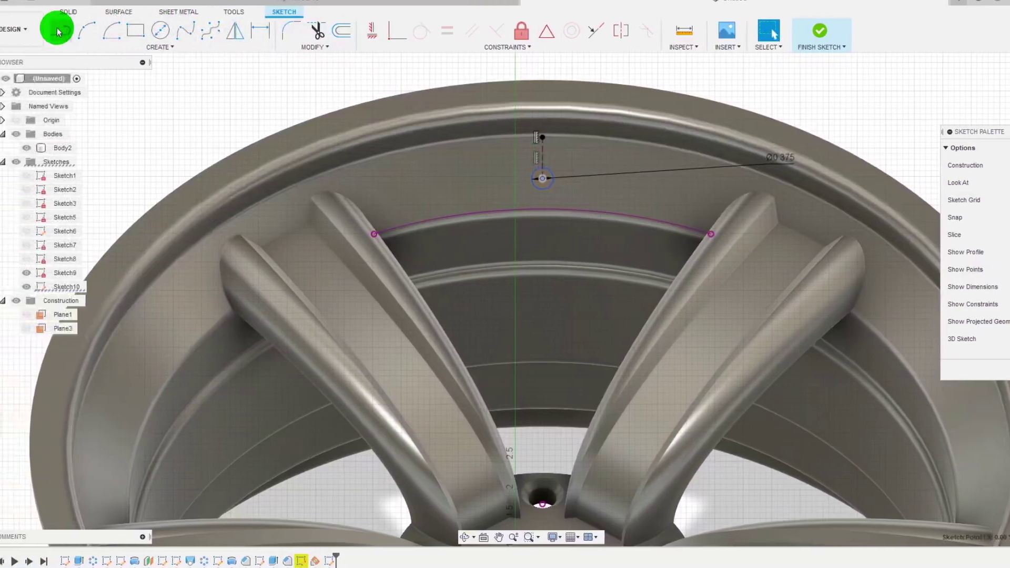
# Sketch a second vertical line about 0.67 in long below the circle and convert it to construction geometry.
pyautogui.click(84, 44)
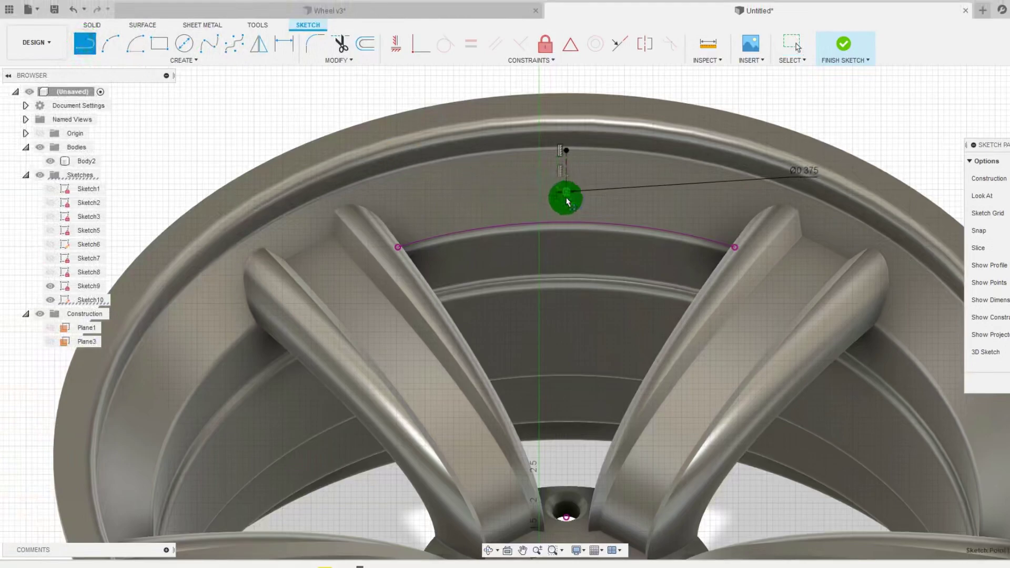
pyautogui.click(574, 241)
pyautogui.click(574, 278)
pyautogui.press('Escape')
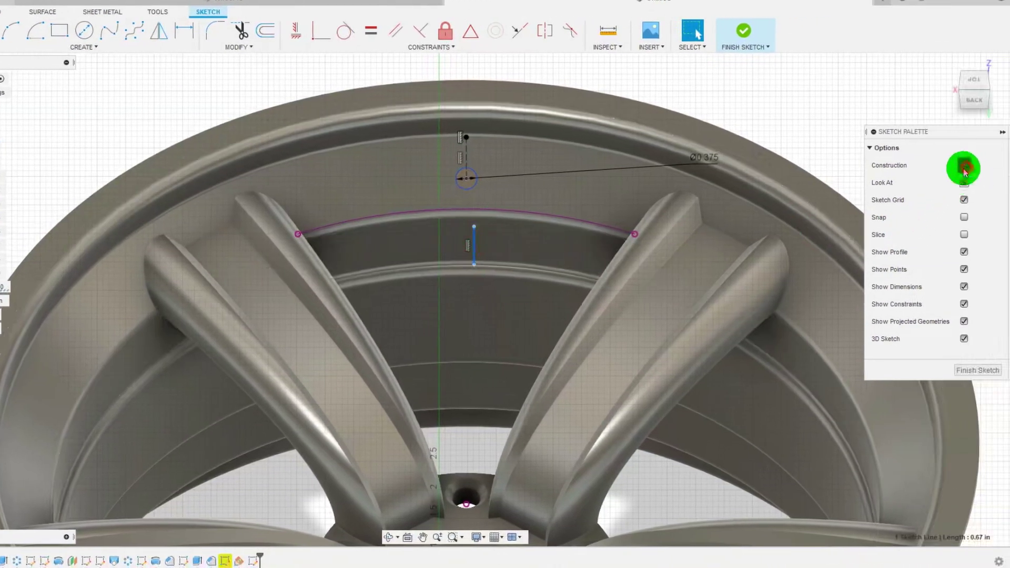
pyautogui.click(965, 169)
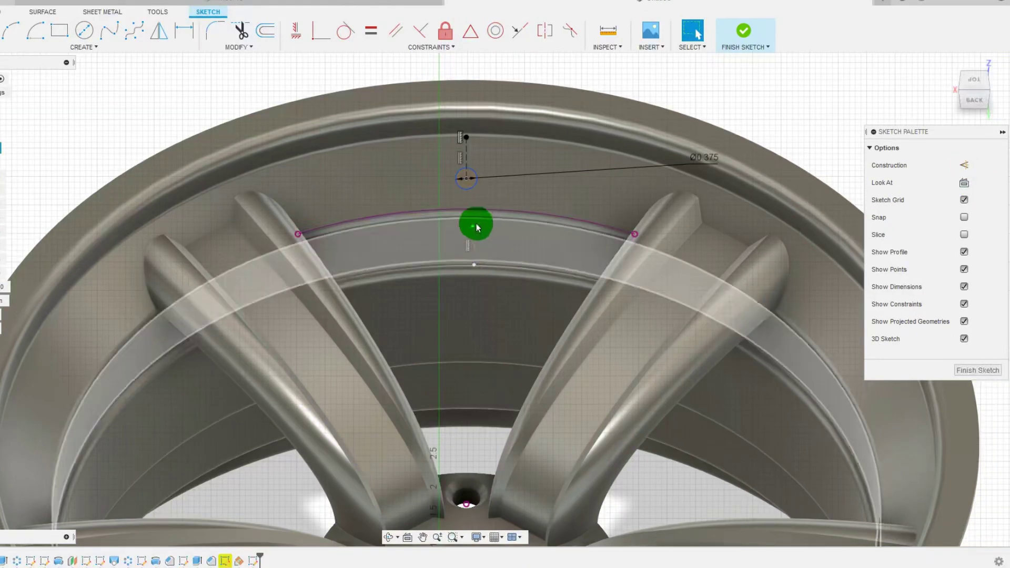
# Make the second construction line's ends coincident with the circle's centre and the projected arc along the rim face's lower edge.
pyautogui.click(474, 226)
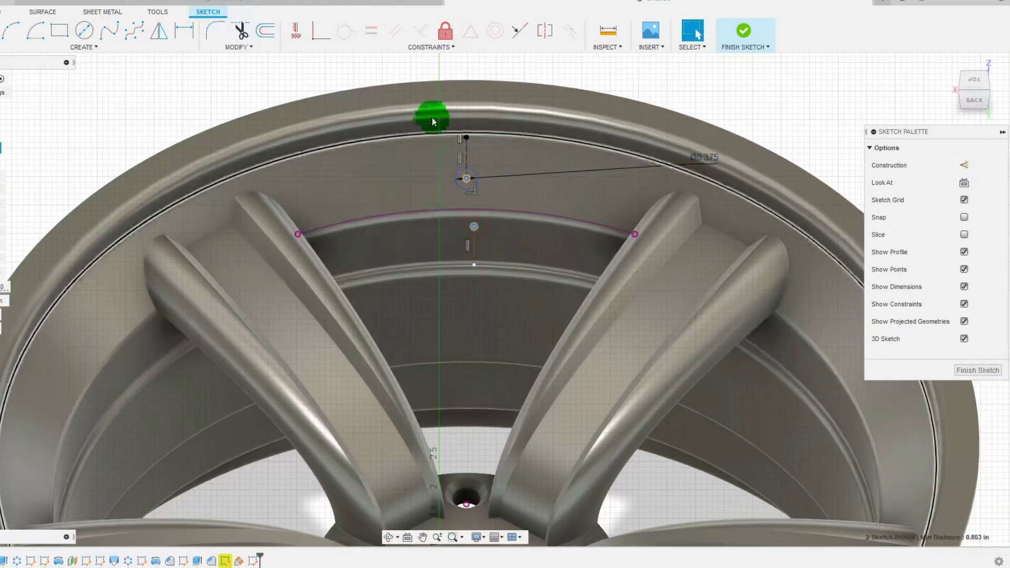
pyautogui.click(318, 31)
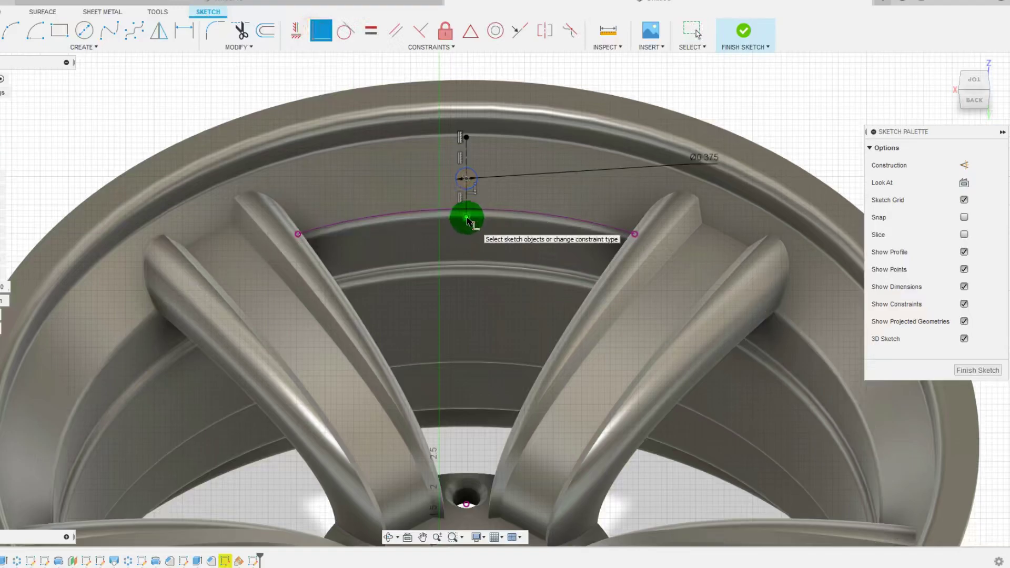
pyautogui.click(474, 209)
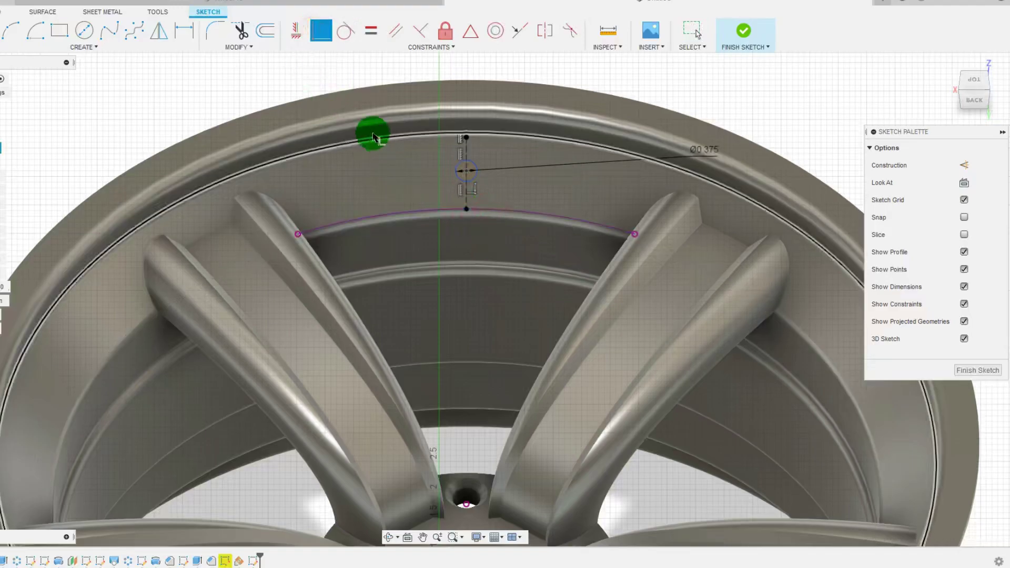
pyautogui.press('Escape')
# Apply an Equal constraint to the two construction lines above and below the circle, and finish the sketch.
pyautogui.click(371, 31)
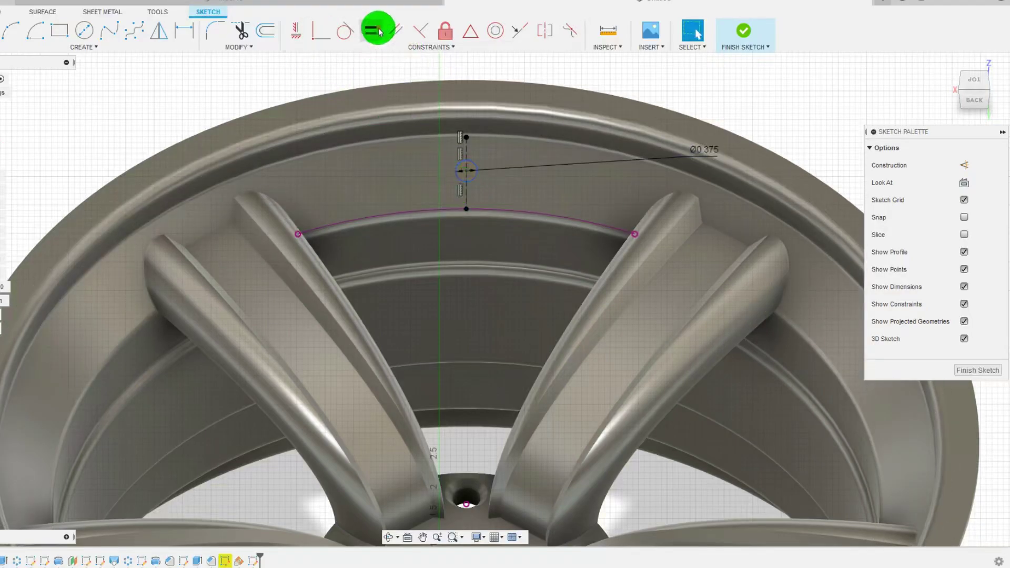
pyautogui.click(468, 154)
pyautogui.click(467, 192)
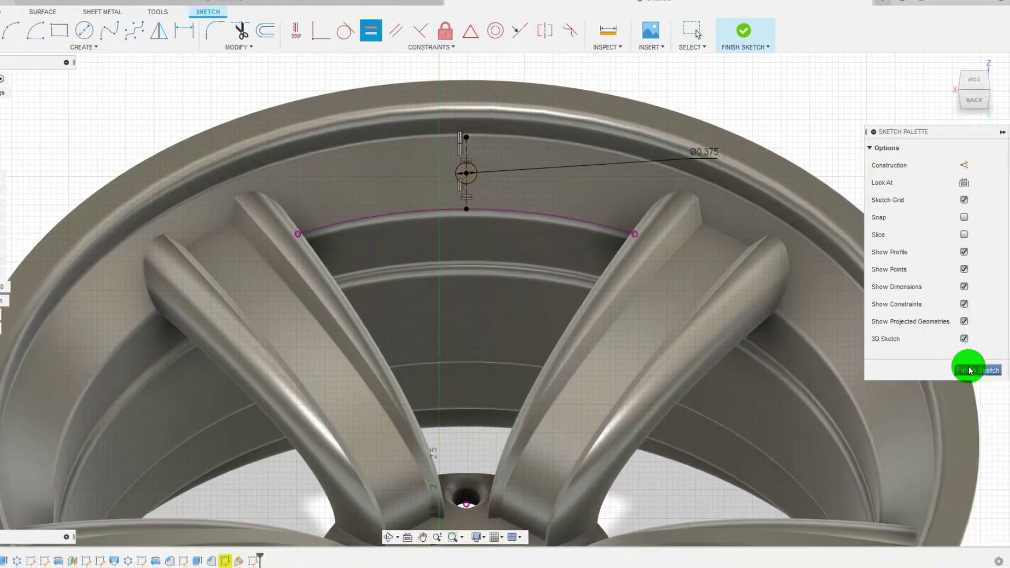
pyautogui.click(970, 369)
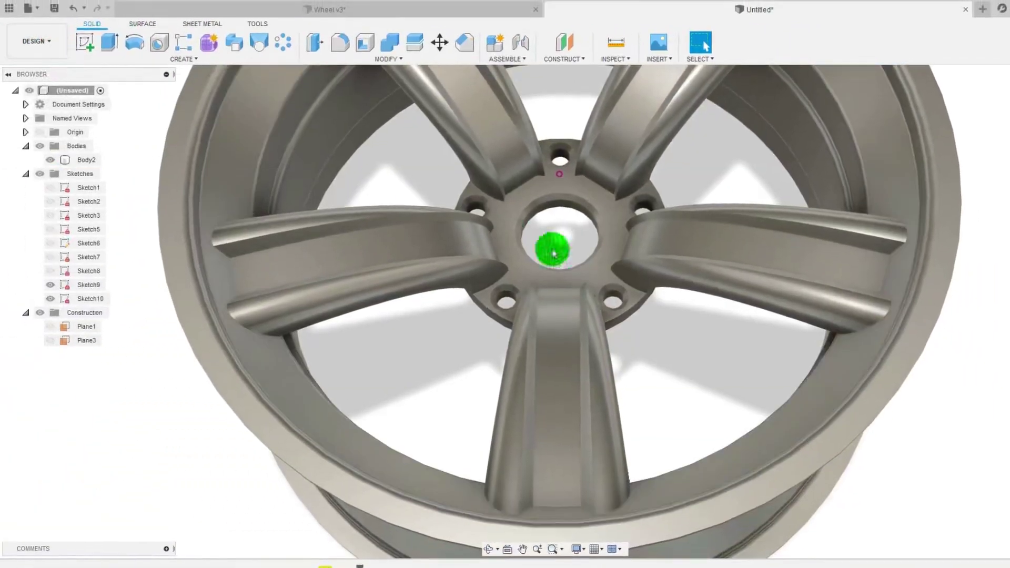
# Set up an extrusion of the small circle's profile near the rim with the operation set to Cut.
pyautogui.scroll(-5, 554, 250)
pyautogui.scroll(3, 614, 110)
pyautogui.keyDown('shift'); pyautogui.moveTo(614, 110); pyautogui.dragTo(577, 143, button='middle'); pyautogui.keyUp('shift')
pyautogui.scroll(-5, 576, 141)
pyautogui.scroll(3, 562, 83)
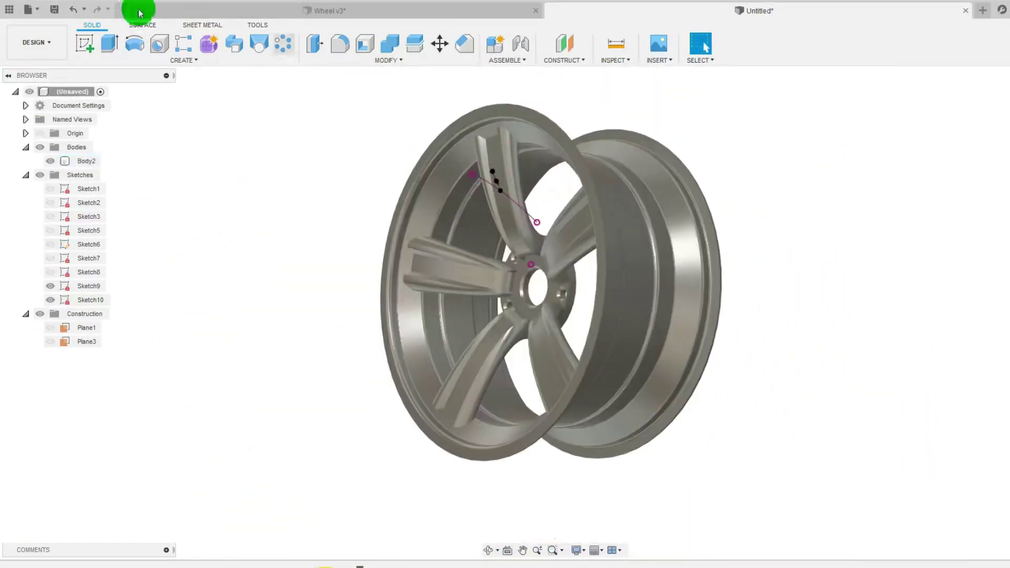
pyautogui.click(110, 43)
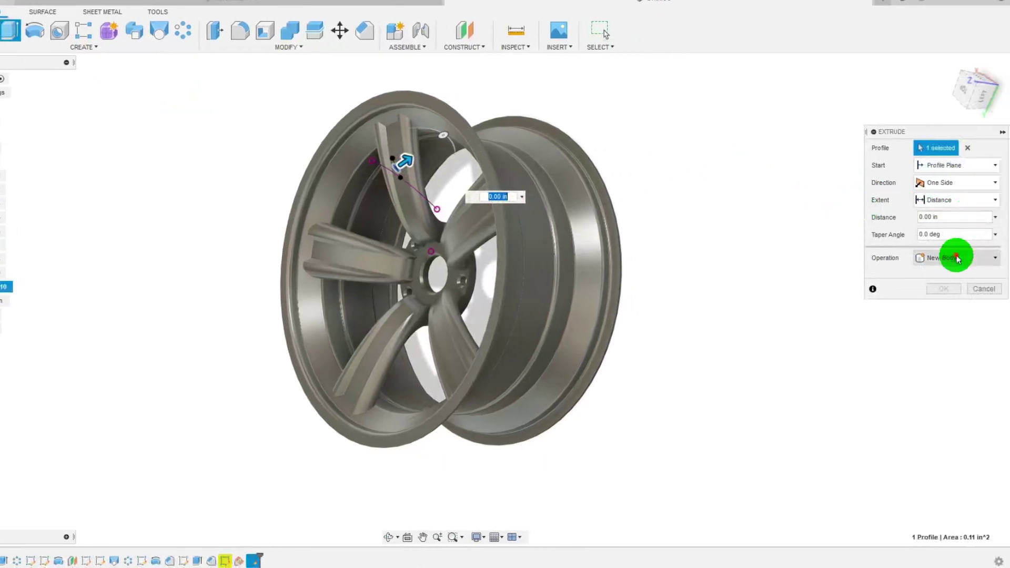
pyautogui.click(956, 258)
pyautogui.click(947, 286)
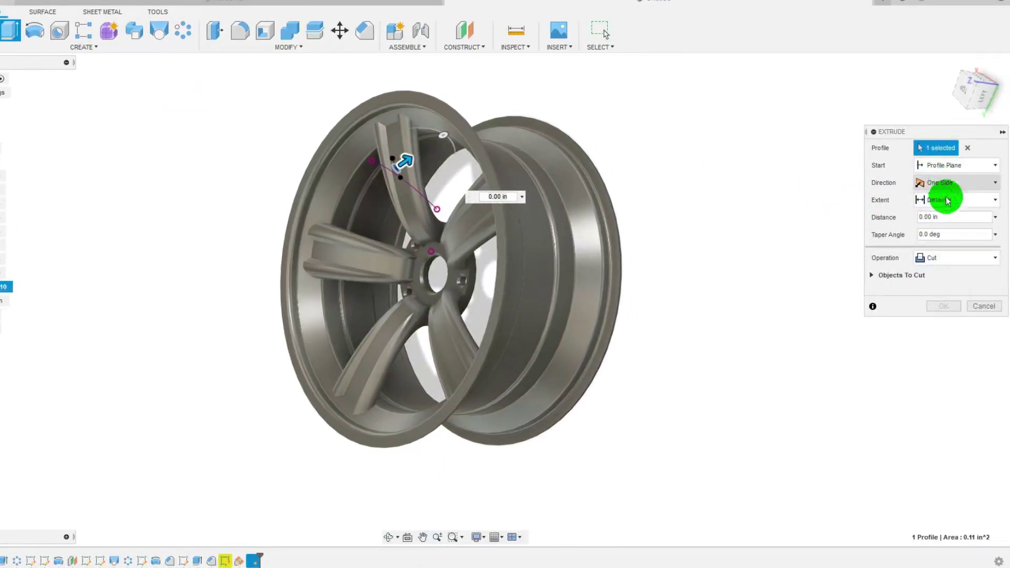
# Extend the cut from the profile plane all the way through the rim and finish the extrusion.
pyautogui.click(942, 165)
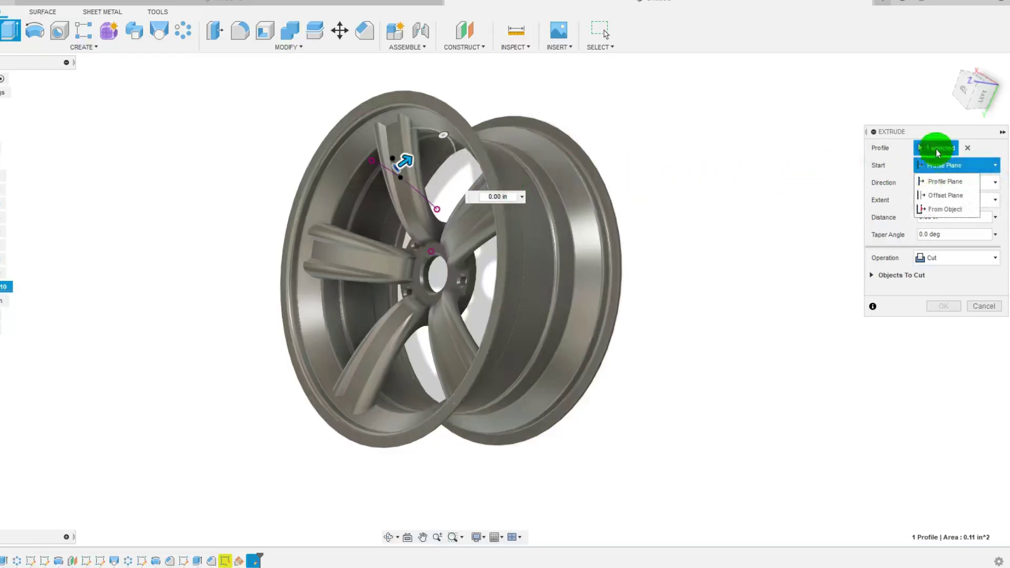
pyautogui.click(940, 152)
pyautogui.scroll(10, 411, 147)
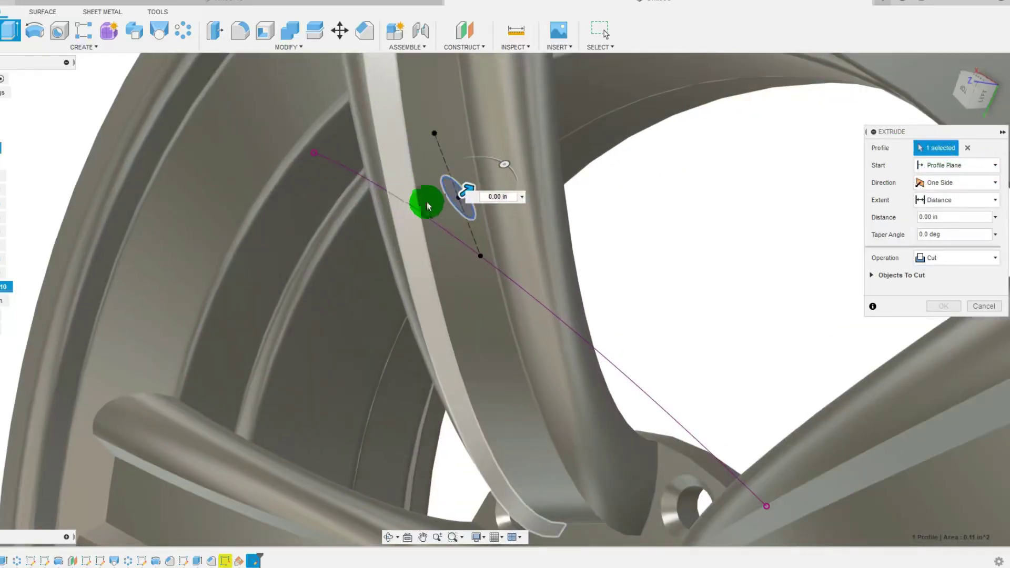
pyautogui.scroll(-10, 442, 197)
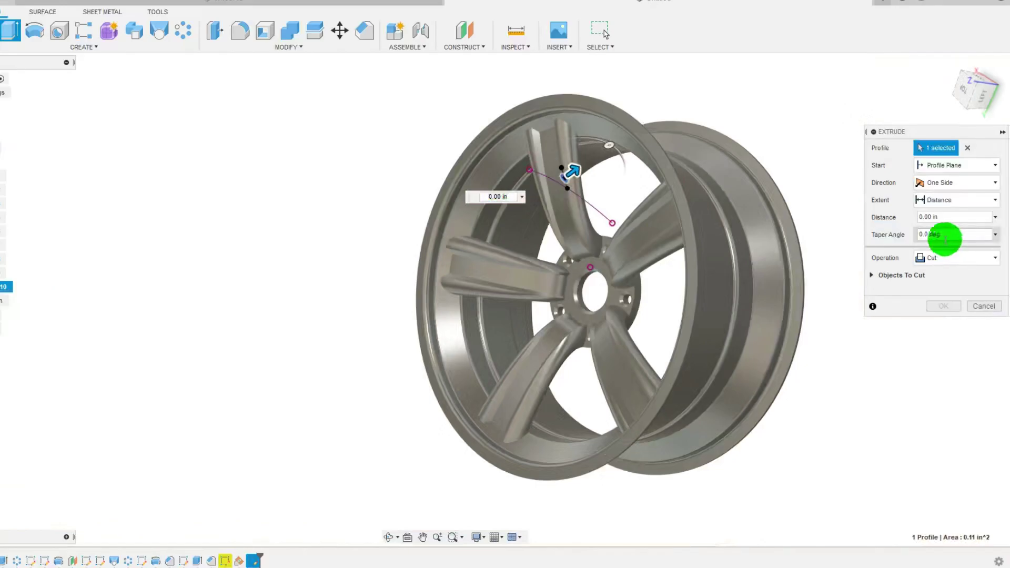
pyautogui.click(952, 200)
pyautogui.click(949, 226)
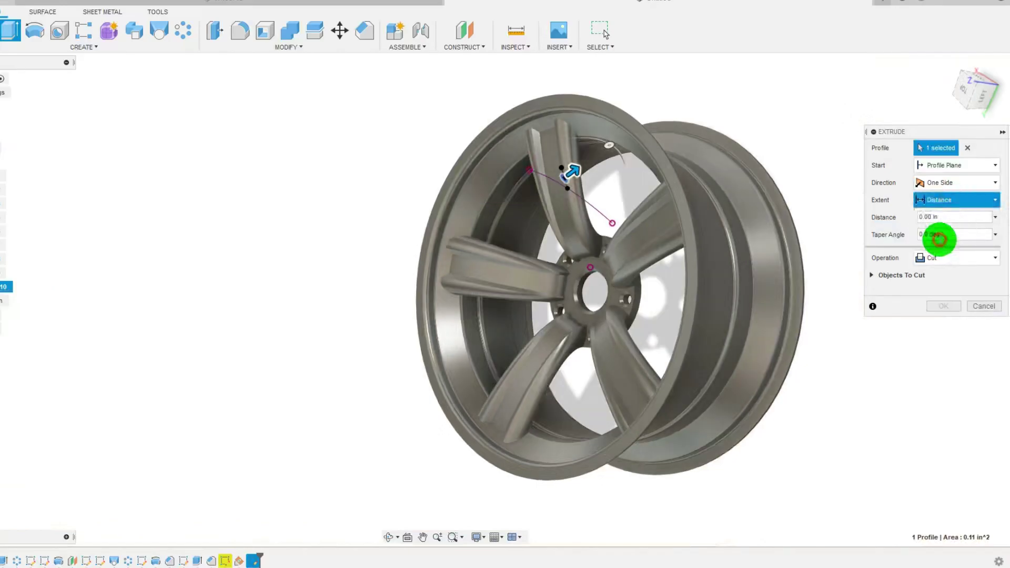
pyautogui.click(950, 306)
# Try to delete the flat centre face of the upper spoke.
pyautogui.keyDown('shift'); pyautogui.moveTo(877, 298); pyautogui.dragTo(793, 159, button='middle'); pyautogui.keyUp('shift')
pyautogui.keyDown('shift'); pyautogui.moveTo(895, 172); pyautogui.dragTo(809, 212, button='middle'); pyautogui.keyUp('shift')
pyautogui.scroll(3, 766, 209)
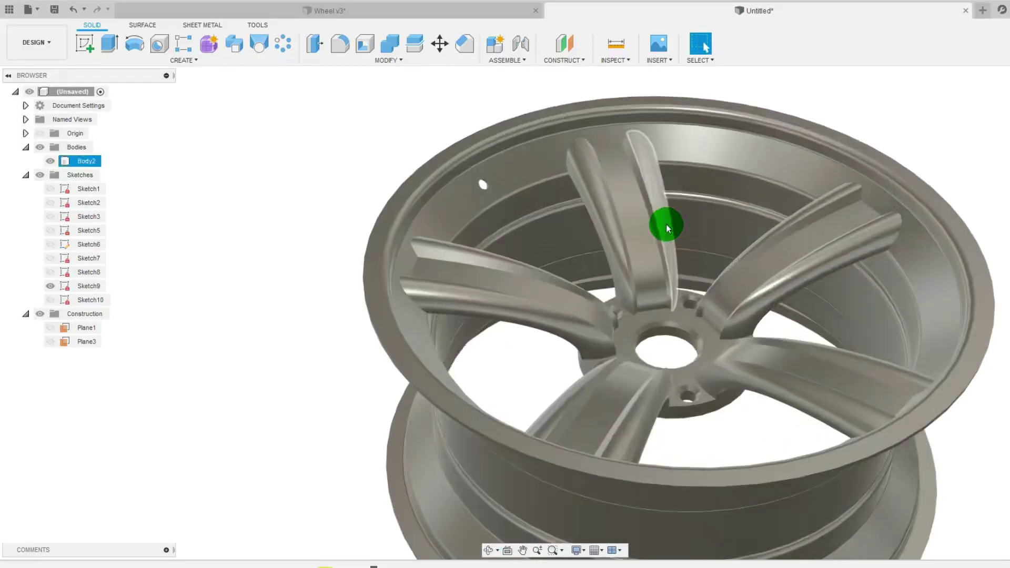
pyautogui.click(629, 206)
pyautogui.rightClick(629, 206)
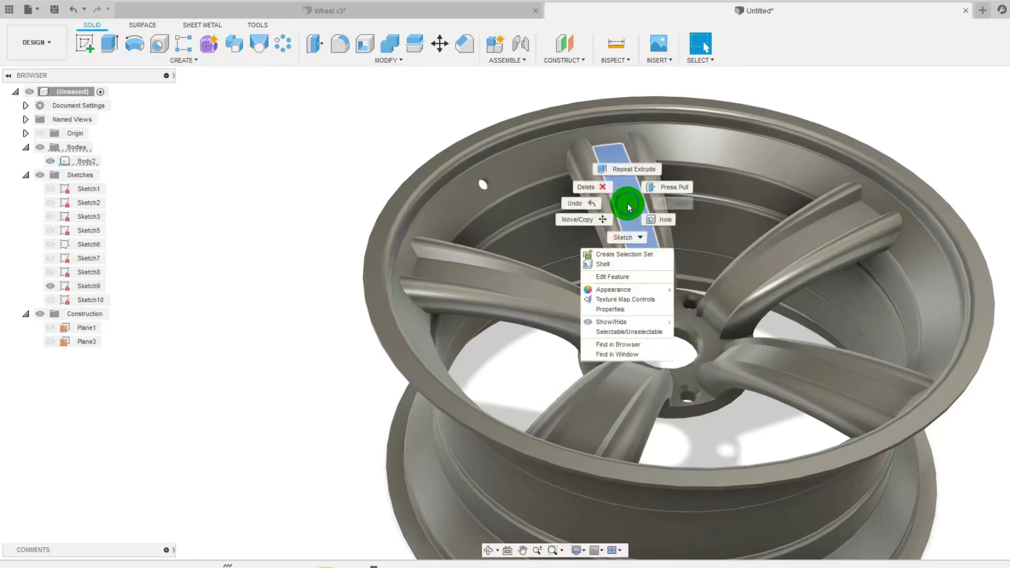
pyautogui.click(593, 188)
pyautogui.moveTo(650, 205)
pyautogui.keyDown('shift'); pyautogui.mouseDown(button='middle')
pyautogui.moveTo(632, 288)
pyautogui.moveTo(638, 219)
pyautogui.moveTo(695, 260)
pyautogui.moveTo(726, 247)
pyautogui.moveTo(641, 260)
pyautogui.moveTo(643, 248)
pyautogui.mouseUp(button='middle'); pyautogui.keyUp('shift')
pyautogui.click(709, 235)
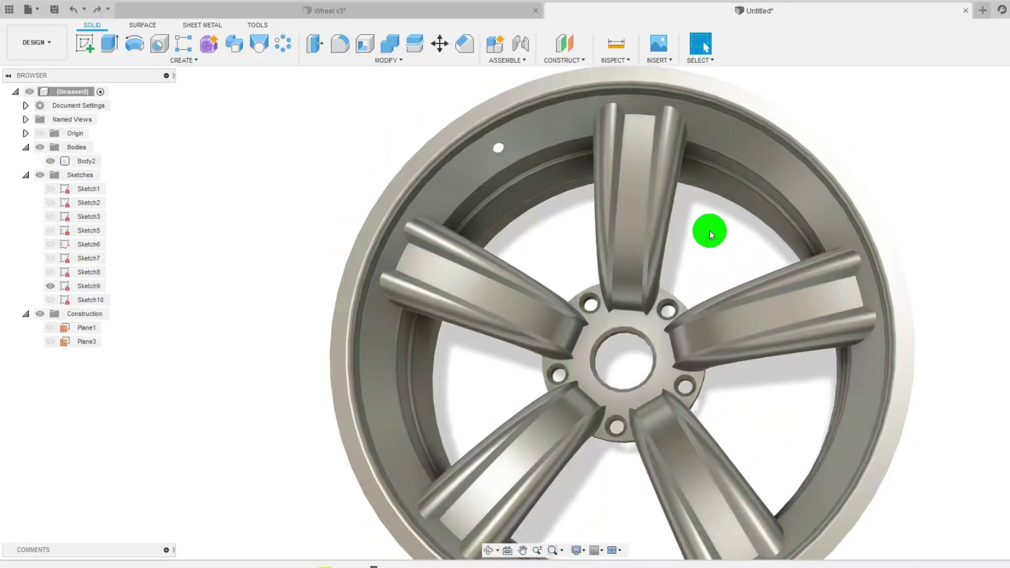
# Try to delete the rounded side face of the upper spoke, and undo the deletion.
pyautogui.click(670, 196)
pyautogui.rightClick(674, 198)
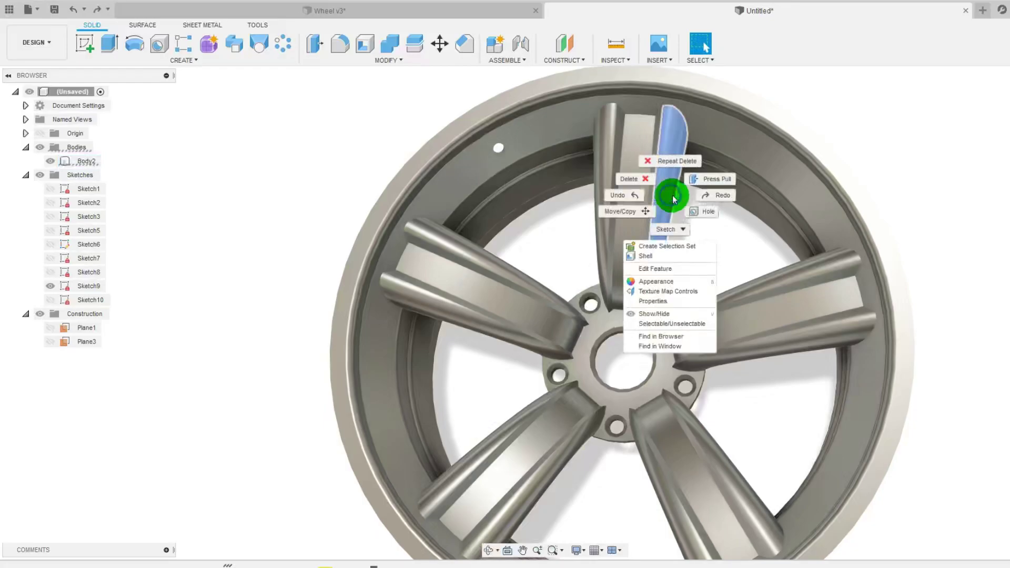
pyautogui.click(651, 189)
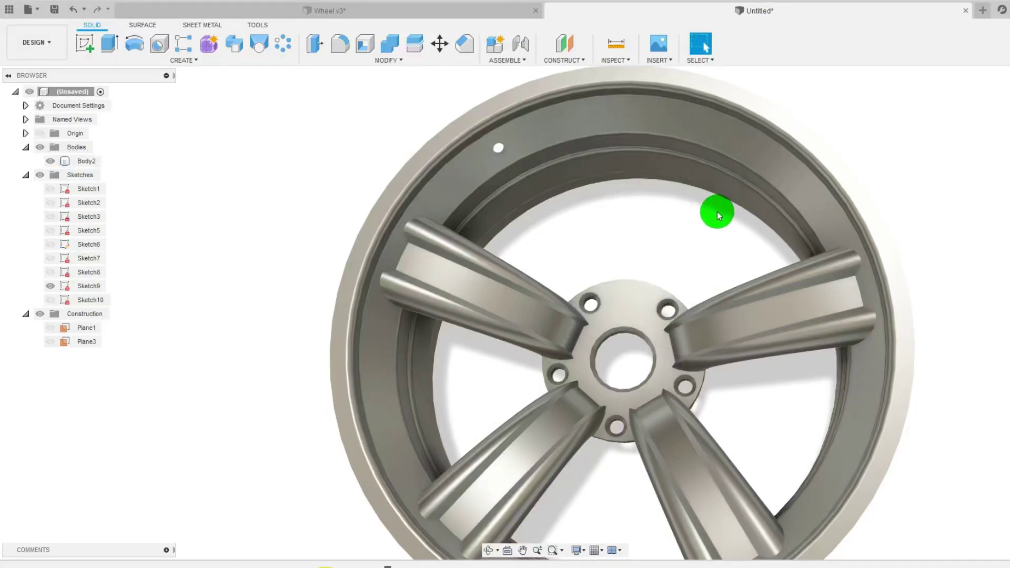
pyautogui.hotkey('ctrl', 'z')
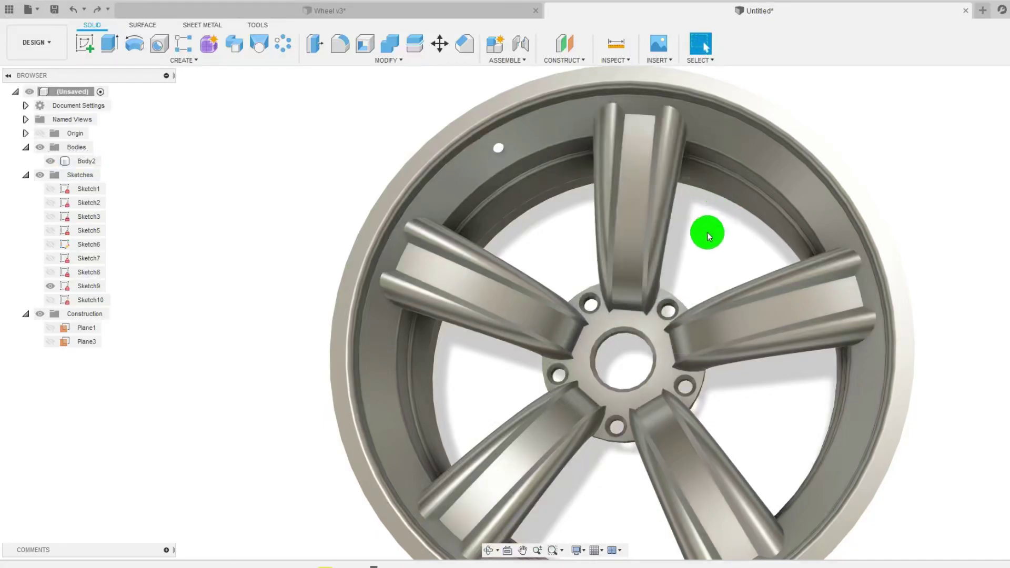